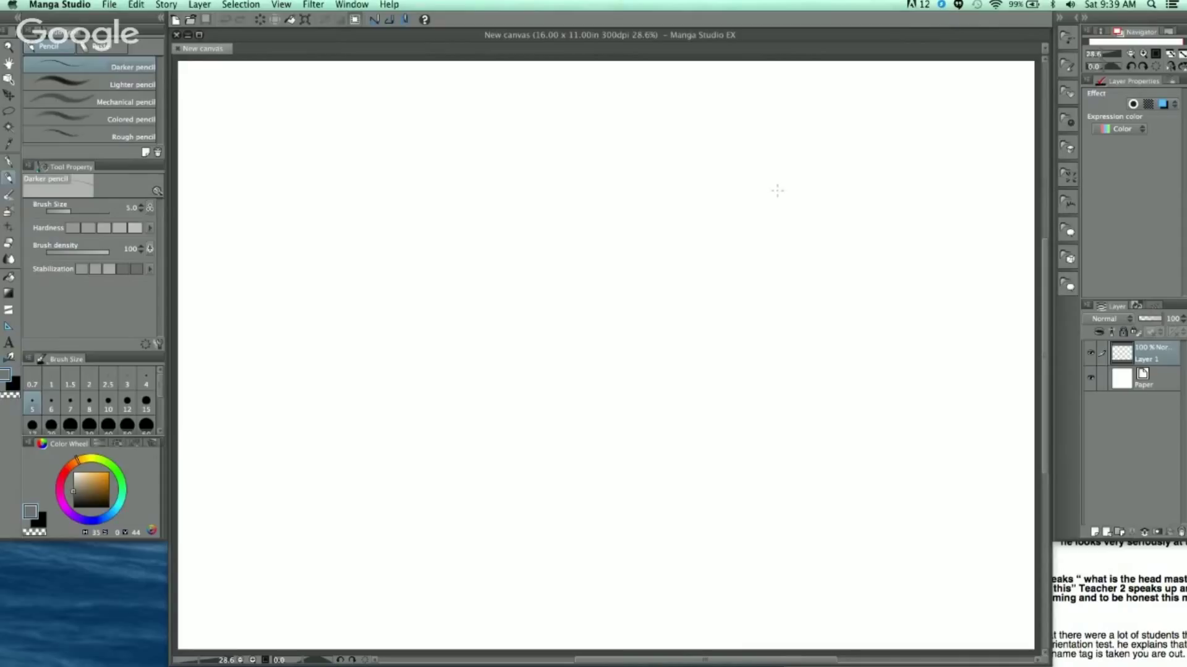
# Draw long horizontal pencil guide lines across the upper and lower parts of the canvas, using brush size 6 for the lower one
pyautogui.moveTo(818, 223); pyautogui.dragTo(813, 249)
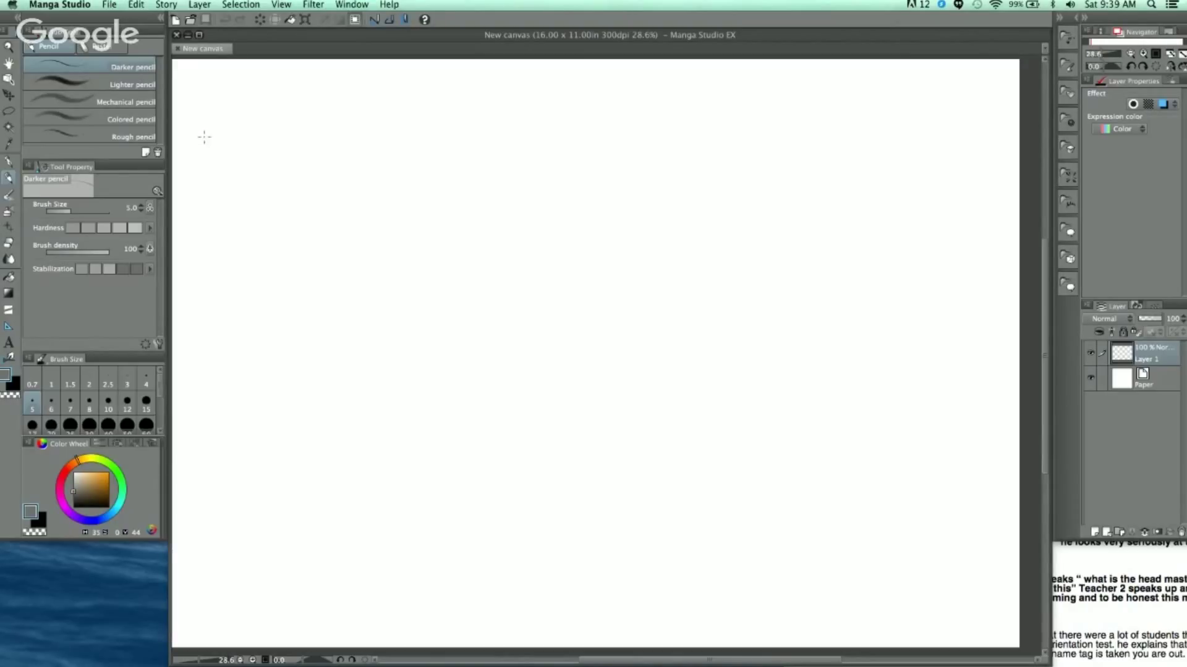
pyautogui.moveTo(203, 136)
pyautogui.mouseDown()
pyautogui.moveTo(780, 145)
pyautogui.moveTo(843, 130)
pyautogui.mouseUp()
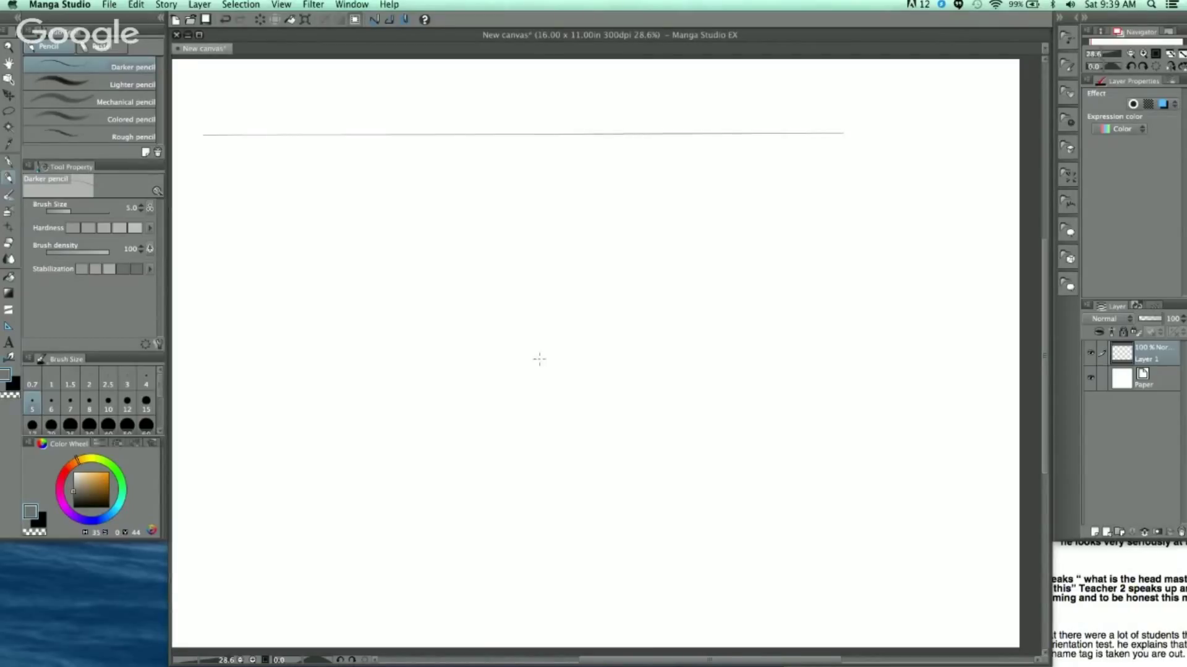
pyautogui.press(']')
pyautogui.moveTo(201, 559)
pyautogui.mouseDown()
pyautogui.moveTo(360, 570)
pyautogui.moveTo(757, 550)
pyautogui.moveTo(857, 564)
pyautogui.mouseUp()
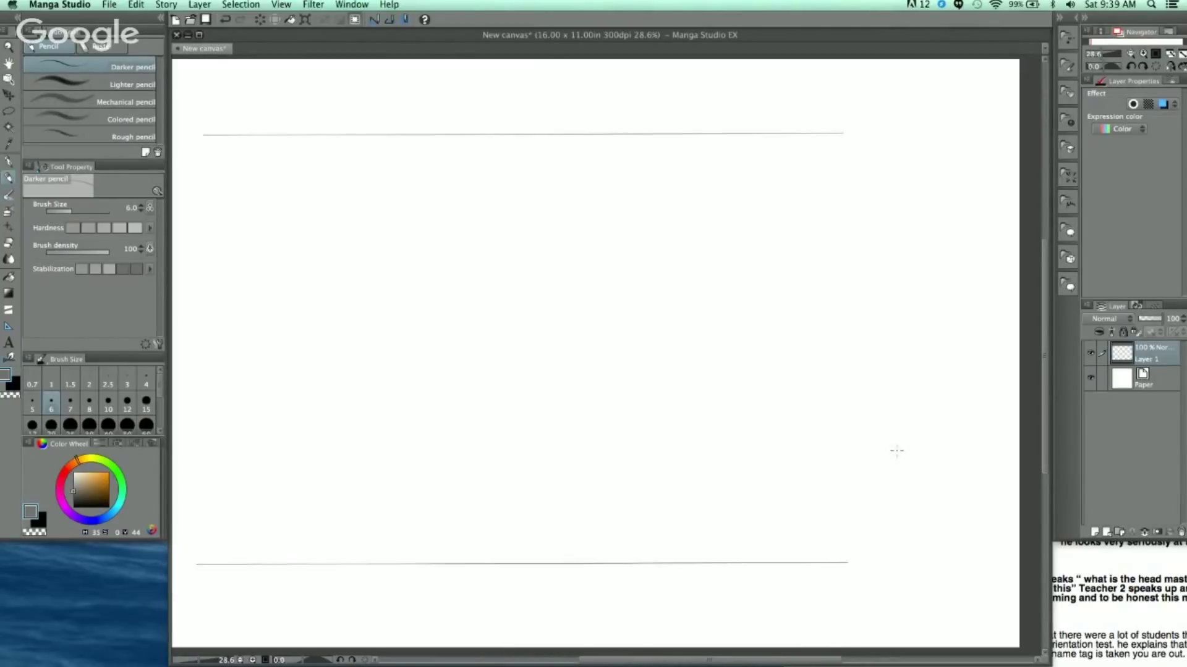
# Draw a straight vertical pencil guide line crossing both horizontal lines near their left ends
pyautogui.moveTo(644, 442); pyautogui.dragTo(686, 429)
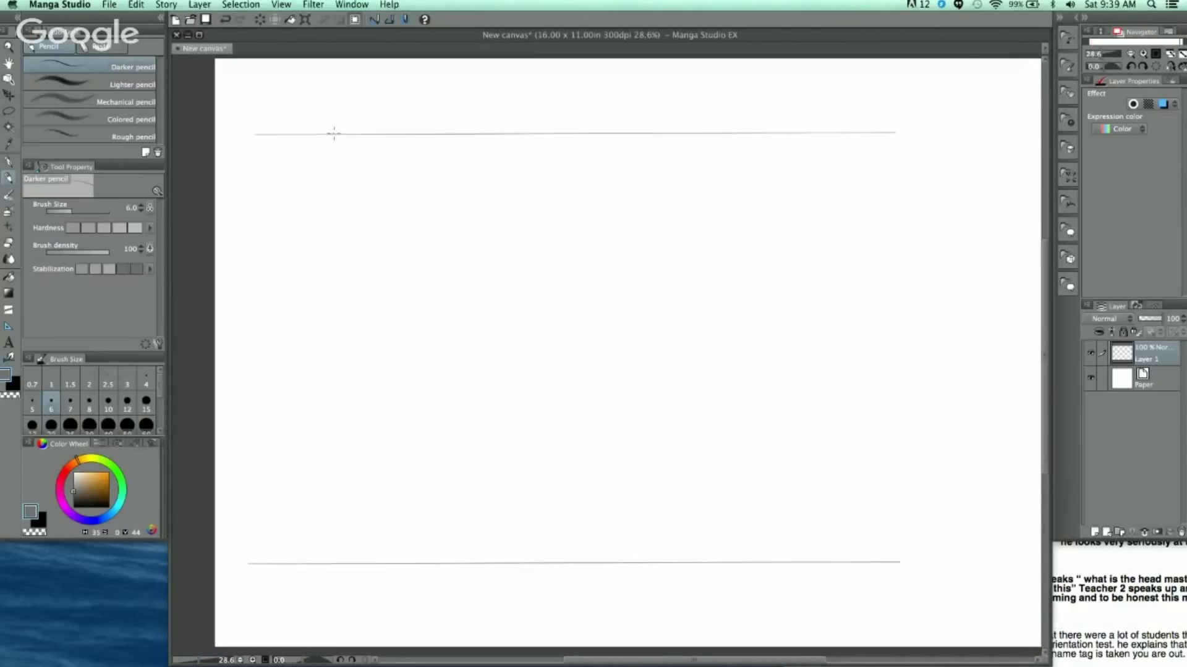
pyautogui.moveTo(343, 99); pyautogui.dragTo(348, 563)
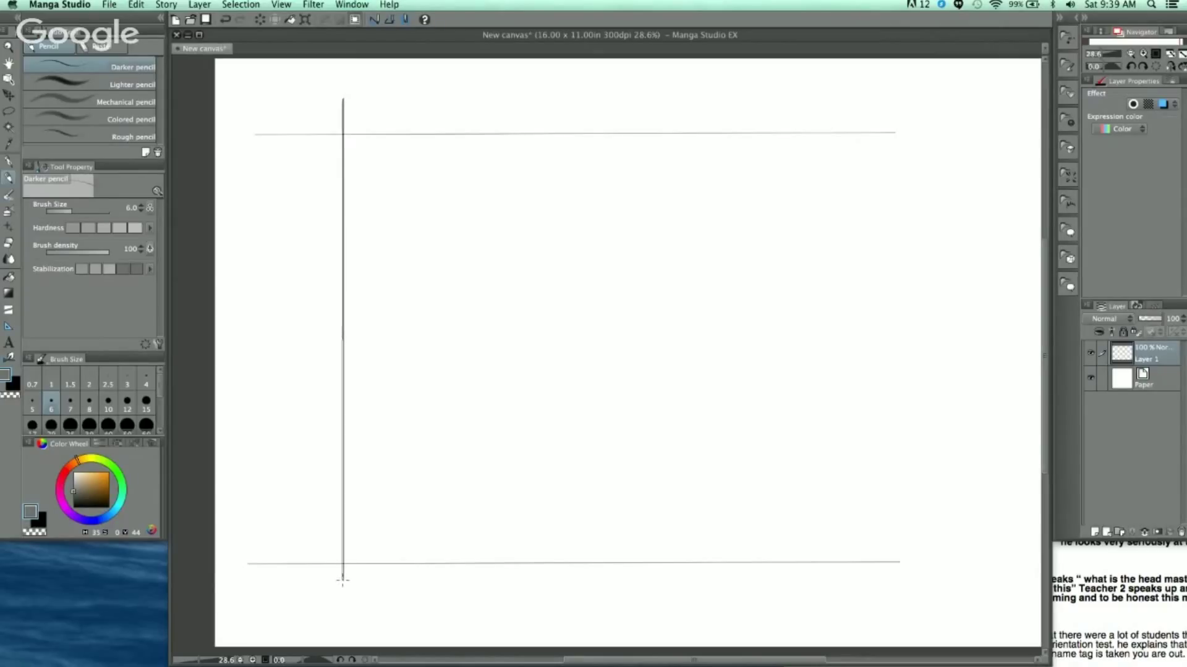
pyautogui.hotkey('ctrl', 'z')
pyautogui.hotkey('ctrl', 'z')
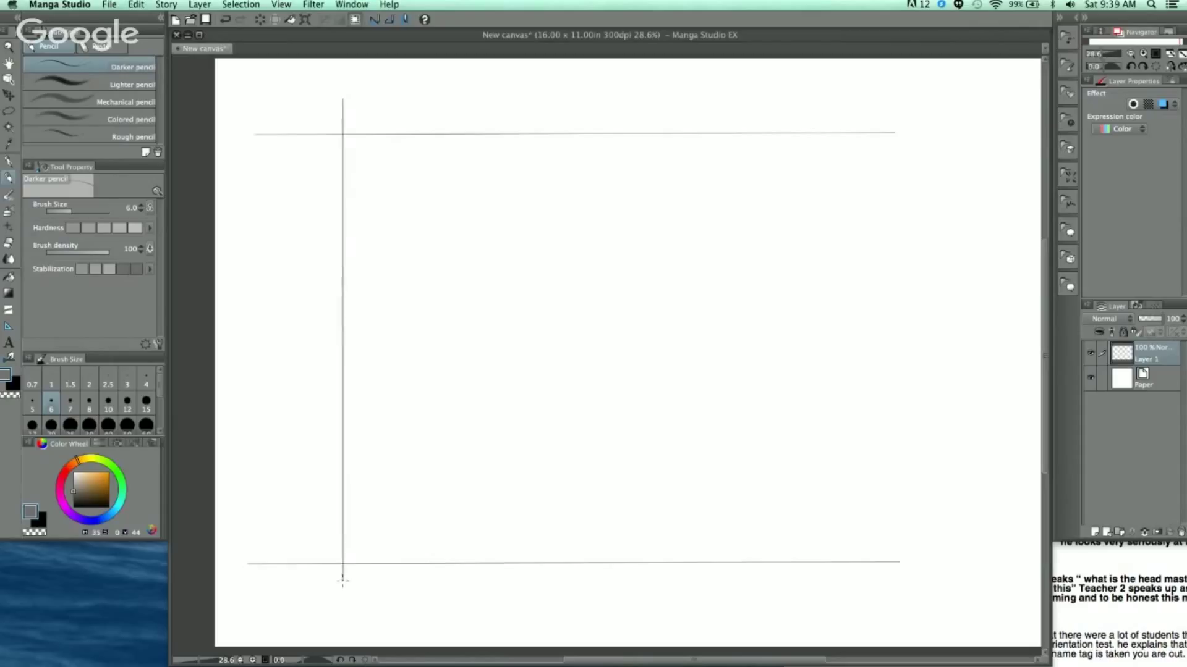
# Set the brush size to 8 and mark seven short ticks along the vertical line, dividing it into eight sections
pyautogui.moveTo(560, 371); pyautogui.dragTo(558, 366)
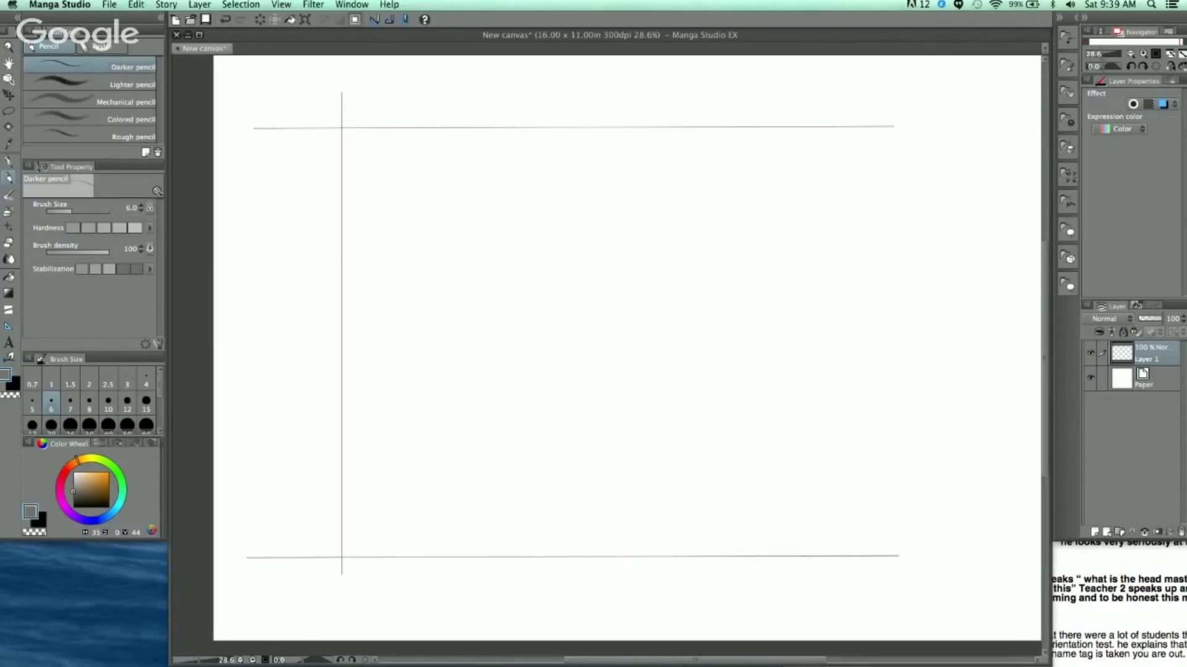
pyautogui.moveTo(432, 300); pyautogui.dragTo(511, 267)
pyautogui.scroll(2, 519, 296)
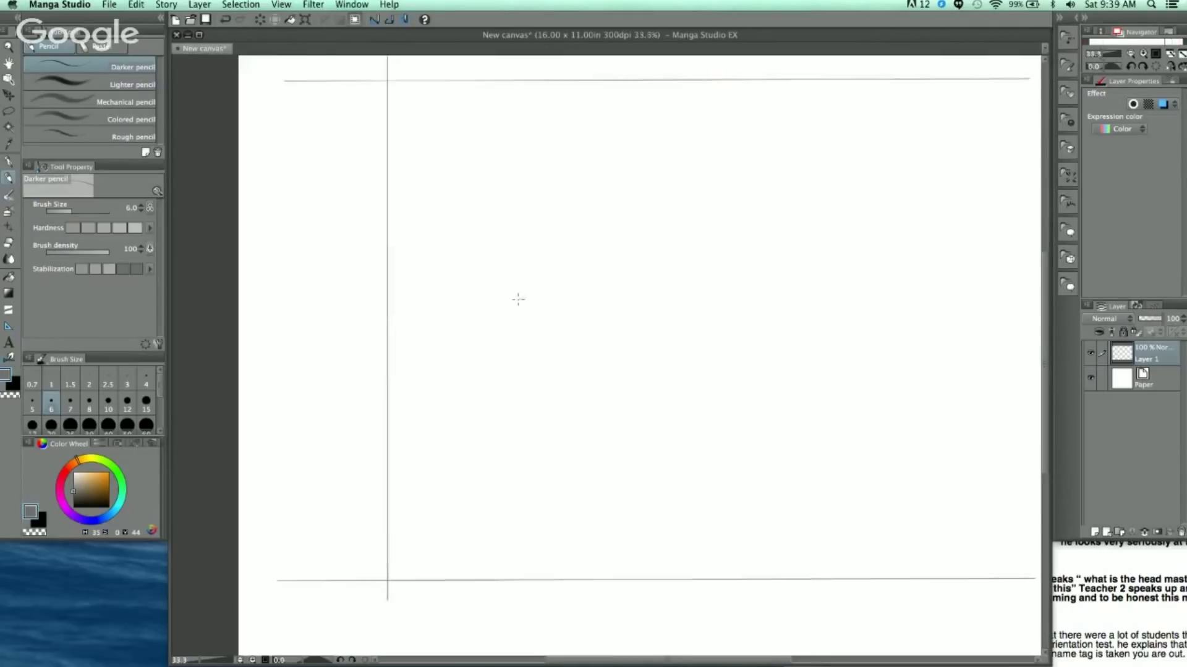
pyautogui.moveTo(501, 318); pyautogui.dragTo(559, 309)
pyautogui.scroll(-1, 644, 312)
pyautogui.scroll(1, 529, 310)
pyautogui.scroll(-1, 560, 314)
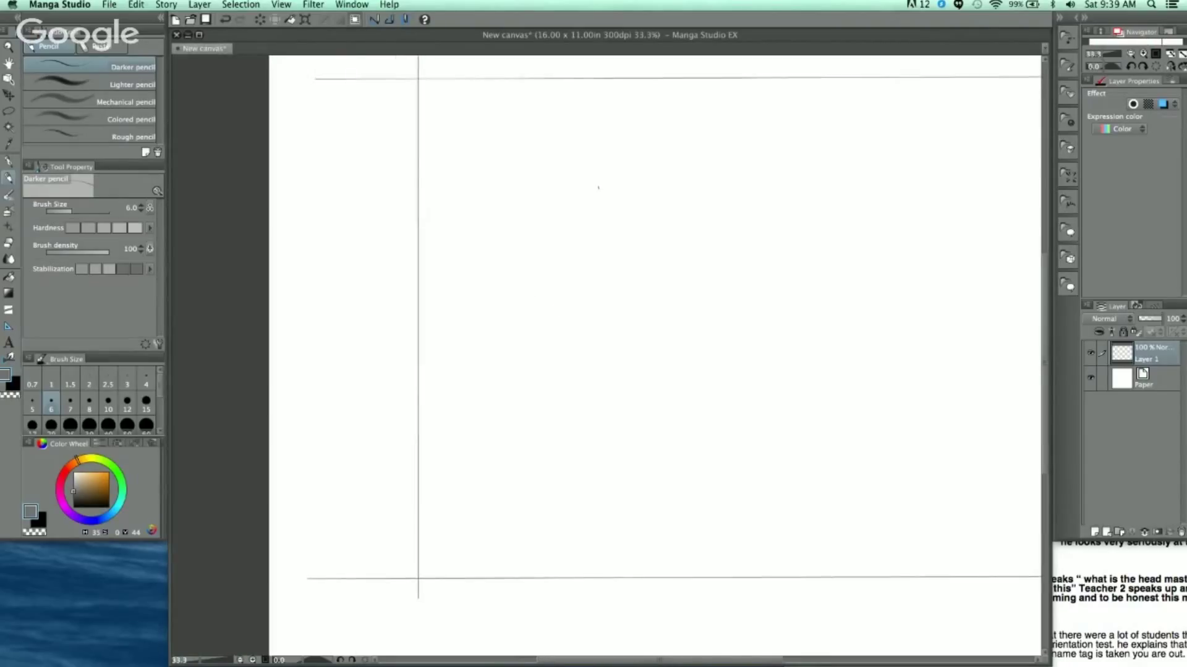
pyautogui.click(87, 408)
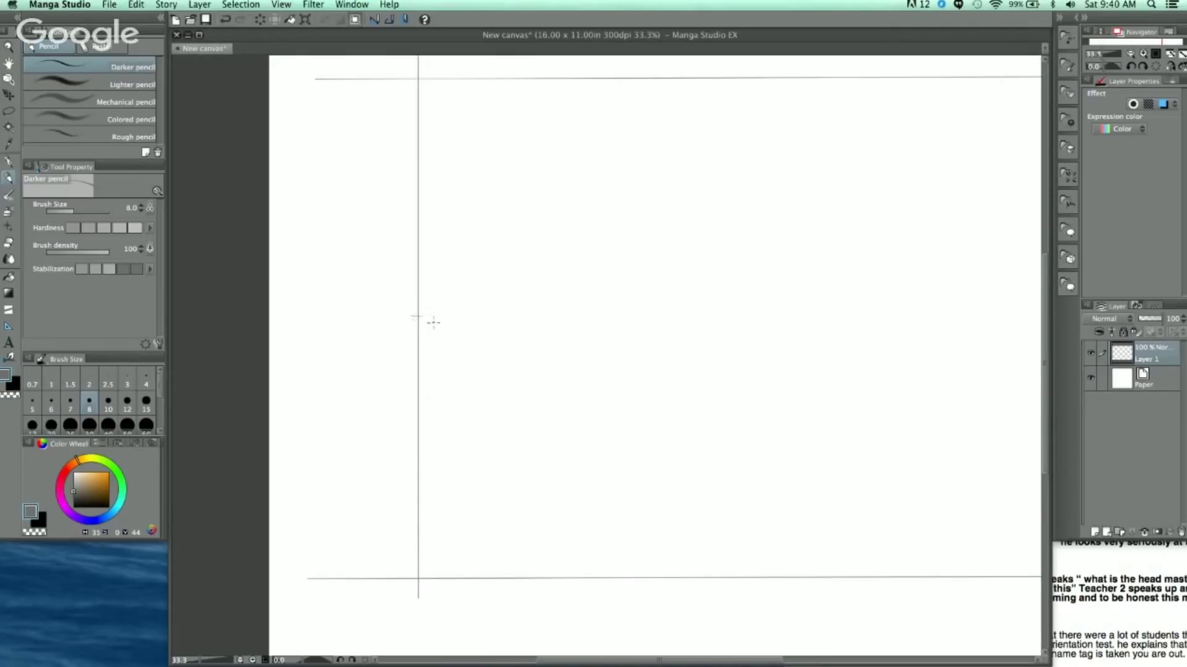
pyautogui.moveTo(409, 317); pyautogui.dragTo(425, 317)
pyautogui.moveTo(411, 196); pyautogui.dragTo(426, 195)
pyautogui.moveTo(409, 517); pyautogui.dragTo(426, 518)
pyautogui.moveTo(422, 379); pyautogui.dragTo(412, 380)
pyautogui.moveTo(411, 254); pyautogui.dragTo(424, 255)
pyautogui.moveTo(411, 139); pyautogui.dragTo(427, 142)
# Handwrite the numbers 1 to 8 beside the eight sections, to the left of the vertical line
pyautogui.moveTo(559, 365); pyautogui.dragTo(570, 368)
pyautogui.moveTo(333, 120); pyautogui.dragTo(333, 103)
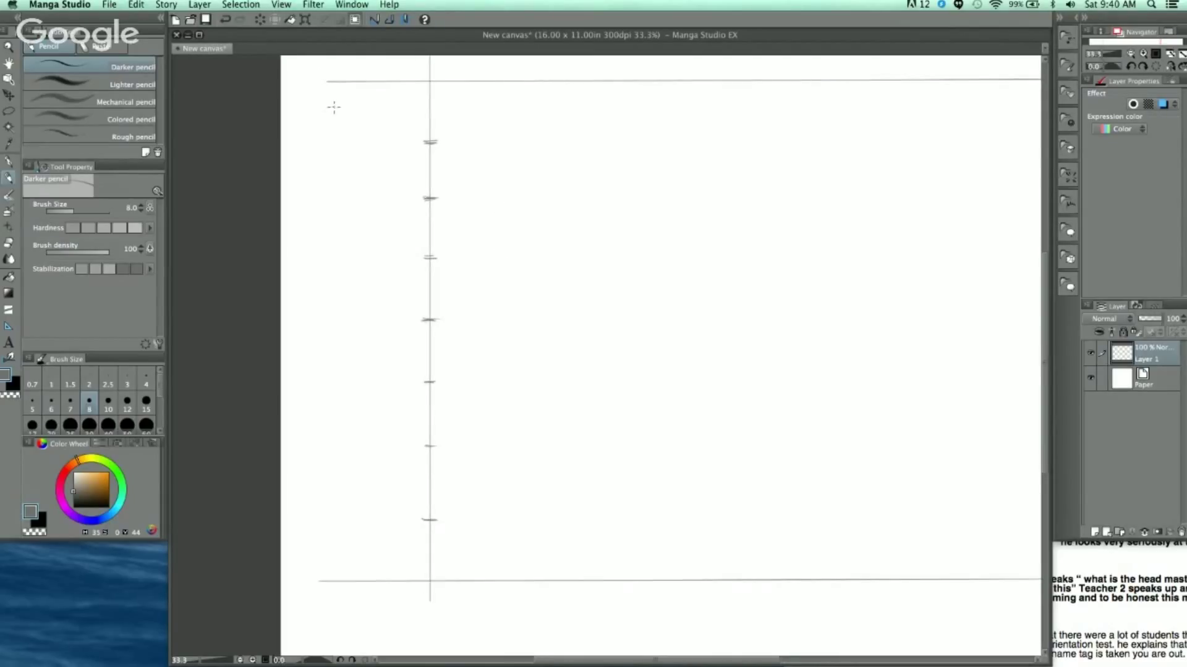
pyautogui.moveTo(328, 159); pyautogui.dragTo(337, 171)
pyautogui.moveTo(329, 222); pyautogui.dragTo(337, 234)
pyautogui.moveTo(331, 274); pyautogui.dragTo(335, 297)
pyautogui.moveTo(336, 344); pyautogui.dragTo(330, 358)
pyautogui.moveTo(338, 398); pyautogui.dragTo(334, 416)
pyautogui.moveTo(336, 474); pyautogui.dragTo(343, 494)
pyautogui.moveTo(346, 545)
pyautogui.mouseDown()
pyautogui.moveTo(338, 571)
pyautogui.moveTo(342, 535)
pyautogui.mouseUp()
# Add a new layer above the guide layer and set the drawing color to blue (H 196, S 100, V 63)
pyautogui.moveTo(512, 259)
pyautogui.mouseDown()
pyautogui.moveTo(505, 289)
pyautogui.moveTo(540, 268)
pyautogui.moveTo(543, 230)
pyautogui.mouseUp()
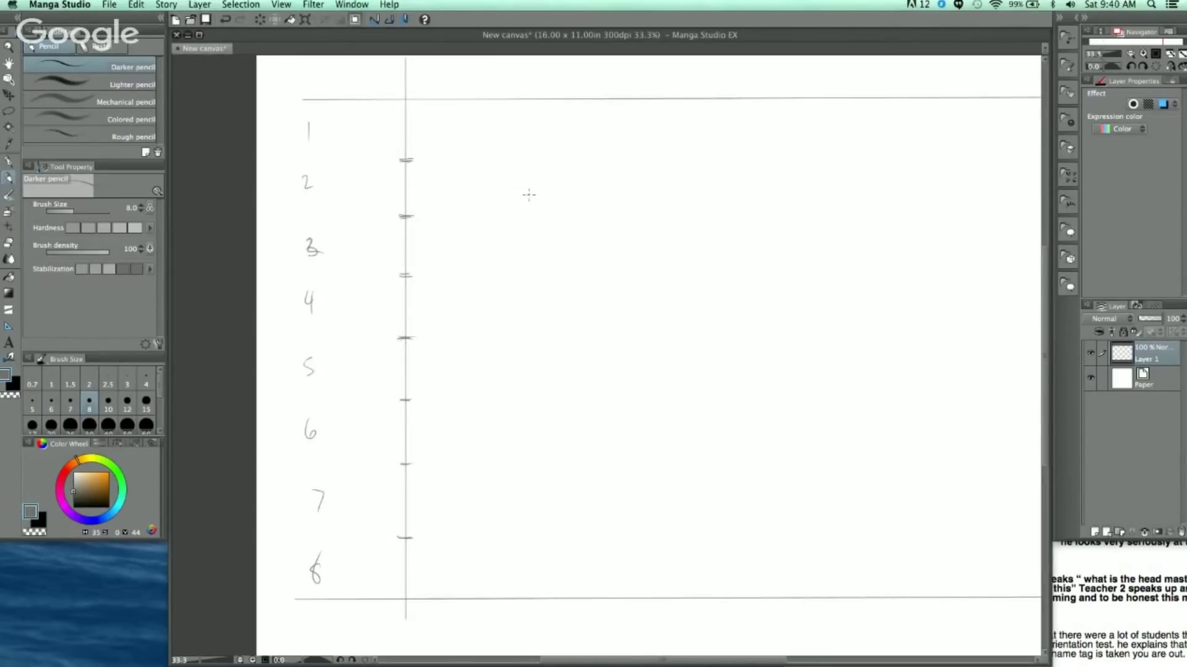
pyautogui.moveTo(800, 391); pyautogui.dragTo(700, 375)
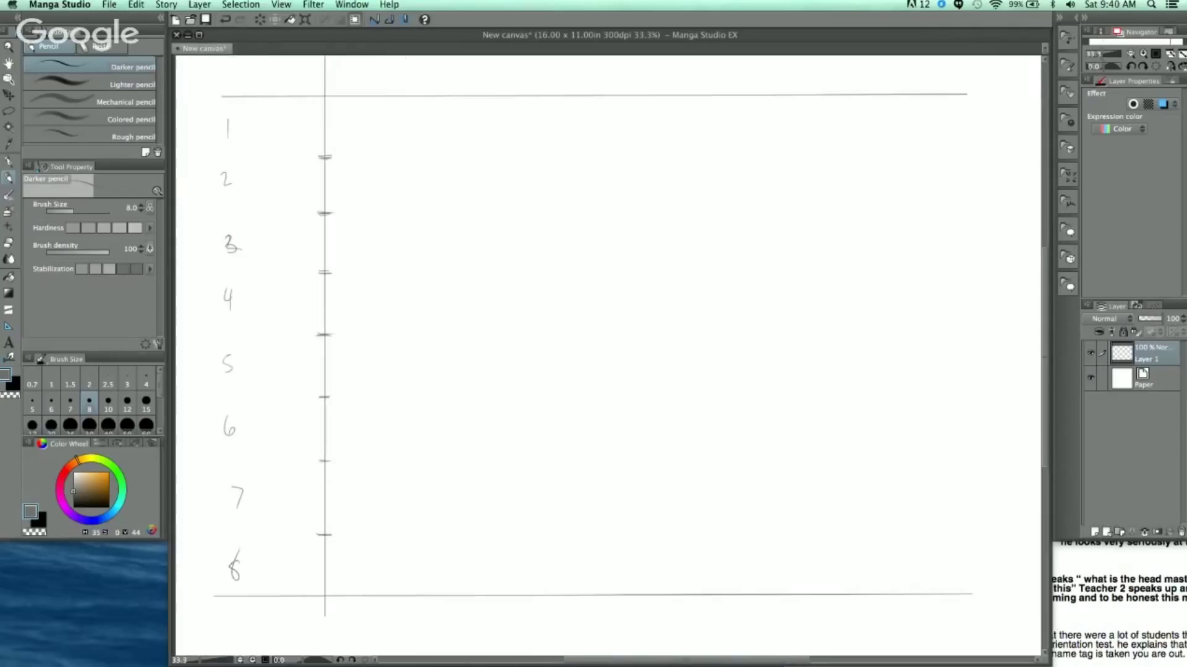
pyautogui.moveTo(816, 327); pyautogui.dragTo(791, 329)
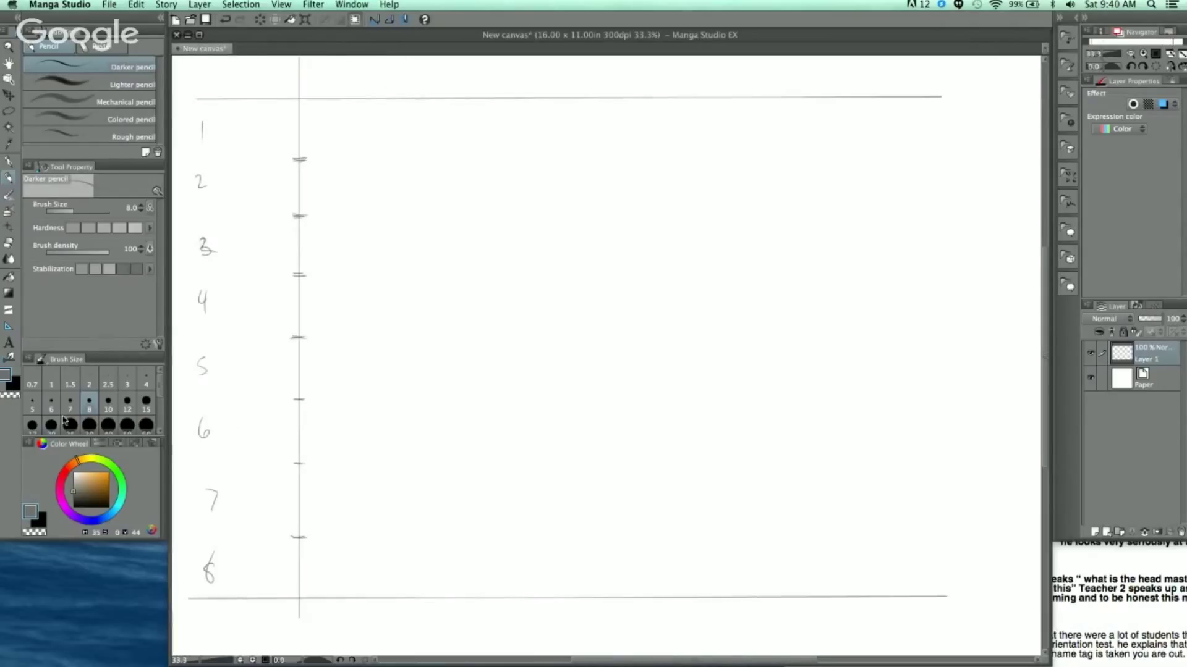
pyautogui.click(1095, 532)
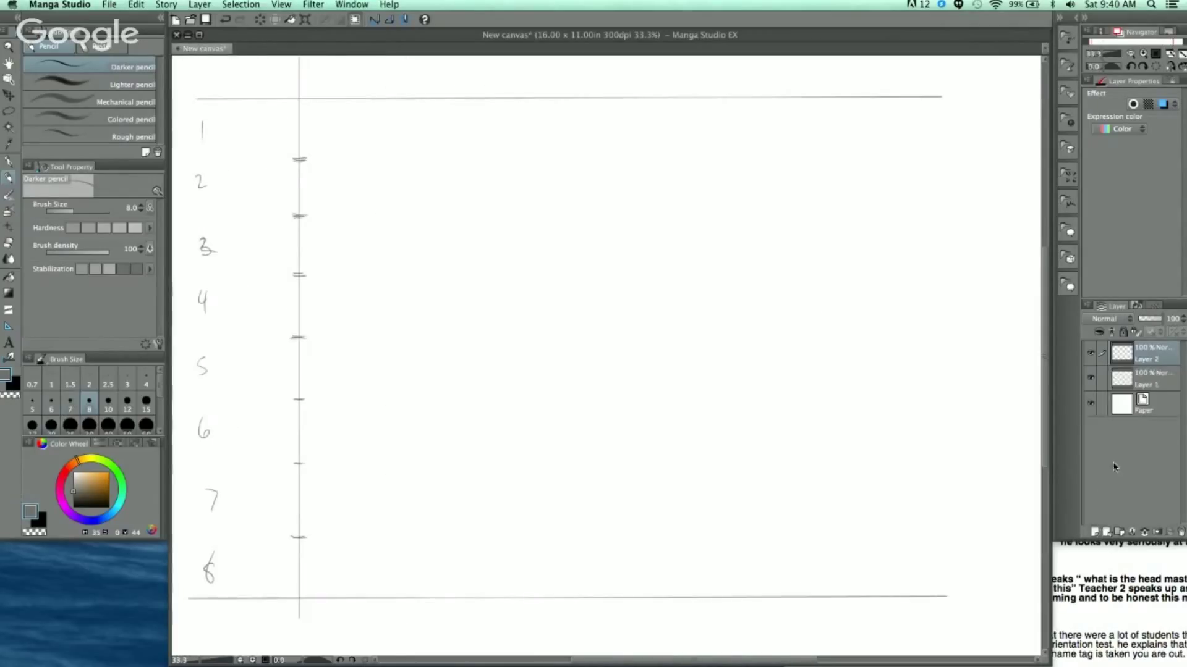
pyautogui.click(39, 524)
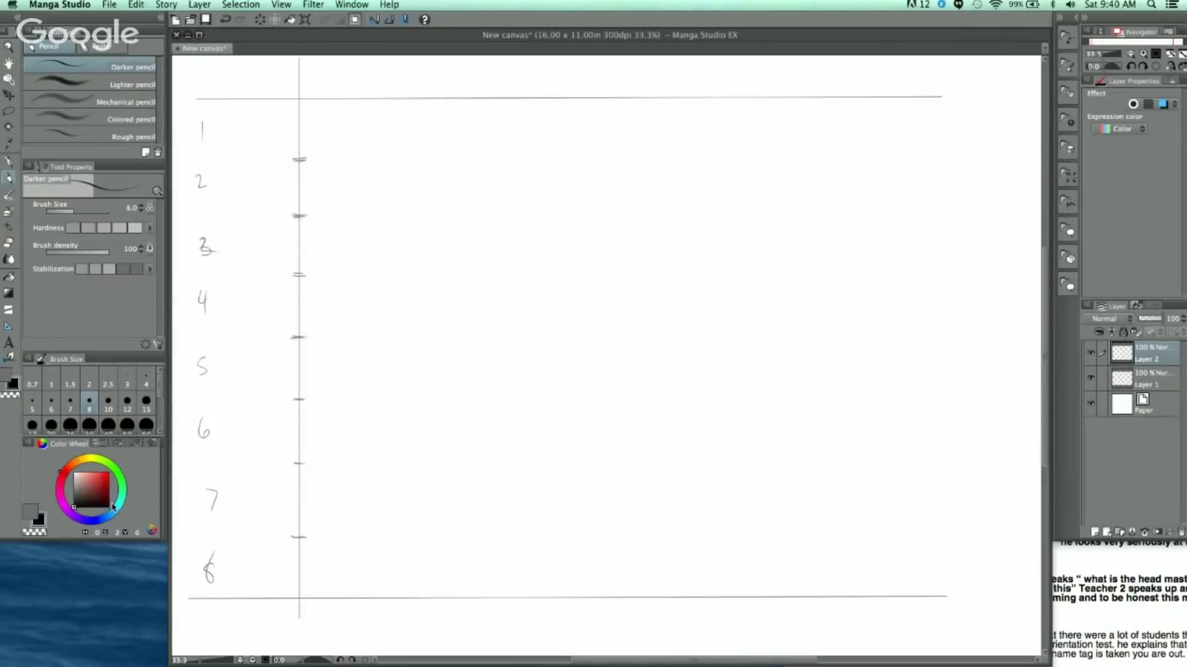
pyautogui.click(113, 512)
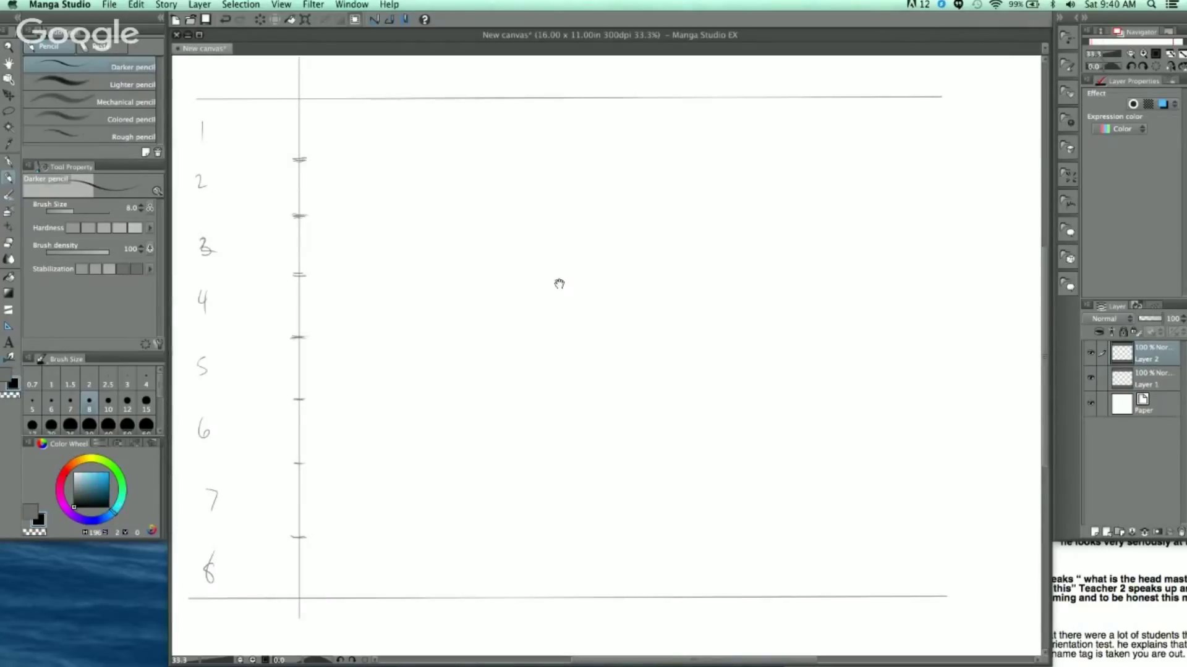
pyautogui.scroll(2, 556, 281)
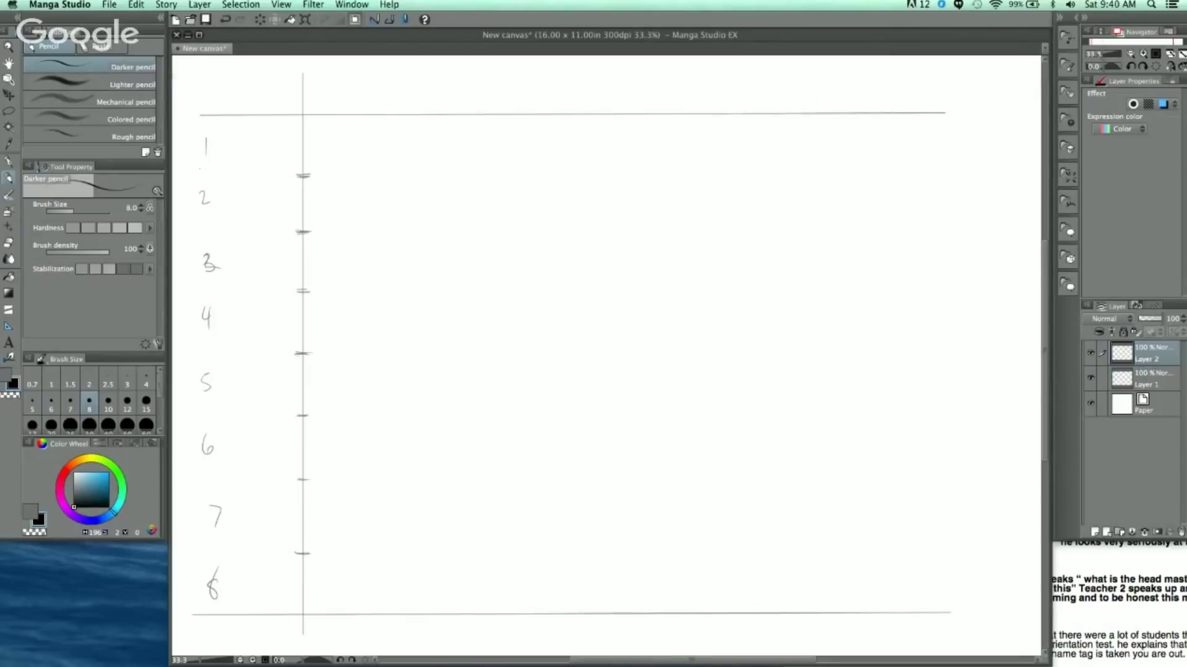
pyautogui.moveTo(302, 176); pyautogui.dragTo(943, 176)
pyautogui.press('super+z')
pyautogui.moveTo(93, 502); pyautogui.dragTo(118, 475)
# Draw seven blue horizontal lines across the page, one starting at each tick mark on the vertical line
pyautogui.moveTo(303, 176)
pyautogui.mouseDown()
pyautogui.moveTo(404, 162)
pyautogui.moveTo(895, 178)
pyautogui.moveTo(938, 170)
pyautogui.mouseUp()
pyautogui.moveTo(303, 233); pyautogui.dragTo(938, 223)
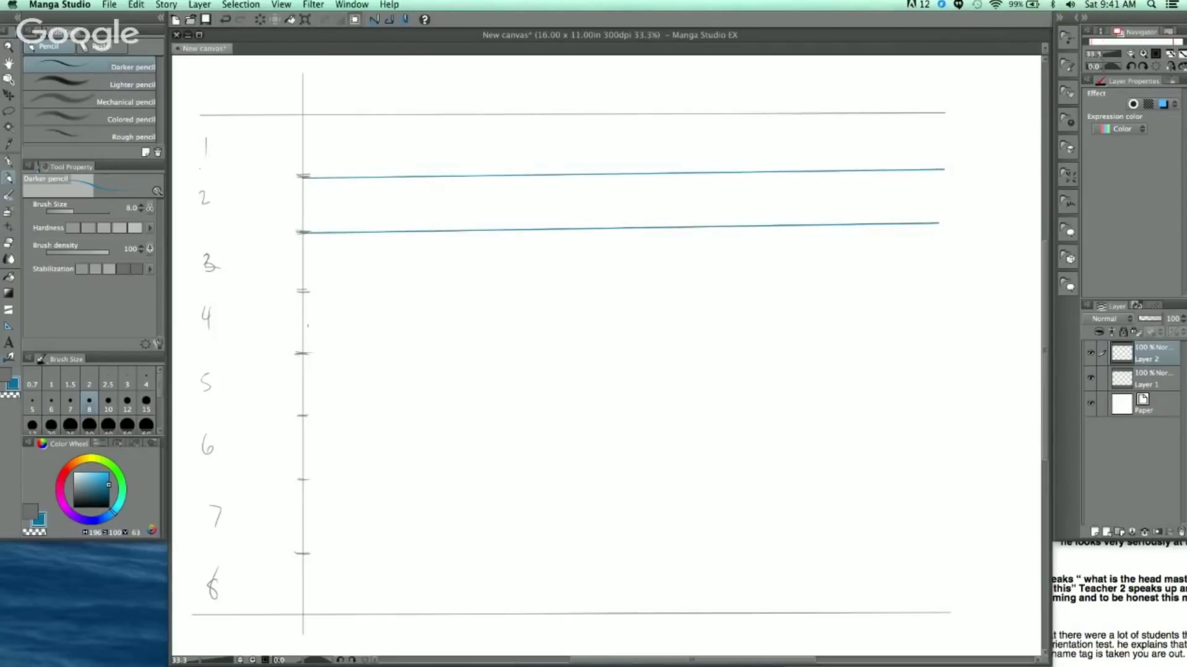
pyautogui.moveTo(305, 291)
pyautogui.mouseDown()
pyautogui.moveTo(653, 298)
pyautogui.moveTo(938, 283)
pyautogui.mouseUp()
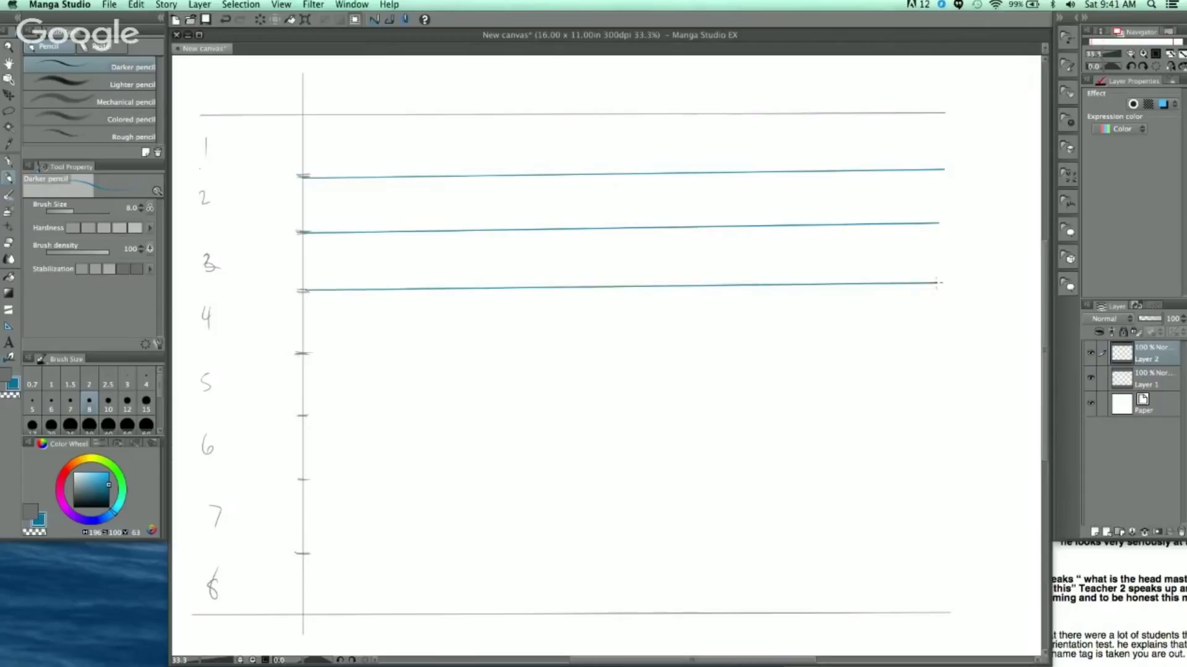
pyautogui.moveTo(303, 354)
pyautogui.mouseDown()
pyautogui.moveTo(930, 350)
pyautogui.moveTo(896, 332)
pyautogui.mouseUp()
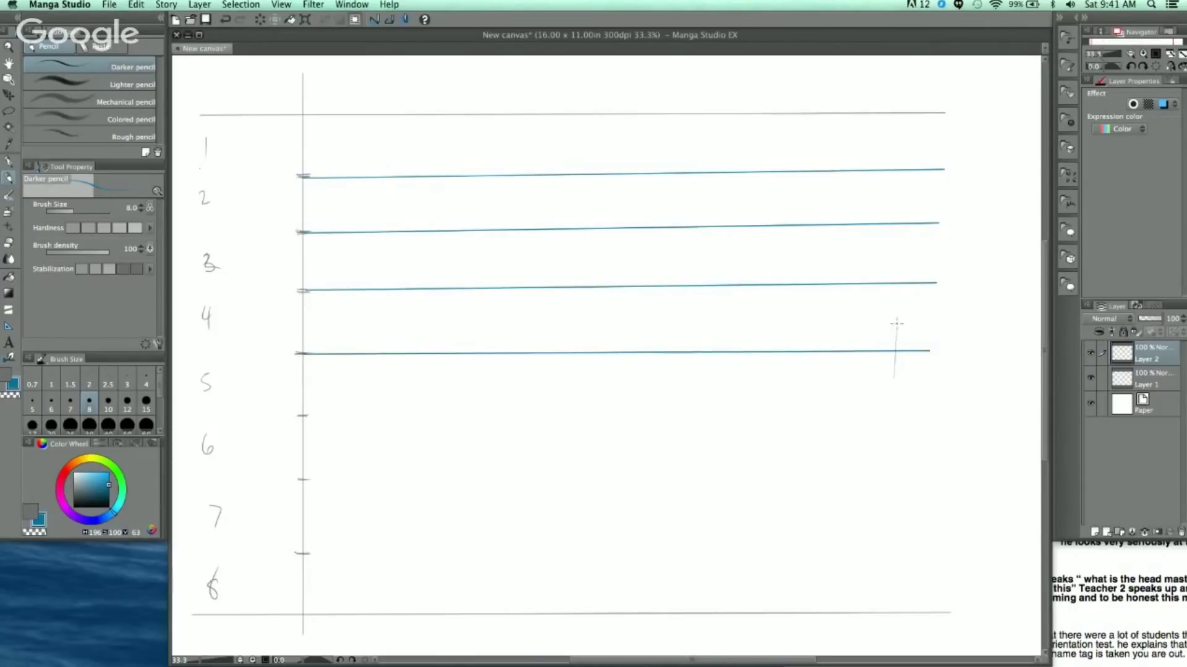
pyautogui.moveTo(302, 416); pyautogui.dragTo(929, 413)
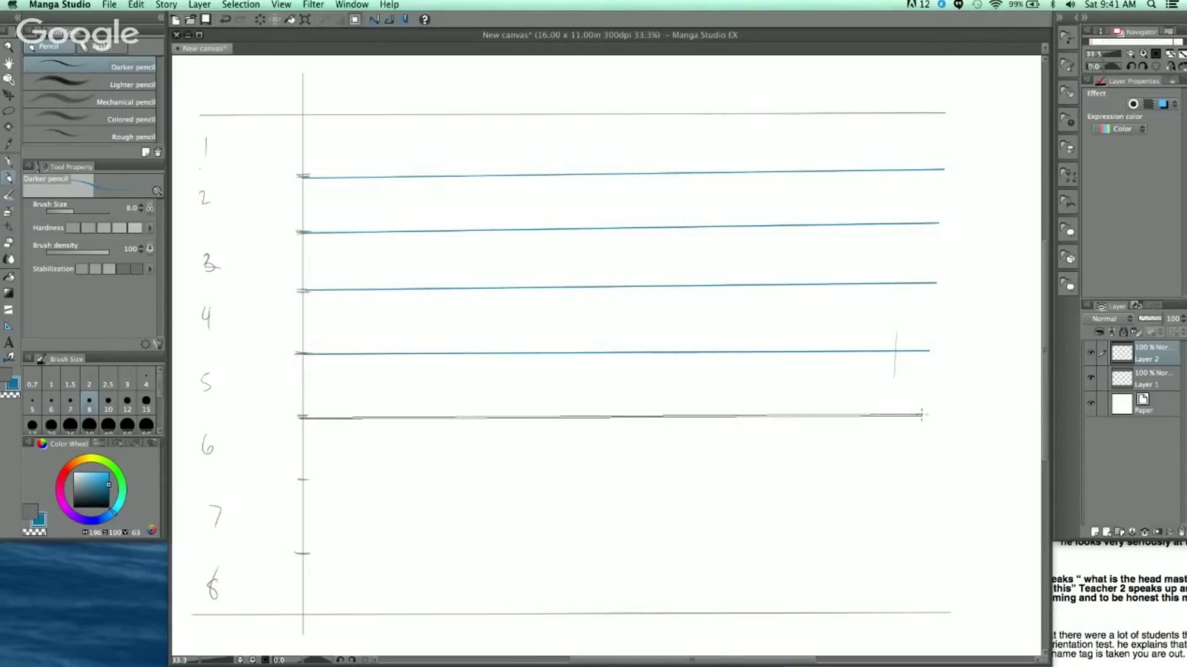
pyautogui.scroll(-3, 583, 415)
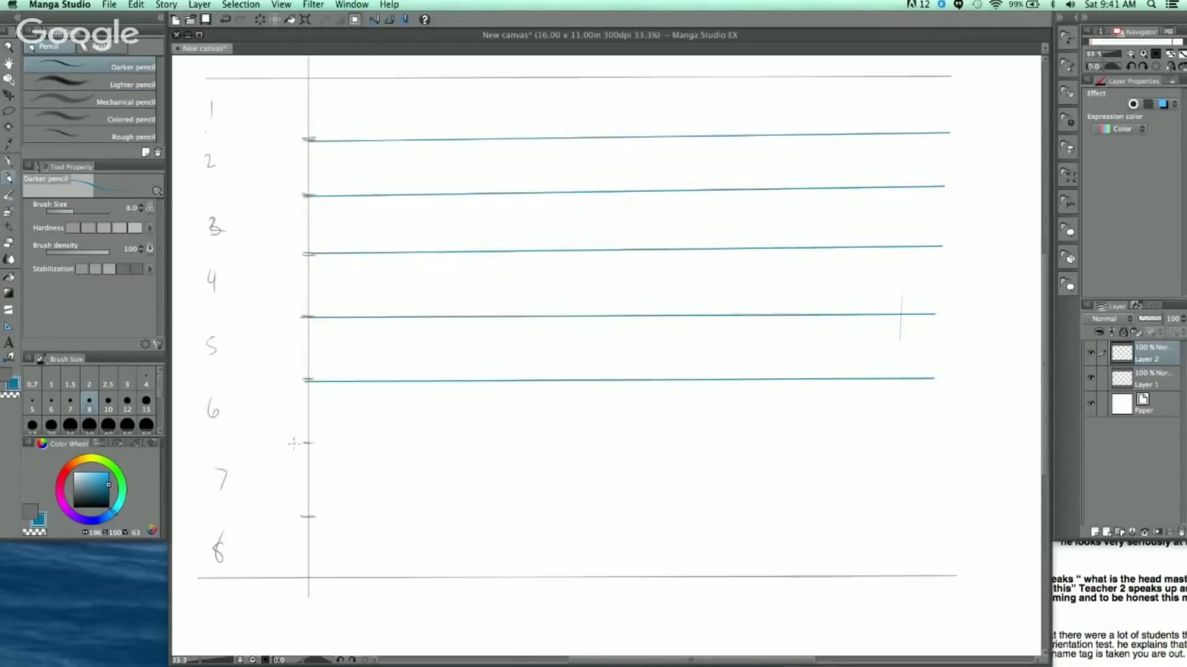
pyautogui.moveTo(306, 442); pyautogui.dragTo(934, 442)
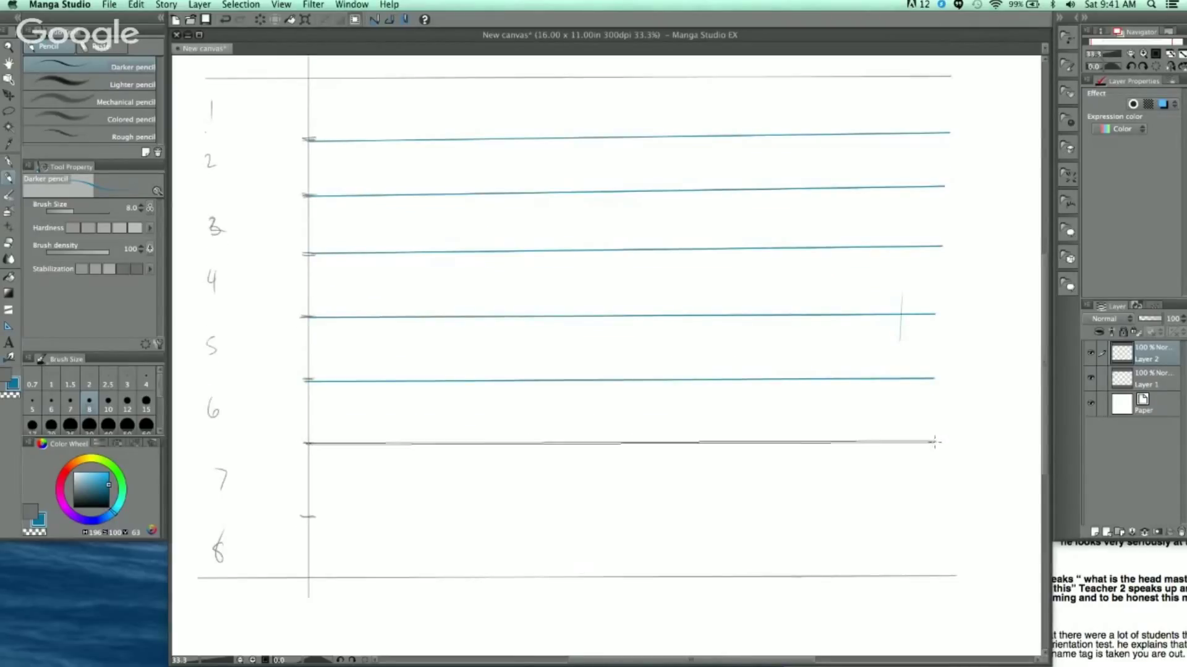
pyautogui.moveTo(303, 517)
pyautogui.mouseDown()
pyautogui.moveTo(544, 502)
pyautogui.moveTo(935, 511)
pyautogui.mouseUp()
# Draw two blue vertical lines through the grid, one through its middle and one near the right ends of the horizontal lines
pyautogui.press('super+minus')
pyautogui.press('space')
pyautogui.moveTo(770, 421); pyautogui.dragTo(741, 398)
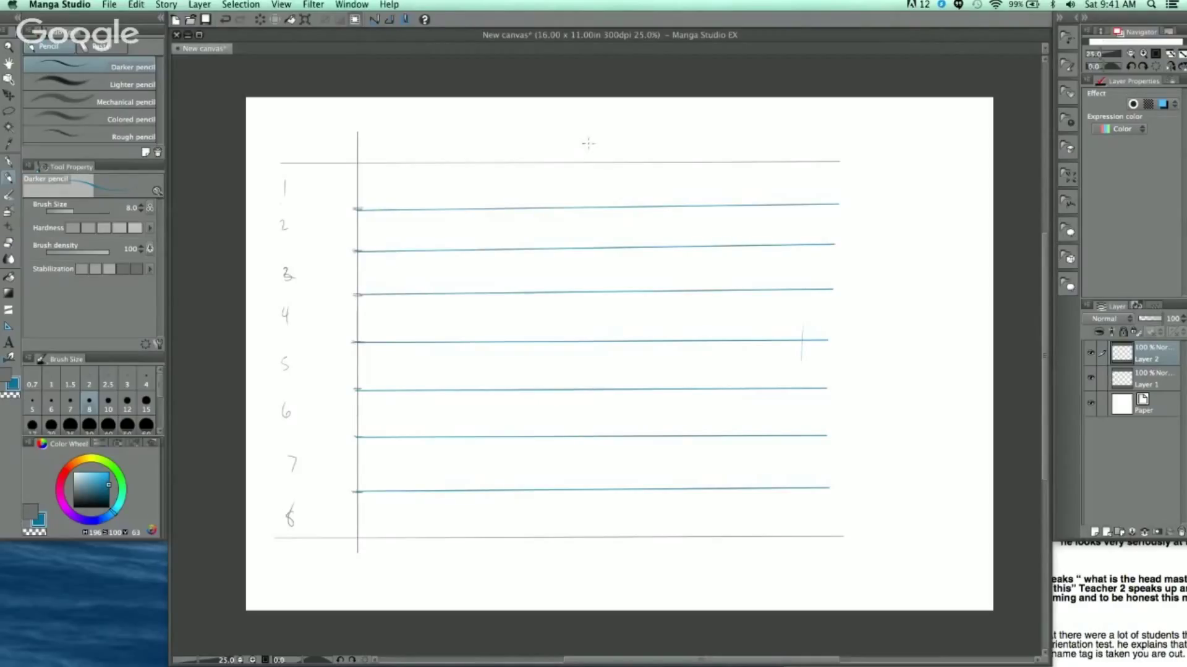
pyautogui.moveTo(594, 138)
pyautogui.mouseDown()
pyautogui.moveTo(607, 261)
pyautogui.moveTo(591, 543)
pyautogui.mouseUp()
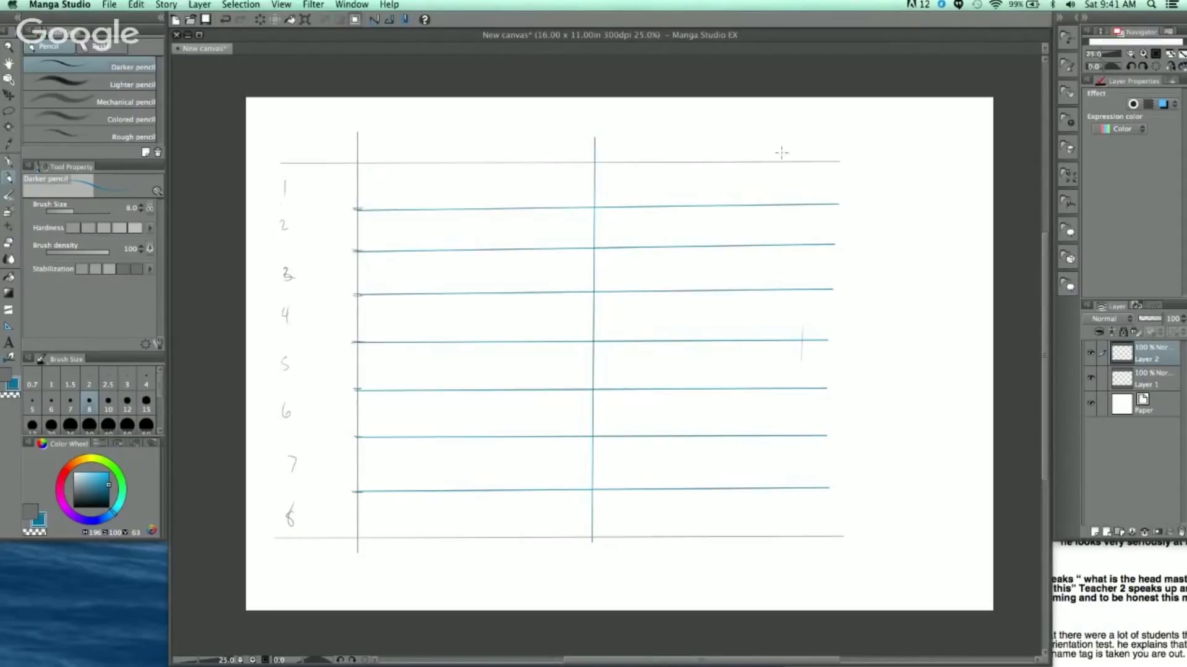
pyautogui.moveTo(795, 135); pyautogui.dragTo(804, 542)
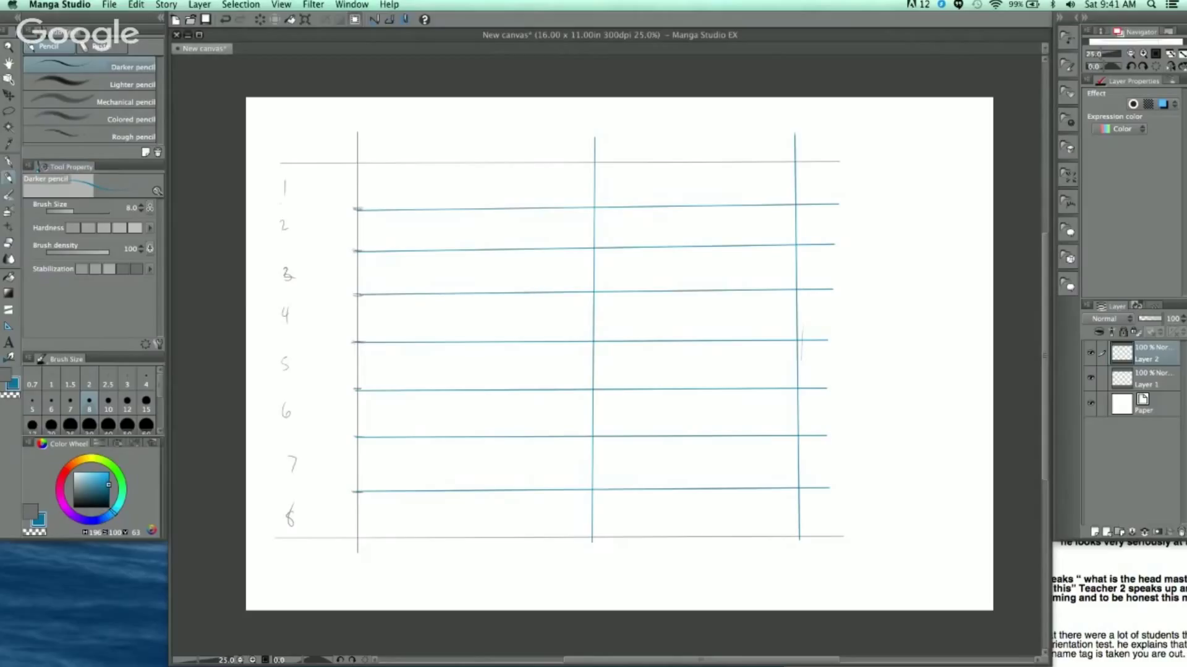
pyautogui.press('Tab')
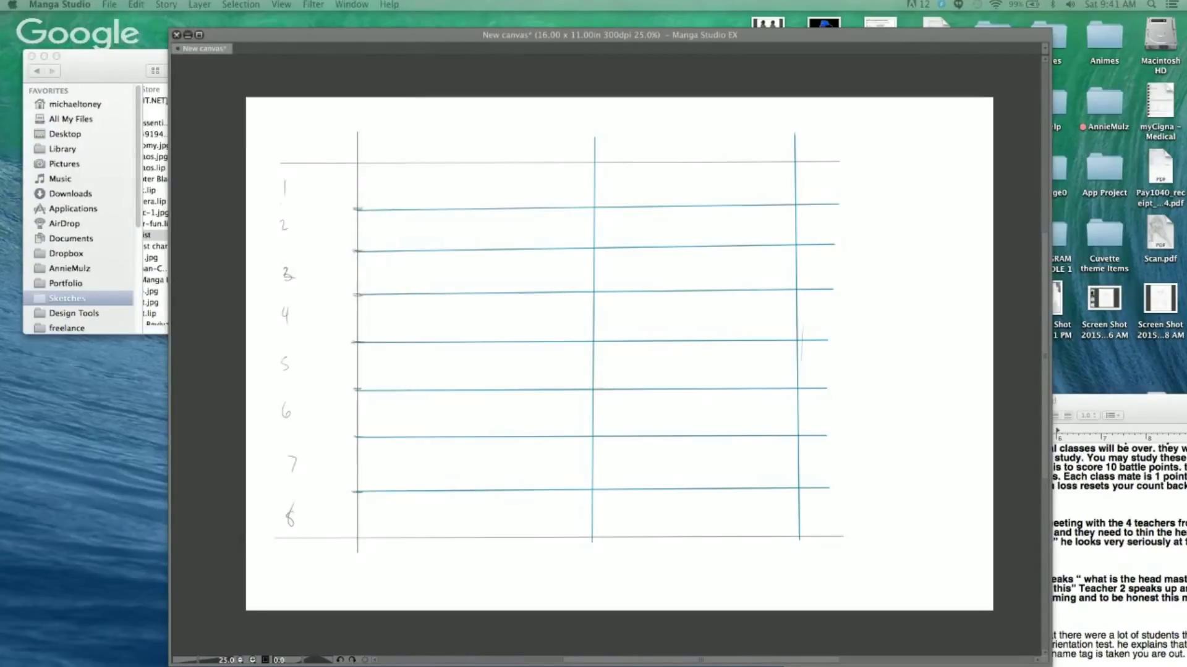
pyautogui.press('Tab')
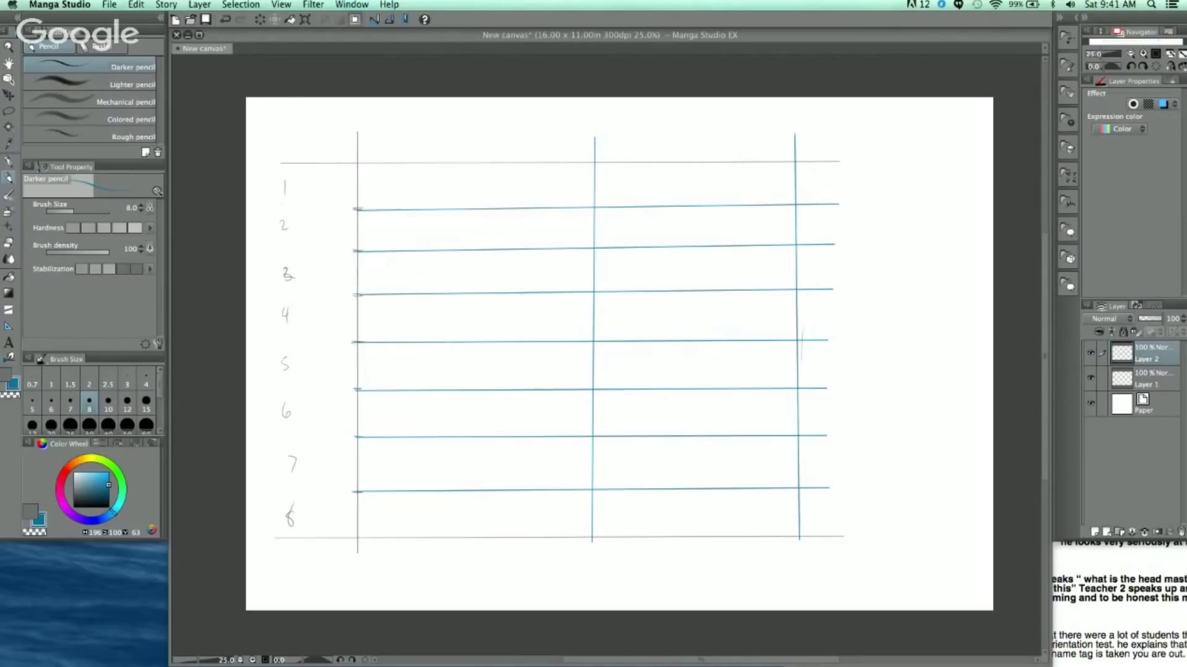
# Switch back to the gray color and handwrite the labels "Chin" below number 1 and "Midchest" below number 2
pyautogui.press('x')
pyautogui.scroll(3, 217, 188)
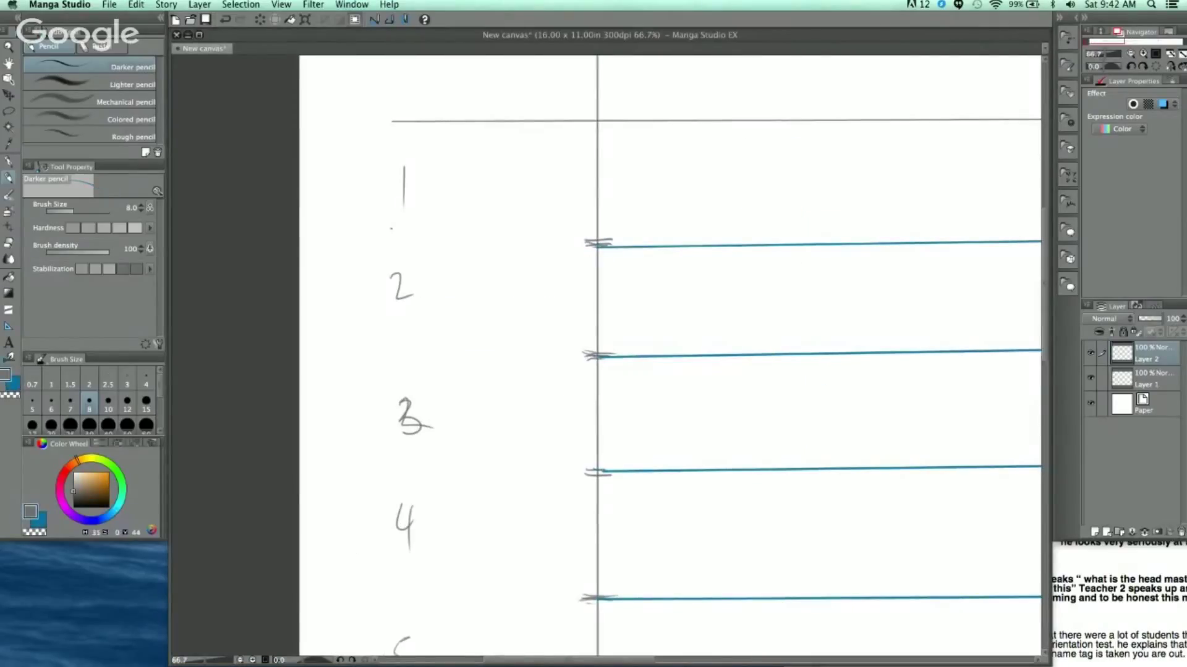
pyautogui.moveTo(340, 215)
pyautogui.mouseDown()
pyautogui.moveTo(342, 238)
pyautogui.moveTo(374, 232)
pyautogui.mouseUp()
pyautogui.moveTo(433, 284); pyautogui.dragTo(444, 251)
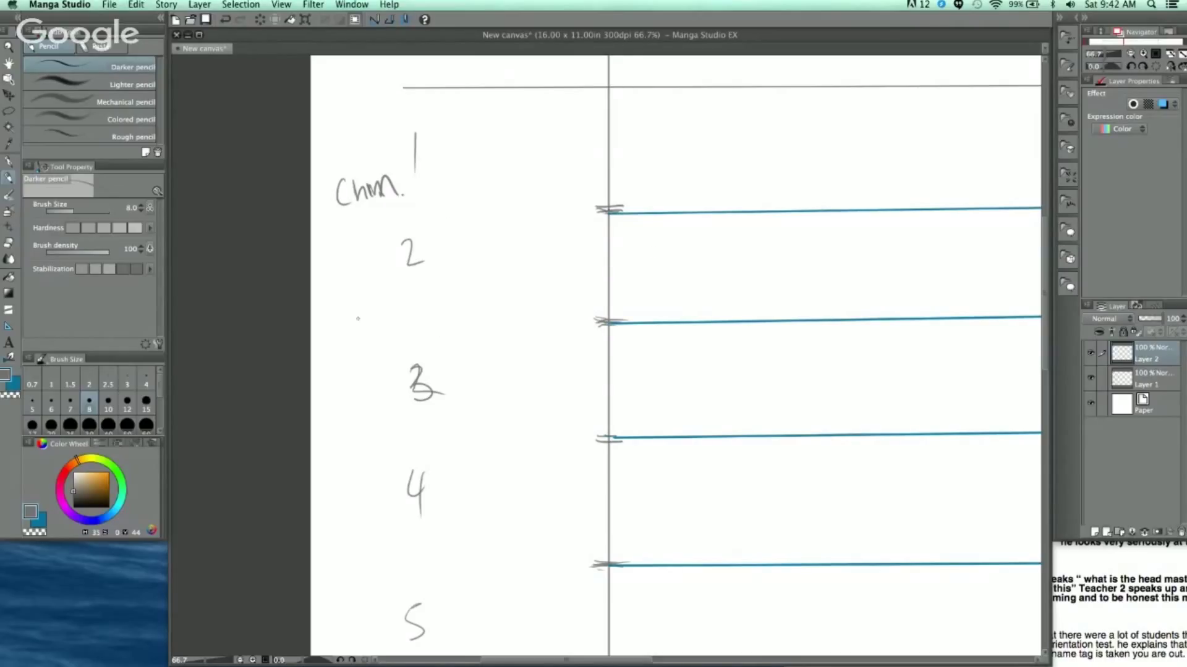
pyautogui.moveTo(333, 334); pyautogui.dragTo(349, 331)
pyautogui.moveTo(353, 318)
pyautogui.mouseDown()
pyautogui.moveTo(353, 331)
pyautogui.moveTo(384, 318)
pyautogui.mouseUp()
pyautogui.moveTo(387, 309)
pyautogui.mouseDown()
pyautogui.moveTo(399, 309)
pyautogui.moveTo(395, 319)
pyautogui.mouseUp()
pyautogui.click(405, 302)
# Handwrite the labels "BellyB" beside number 3 and "crotch" beside number 4
pyautogui.scroll(-3, 471, 299)
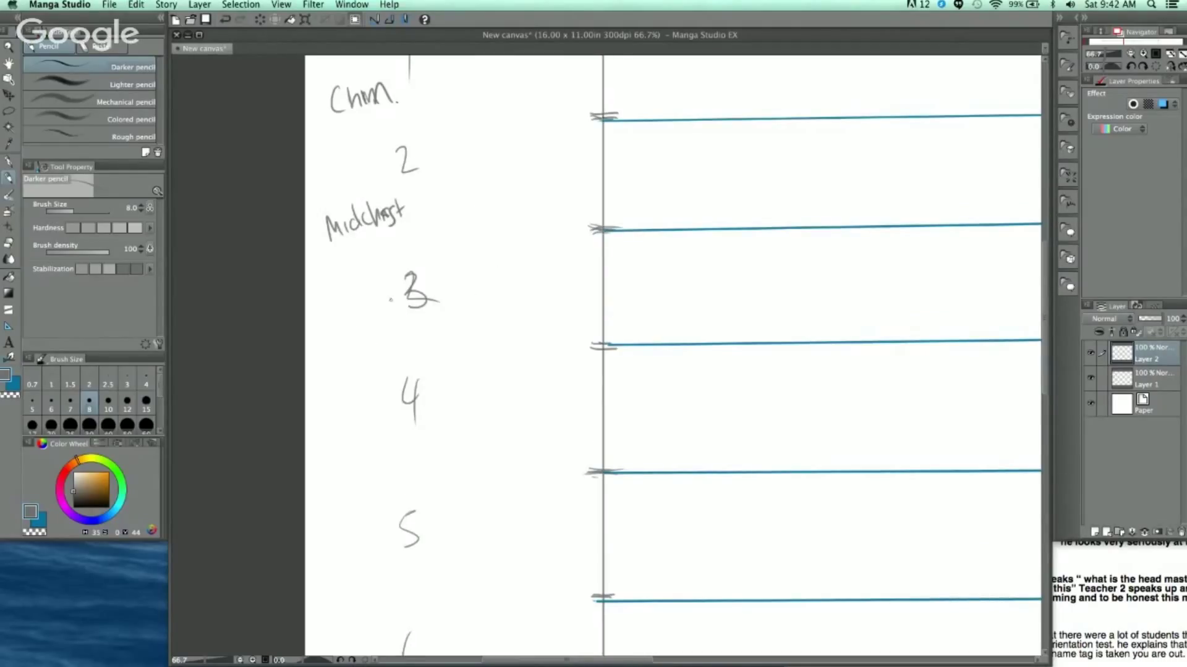
pyautogui.moveTo(332, 326)
pyautogui.mouseDown()
pyautogui.moveTo(331, 343)
pyautogui.moveTo(357, 315)
pyautogui.moveTo(364, 334)
pyautogui.mouseUp()
pyautogui.moveTo(373, 300); pyautogui.dragTo(379, 327)
pyautogui.scroll(-3, 679, 397)
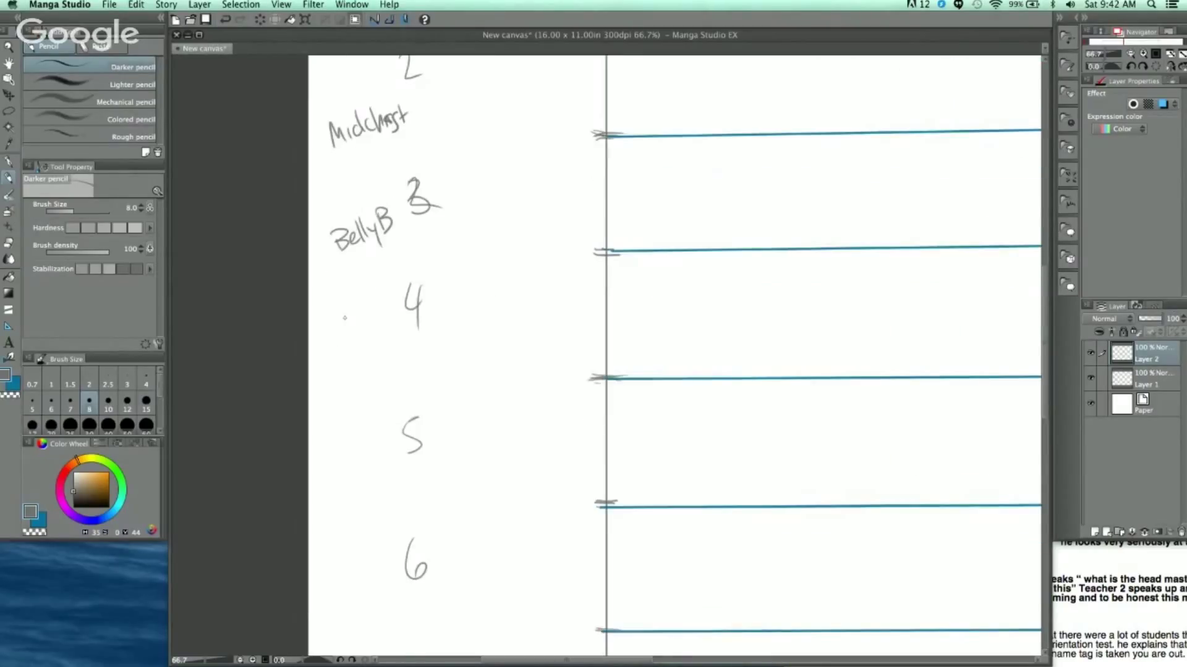
pyautogui.moveTo(336, 338)
pyautogui.mouseDown()
pyautogui.moveTo(329, 356)
pyautogui.moveTo(353, 328)
pyautogui.moveTo(361, 336)
pyautogui.mouseUp()
pyautogui.moveTo(357, 325); pyautogui.dragTo(388, 332)
# Handwrite the label "FingerTip" below number 5
pyautogui.moveTo(583, 453); pyautogui.dragTo(580, 376)
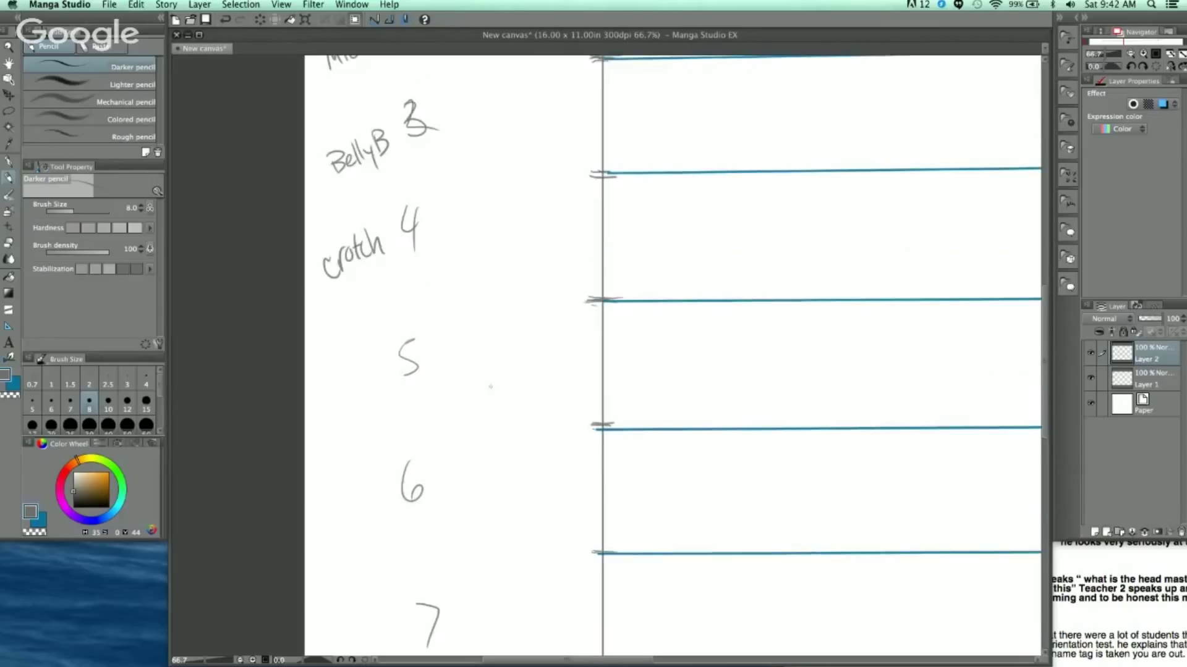
pyautogui.moveTo(330, 403)
pyautogui.mouseDown()
pyautogui.moveTo(329, 426)
pyautogui.moveTo(362, 413)
pyautogui.moveTo(361, 424)
pyautogui.moveTo(382, 393)
pyautogui.moveTo(386, 408)
pyautogui.mouseUp()
pyautogui.moveTo(377, 386); pyautogui.dragTo(395, 383)
pyautogui.moveTo(396, 389)
pyautogui.mouseDown()
pyautogui.moveTo(414, 419)
pyautogui.moveTo(408, 402)
pyautogui.mouseUp()
pyautogui.moveTo(568, 421); pyautogui.dragTo(551, 271)
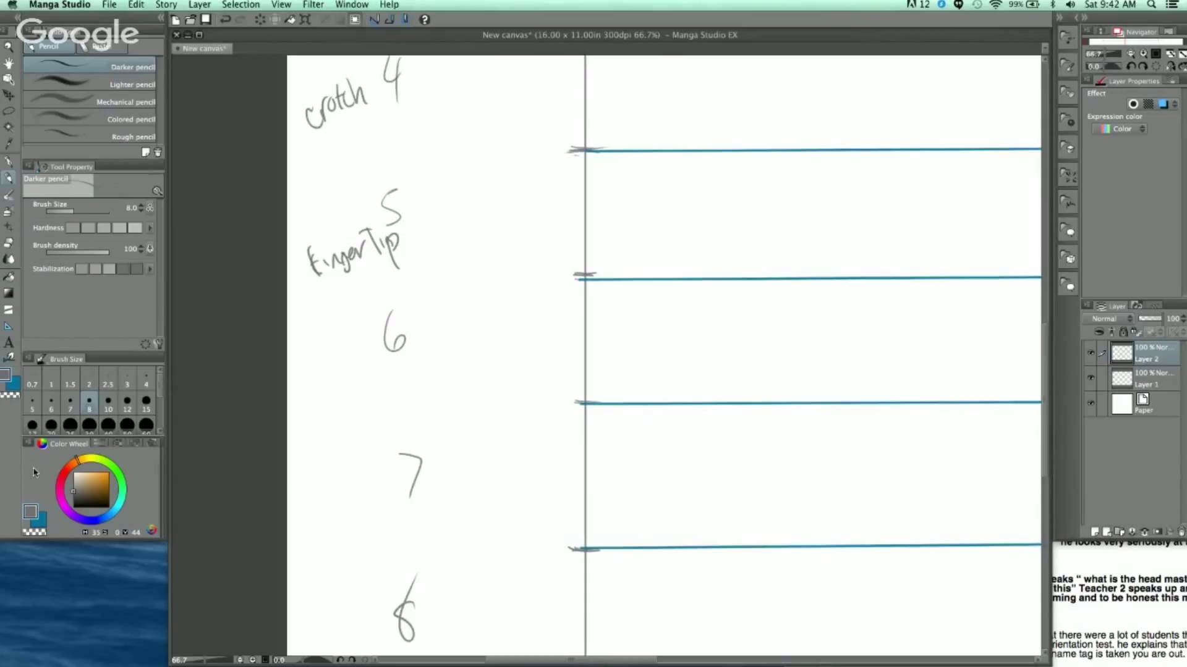
# Handwrite the label "knees" below number 6
pyautogui.moveTo(601, 468); pyautogui.dragTo(585, 357)
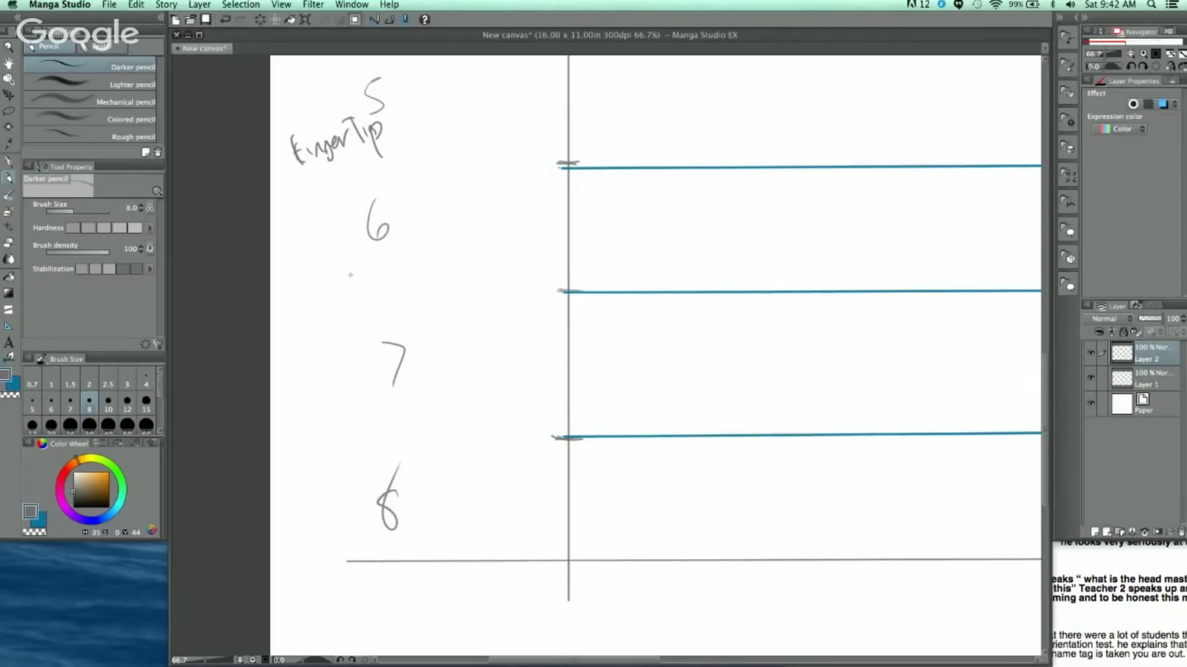
pyautogui.moveTo(307, 287)
pyautogui.mouseDown()
pyautogui.moveTo(308, 265)
pyautogui.moveTo(325, 282)
pyautogui.moveTo(291, 288)
pyautogui.moveTo(309, 286)
pyautogui.mouseUp()
pyautogui.moveTo(328, 272)
pyautogui.mouseDown()
pyautogui.moveTo(353, 255)
pyautogui.moveTo(353, 268)
pyautogui.mouseUp()
pyautogui.scroll(-3, 494, 371)
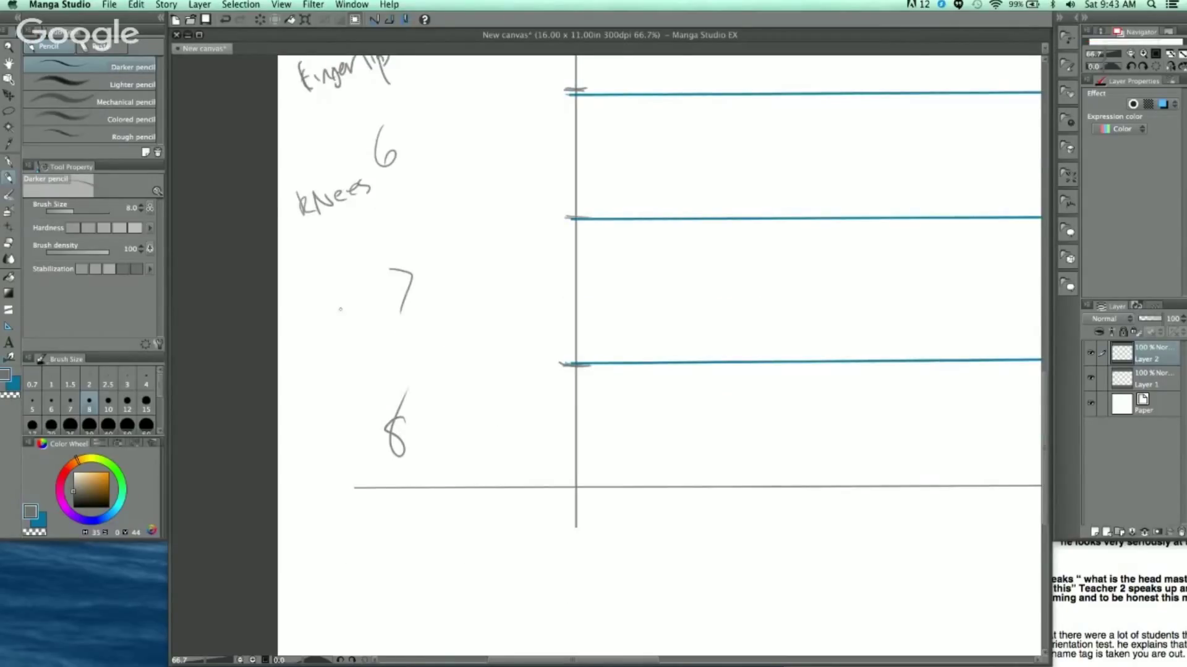
# Handwrite the labels "Mid femor" below number 7 and "Feet" beside number 8
pyautogui.moveTo(326, 355); pyautogui.dragTo(341, 349)
pyautogui.moveTo(347, 337); pyautogui.dragTo(355, 343)
pyautogui.moveTo(364, 315); pyautogui.dragTo(363, 340)
pyautogui.click(373, 337)
pyautogui.moveTo(381, 307); pyautogui.dragTo(369, 335)
pyautogui.moveTo(367, 325)
pyautogui.mouseDown()
pyautogui.moveTo(396, 327)
pyautogui.moveTo(439, 306)
pyautogui.mouseUp()
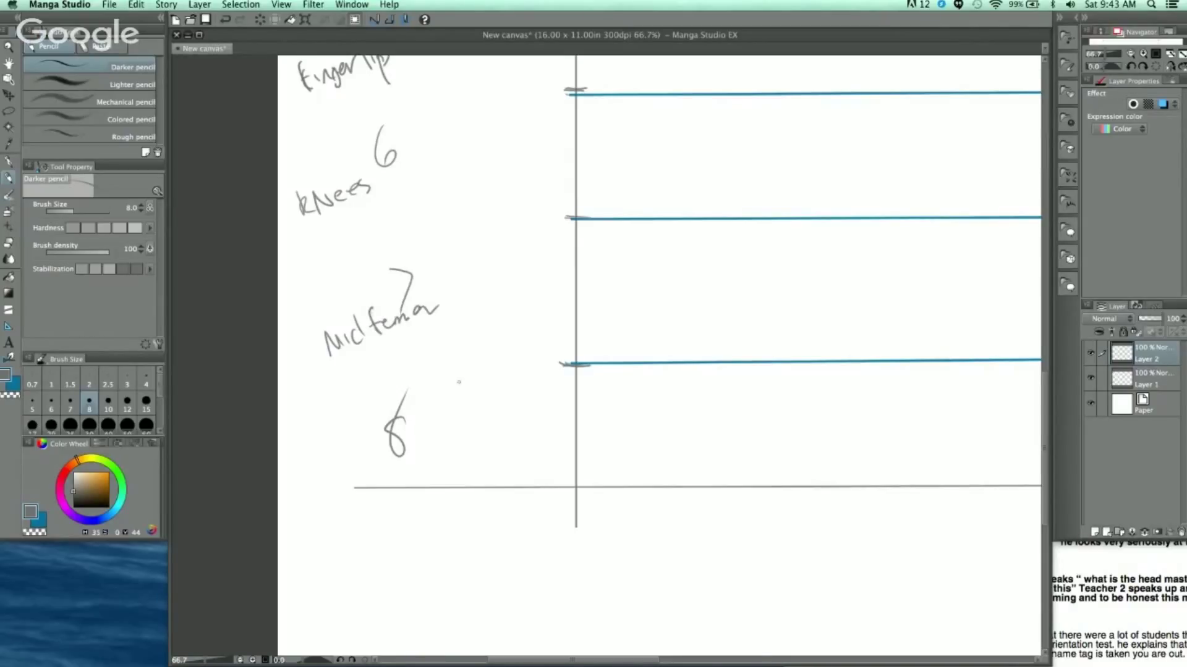
pyautogui.moveTo(453, 451)
pyautogui.mouseDown()
pyautogui.moveTo(456, 437)
pyautogui.moveTo(432, 454)
pyautogui.moveTo(464, 432)
pyautogui.mouseUp()
pyautogui.moveTo(425, 435); pyautogui.dragTo(478, 423)
# Look over the whole proportion grid with its eight numbered and labeled sections
pyautogui.moveTo(707, 394); pyautogui.dragTo(609, 440)
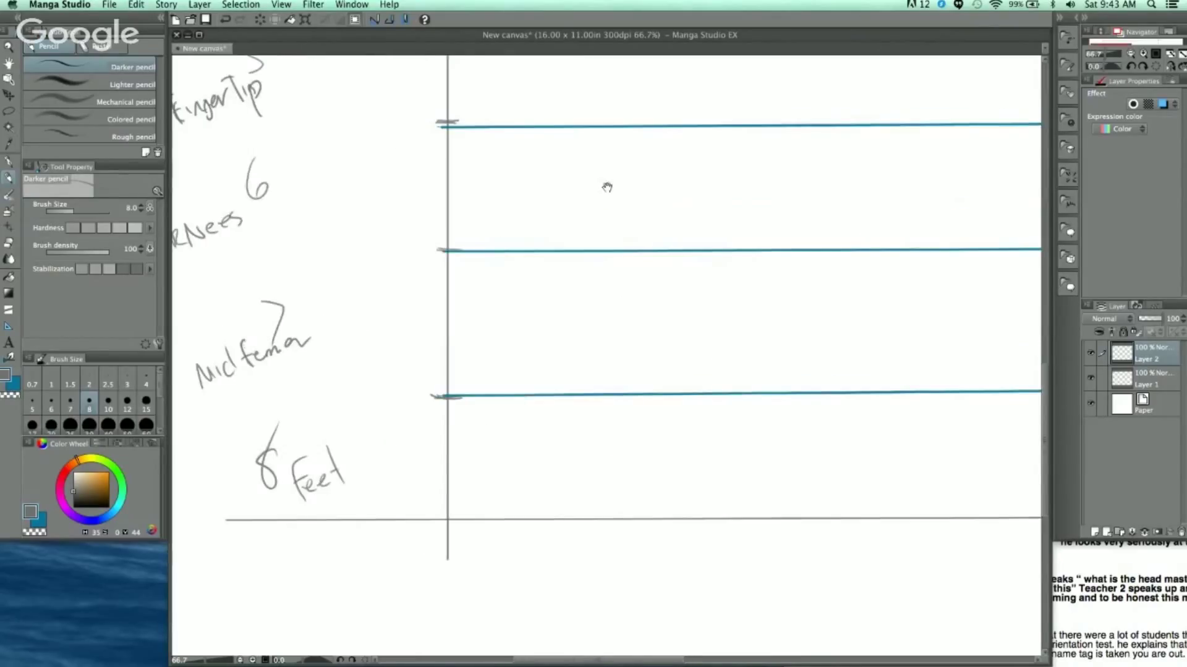
pyautogui.scroll(10, 606, 185)
pyautogui.scroll(-1, 587, 314)
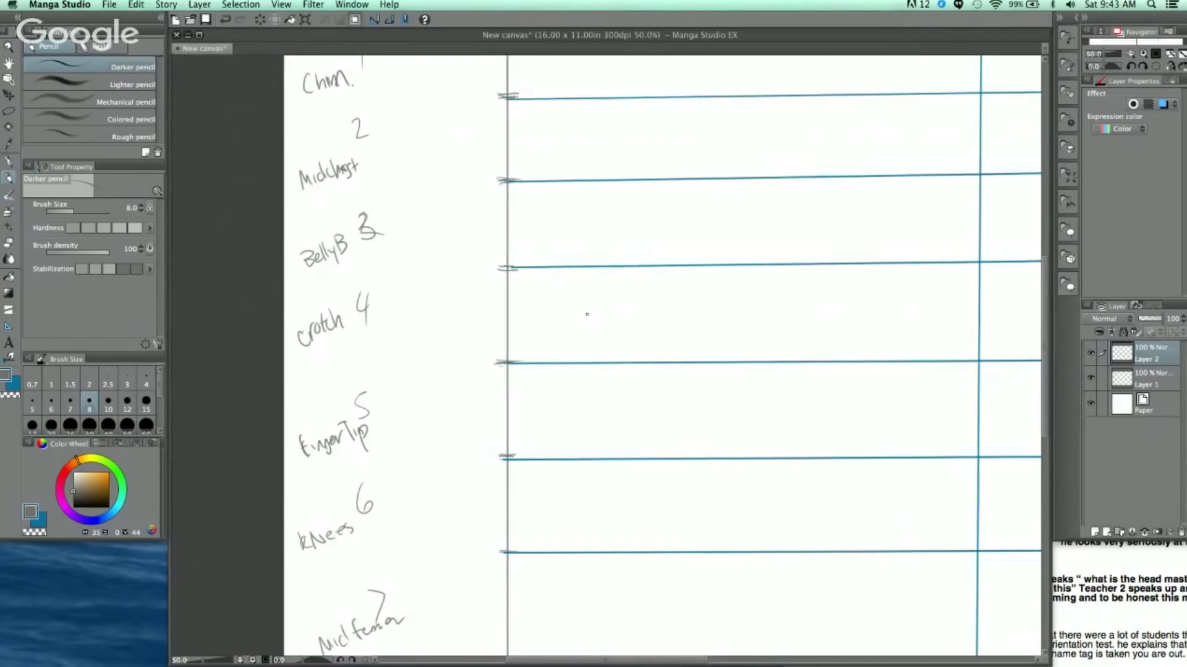
pyautogui.scroll(-1, 587, 314)
pyautogui.moveTo(702, 307)
pyautogui.mouseDown()
pyautogui.moveTo(648, 281)
pyautogui.moveTo(625, 294)
pyautogui.mouseUp()
pyautogui.moveTo(800, 265); pyautogui.dragTo(739, 265)
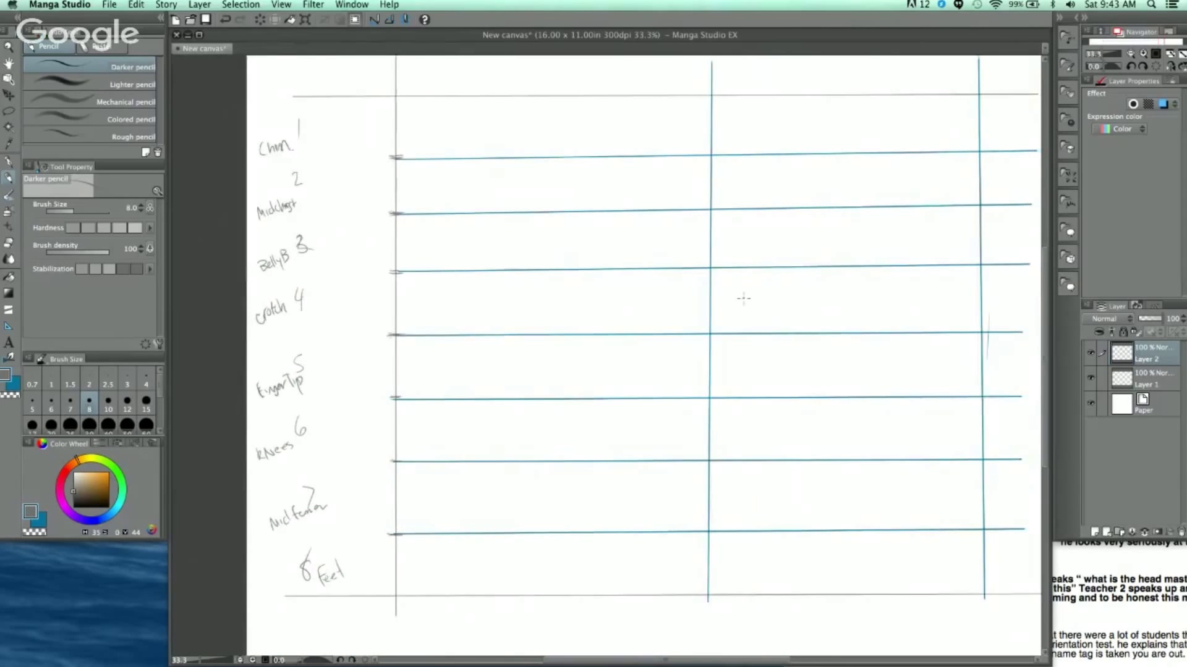
pyautogui.hscroll(-5, 703, 320)
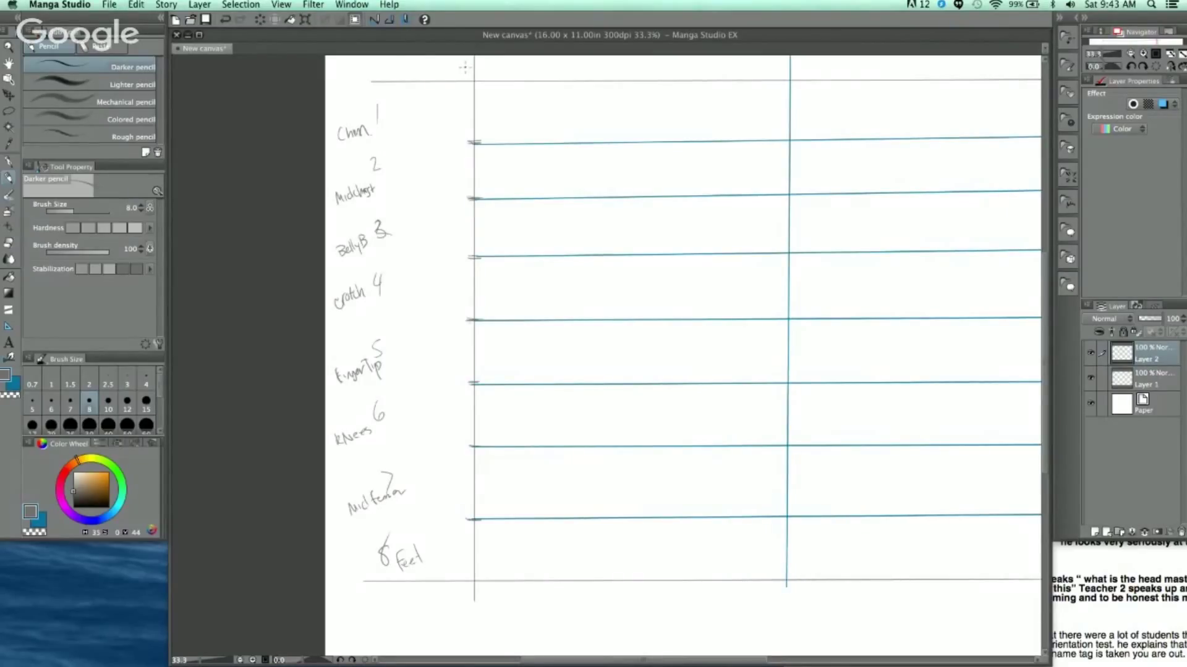
pyautogui.moveTo(566, 323)
pyautogui.mouseDown()
pyautogui.moveTo(573, 346)
pyautogui.moveTo(592, 332)
pyautogui.mouseUp()
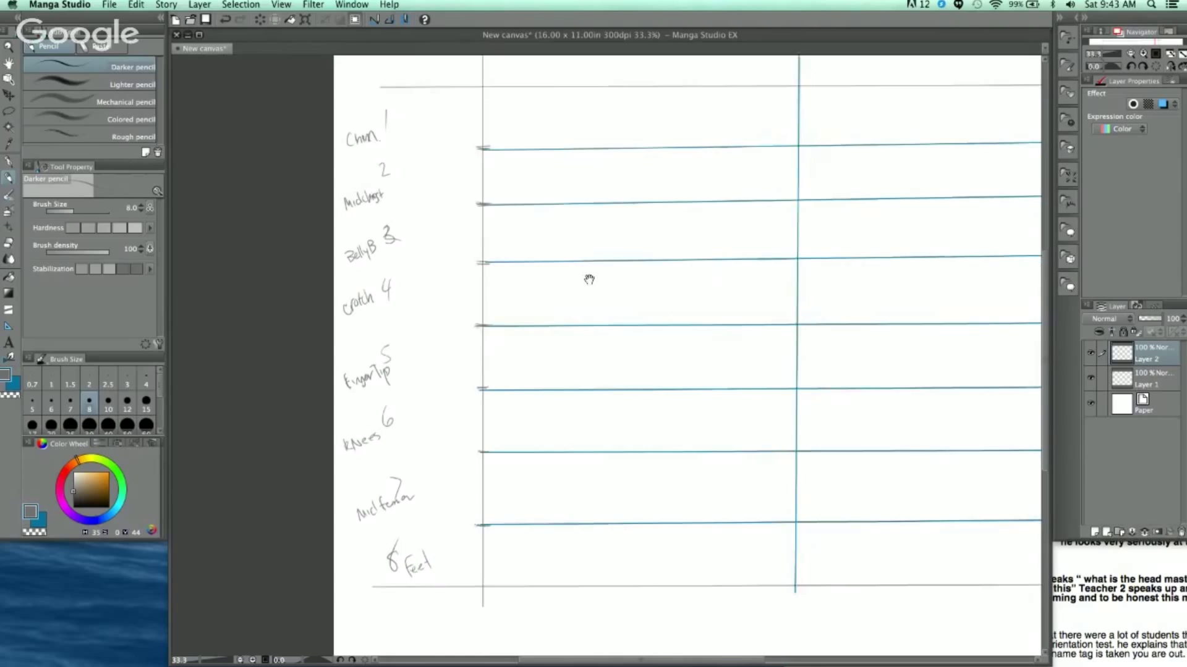
# Sketch the head on the first vertical line in section 1, with a round cranium and a jaw tapering to the chin line
pyautogui.scroll(1, 602, 277)
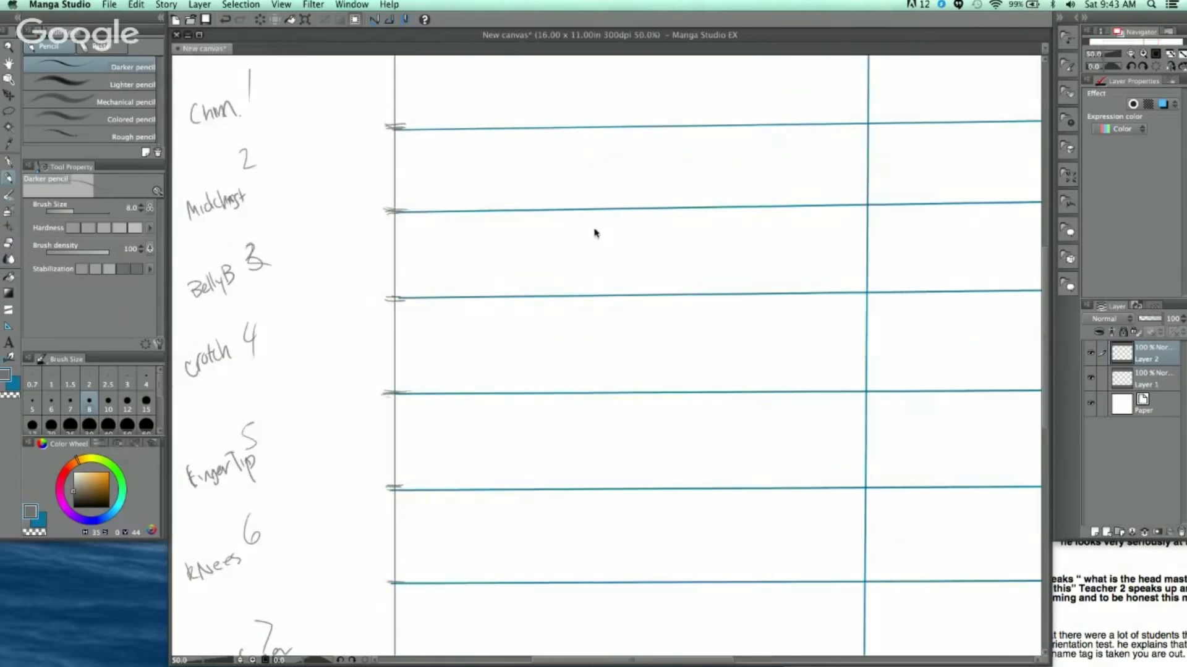
pyautogui.scroll(1, 593, 233)
pyautogui.scroll(3, 570, 171)
pyautogui.hscroll(-3, 569, 171)
pyautogui.moveTo(501, 182)
pyautogui.mouseDown()
pyautogui.moveTo(487, 247)
pyautogui.moveTo(507, 262)
pyautogui.mouseUp()
pyautogui.moveTo(510, 182)
pyautogui.mouseDown()
pyautogui.moveTo(546, 219)
pyautogui.moveTo(527, 260)
pyautogui.mouseUp()
pyautogui.moveTo(503, 180)
pyautogui.mouseDown()
pyautogui.moveTo(466, 209)
pyautogui.moveTo(536, 253)
pyautogui.mouseUp()
pyautogui.moveTo(477, 203); pyautogui.dragTo(540, 206)
pyautogui.moveTo(494, 266)
pyautogui.mouseDown()
pyautogui.moveTo(520, 176)
pyautogui.moveTo(532, 257)
pyautogui.moveTo(473, 228)
pyautogui.moveTo(493, 299)
pyautogui.moveTo(521, 300)
pyautogui.mouseUp()
pyautogui.moveTo(551, 235); pyautogui.dragTo(522, 300)
pyautogui.moveTo(467, 246)
pyautogui.mouseDown()
pyautogui.moveTo(487, 288)
pyautogui.moveTo(477, 269)
pyautogui.mouseUp()
pyautogui.moveTo(546, 279); pyautogui.dragTo(485, 303)
pyautogui.moveTo(554, 246); pyautogui.dragTo(543, 279)
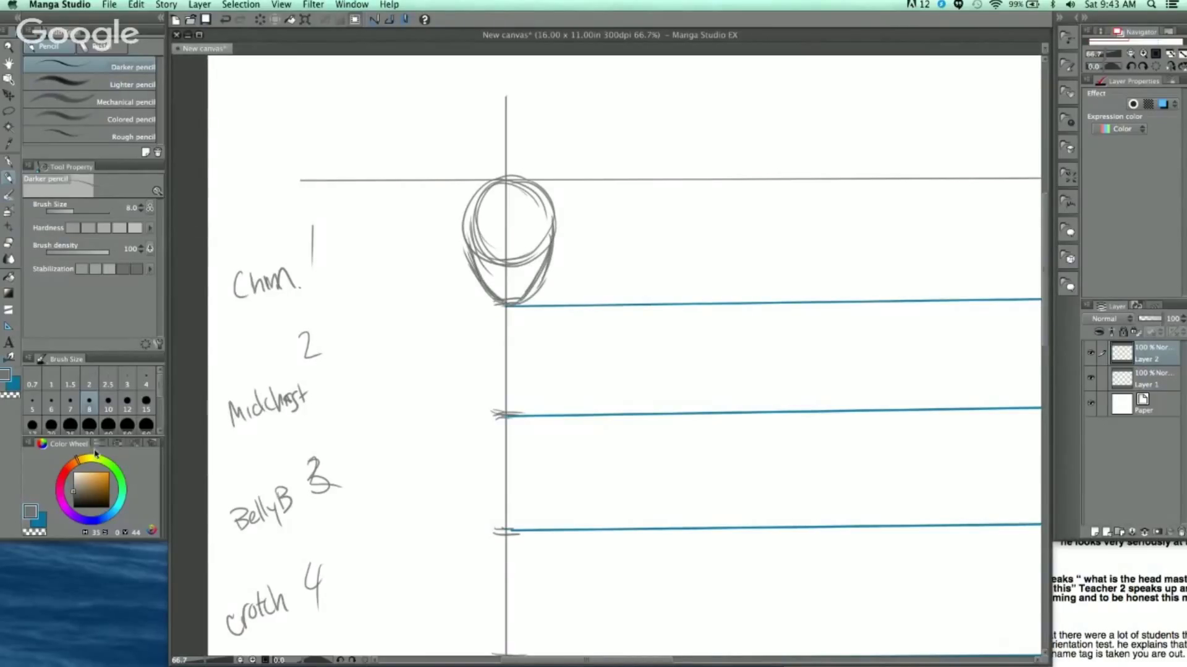
# Switch to a lighter gray, fade the rough head, and redraw its outline with eye, nose and mouth marks
pyautogui.moveTo(74, 493); pyautogui.dragTo(73, 486)
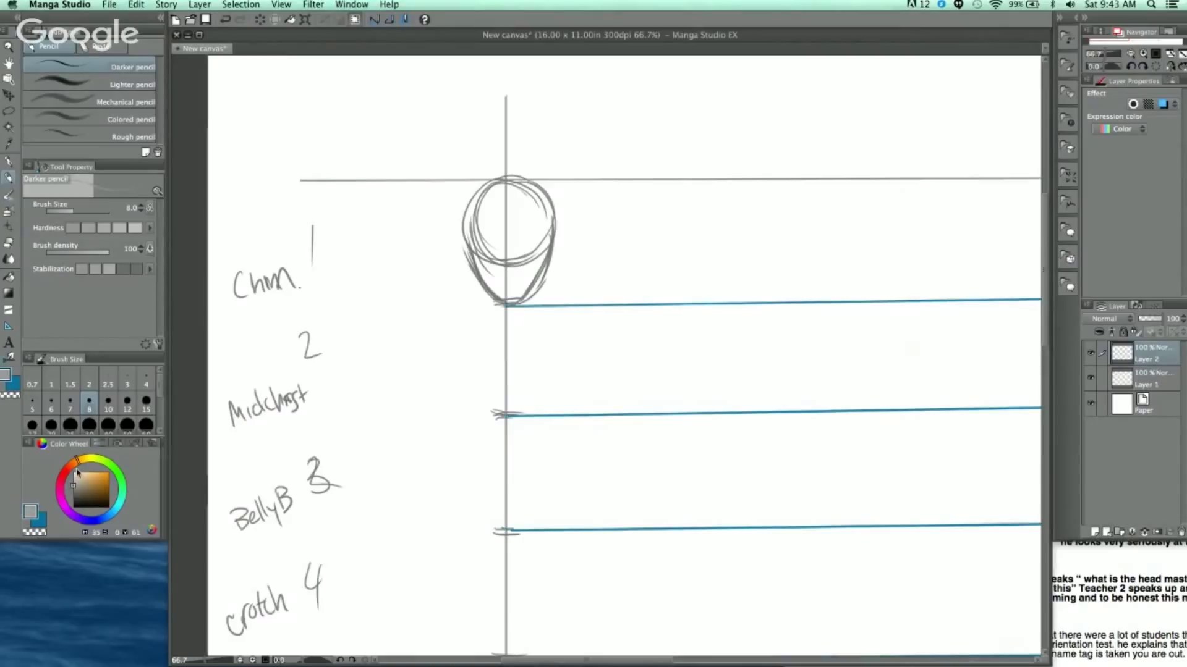
pyautogui.moveTo(486, 203)
pyautogui.mouseDown()
pyautogui.moveTo(477, 278)
pyautogui.moveTo(464, 241)
pyautogui.moveTo(522, 196)
pyautogui.moveTo(540, 268)
pyautogui.moveTo(528, 237)
pyautogui.moveTo(510, 288)
pyautogui.moveTo(521, 246)
pyautogui.mouseUp()
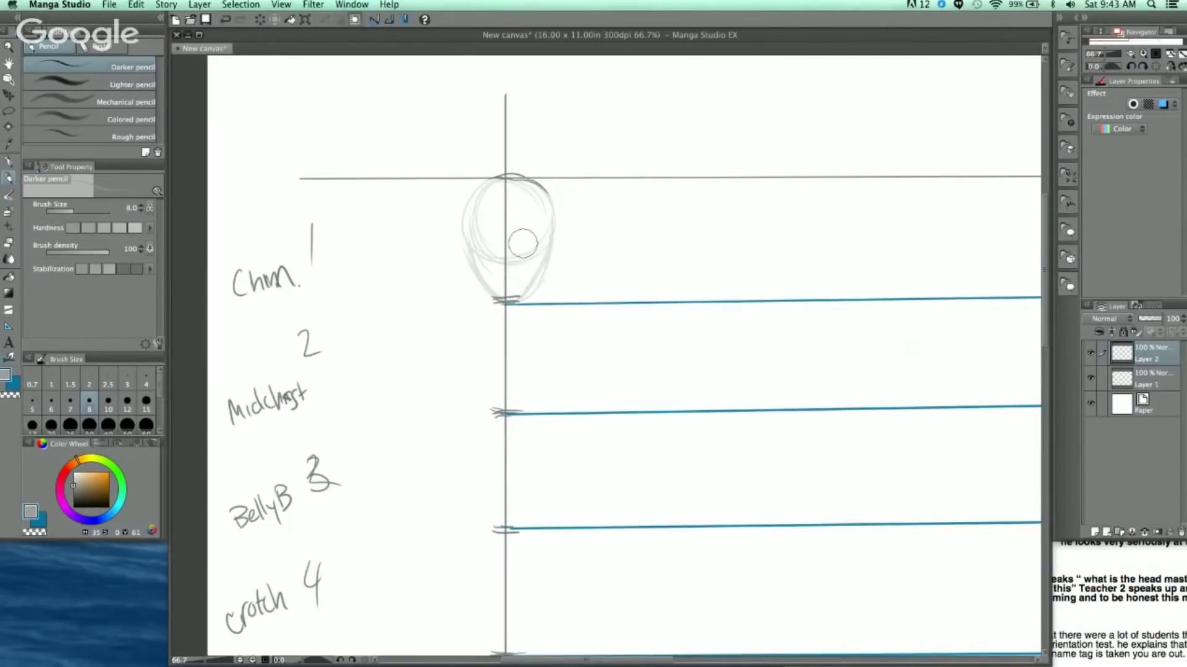
pyautogui.moveTo(497, 180)
pyautogui.mouseDown()
pyautogui.moveTo(468, 245)
pyautogui.moveTo(482, 282)
pyautogui.moveTo(502, 297)
pyautogui.moveTo(541, 275)
pyautogui.moveTo(549, 231)
pyautogui.moveTo(532, 184)
pyautogui.moveTo(487, 185)
pyautogui.moveTo(464, 235)
pyautogui.mouseUp()
pyautogui.moveTo(489, 181)
pyautogui.mouseDown()
pyautogui.moveTo(480, 189)
pyautogui.moveTo(546, 234)
pyautogui.mouseUp()
pyautogui.moveTo(469, 246)
pyautogui.mouseDown()
pyautogui.moveTo(547, 247)
pyautogui.moveTo(511, 270)
pyautogui.moveTo(521, 286)
pyautogui.mouseUp()
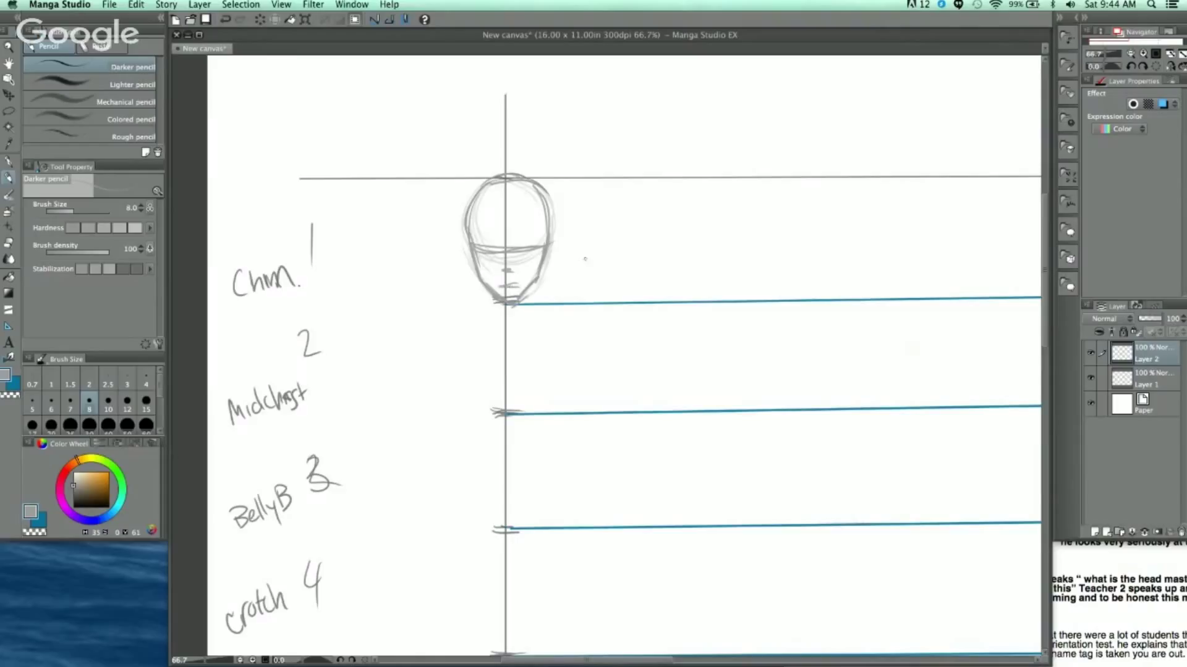
# Sketch a rough head-width oval on each side of the head as a shoulder-width guide
pyautogui.scroll(-5, 649, 247)
pyautogui.scroll(2, 666, 219)
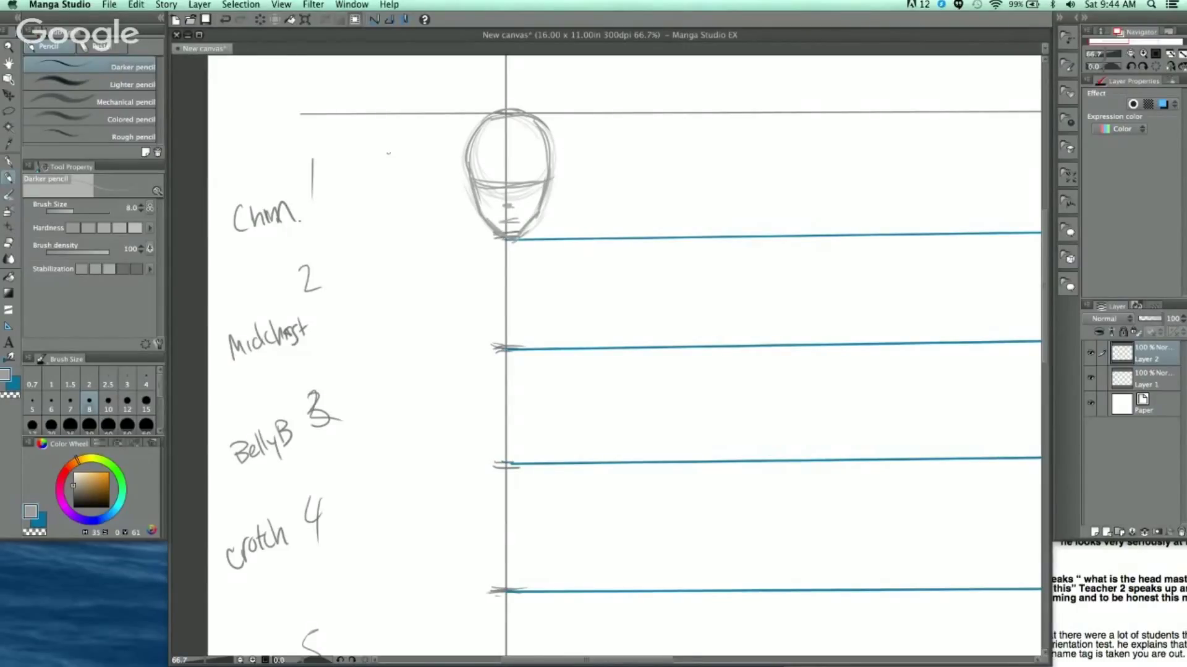
pyautogui.scroll(1, 684, 198)
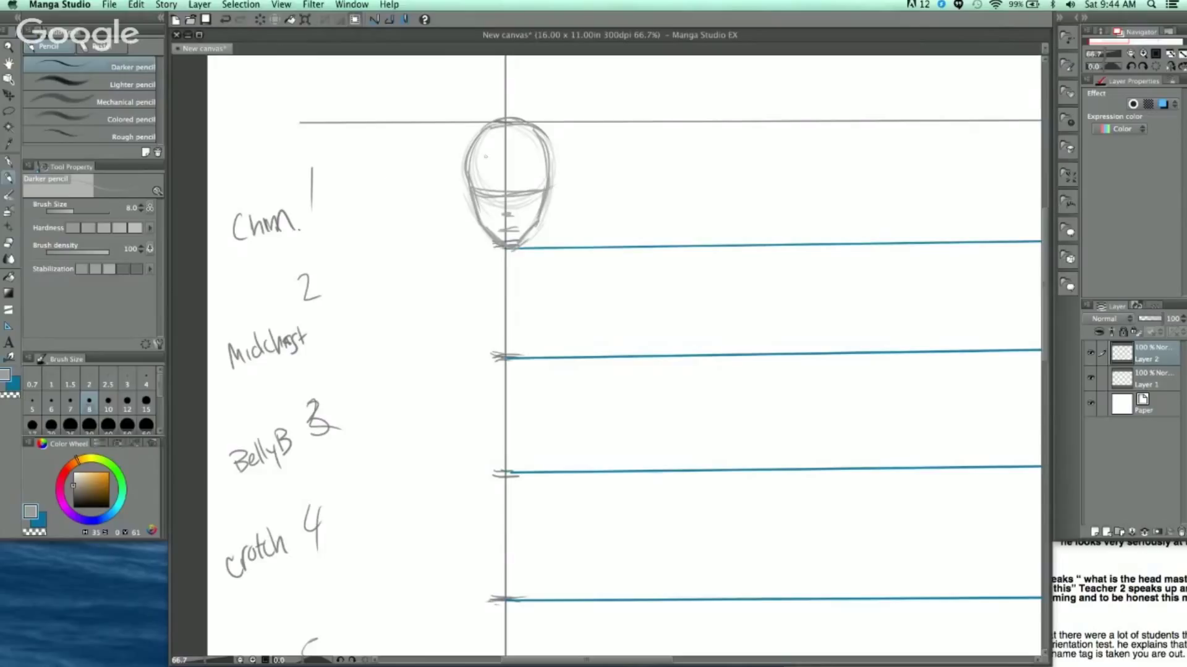
pyautogui.moveTo(406, 148)
pyautogui.mouseDown()
pyautogui.moveTo(390, 201)
pyautogui.moveTo(398, 246)
pyautogui.moveTo(391, 172)
pyautogui.mouseUp()
pyautogui.moveTo(440, 140)
pyautogui.mouseDown()
pyautogui.moveTo(434, 229)
pyautogui.moveTo(394, 176)
pyautogui.moveTo(396, 147)
pyautogui.moveTo(453, 170)
pyautogui.moveTo(405, 211)
pyautogui.mouseUp()
pyautogui.moveTo(605, 144)
pyautogui.mouseDown()
pyautogui.moveTo(590, 210)
pyautogui.moveTo(572, 182)
pyautogui.mouseUp()
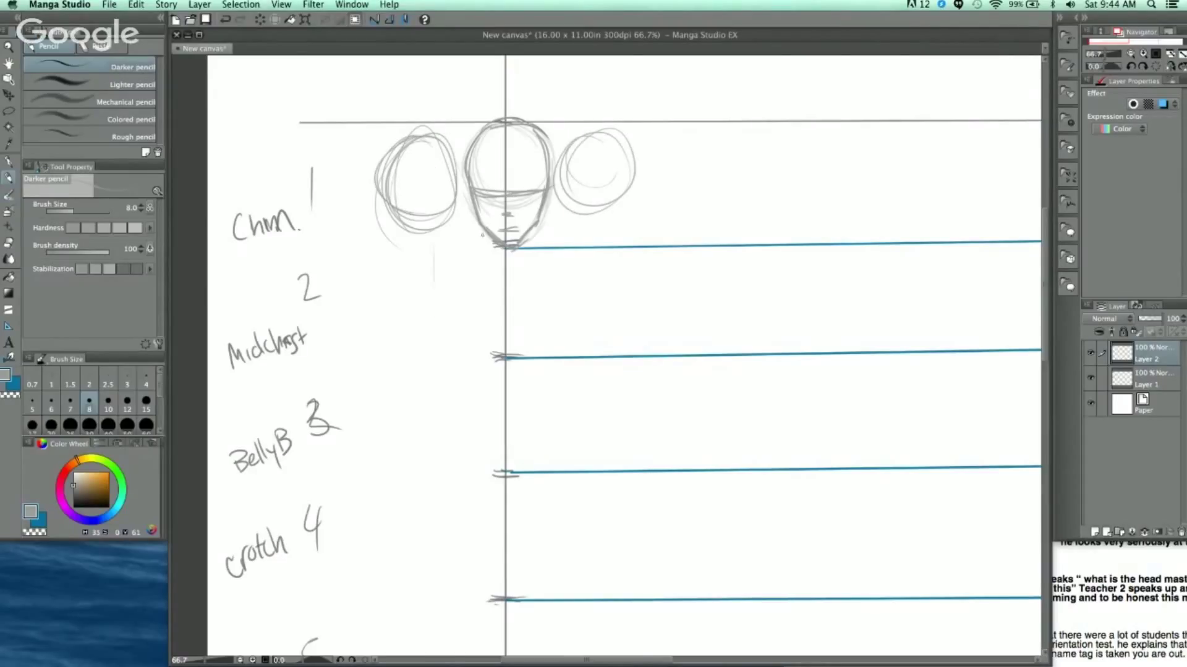
# Sketch the neck, sloping shoulder lines and a collarbone mark in section 2, and write "1/3" beside number 2
pyautogui.moveTo(486, 237)
pyautogui.mouseDown()
pyautogui.moveTo(488, 254)
pyautogui.moveTo(532, 252)
pyautogui.mouseUp()
pyautogui.moveTo(621, 280); pyautogui.dragTo(626, 278)
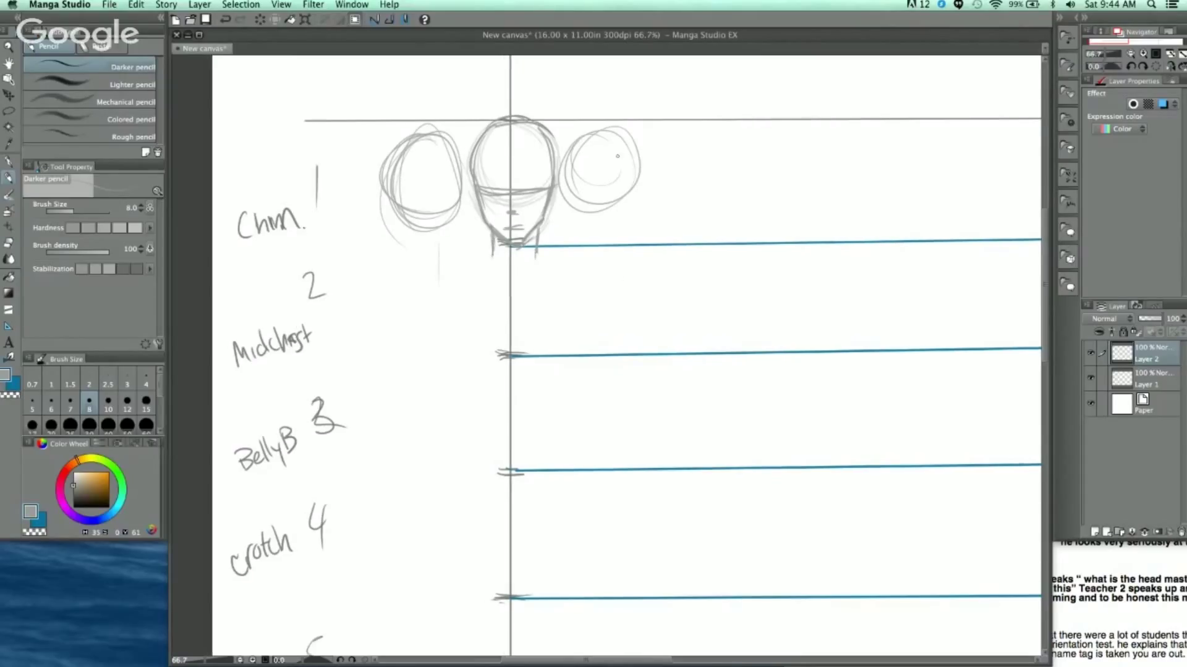
pyautogui.moveTo(455, 268); pyautogui.dragTo(526, 277)
pyautogui.moveTo(354, 293)
pyautogui.mouseDown()
pyautogui.moveTo(353, 319)
pyautogui.moveTo(370, 317)
pyautogui.mouseUp()
pyautogui.moveTo(513, 286)
pyautogui.mouseDown()
pyautogui.moveTo(536, 279)
pyautogui.moveTo(456, 276)
pyautogui.moveTo(467, 268)
pyautogui.mouseUp()
pyautogui.moveTo(535, 252)
pyautogui.mouseDown()
pyautogui.moveTo(570, 279)
pyautogui.moveTo(551, 269)
pyautogui.mouseUp()
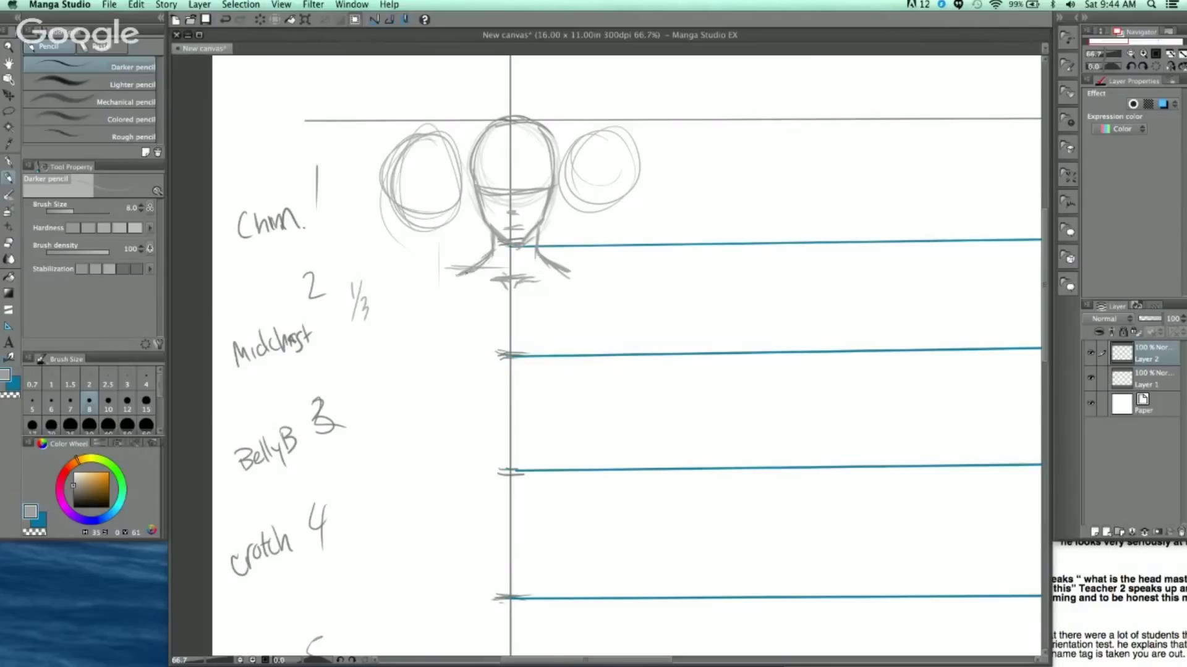
pyautogui.scroll(-1, 702, 74)
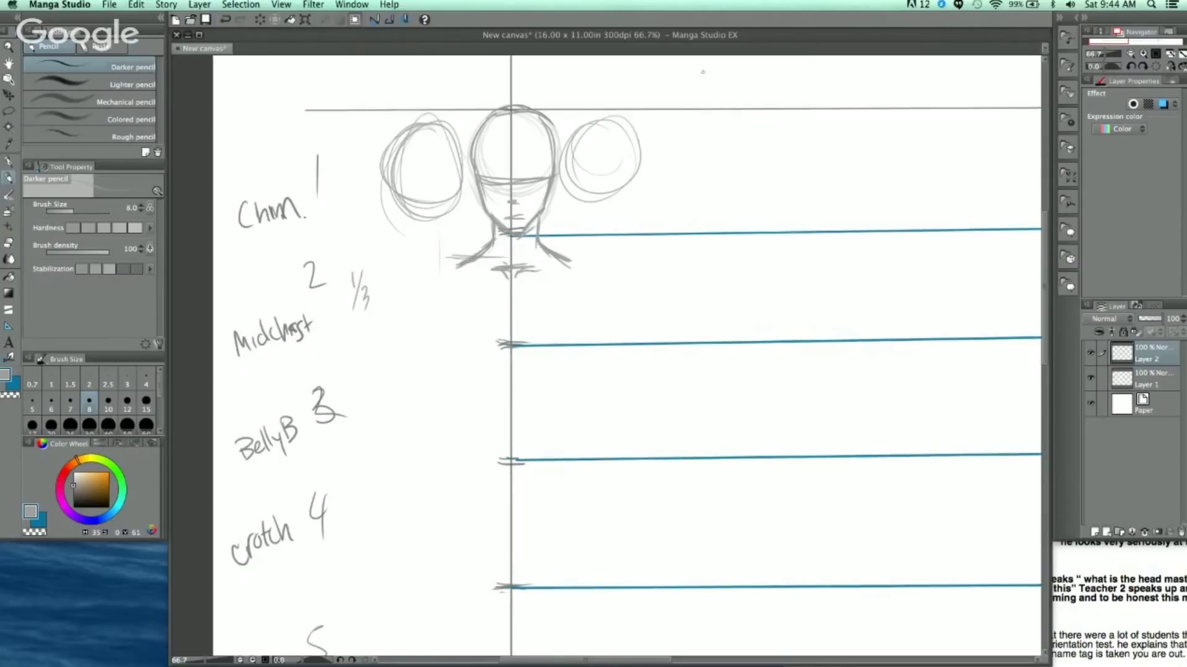
pyautogui.press('super+plus')
pyautogui.press('super+plus')
pyautogui.moveTo(435, 434); pyautogui.dragTo(681, 267)
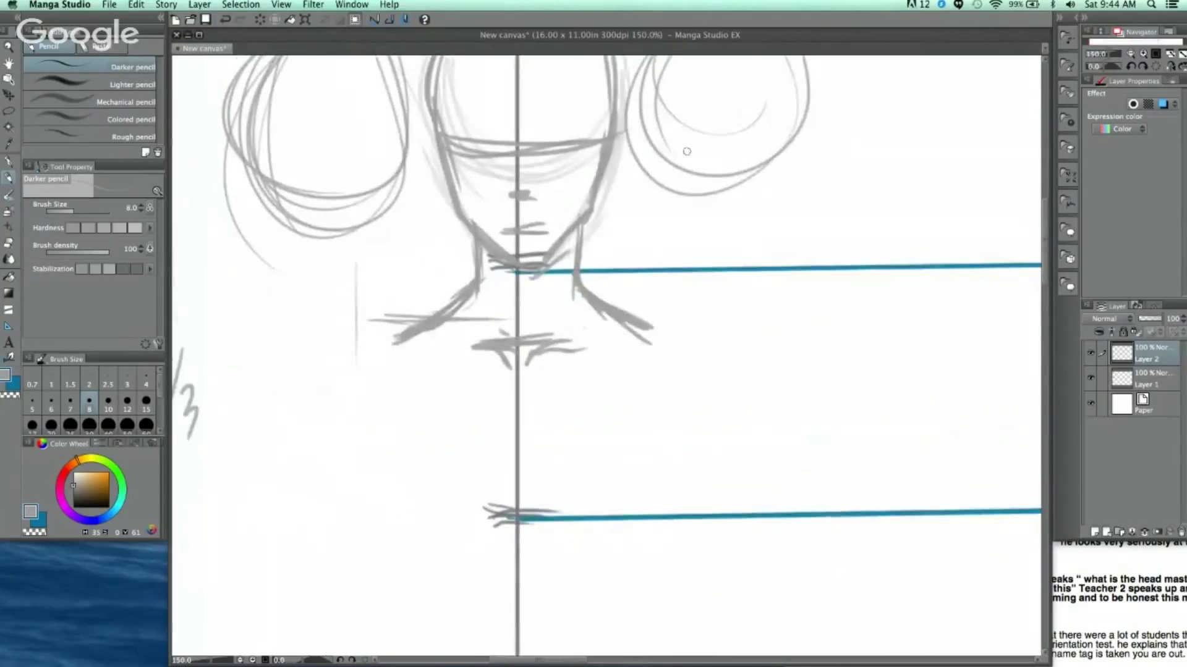
pyautogui.moveTo(388, 315)
pyautogui.mouseDown()
pyautogui.moveTo(431, 291)
pyautogui.moveTo(384, 312)
pyautogui.mouseUp()
pyautogui.moveTo(440, 258); pyautogui.dragTo(396, 308)
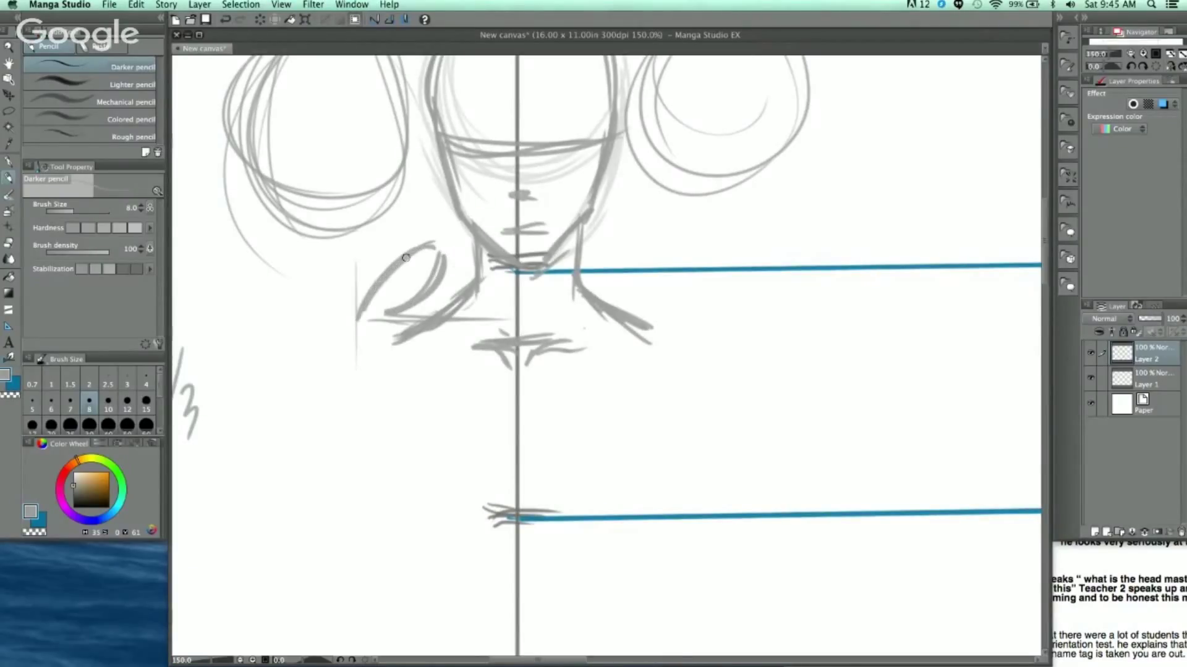
pyautogui.press('super+z')
pyautogui.press('super+z')
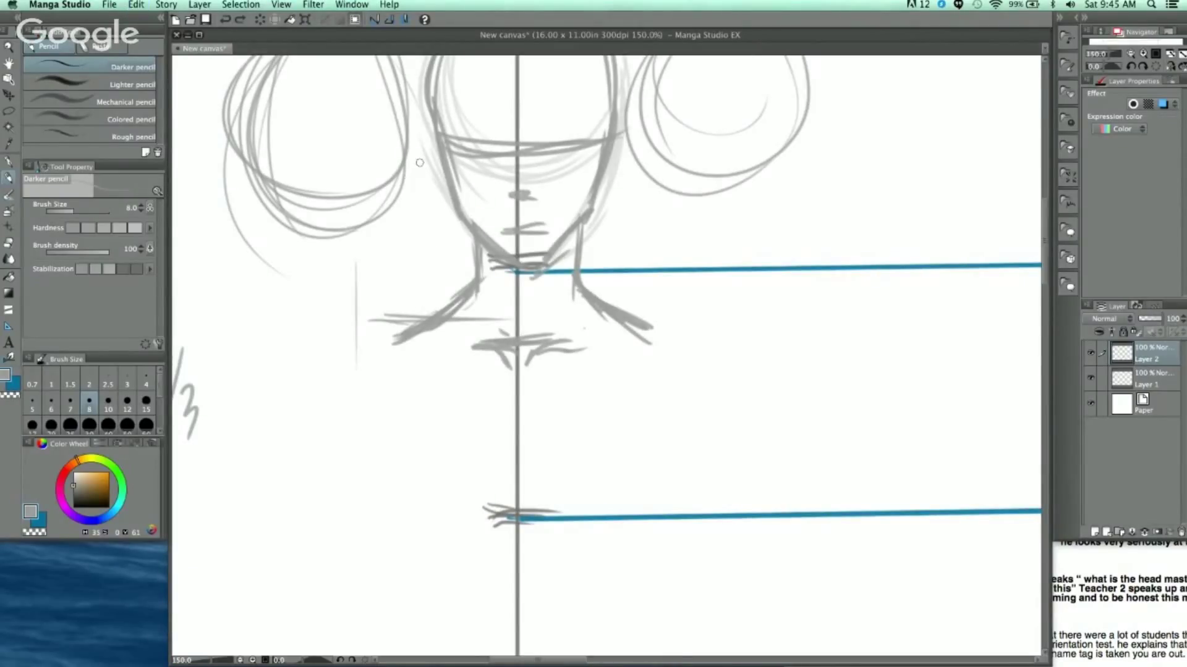
# Fade the sloping lines between the neck and shoulders and redraw them more cleanly on both sides
pyautogui.moveTo(447, 316); pyautogui.dragTo(396, 321)
pyautogui.moveTo(598, 313); pyautogui.dragTo(678, 311)
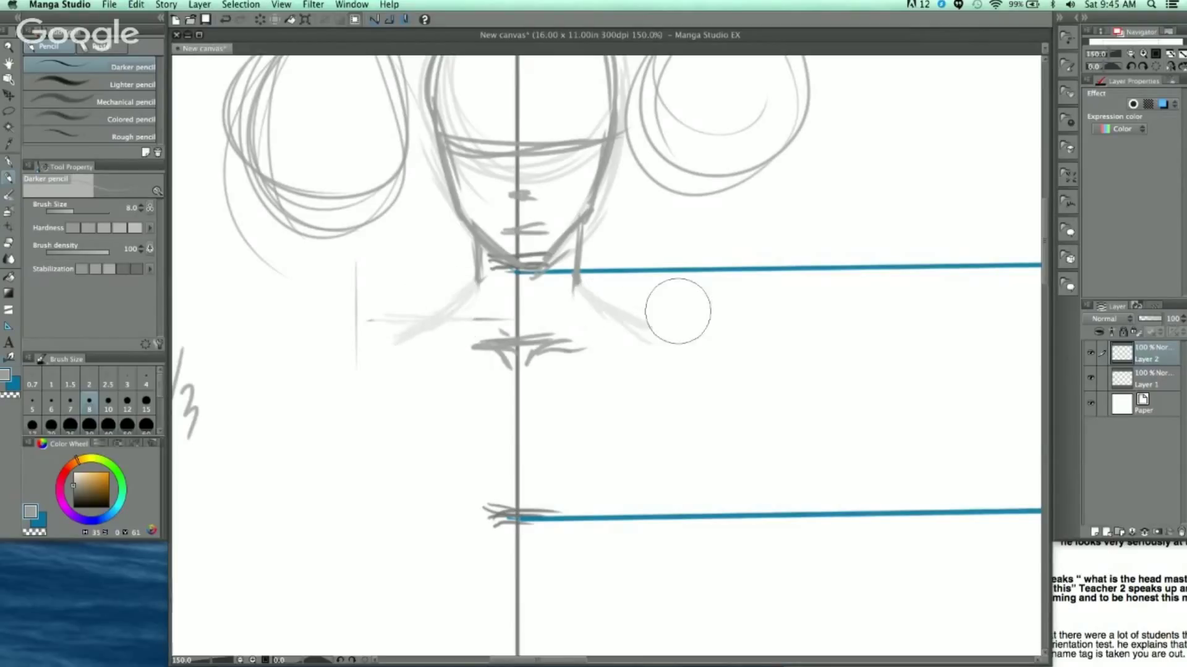
pyautogui.moveTo(478, 283); pyautogui.dragTo(416, 331)
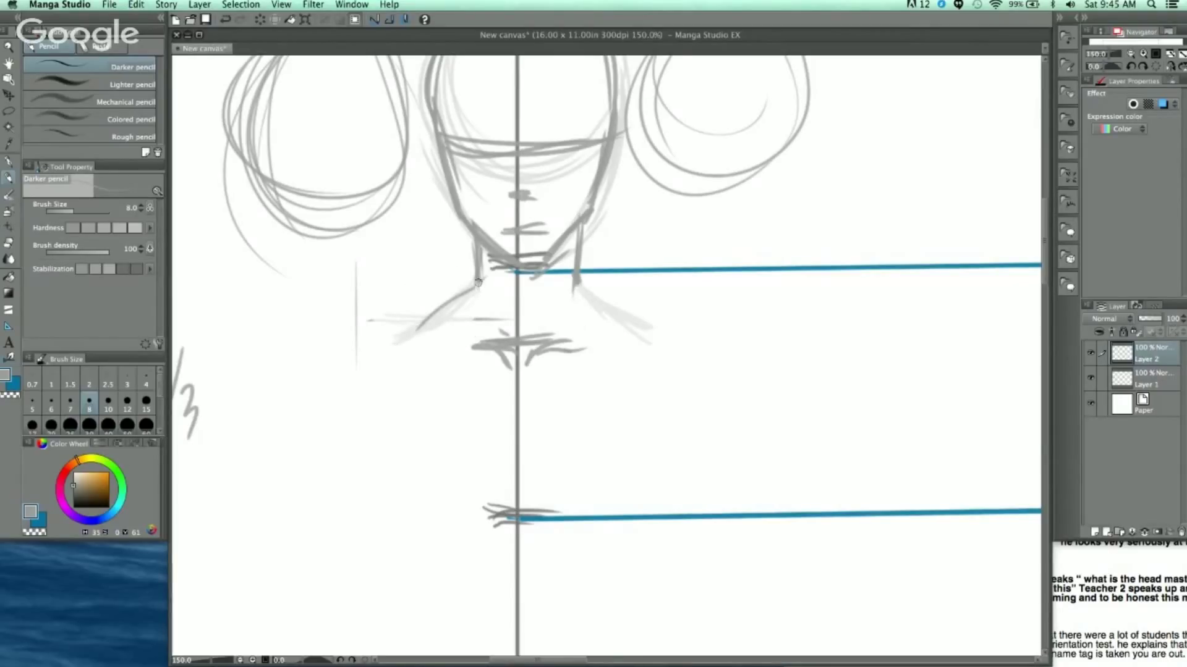
pyautogui.moveTo(478, 283)
pyautogui.mouseDown()
pyautogui.moveTo(411, 334)
pyautogui.moveTo(479, 283)
pyautogui.moveTo(432, 312)
pyautogui.mouseUp()
pyautogui.moveTo(581, 289); pyautogui.dragTo(639, 327)
# Draw the neck muscles converging on the collarbone mark and extend a horizontal collarbone line to both sides
pyautogui.moveTo(575, 278); pyautogui.dragTo(558, 343)
pyautogui.moveTo(481, 272)
pyautogui.mouseDown()
pyautogui.moveTo(499, 339)
pyautogui.moveTo(516, 325)
pyautogui.mouseUp()
pyautogui.moveTo(547, 275); pyautogui.dragTo(530, 330)
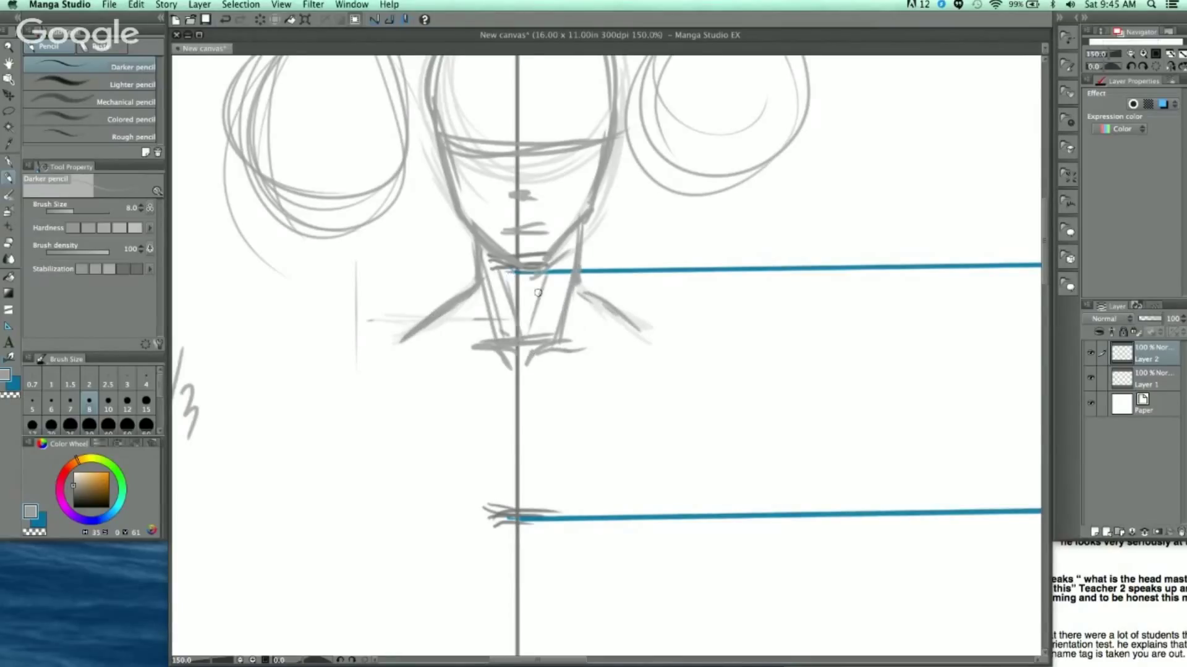
pyautogui.moveTo(614, 328); pyautogui.dragTo(631, 261)
pyautogui.moveTo(420, 273)
pyautogui.mouseDown()
pyautogui.moveTo(388, 286)
pyautogui.moveTo(699, 279)
pyautogui.mouseUp()
pyautogui.moveTo(592, 214); pyautogui.dragTo(670, 276)
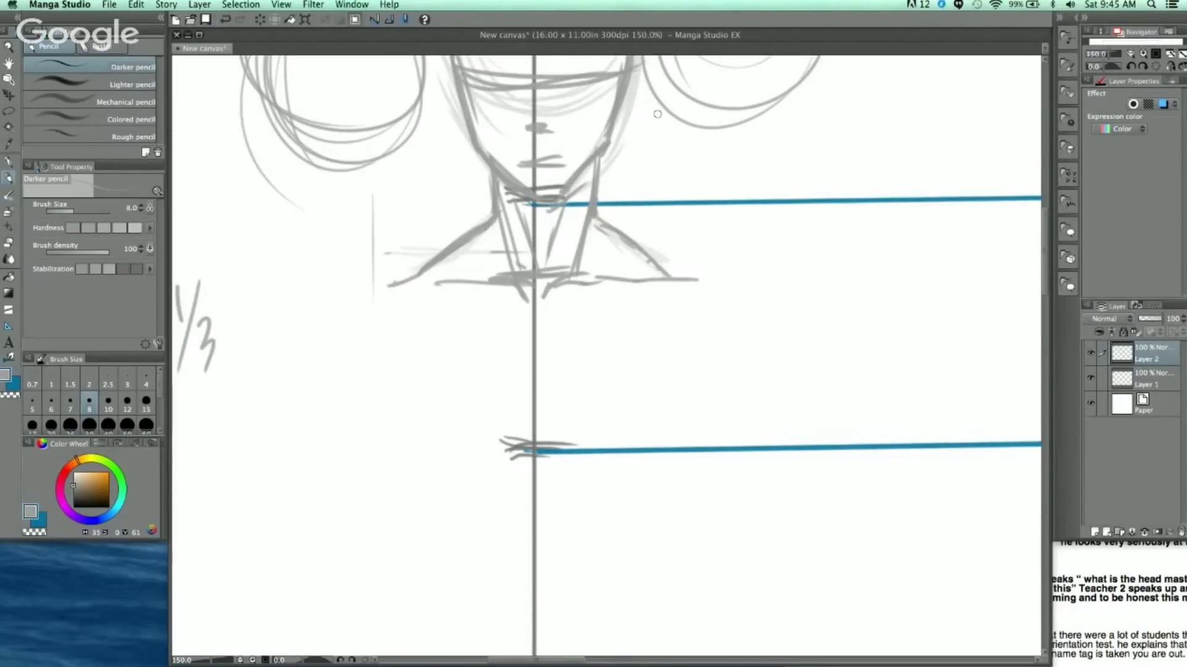
# Sketch the rounded shoulder curves at both ends of the collarbone line
pyautogui.scroll(-1, 656, 113)
pyautogui.scroll(-2, 702, 299)
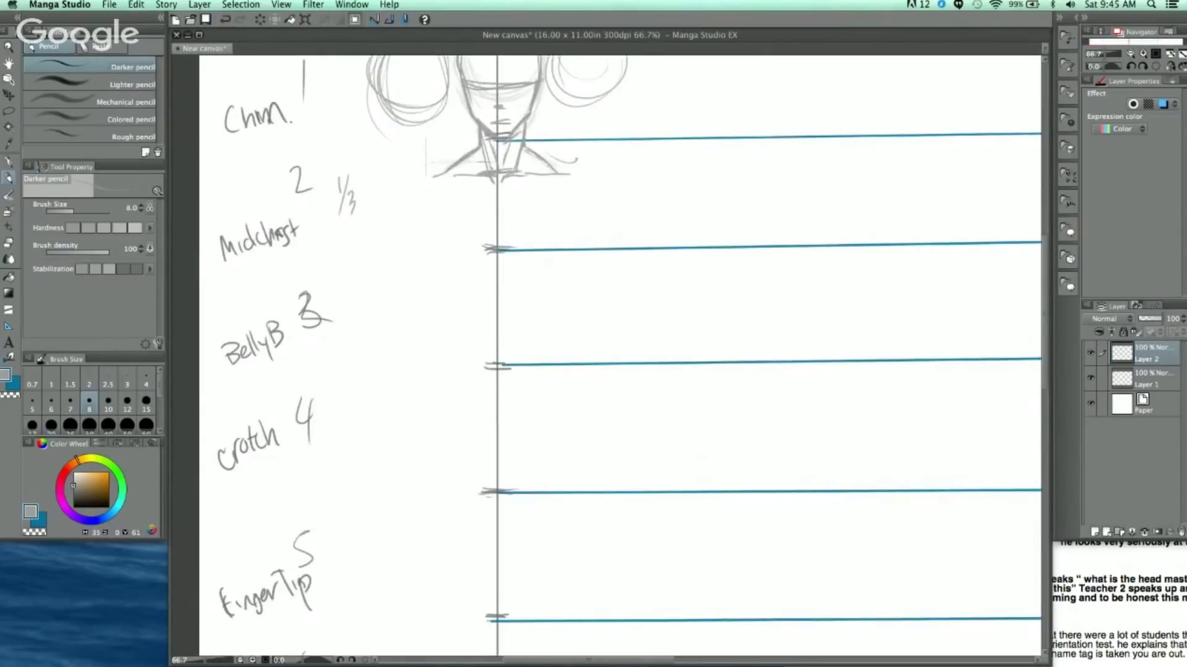
pyautogui.moveTo(555, 172)
pyautogui.mouseDown()
pyautogui.moveTo(572, 175)
pyautogui.moveTo(432, 178)
pyautogui.moveTo(392, 205)
pyautogui.moveTo(397, 193)
pyautogui.moveTo(399, 207)
pyautogui.mouseUp()
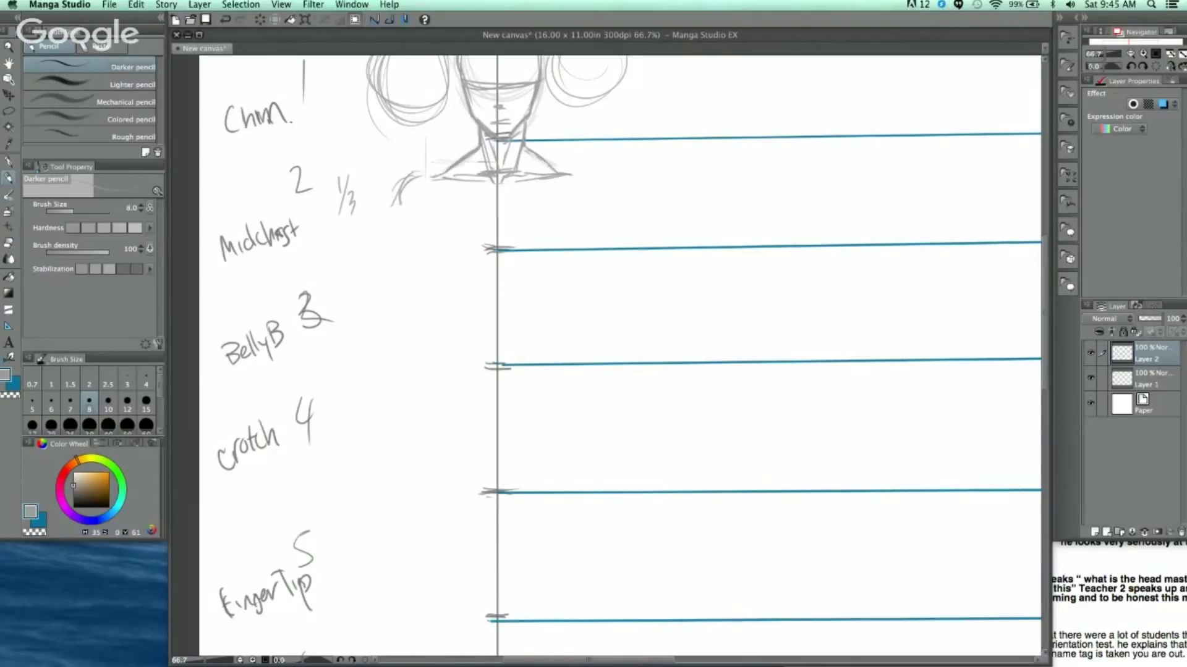
pyautogui.moveTo(565, 174)
pyautogui.mouseDown()
pyautogui.moveTo(609, 184)
pyautogui.moveTo(603, 204)
pyautogui.mouseUp()
# Sketch the torso as a V from both shoulders down to the crotch line, with short armpit ticks above the midchest line
pyautogui.moveTo(646, 245); pyautogui.dragTo(641, 159)
pyautogui.scroll(-1, 684, 143)
pyautogui.moveTo(635, 286); pyautogui.dragTo(602, 377)
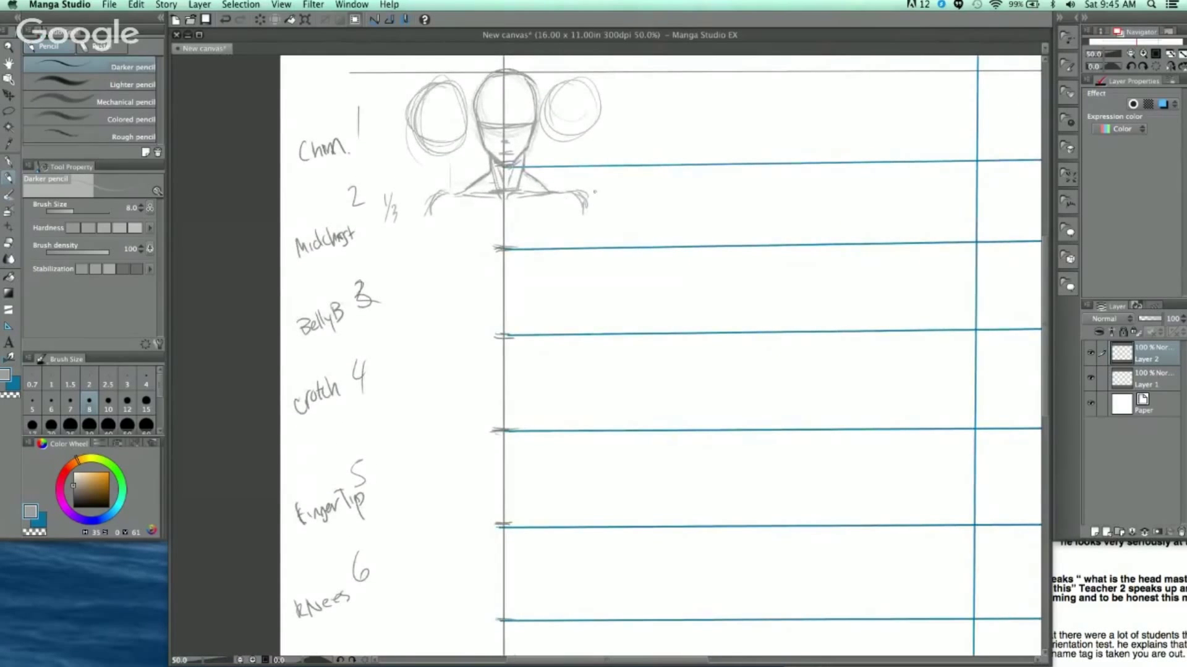
pyautogui.moveTo(616, 305); pyautogui.dragTo(613, 289)
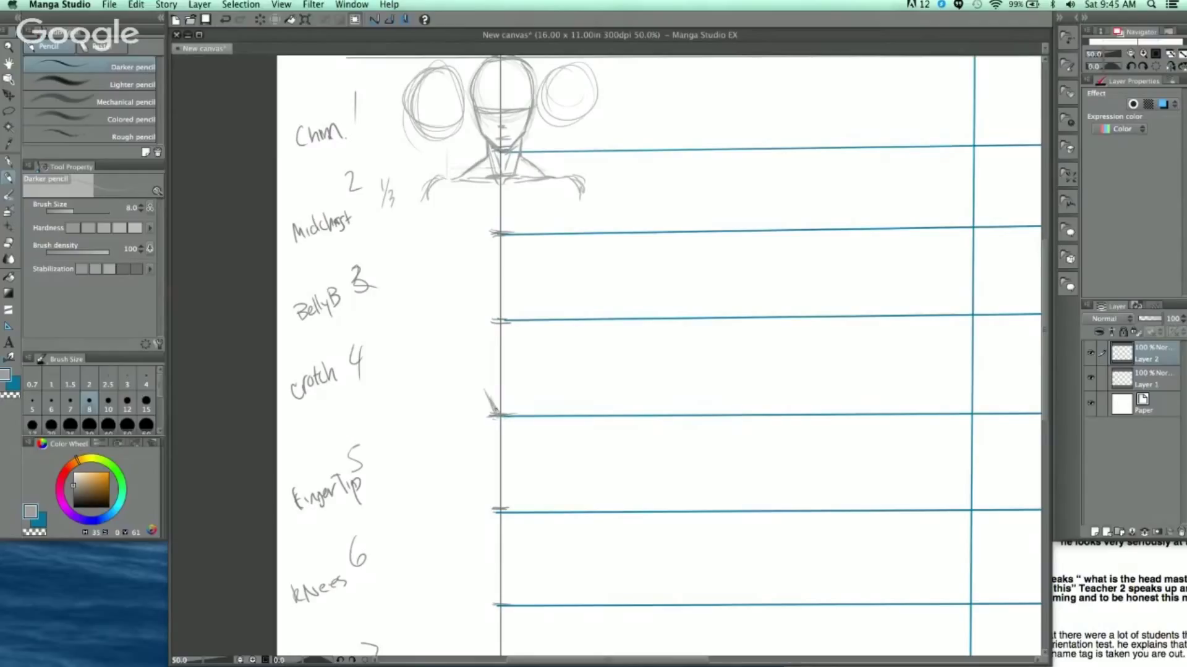
pyautogui.moveTo(442, 184)
pyautogui.mouseDown()
pyautogui.moveTo(494, 413)
pyautogui.moveTo(492, 402)
pyautogui.mouseUp()
pyautogui.moveTo(473, 312); pyautogui.dragTo(496, 413)
pyautogui.moveTo(563, 185); pyautogui.dragTo(516, 405)
pyautogui.moveTo(508, 411)
pyautogui.mouseDown()
pyautogui.moveTo(563, 190)
pyautogui.moveTo(518, 415)
pyautogui.mouseUp()
pyautogui.moveTo(572, 184); pyautogui.dragTo(516, 387)
pyautogui.moveTo(440, 189); pyautogui.dragTo(490, 383)
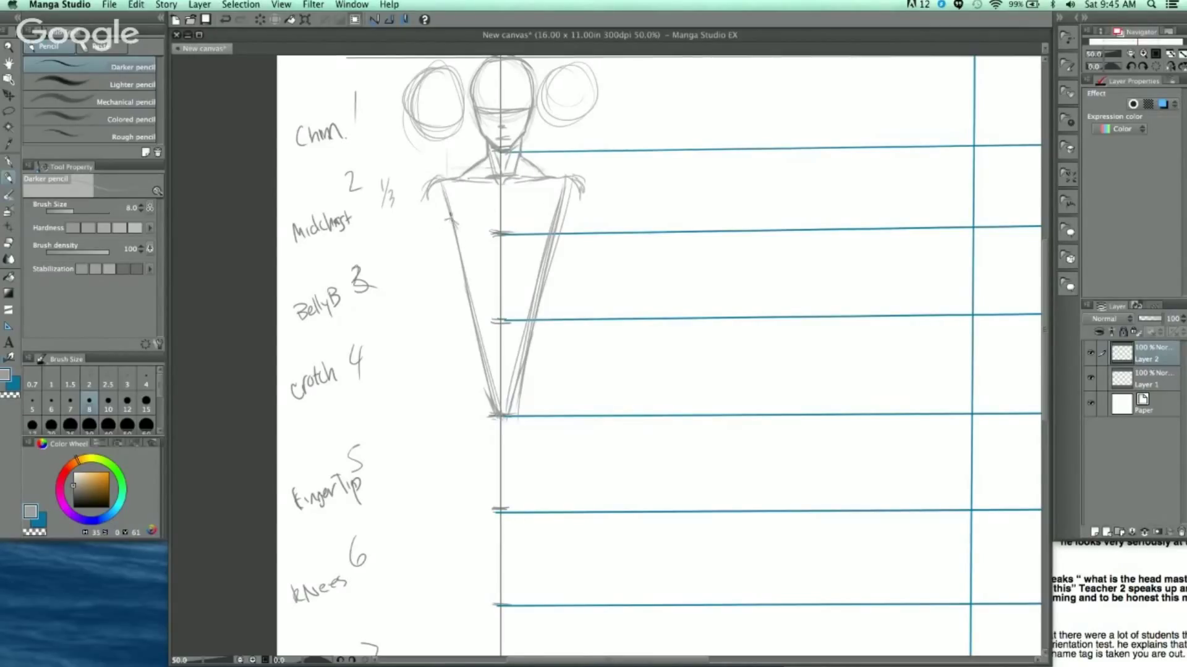
pyautogui.moveTo(544, 226); pyautogui.dragTo(562, 217)
pyautogui.moveTo(441, 260); pyautogui.dragTo(466, 301)
pyautogui.moveTo(440, 237); pyautogui.dragTo(444, 269)
pyautogui.moveTo(450, 281); pyautogui.dragTo(462, 294)
pyautogui.moveTo(456, 224); pyautogui.dragTo(440, 276)
pyautogui.moveTo(572, 235); pyautogui.dragTo(561, 272)
pyautogui.moveTo(566, 253)
pyautogui.mouseDown()
pyautogui.moveTo(550, 285)
pyautogui.moveTo(561, 265)
pyautogui.mouseUp()
pyautogui.moveTo(563, 269); pyautogui.dragTo(545, 293)
pyautogui.press('super+z')
pyautogui.press('super+z')
pyautogui.press('super+z')
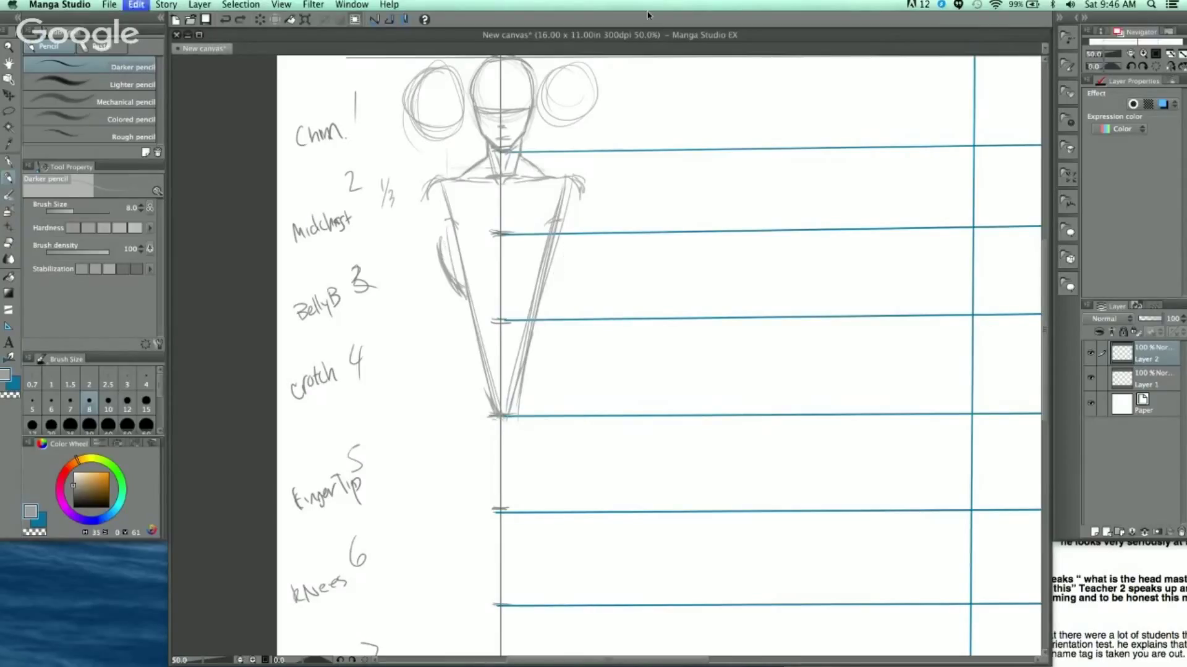
pyautogui.press('super+z')
pyautogui.press('super+z')
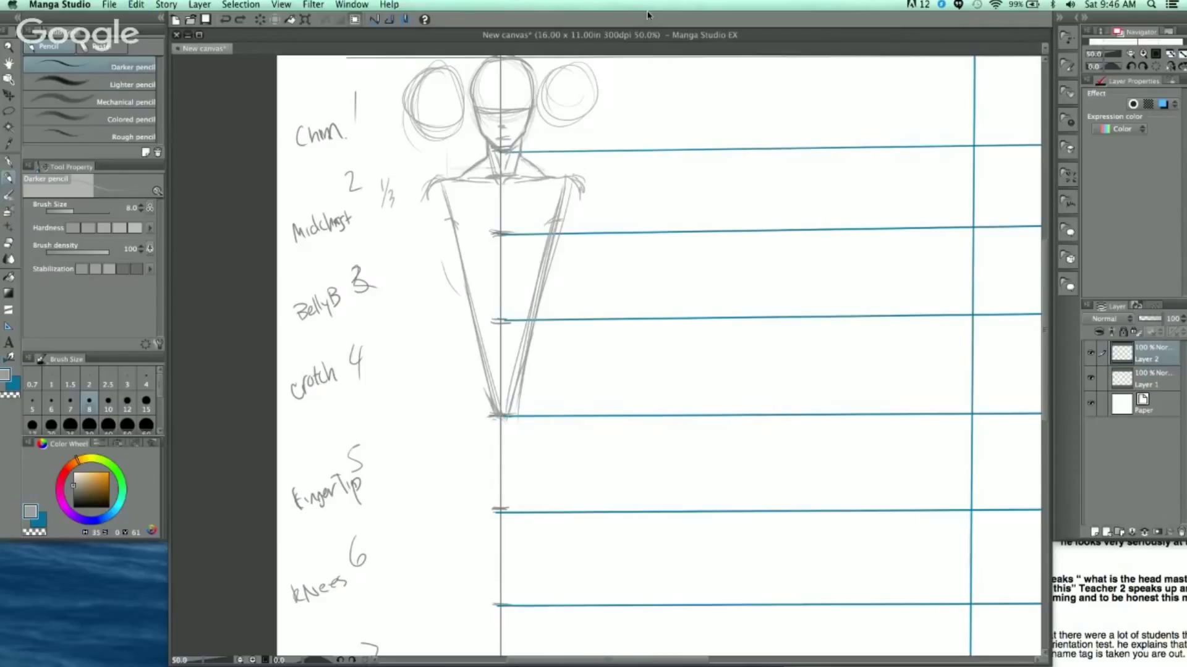
# Reinforce the lower sides of the torso V and sketch a shorter inner V from the armpits to the belly button line
pyautogui.moveTo(469, 315); pyautogui.dragTo(479, 351)
pyautogui.moveTo(516, 386); pyautogui.dragTo(513, 410)
pyautogui.moveTo(449, 224); pyautogui.dragTo(456, 278)
pyautogui.moveTo(495, 319); pyautogui.dragTo(478, 285)
pyautogui.moveTo(441, 189); pyautogui.dragTo(491, 317)
pyautogui.moveTo(459, 249)
pyautogui.mouseDown()
pyautogui.moveTo(486, 296)
pyautogui.moveTo(566, 208)
pyautogui.moveTo(575, 171)
pyautogui.mouseUp()
pyautogui.moveTo(562, 210); pyautogui.dragTo(516, 313)
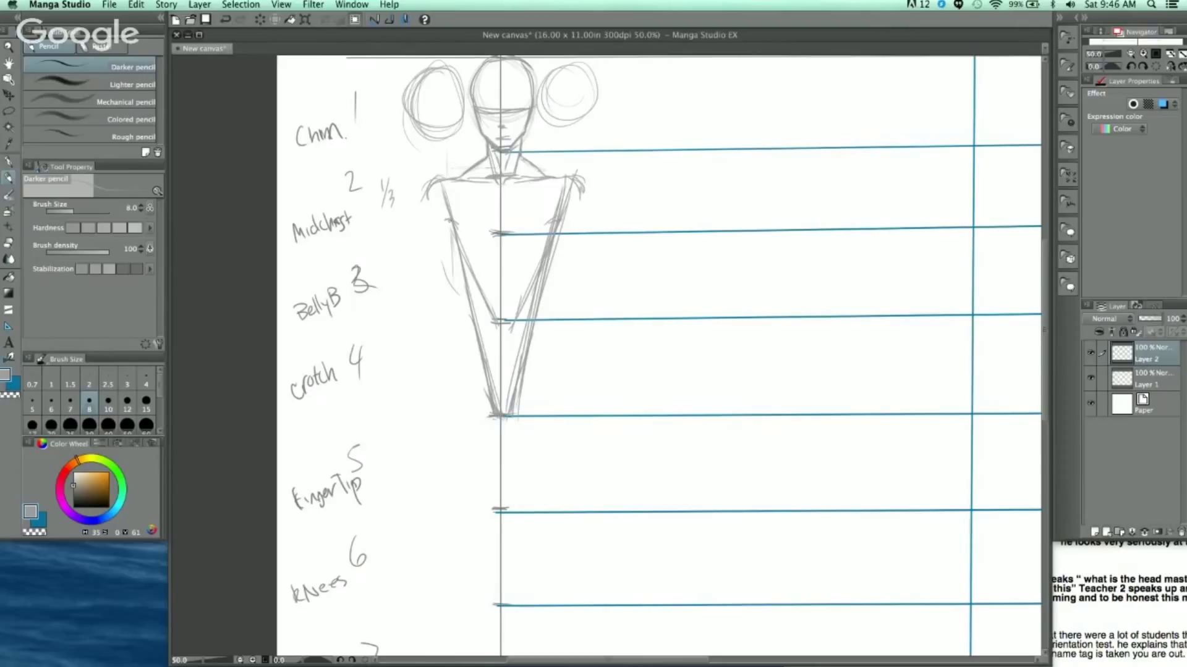
# Sketch vertical lines down both sides of the torso to the crotch line and join them with a horizontal base
pyautogui.moveTo(453, 245); pyautogui.dragTo(462, 340)
pyautogui.moveTo(458, 283); pyautogui.dragTo(457, 307)
pyautogui.moveTo(457, 253); pyautogui.dragTo(453, 362)
pyautogui.moveTo(454, 303); pyautogui.dragTo(453, 369)
pyautogui.moveTo(473, 418)
pyautogui.mouseDown()
pyautogui.moveTo(556, 422)
pyautogui.moveTo(545, 410)
pyautogui.mouseUp()
pyautogui.moveTo(549, 267); pyautogui.dragTo(546, 378)
pyautogui.moveTo(546, 319)
pyautogui.mouseDown()
pyautogui.moveTo(547, 272)
pyautogui.moveTo(546, 385)
pyautogui.mouseUp()
pyautogui.moveTo(548, 296); pyautogui.dragTo(548, 402)
pyautogui.moveTo(460, 303)
pyautogui.mouseDown()
pyautogui.moveTo(457, 411)
pyautogui.moveTo(553, 410)
pyautogui.mouseUp()
pyautogui.moveTo(495, 415); pyautogui.dragTo(481, 413)
# Darken the sides and base of the box around the lower torso
pyautogui.moveTo(458, 299); pyautogui.dragTo(452, 417)
pyautogui.moveTo(454, 408); pyautogui.dragTo(562, 401)
pyautogui.moveTo(551, 269); pyautogui.dragTo(559, 409)
pyautogui.moveTo(554, 359); pyautogui.dragTo(556, 420)
pyautogui.moveTo(458, 255); pyautogui.dragTo(455, 388)
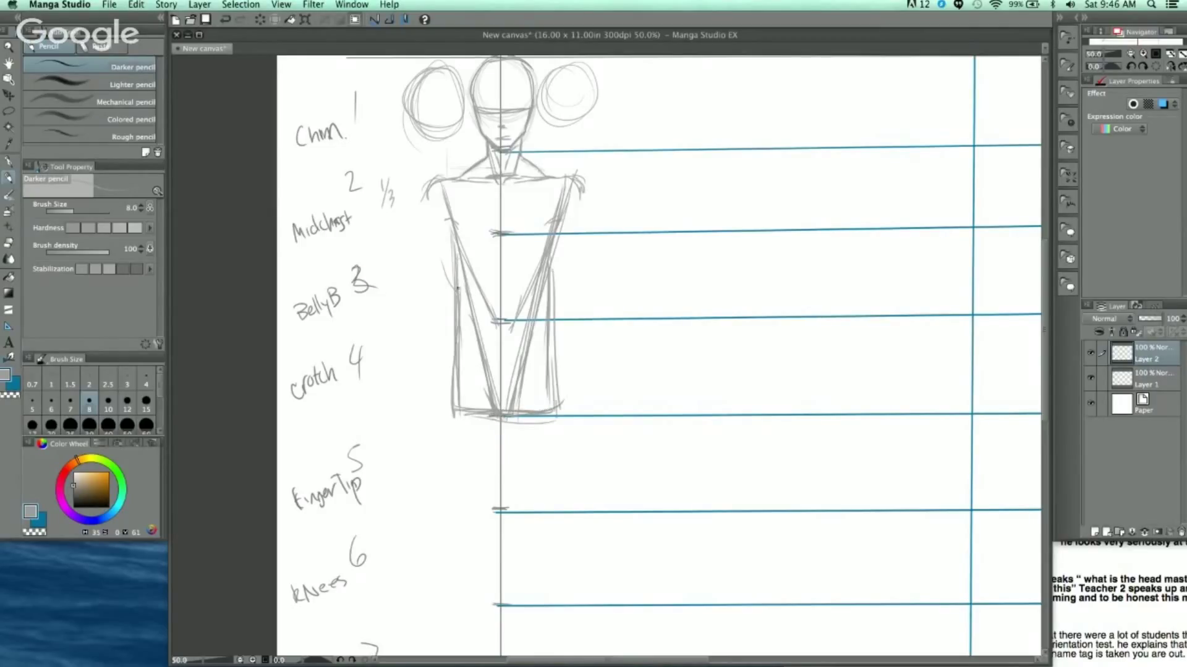
# Thicken the vertical side lines of the torso box down toward the crotch line
pyautogui.moveTo(455, 243); pyautogui.dragTo(461, 376)
pyautogui.moveTo(554, 248); pyautogui.dragTo(556, 399)
pyautogui.moveTo(551, 280); pyautogui.dragTo(547, 403)
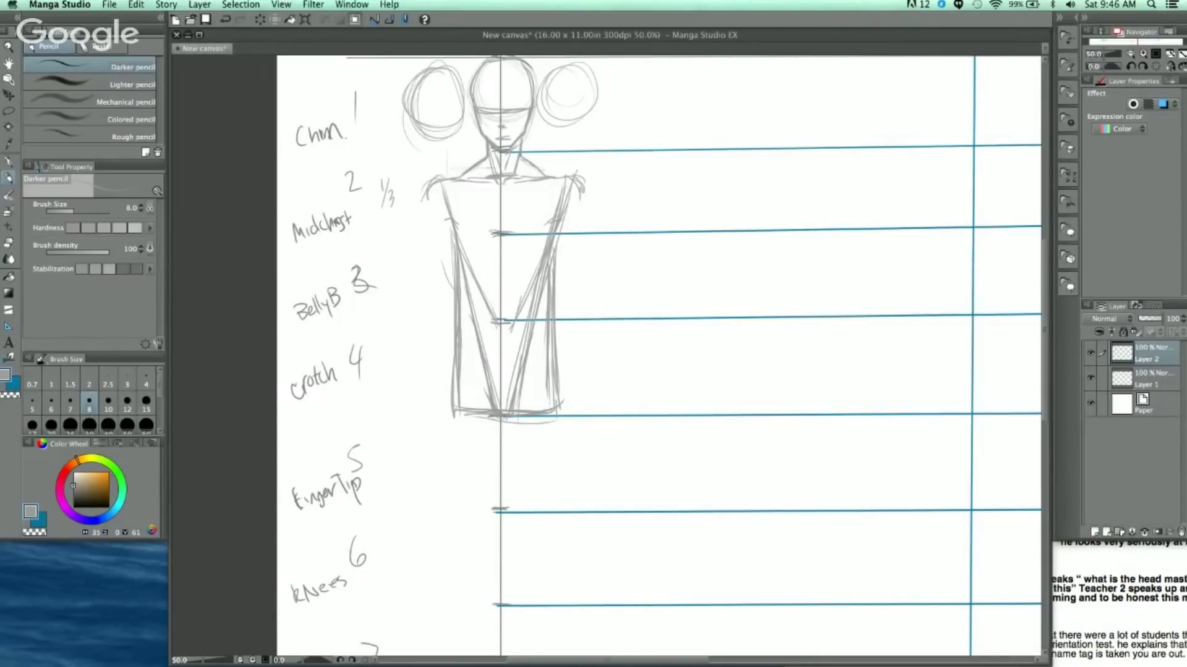
# Sketch curved outer thigh lines from the torso box corners toward the knees line, with a short centre stroke below the crotch
pyautogui.scroll(-2, 604, 265)
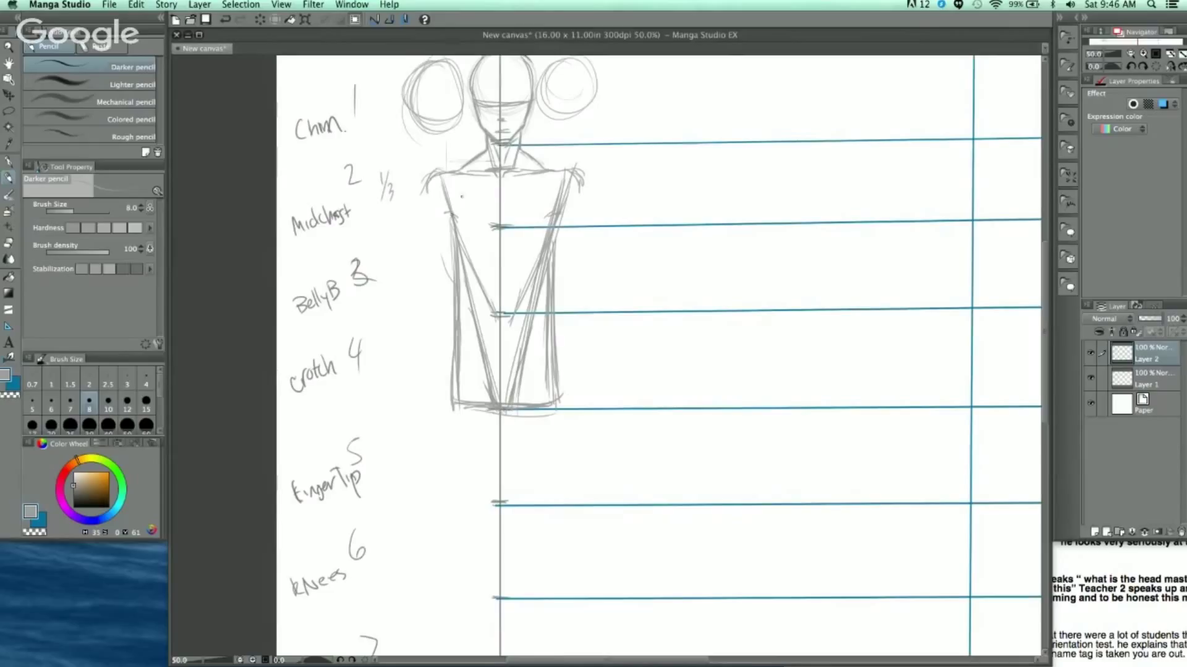
pyautogui.scroll(-5, 658, 356)
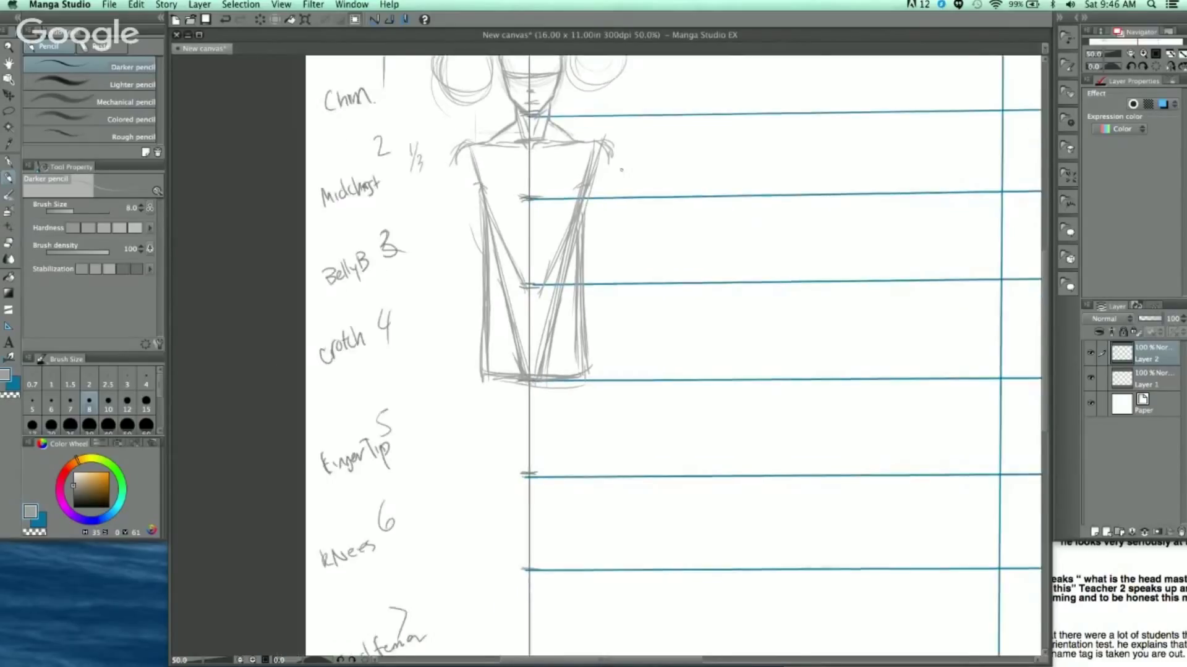
pyautogui.moveTo(448, 315); pyautogui.dragTo(484, 319)
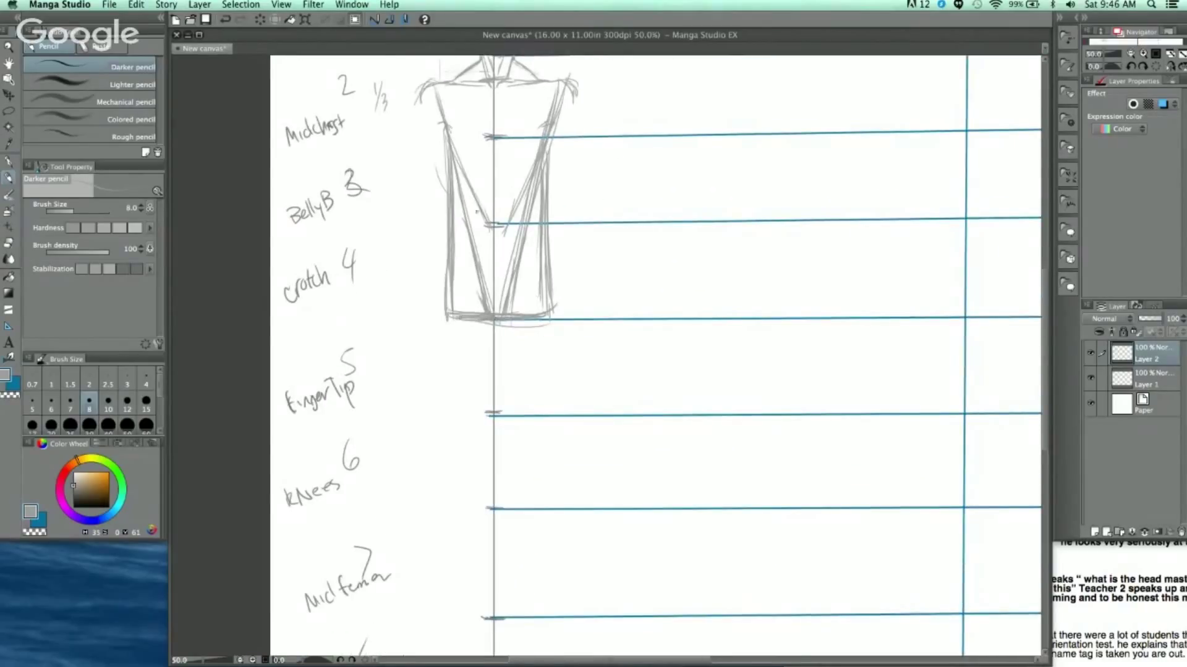
pyautogui.scroll(-5, 598, 328)
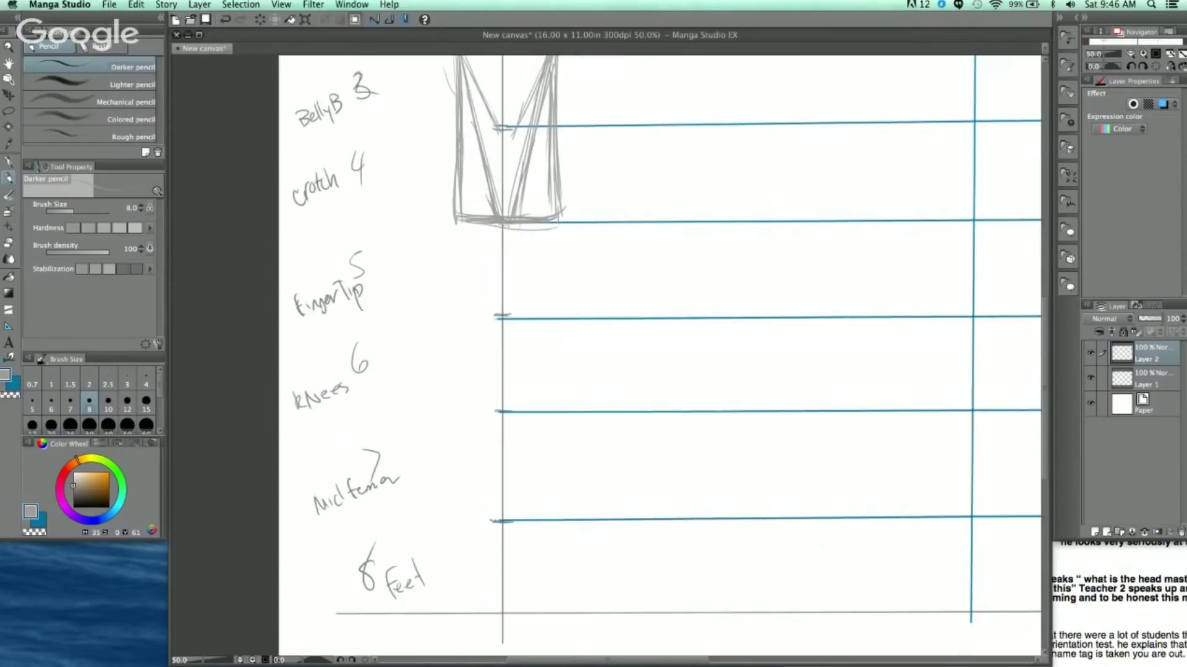
pyautogui.moveTo(452, 218); pyautogui.dragTo(445, 302)
pyautogui.moveTo(454, 225); pyautogui.dragTo(458, 360)
pyautogui.moveTo(448, 247); pyautogui.dragTo(465, 388)
pyautogui.moveTo(447, 224)
pyautogui.mouseDown()
pyautogui.moveTo(479, 398)
pyautogui.moveTo(454, 225)
pyautogui.moveTo(446, 336)
pyautogui.moveTo(472, 388)
pyautogui.moveTo(453, 297)
pyautogui.mouseUp()
pyautogui.moveTo(563, 221); pyautogui.dragTo(570, 354)
pyautogui.moveTo(569, 293); pyautogui.dragTo(557, 378)
pyautogui.moveTo(567, 260); pyautogui.dragTo(553, 390)
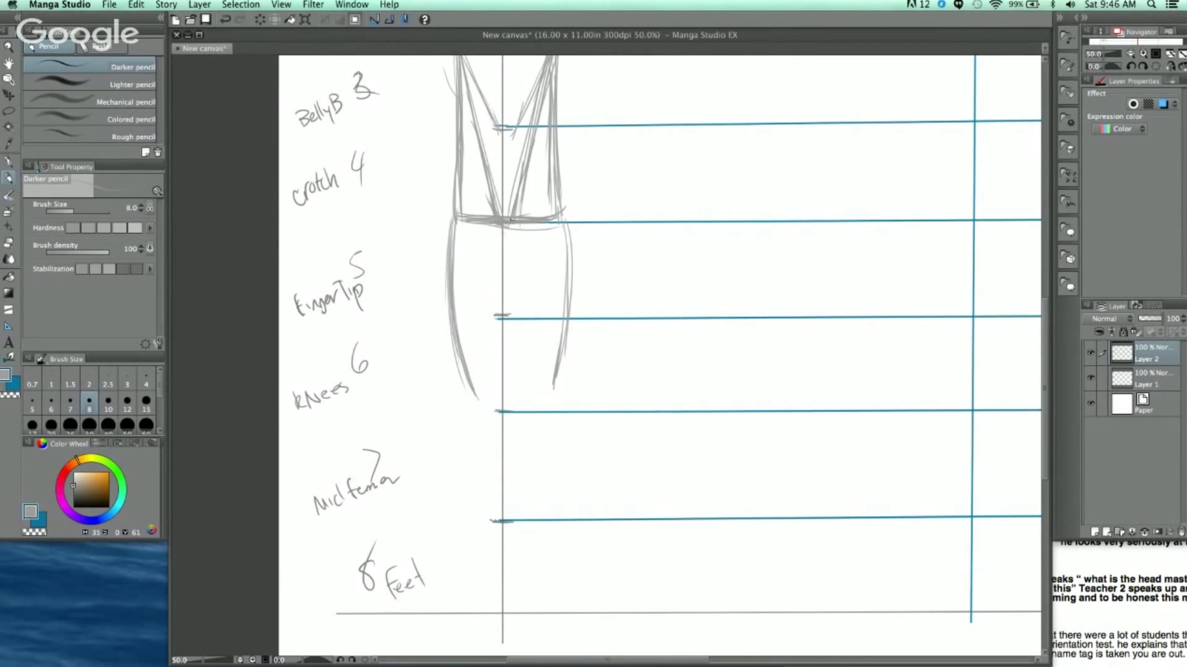
pyautogui.moveTo(517, 216); pyautogui.dragTo(529, 203)
# Erase both outer thigh lines and the centre stroke down to faint guides
pyautogui.moveTo(614, 302)
pyautogui.mouseDown()
pyautogui.moveTo(545, 456)
pyautogui.moveTo(592, 306)
pyautogui.mouseUp()
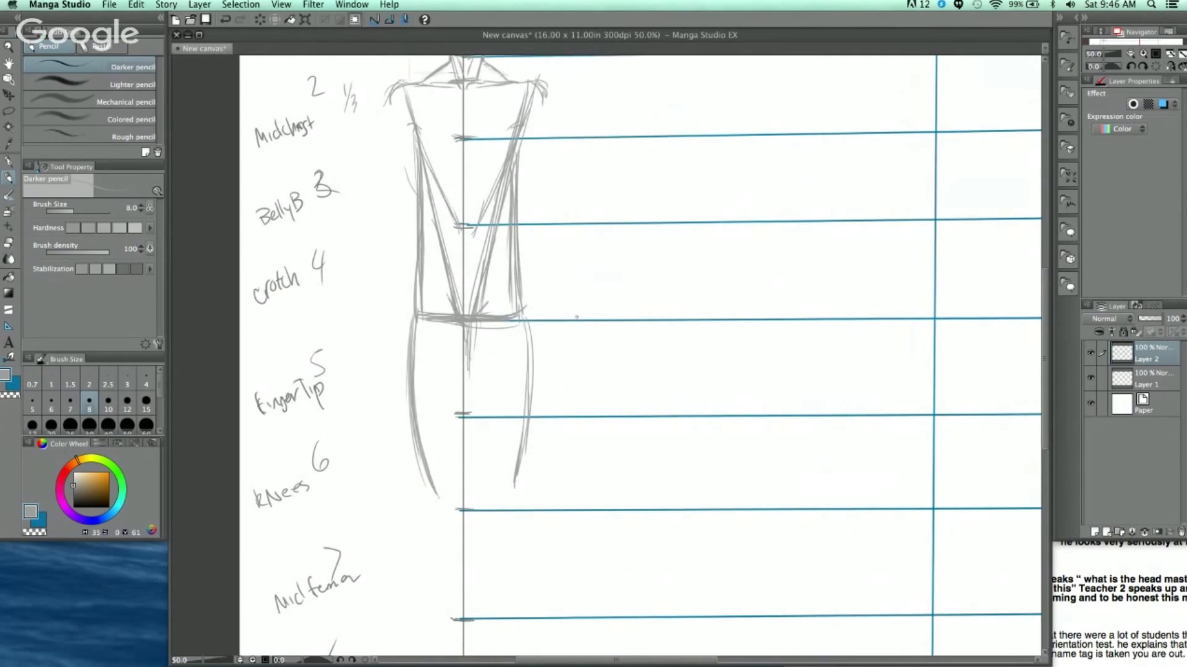
pyautogui.scroll(-1, 464, 297)
pyautogui.scroll(1, 526, 306)
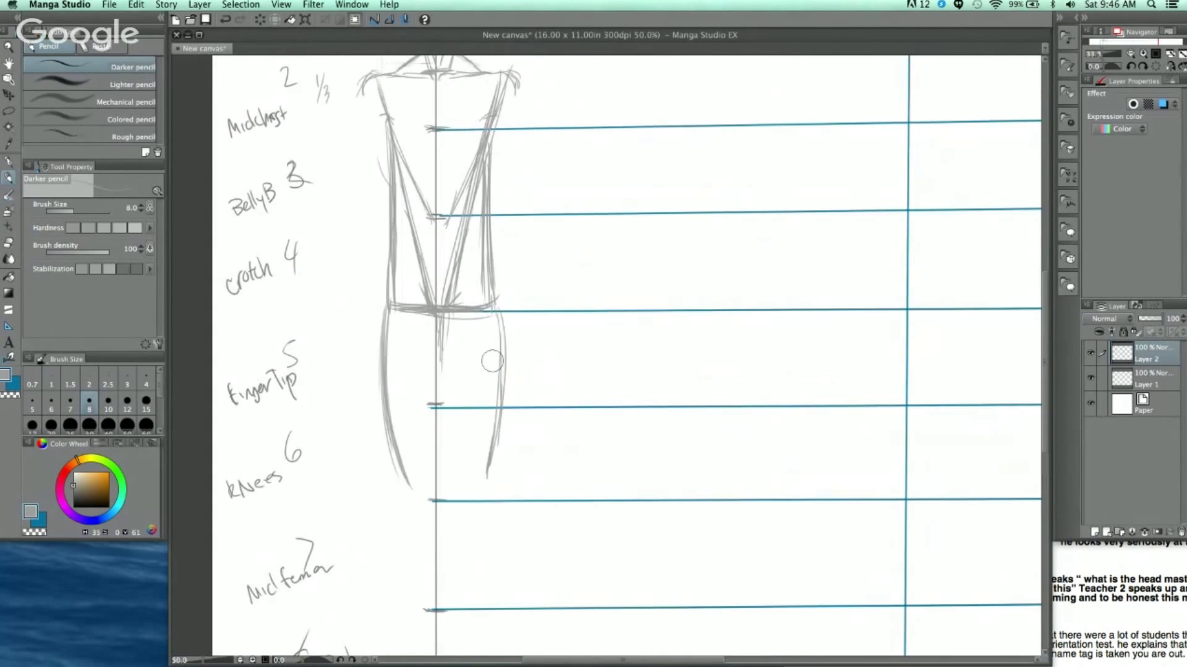
pyautogui.moveTo(408, 482); pyautogui.dragTo(384, 314)
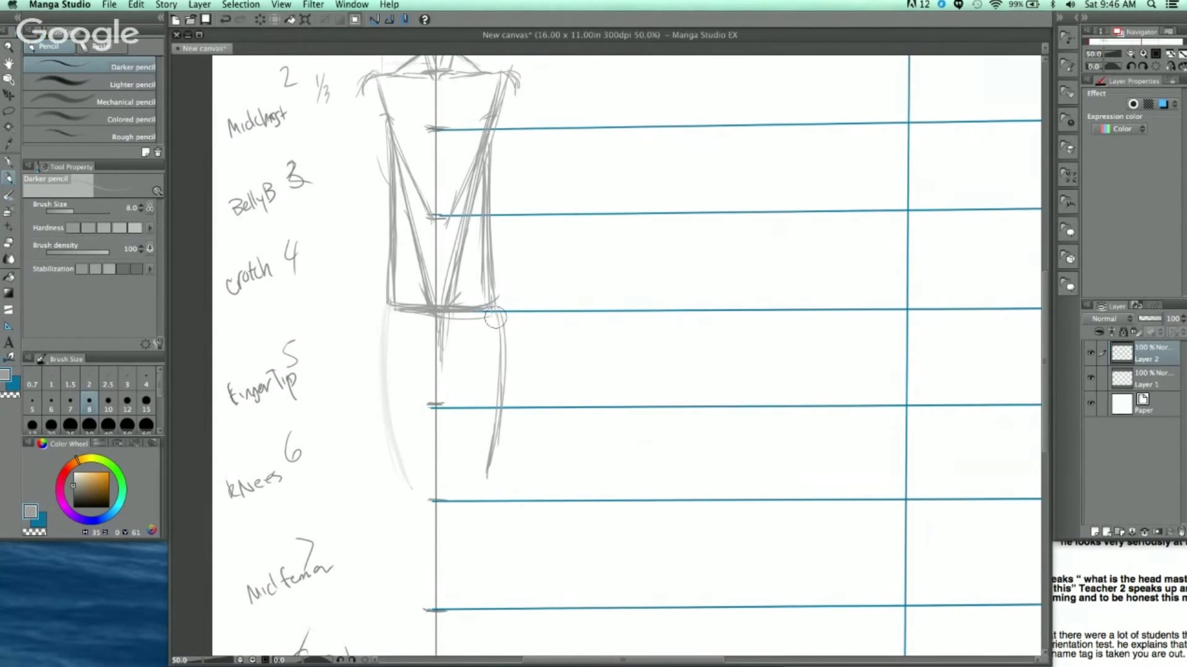
pyautogui.moveTo(494, 318); pyautogui.dragTo(490, 467)
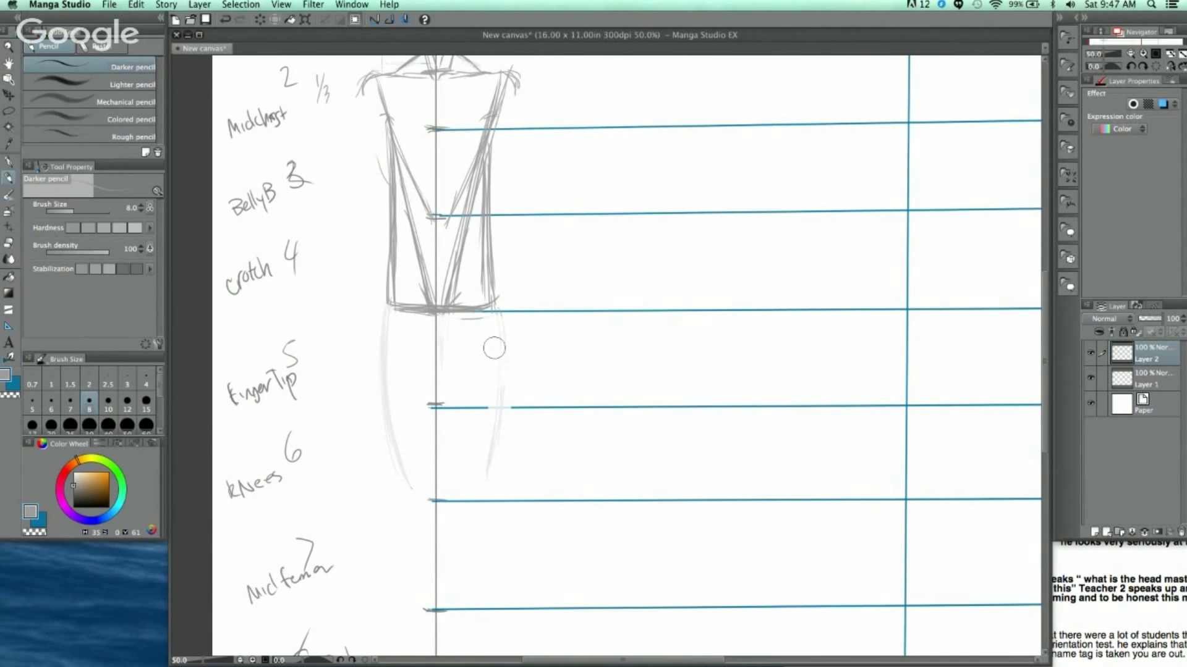
# Sketch a doubled horizontal line across the torso box between the belly button and crotch lines
pyautogui.scroll(3, 558, 287)
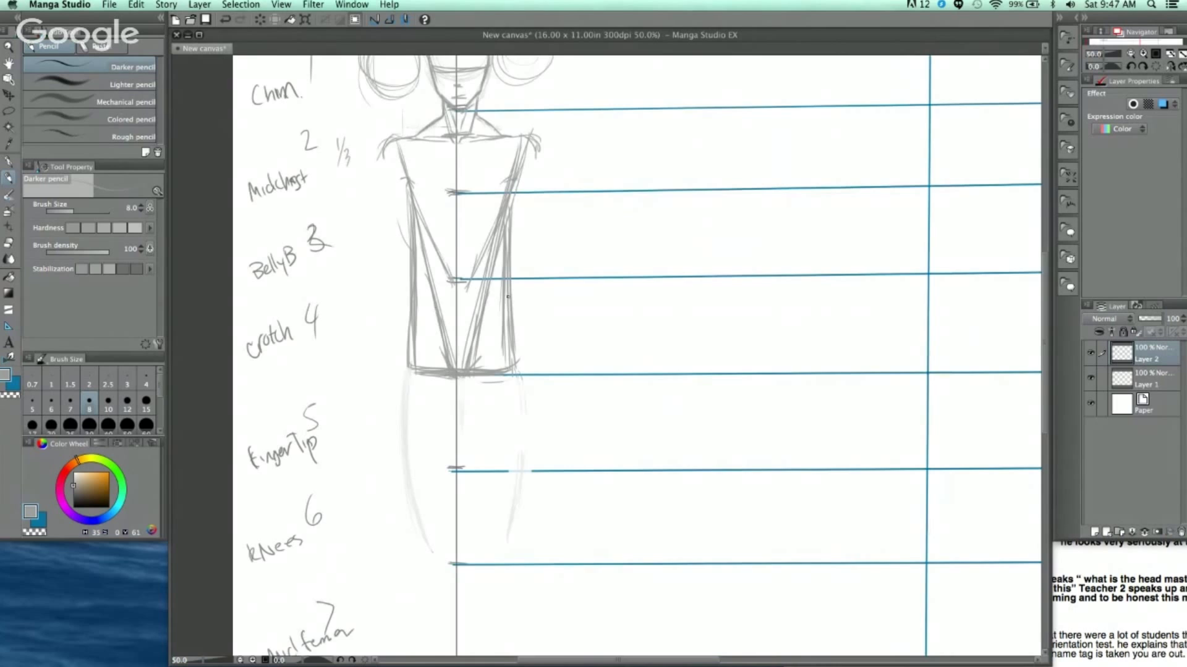
pyautogui.scroll(-1, 524, 185)
pyautogui.moveTo(418, 305)
pyautogui.mouseDown()
pyautogui.moveTo(506, 296)
pyautogui.moveTo(517, 304)
pyautogui.moveTo(514, 354)
pyautogui.moveTo(414, 334)
pyautogui.moveTo(413, 356)
pyautogui.mouseUp()
# Sketch the figure's left-hand thigh as a long tapering oval from the hip to just above the knees line
pyautogui.moveTo(619, 422); pyautogui.dragTo(643, 311)
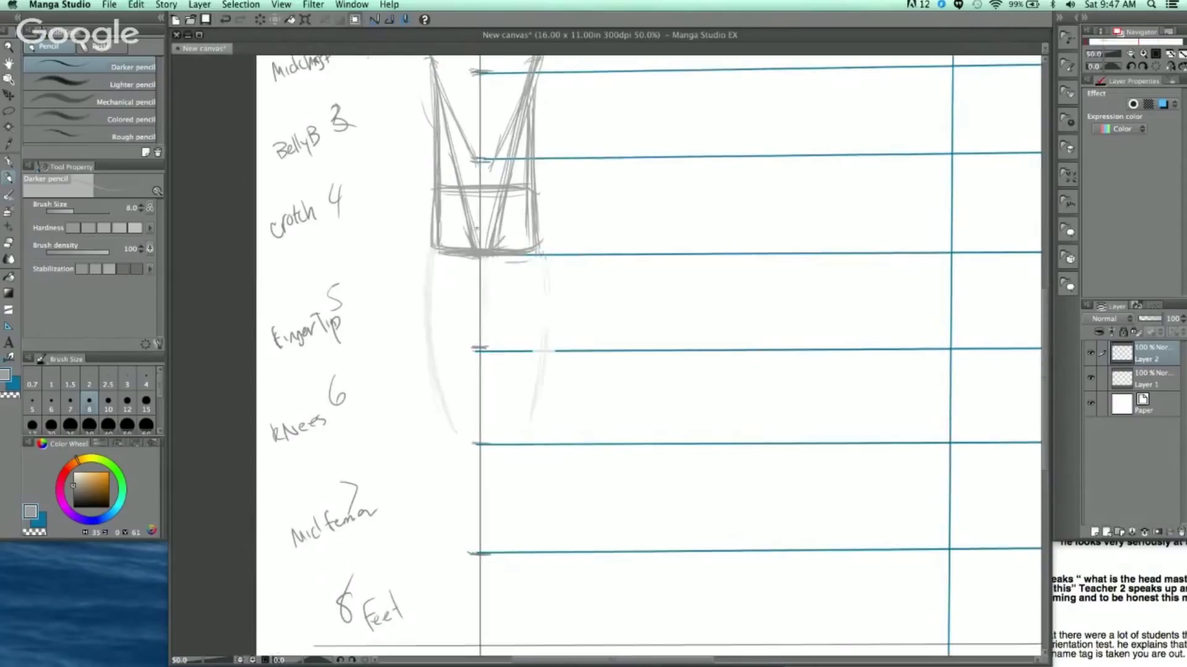
pyautogui.moveTo(432, 254); pyautogui.dragTo(416, 355)
pyautogui.moveTo(440, 222)
pyautogui.mouseDown()
pyautogui.moveTo(465, 219)
pyautogui.moveTo(426, 325)
pyautogui.moveTo(423, 384)
pyautogui.mouseUp()
pyautogui.moveTo(426, 323); pyautogui.dragTo(424, 406)
pyautogui.moveTo(479, 268)
pyautogui.mouseDown()
pyautogui.moveTo(458, 399)
pyautogui.moveTo(430, 409)
pyautogui.moveTo(465, 385)
pyautogui.moveTo(453, 412)
pyautogui.mouseUp()
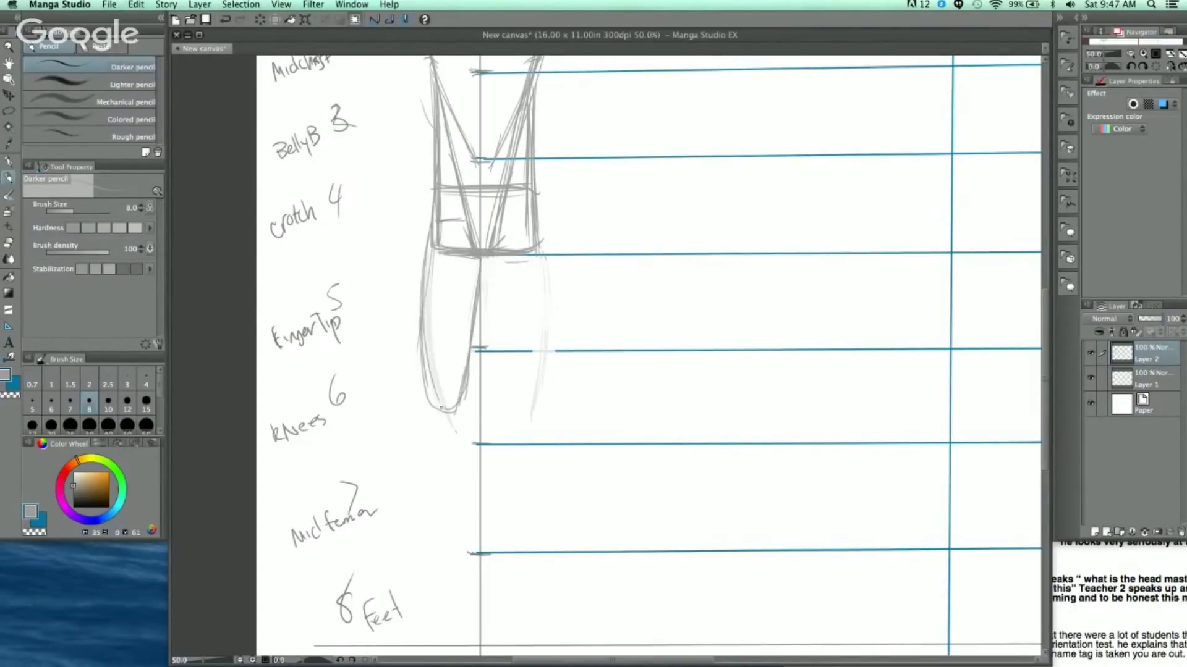
pyautogui.scroll(-4, 427, 342)
pyautogui.moveTo(394, 150)
pyautogui.mouseDown()
pyautogui.moveTo(393, 302)
pyautogui.moveTo(420, 545)
pyautogui.mouseUp()
pyautogui.press('super+z')
pyautogui.press('super+z')
pyautogui.press('super+z')
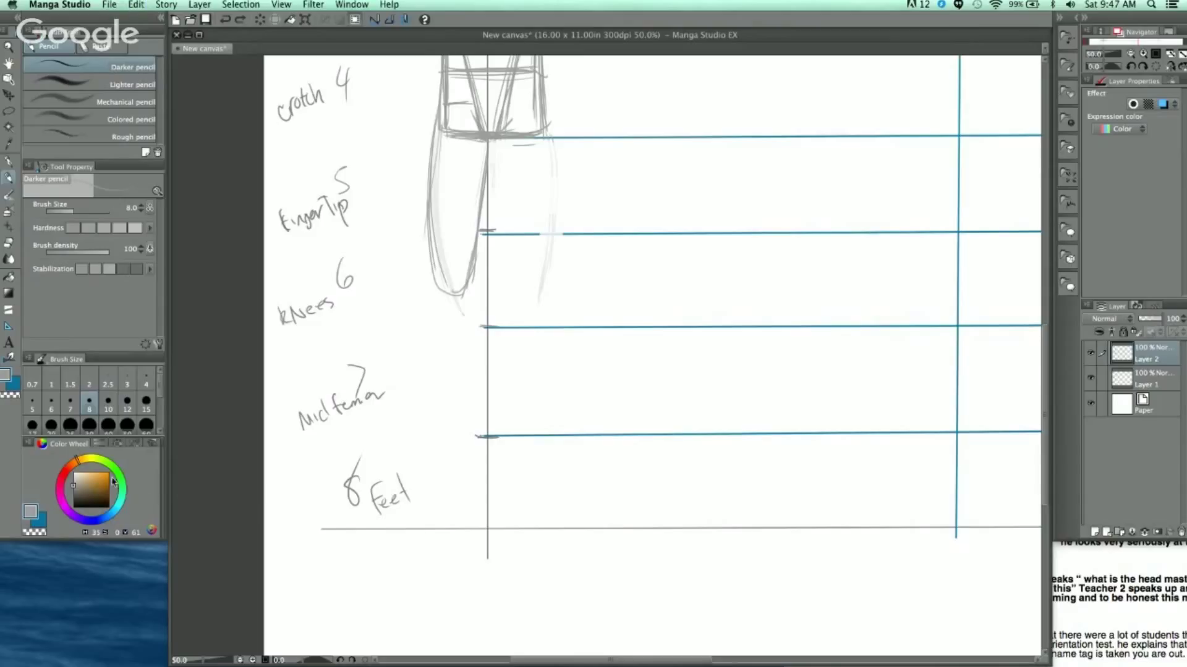
pyautogui.click(39, 520)
pyautogui.moveTo(397, 209); pyautogui.dragTo(401, 326)
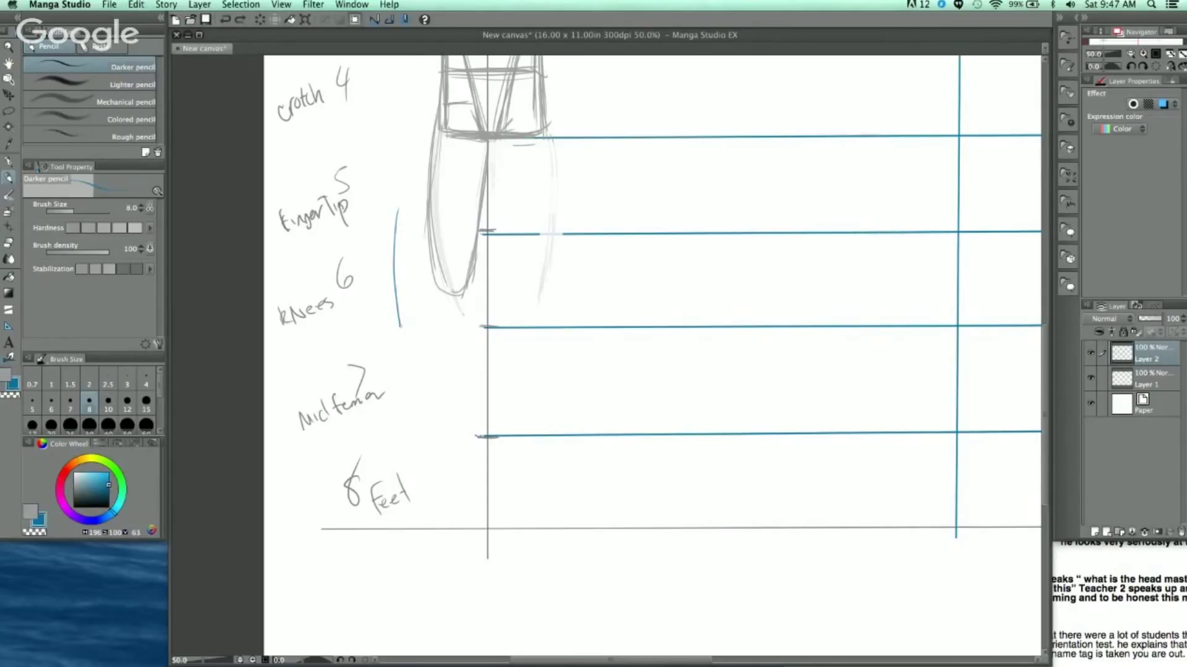
pyautogui.moveTo(402, 206); pyautogui.dragTo(423, 472)
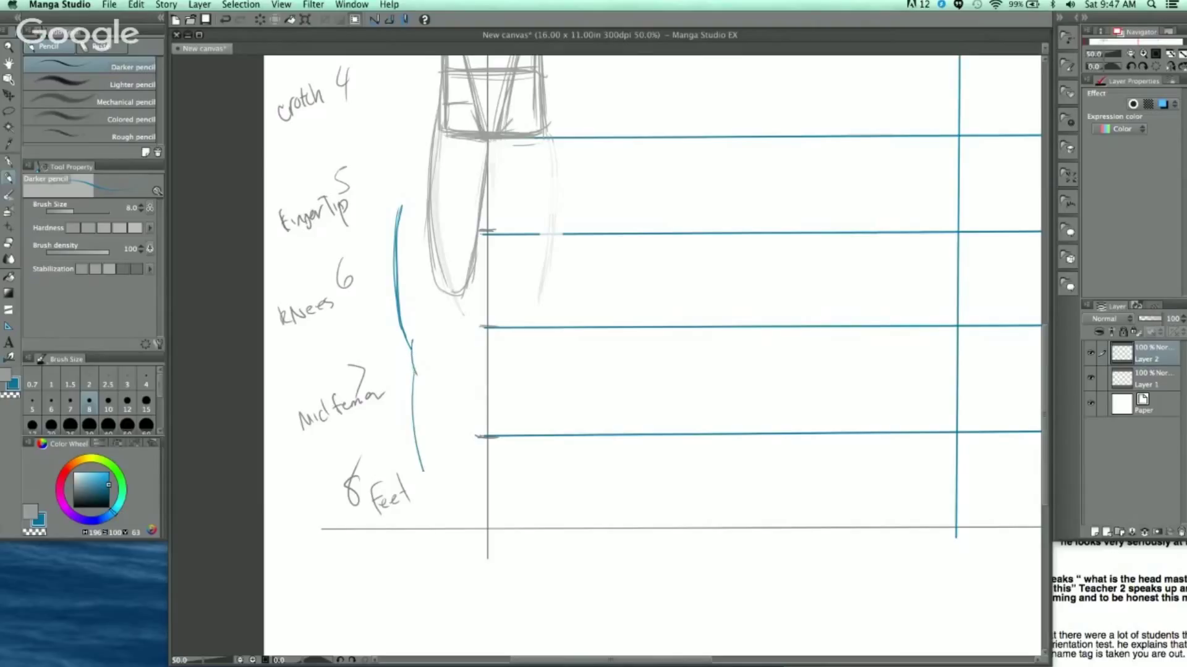
pyautogui.moveTo(414, 429); pyautogui.dragTo(429, 522)
pyautogui.moveTo(424, 478); pyautogui.dragTo(428, 527)
pyautogui.moveTo(427, 527); pyautogui.dragTo(413, 388)
pyautogui.moveTo(434, 341); pyautogui.dragTo(449, 514)
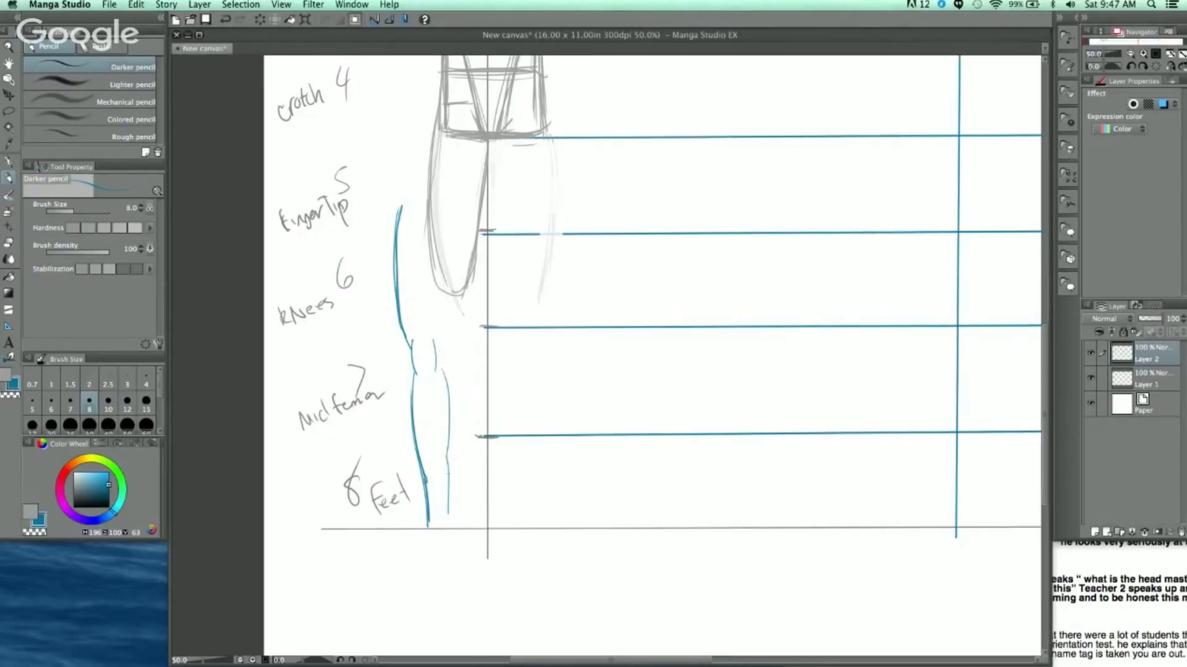
pyautogui.press('super+z')
pyautogui.press('super+z')
pyautogui.press('super+z')
pyautogui.press('super+z')
pyautogui.press('super+z')
pyautogui.press('super+z')
pyautogui.press('super+z')
# Switch back to the grey colour and sketch the inner and outer lines of the right-hand thigh
pyautogui.scroll(2, 571, 267)
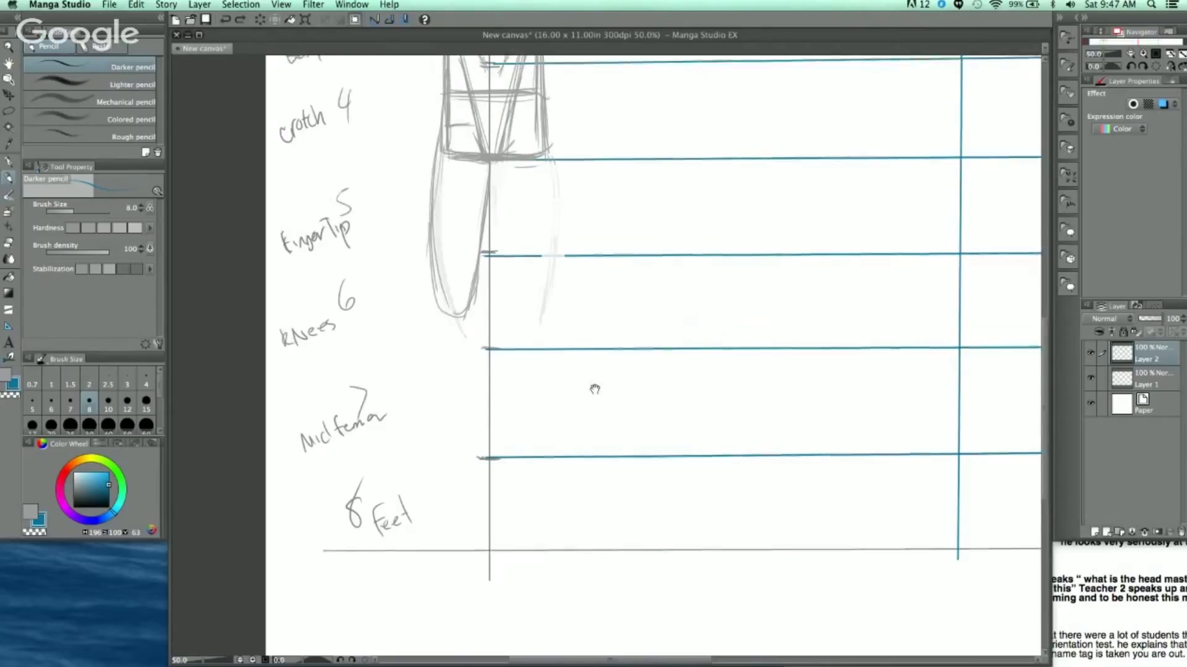
pyautogui.click(32, 511)
pyautogui.moveTo(497, 193); pyautogui.dragTo(523, 308)
pyautogui.moveTo(508, 243); pyautogui.dragTo(525, 317)
pyautogui.moveTo(554, 188); pyautogui.dragTo(560, 282)
pyautogui.moveTo(563, 234); pyautogui.dragTo(554, 336)
pyautogui.moveTo(503, 195); pyautogui.dragTo(536, 347)
pyautogui.moveTo(561, 187); pyautogui.dragTo(558, 343)
# Sketch oval kneecaps on both legs just above the knees line and reinforce the left-hand inner thigh
pyautogui.moveTo(490, 227); pyautogui.dragTo(472, 368)
pyautogui.moveTo(437, 324)
pyautogui.mouseDown()
pyautogui.moveTo(448, 369)
pyautogui.moveTo(463, 358)
pyautogui.mouseUp()
pyautogui.moveTo(474, 337); pyautogui.dragTo(462, 379)
pyautogui.moveTo(477, 339); pyautogui.dragTo(473, 385)
pyautogui.moveTo(545, 339)
pyautogui.mouseDown()
pyautogui.moveTo(535, 358)
pyautogui.moveTo(560, 375)
pyautogui.moveTo(536, 375)
pyautogui.moveTo(557, 377)
pyautogui.mouseUp()
pyautogui.moveTo(463, 364)
pyautogui.mouseDown()
pyautogui.moveTo(491, 337)
pyautogui.moveTo(469, 343)
pyautogui.mouseUp()
pyautogui.moveTo(502, 326)
pyautogui.mouseDown()
pyautogui.moveTo(502, 340)
pyautogui.moveTo(523, 172)
pyautogui.mouseUp()
# Sketch the left-hand lower leg, curving at the calf and tapering from the knee to the feet baseline
pyautogui.moveTo(463, 288)
pyautogui.mouseDown()
pyautogui.moveTo(472, 336)
pyautogui.moveTo(480, 288)
pyautogui.moveTo(503, 293)
pyautogui.moveTo(473, 356)
pyautogui.mouseUp()
pyautogui.moveTo(474, 316); pyautogui.dragTo(490, 424)
pyautogui.moveTo(477, 350); pyautogui.dragTo(496, 476)
pyautogui.moveTo(492, 436); pyautogui.dragTo(502, 494)
pyautogui.moveTo(512, 289)
pyautogui.mouseDown()
pyautogui.moveTo(524, 489)
pyautogui.moveTo(514, 276)
pyautogui.mouseUp()
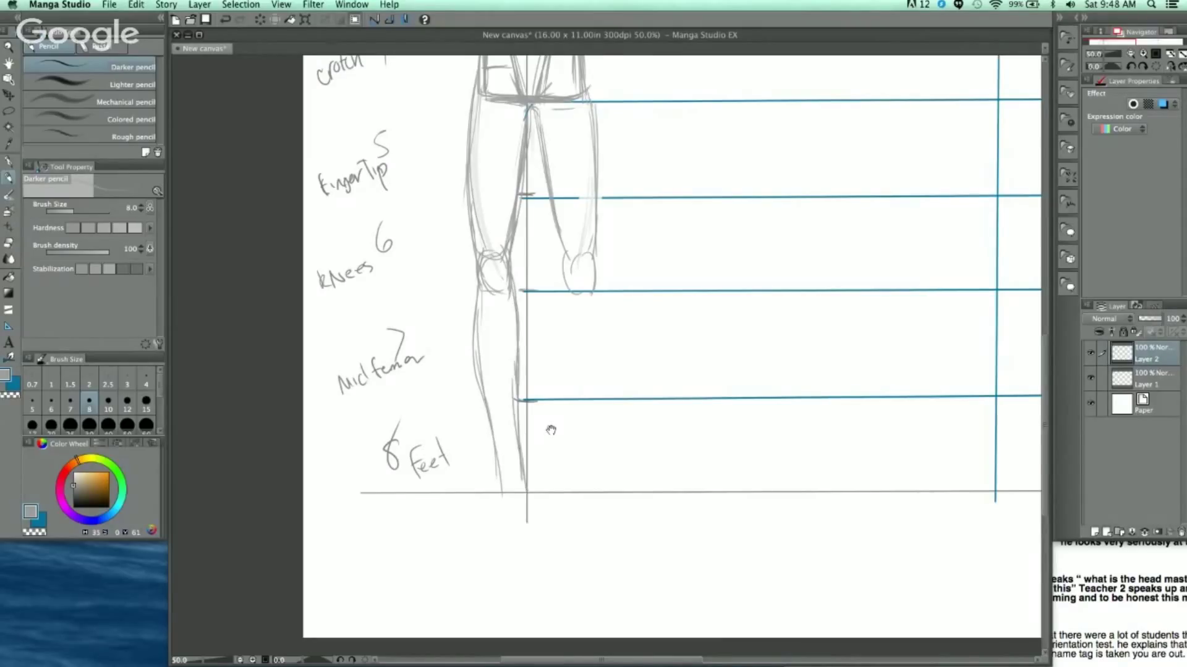
# Sketch the left-hand foot as an outward-slanting triangle on the baseline with a small circle at its inner edge
pyautogui.moveTo(551, 430); pyautogui.dragTo(558, 327)
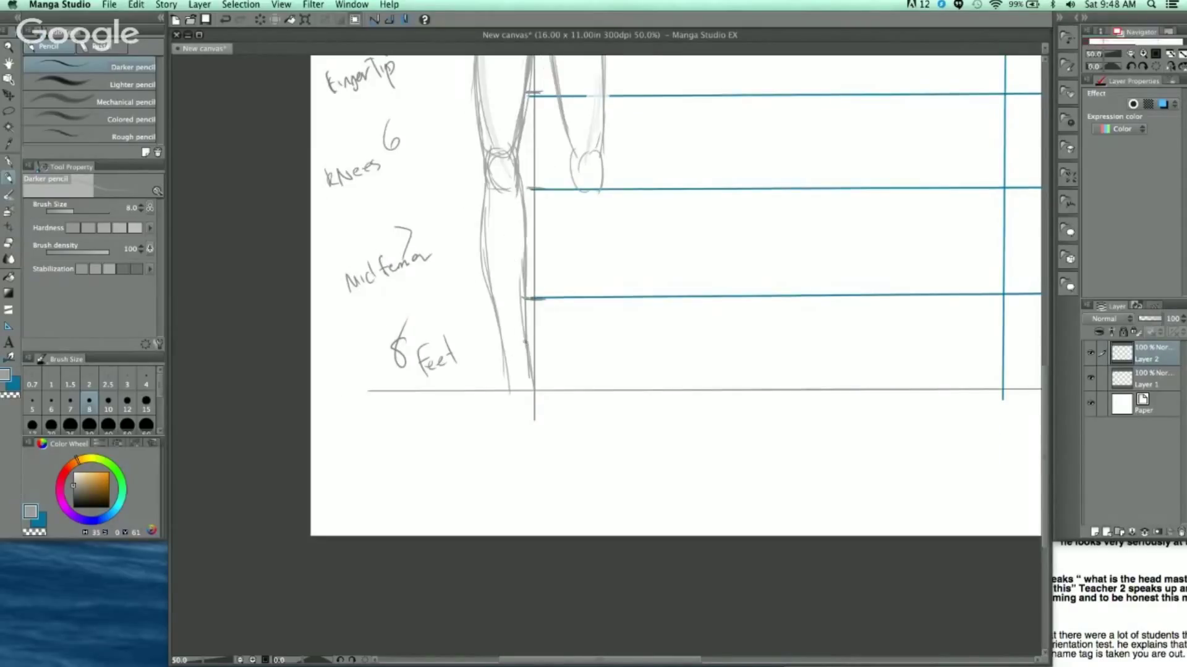
pyautogui.moveTo(525, 338); pyautogui.dragTo(481, 390)
pyautogui.moveTo(525, 338); pyautogui.dragTo(482, 390)
pyautogui.moveTo(526, 336); pyautogui.dragTo(485, 383)
pyautogui.moveTo(511, 379); pyautogui.dragTo(480, 392)
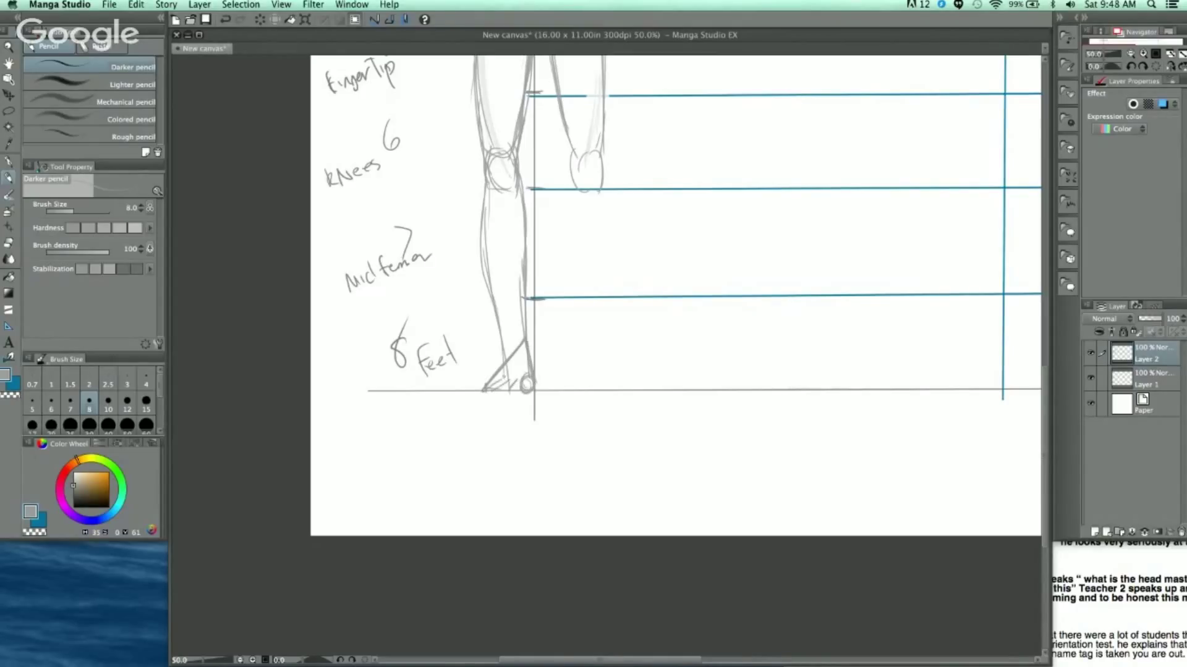
pyautogui.moveTo(518, 344); pyautogui.dragTo(495, 372)
# Darken the left-hand calf outline and define its ankle
pyautogui.moveTo(631, 187); pyautogui.dragTo(583, 376)
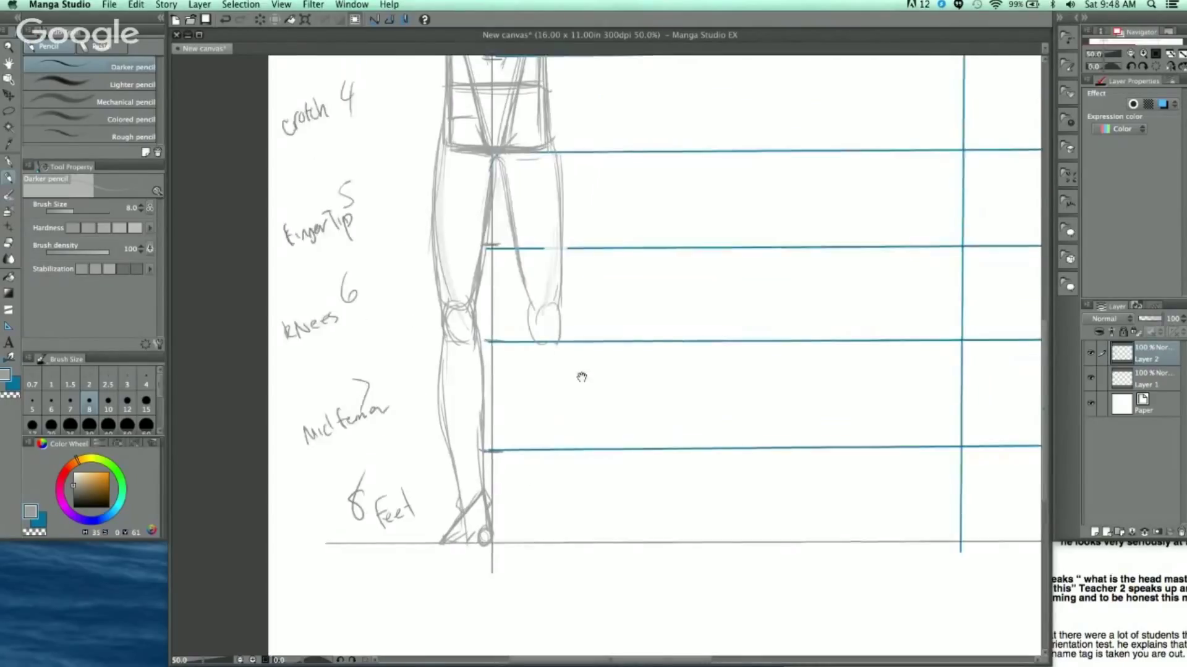
pyautogui.moveTo(598, 212); pyautogui.dragTo(597, 328)
pyautogui.press('super+minus')
pyautogui.moveTo(607, 369)
pyautogui.mouseDown()
pyautogui.moveTo(598, 413)
pyautogui.moveTo(594, 356)
pyautogui.mouseUp()
pyautogui.scroll(3, 595, 341)
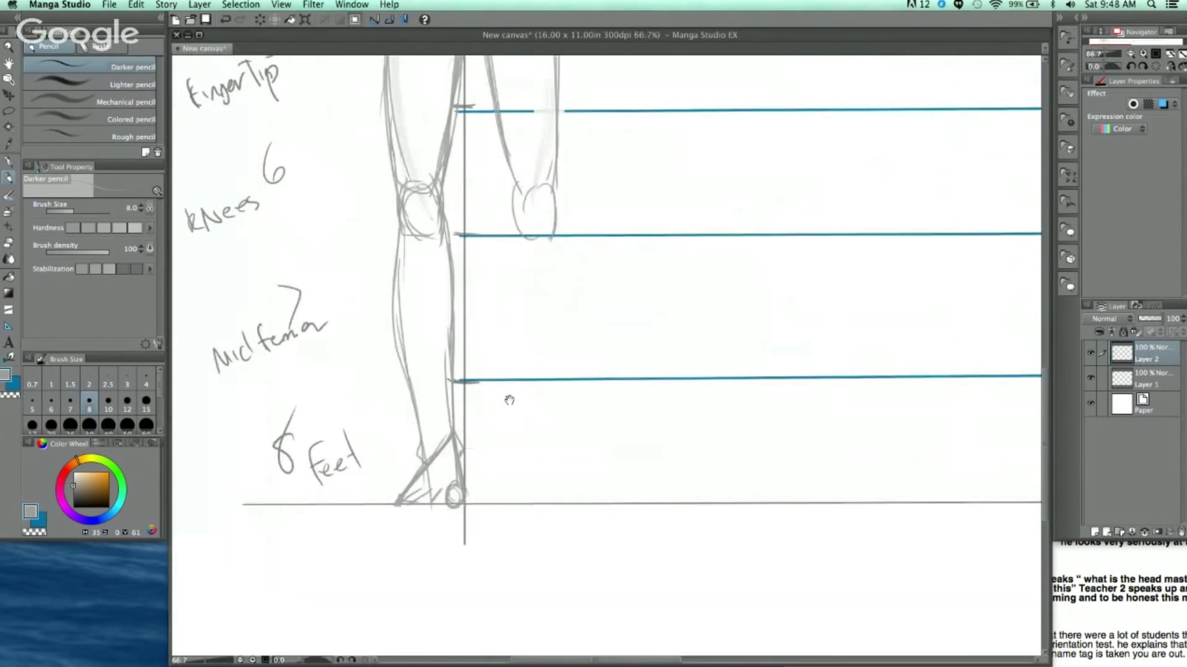
pyautogui.moveTo(454, 406)
pyautogui.mouseDown()
pyautogui.moveTo(457, 437)
pyautogui.moveTo(404, 343)
pyautogui.moveTo(408, 230)
pyautogui.moveTo(411, 376)
pyautogui.moveTo(434, 473)
pyautogui.mouseUp()
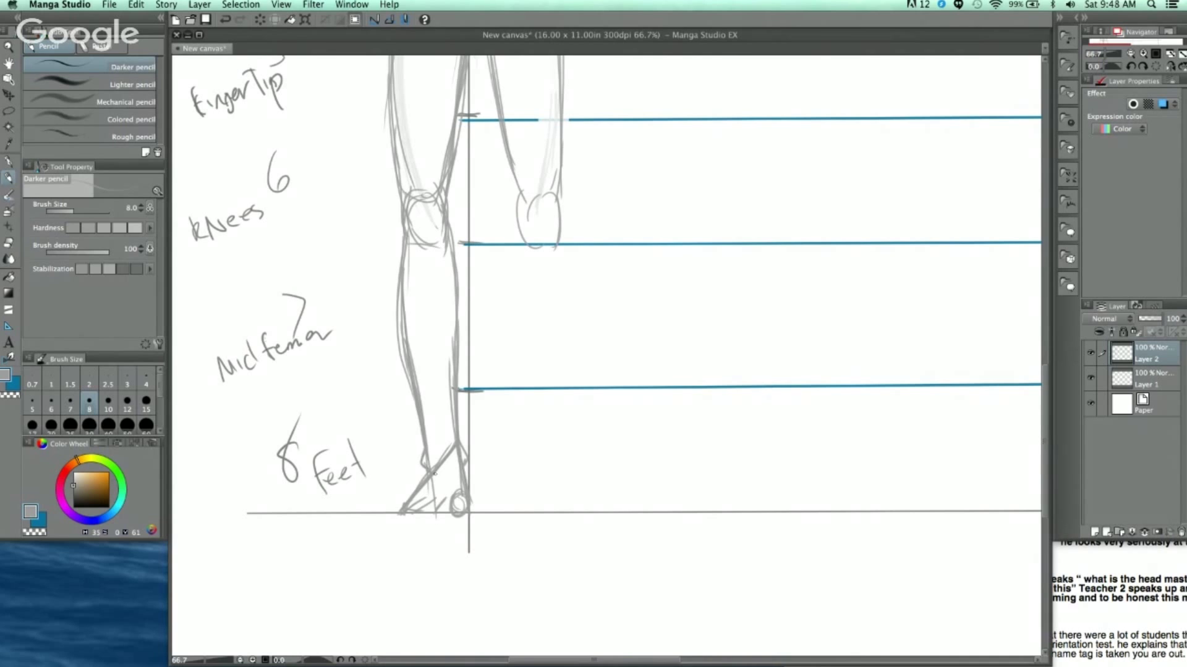
# Reinforce the inner edge of the right-hand knee and sketch the calf outline below it
pyautogui.moveTo(535, 403); pyautogui.dragTo(531, 476)
pyautogui.moveTo(512, 268); pyautogui.dragTo(517, 306)
pyautogui.moveTo(514, 262); pyautogui.dragTo(517, 303)
pyautogui.scroll(5, 605, 317)
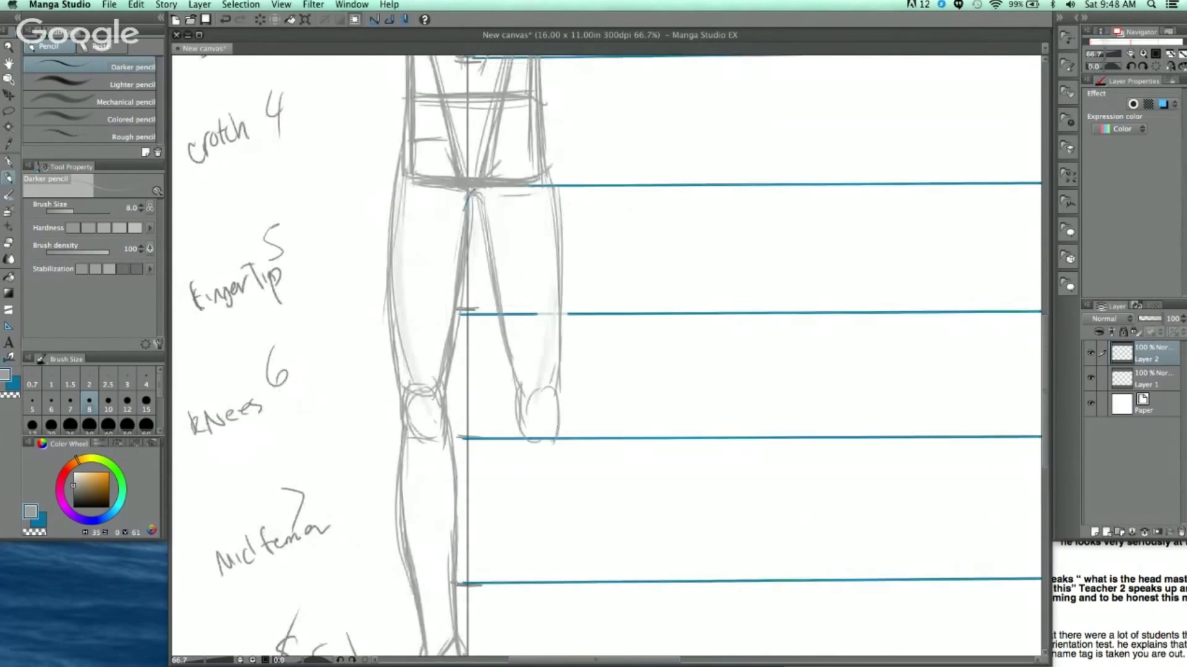
pyautogui.scroll(-5, 605, 317)
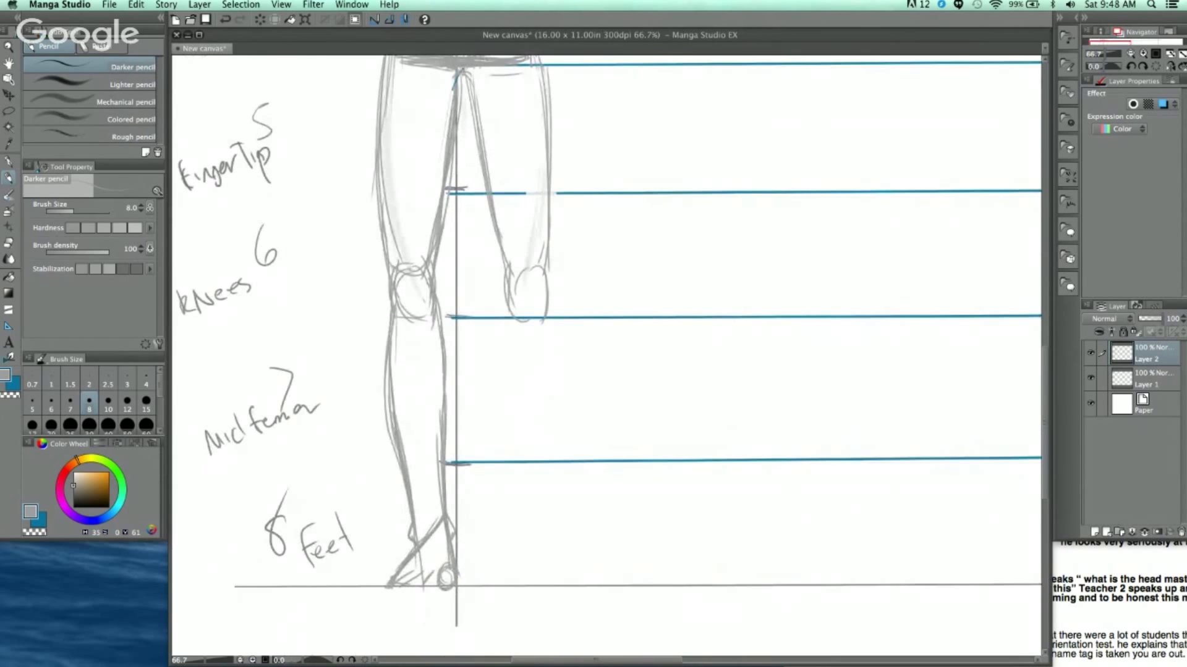
pyautogui.moveTo(508, 267)
pyautogui.mouseDown()
pyautogui.moveTo(501, 384)
pyautogui.moveTo(518, 508)
pyautogui.mouseUp()
pyautogui.moveTo(551, 291); pyautogui.dragTo(548, 414)
pyautogui.moveTo(552, 332)
pyautogui.mouseDown()
pyautogui.moveTo(554, 512)
pyautogui.moveTo(541, 413)
pyautogui.moveTo(510, 463)
pyautogui.mouseUp()
# Sketch the right-hand foot as an outward-slanting triangle on the baseline and reinforce that leg's outer line
pyautogui.moveTo(507, 395)
pyautogui.mouseDown()
pyautogui.moveTo(516, 480)
pyautogui.moveTo(553, 469)
pyautogui.mouseUp()
pyautogui.moveTo(539, 416); pyautogui.dragTo(556, 479)
pyautogui.moveTo(542, 436); pyautogui.dragTo(560, 484)
pyautogui.moveTo(512, 424)
pyautogui.mouseDown()
pyautogui.moveTo(586, 485)
pyautogui.moveTo(511, 485)
pyautogui.mouseUp()
pyautogui.moveTo(552, 392)
pyautogui.mouseDown()
pyautogui.moveTo(552, 471)
pyautogui.moveTo(546, 443)
pyautogui.mouseUp()
pyautogui.moveTo(549, 247); pyautogui.dragTo(546, 350)
pyautogui.moveTo(548, 269); pyautogui.dragTo(544, 416)
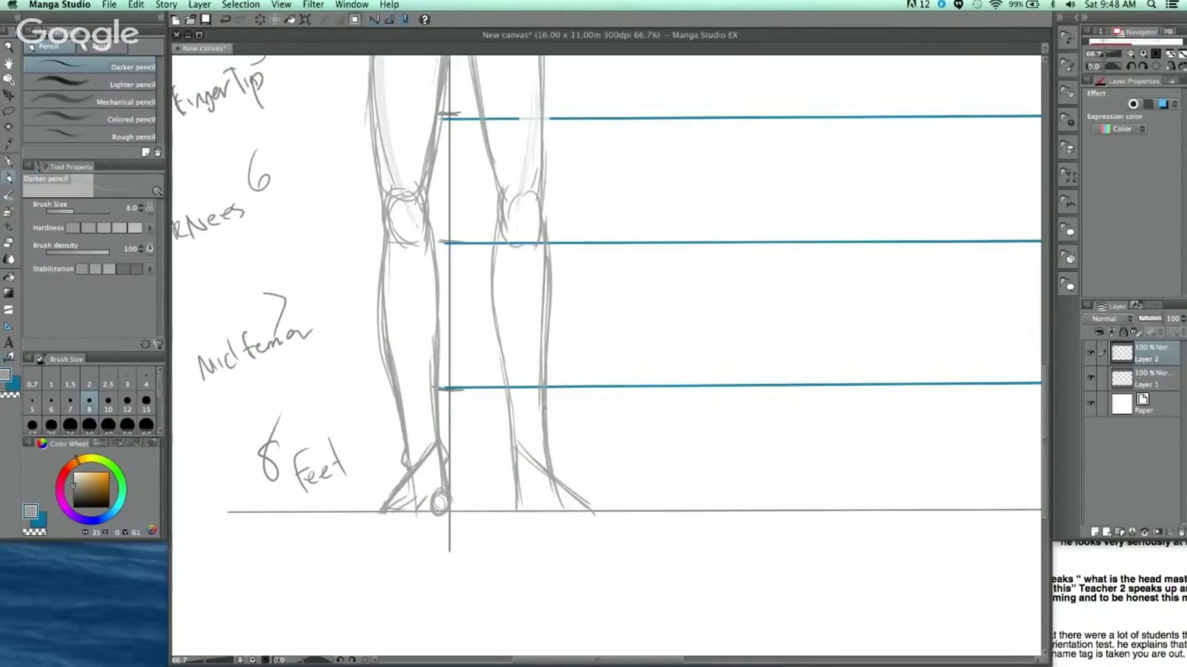
pyautogui.moveTo(519, 457)
pyautogui.mouseDown()
pyautogui.moveTo(520, 507)
pyautogui.moveTo(508, 464)
pyautogui.moveTo(522, 512)
pyautogui.moveTo(588, 514)
pyautogui.moveTo(547, 513)
pyautogui.mouseUp()
# Darken the inner and outer lines of the right-hand thigh and rework both kneecap ovals
pyautogui.moveTo(592, 343); pyautogui.dragTo(600, 565)
pyautogui.moveTo(535, 191); pyautogui.dragTo(554, 316)
pyautogui.moveTo(468, 227); pyautogui.dragTo(483, 356)
pyautogui.moveTo(477, 259); pyautogui.dragTo(508, 422)
pyautogui.moveTo(406, 422)
pyautogui.mouseDown()
pyautogui.moveTo(432, 464)
pyautogui.moveTo(409, 461)
pyautogui.mouseUp()
pyautogui.moveTo(527, 414)
pyautogui.mouseDown()
pyautogui.moveTo(517, 460)
pyautogui.moveTo(545, 456)
pyautogui.moveTo(535, 422)
pyautogui.moveTo(517, 440)
pyautogui.mouseUp()
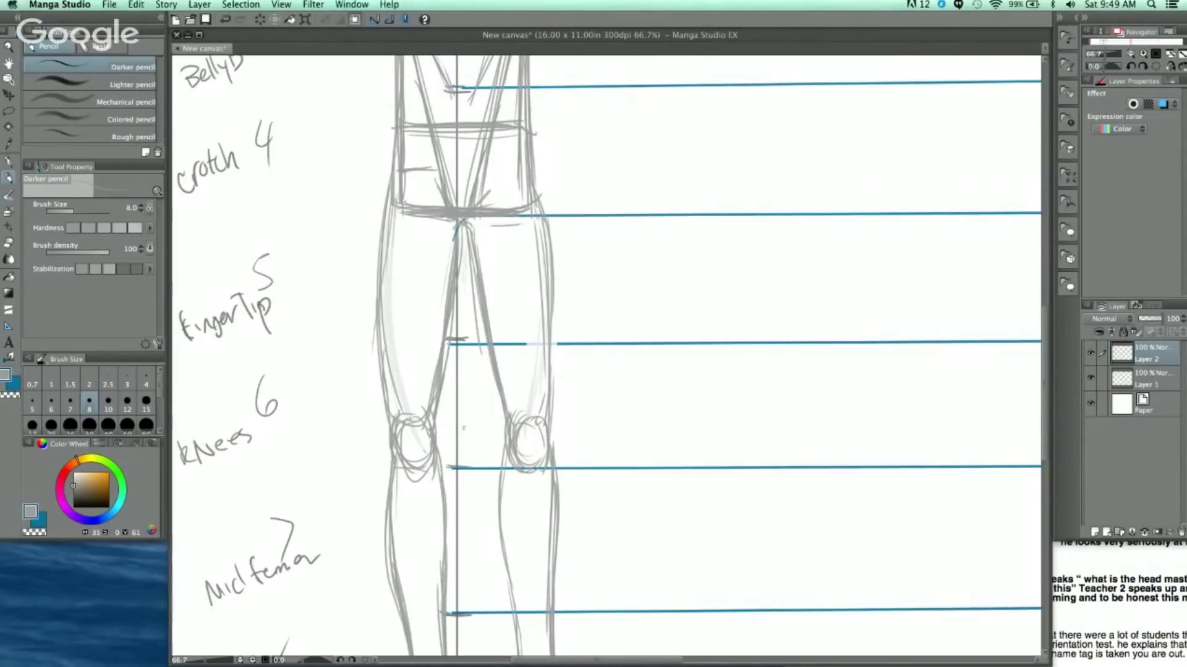
# Join the two knees with a doubled horizontal line
pyautogui.moveTo(400, 433); pyautogui.dragTo(508, 434)
pyautogui.moveTo(436, 428); pyautogui.dragTo(504, 423)
pyautogui.scroll(-2, 574, 405)
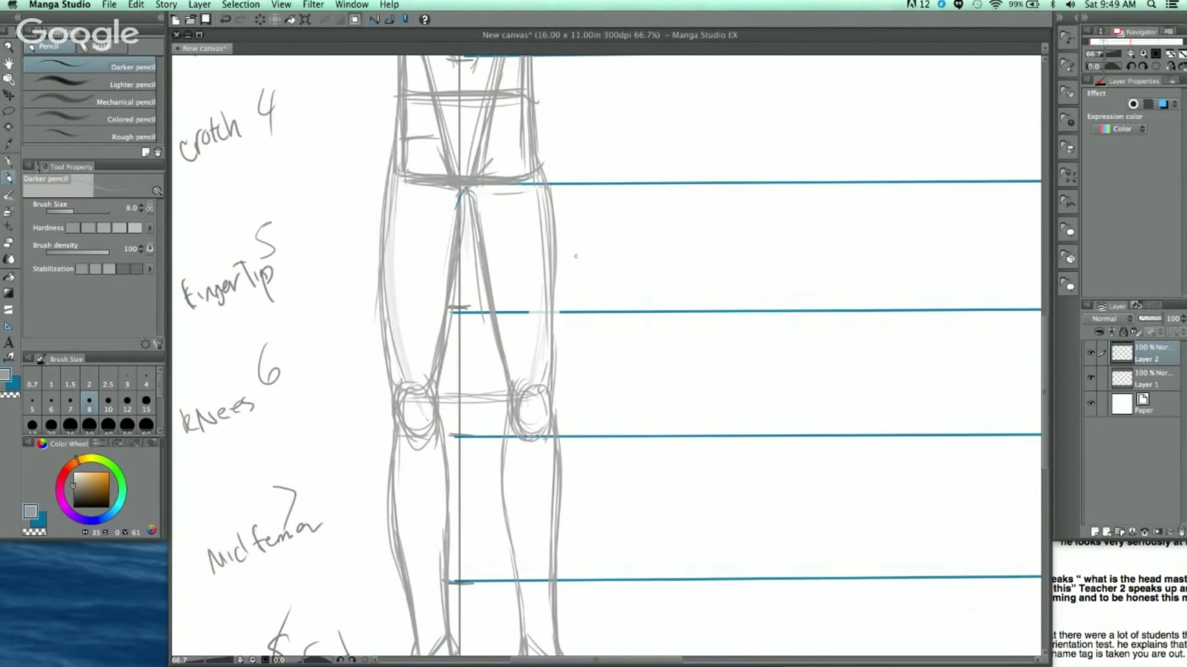
# Examine the overall proportions of the figure and inspect the knees, legs and torso up close
pyautogui.scroll(-3, 587, 328)
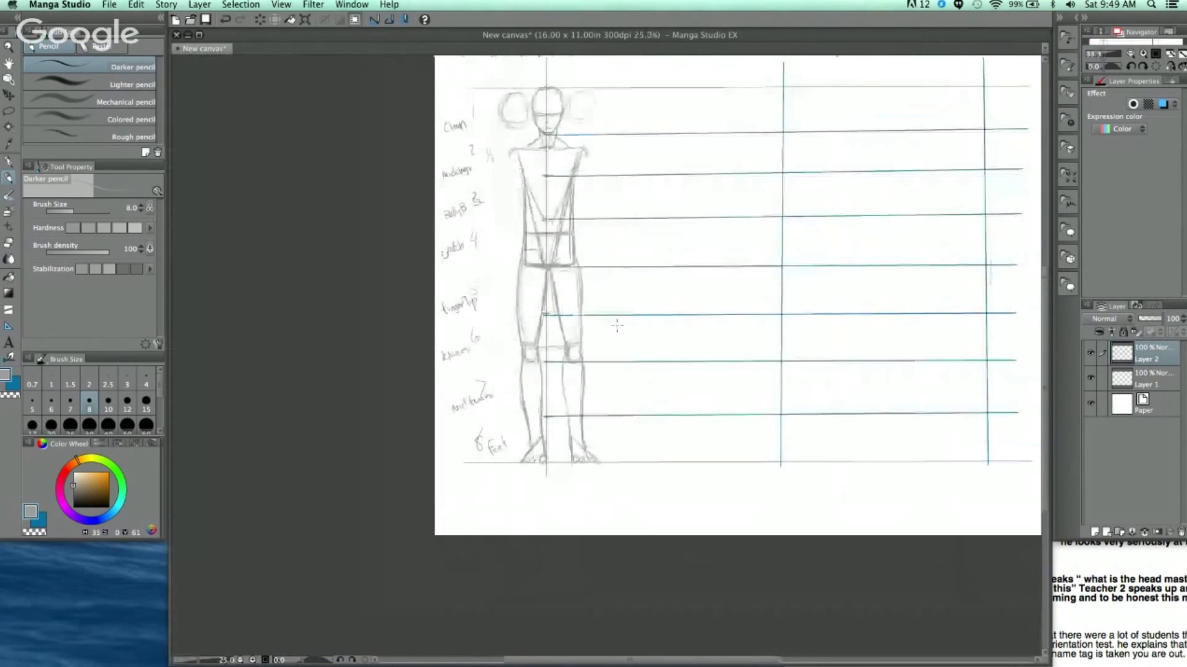
pyautogui.scroll(4, 606, 313)
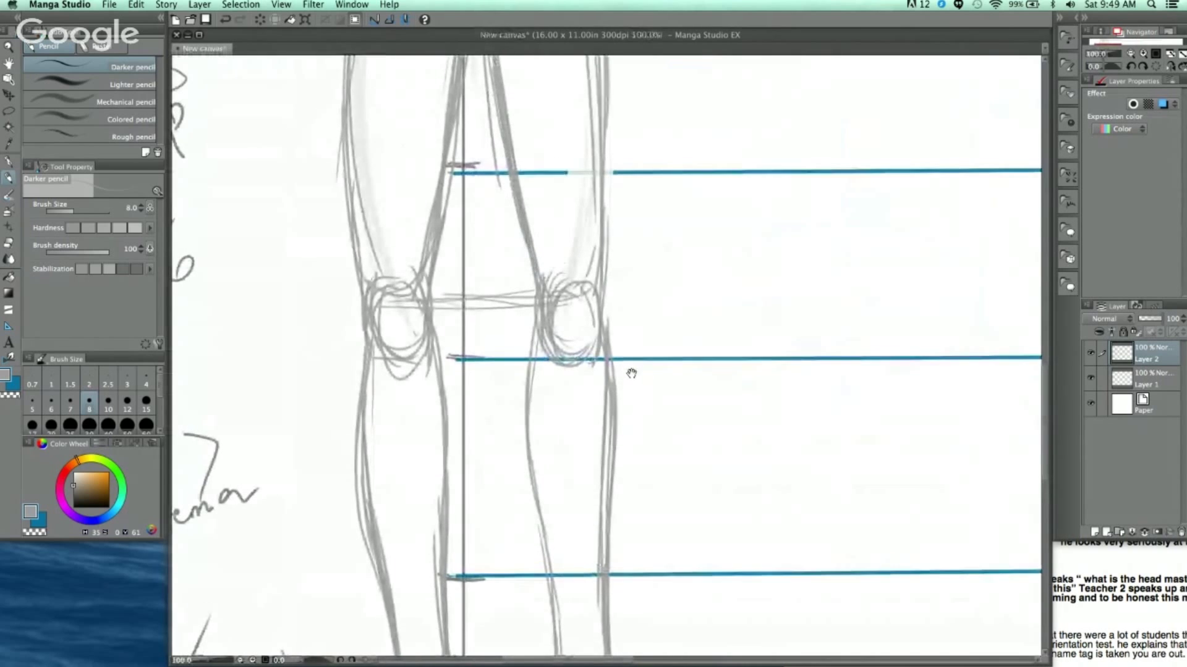
pyautogui.hscroll(-2, 734, 315)
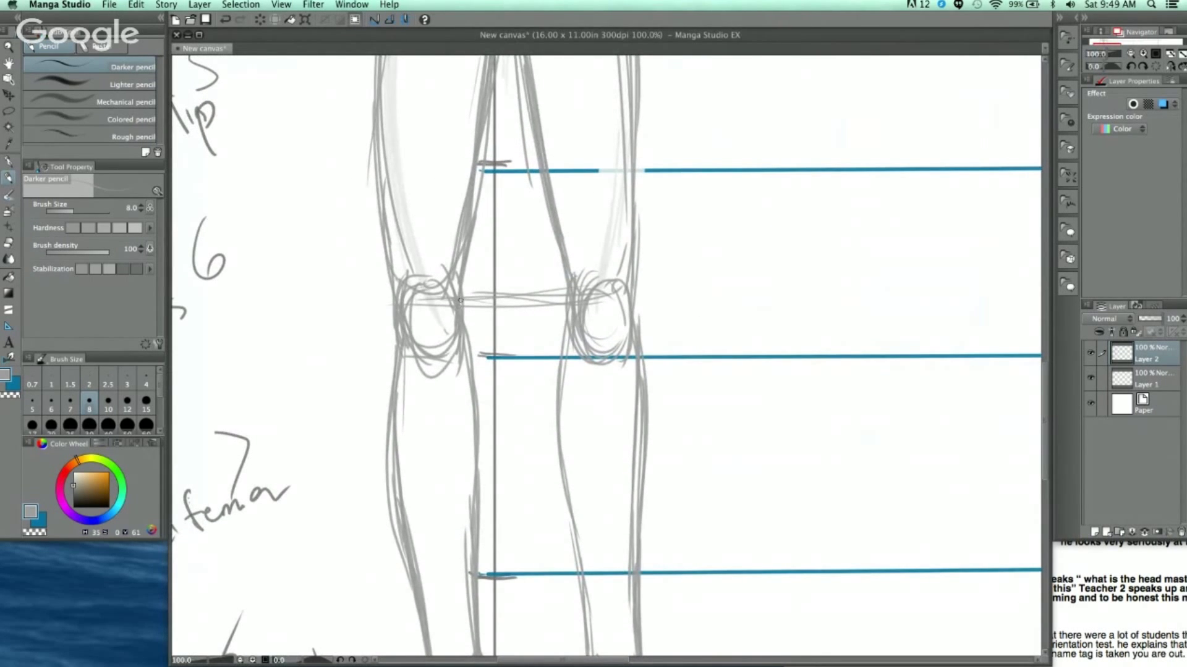
pyautogui.moveTo(457, 348); pyautogui.dragTo(460, 255)
pyautogui.scroll(3, 576, 119)
pyautogui.scroll(-2, 636, 270)
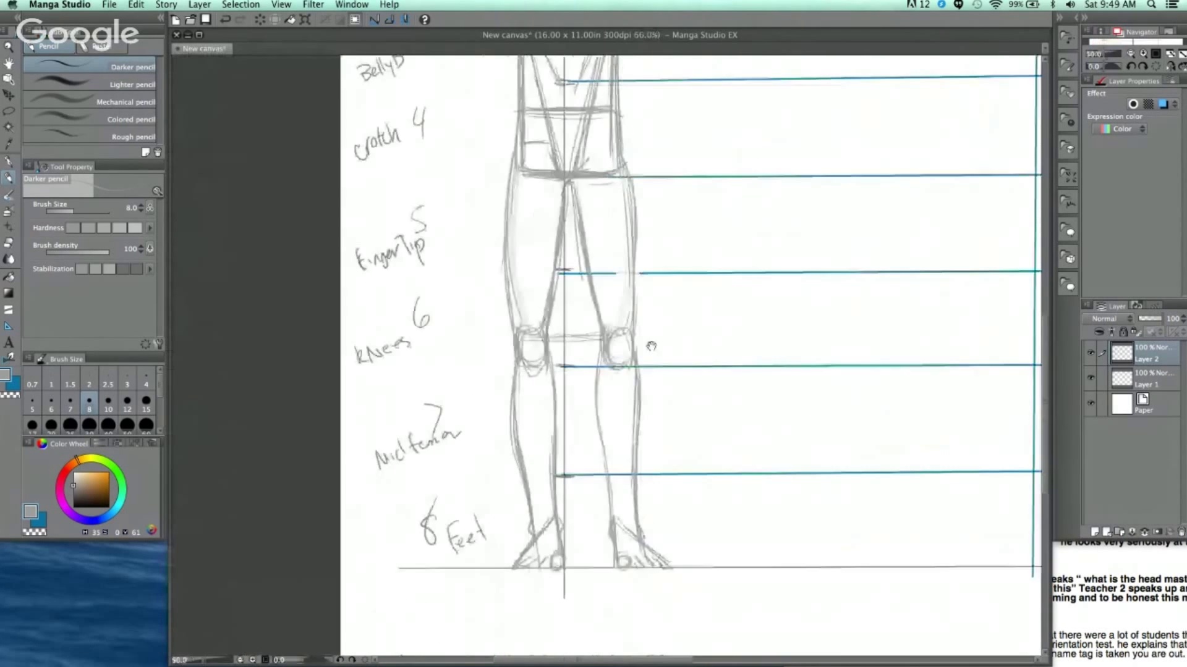
pyautogui.scroll(1, 645, 276)
pyautogui.moveTo(564, 276); pyautogui.dragTo(584, 332)
pyautogui.moveTo(615, 123); pyautogui.dragTo(630, 324)
pyautogui.moveTo(625, 207); pyautogui.dragTo(628, 351)
pyautogui.scroll(-2, 653, 189)
pyautogui.moveTo(663, 191); pyautogui.dragTo(652, 381)
pyautogui.scroll(2, 631, 161)
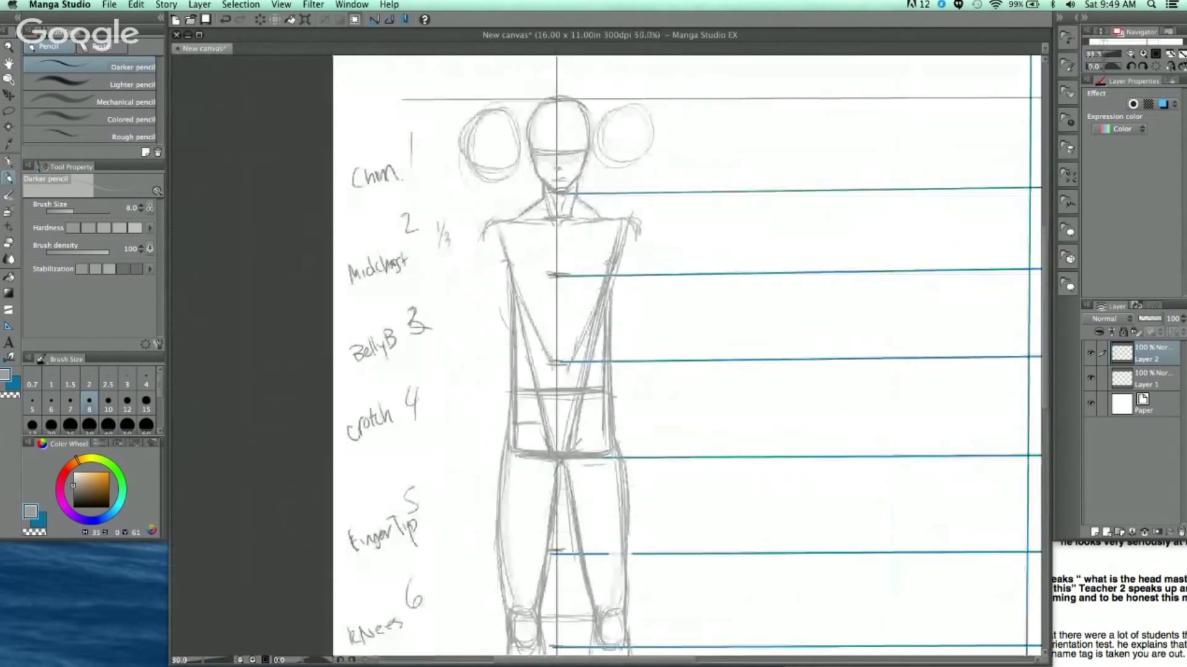
pyautogui.moveTo(661, 334); pyautogui.dragTo(715, 209)
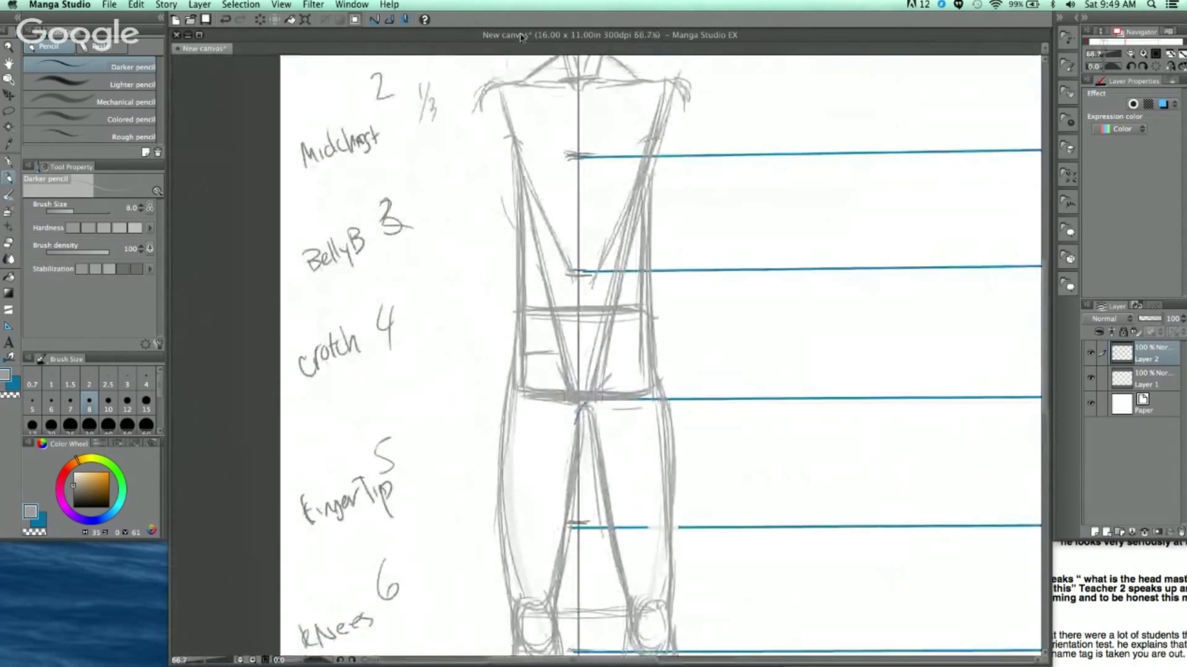
# Sketch the outer curve of the left-hand shoulder and the upper arm down to a pointed elbow near the belly-button line
pyautogui.moveTo(479, 108); pyautogui.dragTo(481, 135)
pyautogui.moveTo(481, 136)
pyautogui.mouseDown()
pyautogui.moveTo(477, 122)
pyautogui.moveTo(475, 148)
pyautogui.mouseUp()
pyautogui.moveTo(602, 185); pyautogui.dragTo(627, 230)
pyautogui.moveTo(503, 153); pyautogui.dragTo(501, 188)
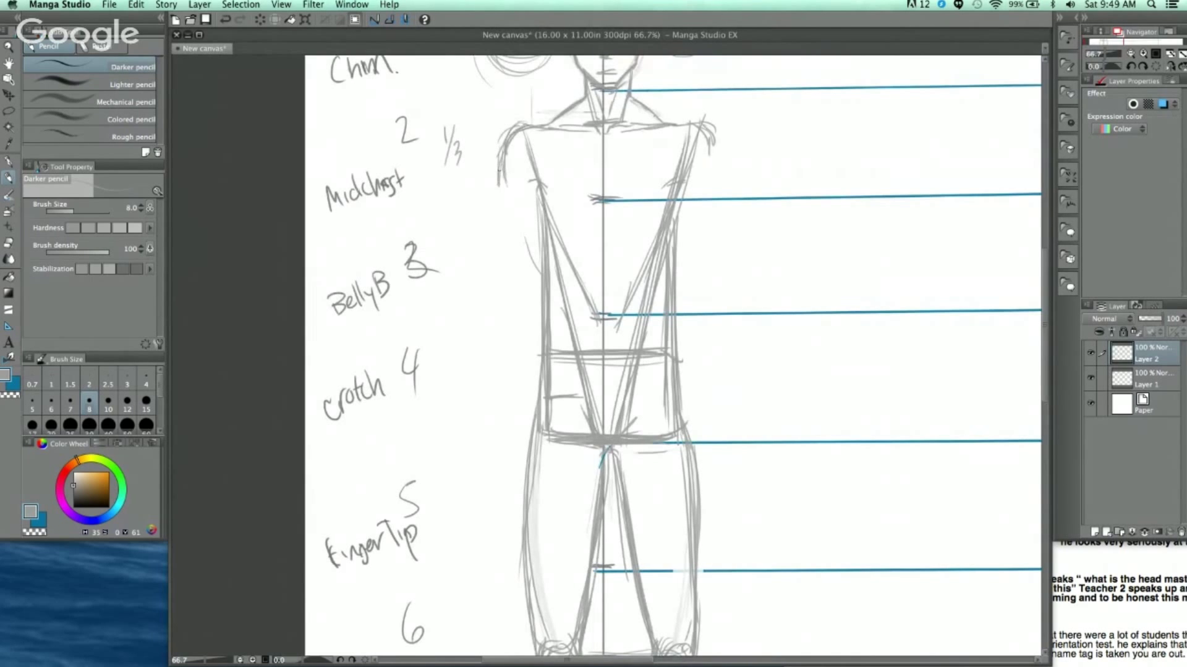
pyautogui.moveTo(503, 147)
pyautogui.mouseDown()
pyautogui.moveTo(500, 194)
pyautogui.moveTo(536, 186)
pyautogui.moveTo(536, 236)
pyautogui.moveTo(501, 323)
pyautogui.mouseUp()
pyautogui.moveTo(488, 278); pyautogui.dragTo(501, 321)
# Draw the left-hand forearm as two curved contours tapering from the elbow to the wrist just below the crotch line
pyautogui.moveTo(487, 279); pyautogui.dragTo(481, 460)
pyautogui.moveTo(496, 214); pyautogui.dragTo(489, 286)
pyautogui.moveTo(520, 366); pyautogui.dragTo(515, 257)
pyautogui.moveTo(510, 192); pyautogui.dragTo(496, 324)
pyautogui.moveTo(503, 270)
pyautogui.mouseDown()
pyautogui.moveTo(503, 345)
pyautogui.moveTo(538, 251)
pyautogui.mouseUp()
# Mark the knuckle and fingertip levels with short strokes and sketch the left-hand arm's hand with palm, fingers and thumb
pyautogui.moveTo(472, 320)
pyautogui.mouseDown()
pyautogui.moveTo(502, 321)
pyautogui.moveTo(503, 356)
pyautogui.mouseUp()
pyautogui.moveTo(488, 350); pyautogui.dragTo(504, 348)
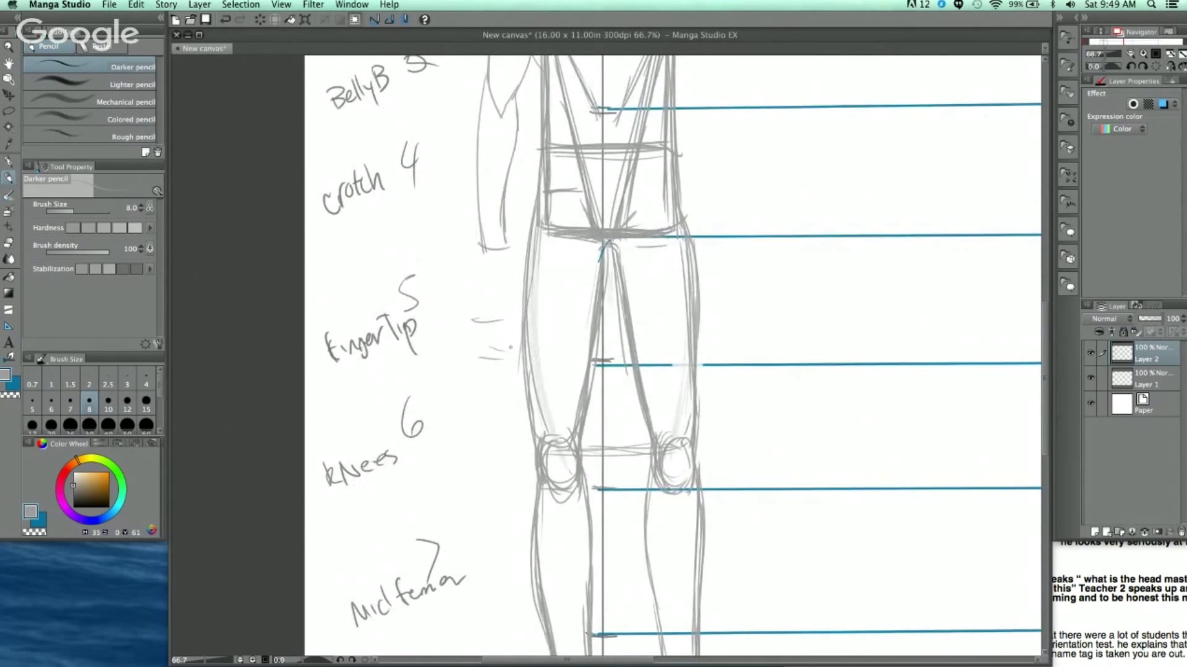
pyautogui.moveTo(482, 250)
pyautogui.mouseDown()
pyautogui.moveTo(483, 300)
pyautogui.moveTo(512, 291)
pyautogui.mouseUp()
pyautogui.moveTo(506, 241)
pyautogui.mouseDown()
pyautogui.moveTo(538, 315)
pyautogui.moveTo(511, 346)
pyautogui.mouseUp()
pyautogui.moveTo(499, 295)
pyautogui.mouseDown()
pyautogui.moveTo(485, 361)
pyautogui.moveTo(509, 333)
pyautogui.moveTo(514, 364)
pyautogui.moveTo(481, 226)
pyautogui.mouseUp()
# Examine the left-hand arm against the landmark lines, both on the full figure and up close
pyautogui.moveTo(610, 332); pyautogui.dragTo(565, 487)
pyautogui.moveTo(692, 68); pyautogui.dragTo(708, 114)
pyautogui.keyDown('alt'); pyautogui.click(698, 203); pyautogui.keyUp('alt')
pyautogui.keyDown('alt'); pyautogui.click(747, 228); pyautogui.keyUp('alt')
pyautogui.moveTo(776, 302); pyautogui.dragTo(726, 336)
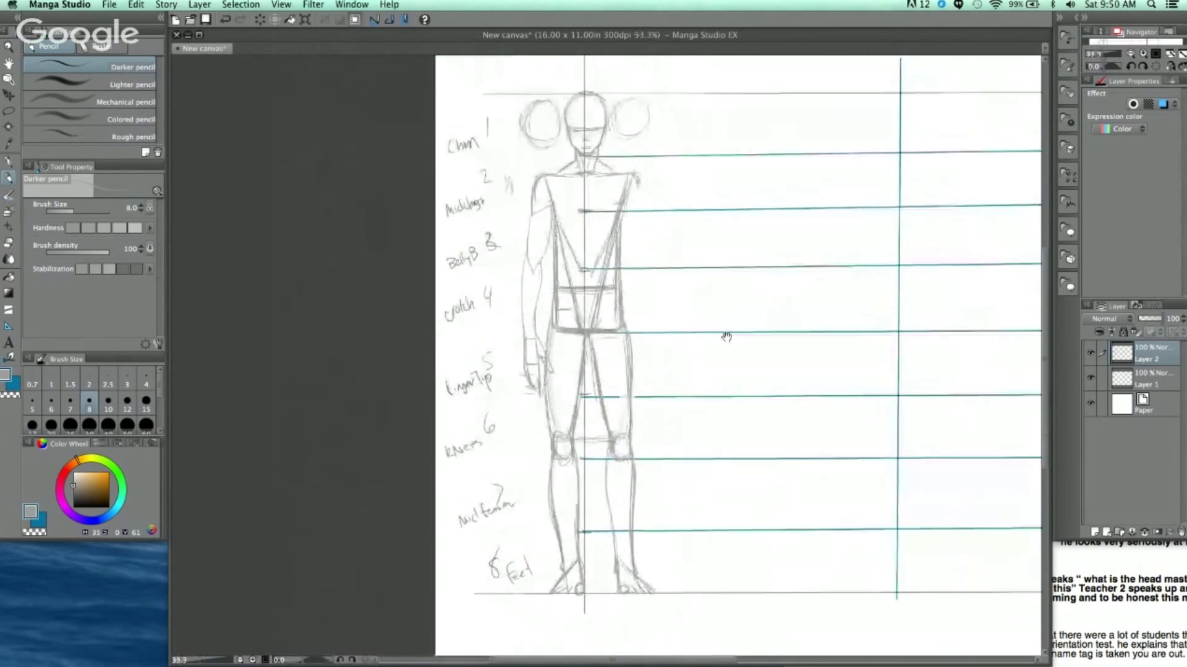
pyautogui.scroll(5, 710, 329)
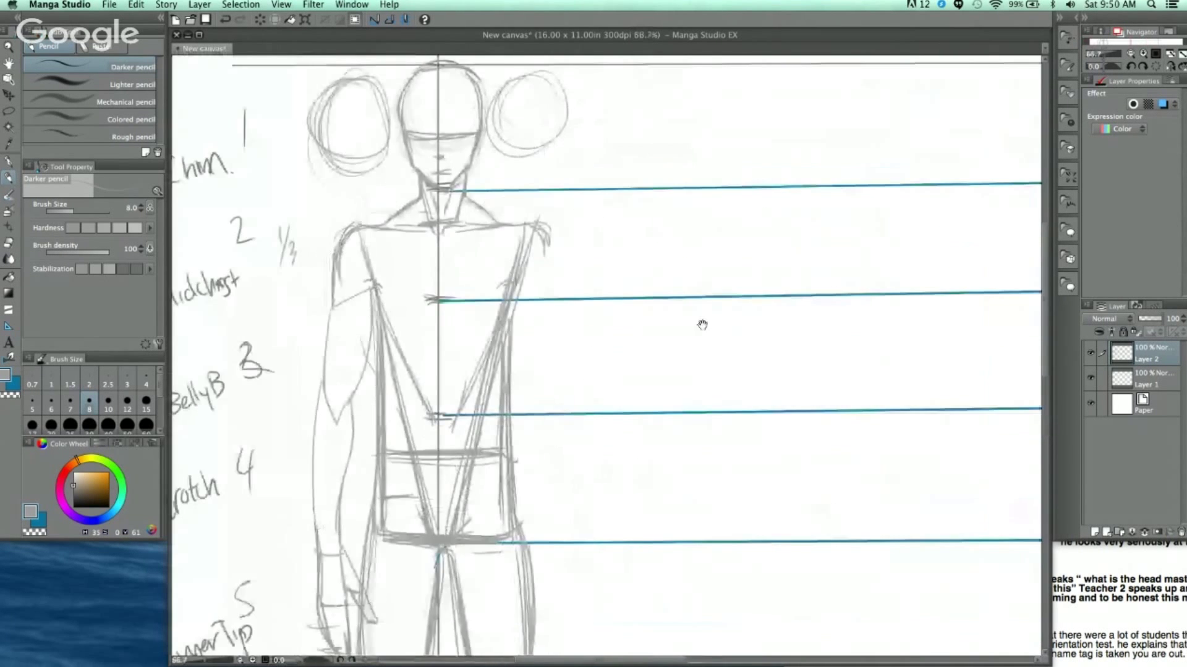
pyautogui.moveTo(702, 269); pyautogui.dragTo(766, 296)
pyautogui.keyDown('alt'); pyautogui.click(760, 292); pyautogui.keyUp('alt')
pyautogui.moveTo(919, 251); pyautogui.dragTo(631, 405)
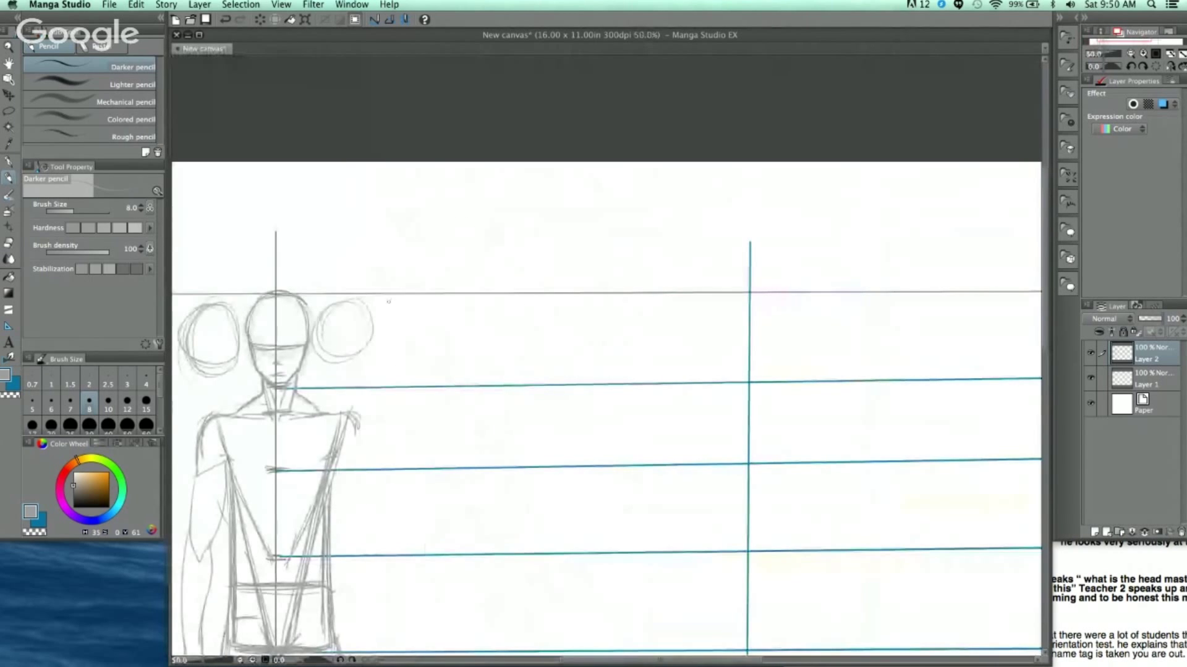
# Sketch a sample bent arm in blue in the empty area beside the head, with interlocking shoulder, elbow and wrist shapes
pyautogui.press('x')
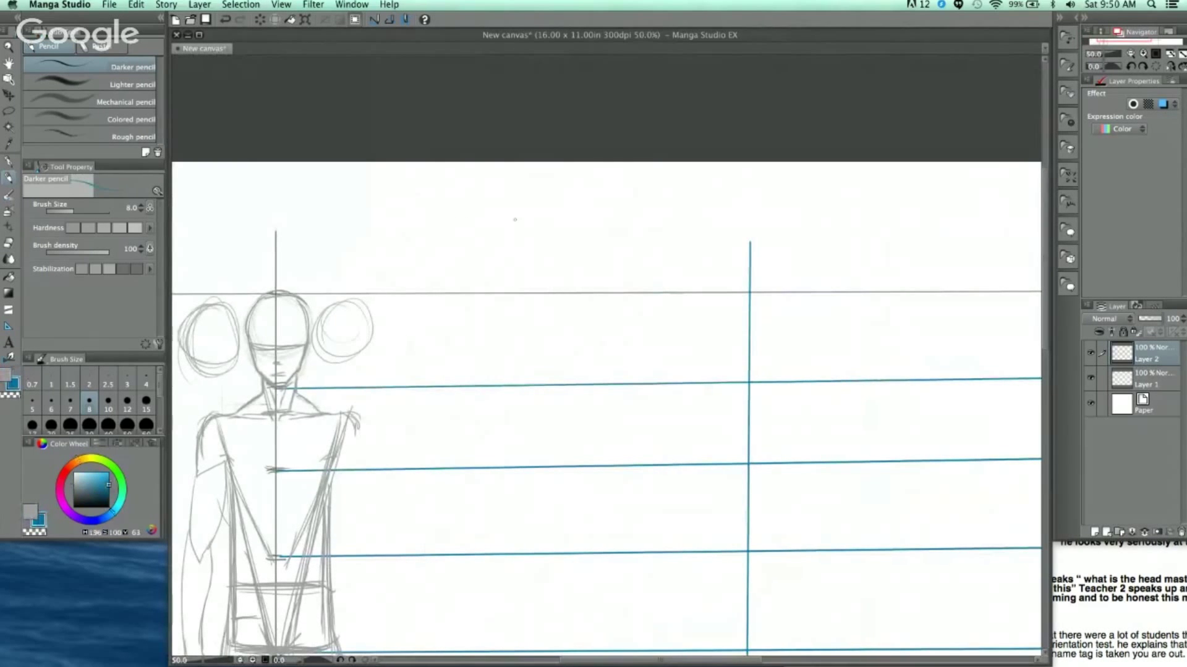
pyautogui.moveTo(531, 188); pyautogui.dragTo(511, 235)
pyautogui.moveTo(530, 226); pyautogui.dragTo(475, 364)
pyautogui.moveTo(514, 237)
pyautogui.mouseDown()
pyautogui.moveTo(488, 374)
pyautogui.moveTo(468, 388)
pyautogui.moveTo(482, 389)
pyautogui.mouseUp()
pyautogui.moveTo(550, 232); pyautogui.dragTo(576, 210)
pyautogui.moveTo(563, 225); pyautogui.dragTo(576, 224)
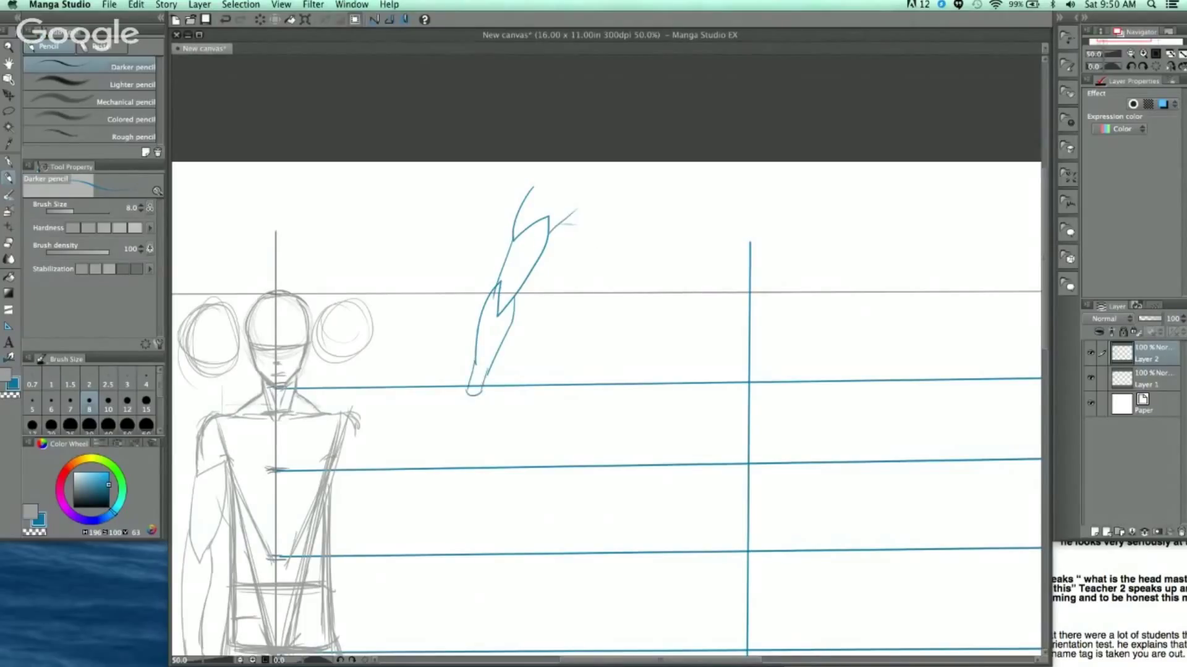
# Undo all strokes of the blue sample arm
pyautogui.press('super+z')
pyautogui.press('super+z')
pyautogui.press('super+z')
pyautogui.press('super+z')
pyautogui.press('super+z')
pyautogui.press('super+z')
pyautogui.press('super+z')
# Mark both armpits with short diagonal strokes at the mid-chest level, switching the drawing colour back to grey
pyautogui.moveTo(516, 471)
pyautogui.mouseDown()
pyautogui.moveTo(636, 248)
pyautogui.moveTo(668, 289)
pyautogui.moveTo(678, 269)
pyautogui.mouseUp()
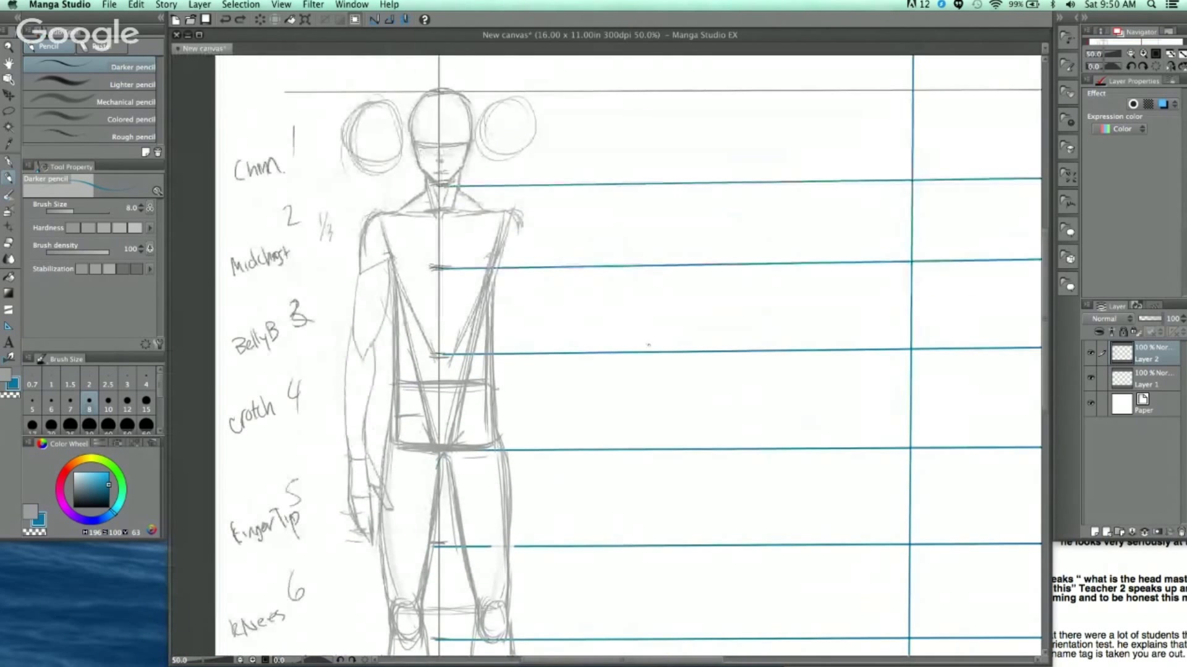
pyautogui.press('super+minus')
pyautogui.moveTo(747, 333); pyautogui.dragTo(631, 300)
pyautogui.scroll(4, 631, 300)
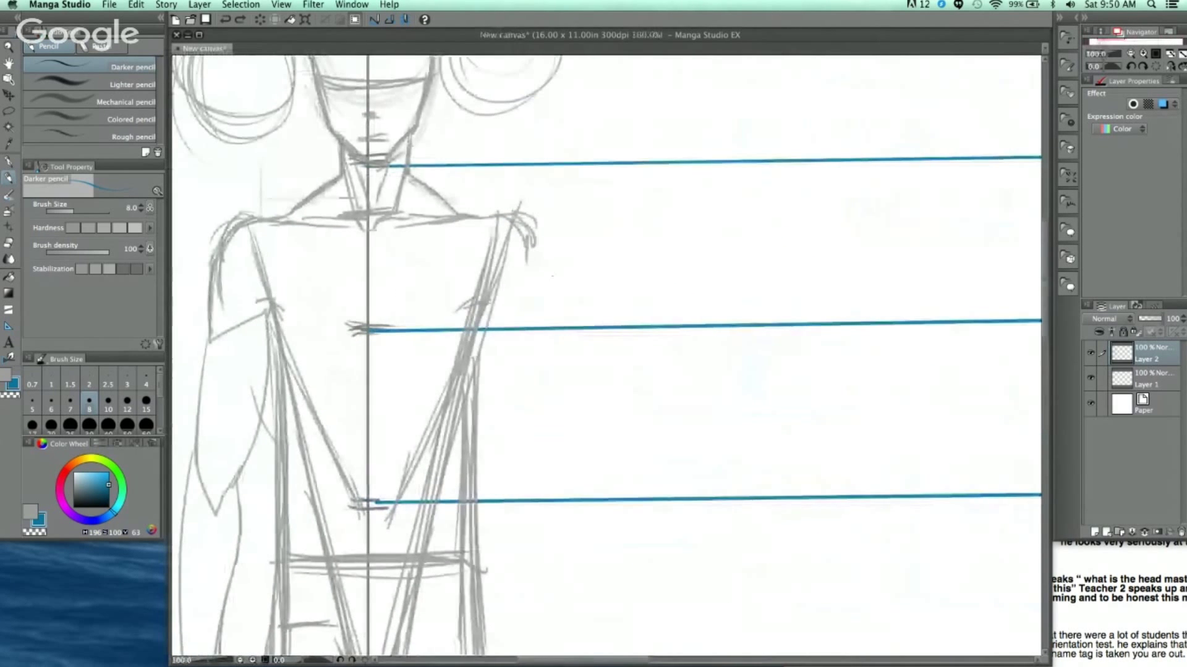
pyautogui.moveTo(269, 302); pyautogui.dragTo(288, 320)
pyautogui.click(31, 511)
pyautogui.moveTo(272, 304); pyautogui.dragTo(284, 318)
pyautogui.moveTo(462, 324); pyautogui.dragTo(496, 301)
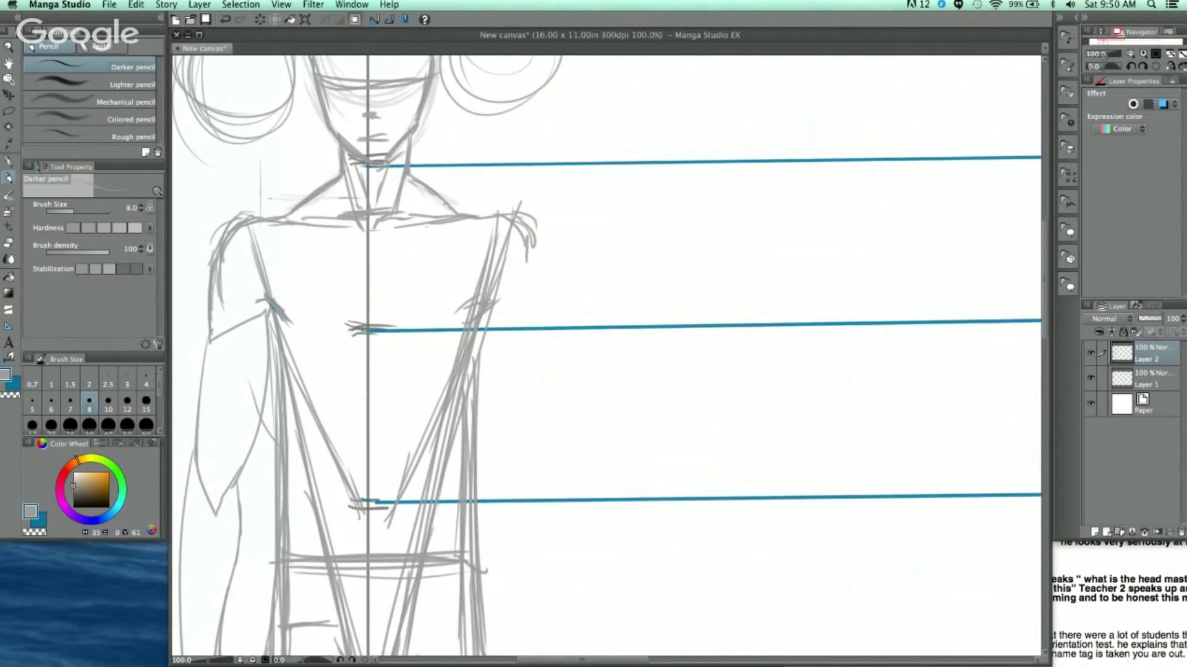
# Sketch the right-hand shoulder cap, the inner contour of the upper arm and the outer sweep of the forearm
pyautogui.moveTo(595, 295); pyautogui.dragTo(583, 253)
pyautogui.moveTo(512, 197)
pyautogui.mouseDown()
pyautogui.moveTo(529, 282)
pyautogui.moveTo(489, 269)
pyautogui.moveTo(534, 391)
pyautogui.mouseUp()
pyautogui.moveTo(497, 337)
pyautogui.mouseDown()
pyautogui.moveTo(520, 375)
pyautogui.moveTo(518, 234)
pyautogui.moveTo(577, 426)
pyautogui.mouseUp()
pyautogui.moveTo(554, 324); pyautogui.dragTo(580, 485)
pyautogui.moveTo(450, 179)
pyautogui.mouseDown()
pyautogui.moveTo(464, 202)
pyautogui.moveTo(440, 218)
pyautogui.mouseUp()
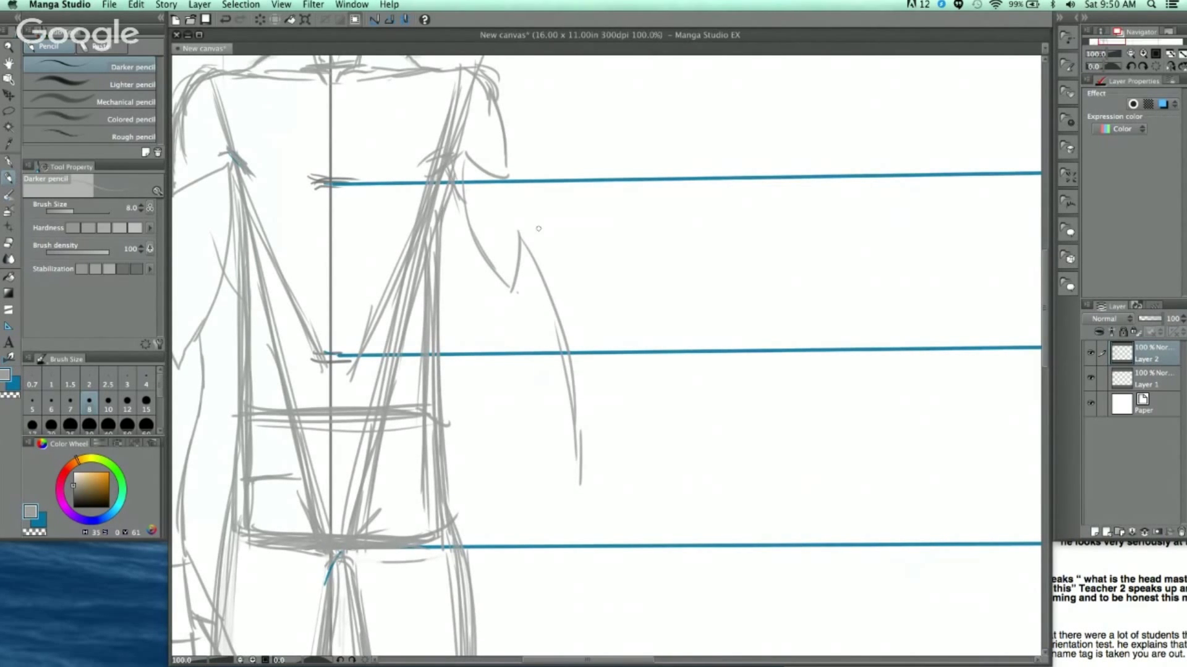
# Try completing the right-hand arm with the outer upper arm, elbow, inner forearm contour and the start of the thumb
pyautogui.moveTo(538, 228); pyautogui.dragTo(550, 268)
pyautogui.moveTo(517, 191); pyautogui.dragTo(566, 337)
pyautogui.moveTo(473, 241); pyautogui.dragTo(522, 349)
pyautogui.moveTo(487, 297); pyautogui.dragTo(525, 365)
pyautogui.moveTo(527, 279); pyautogui.dragTo(547, 342)
pyautogui.moveTo(543, 303)
pyautogui.mouseDown()
pyautogui.moveTo(590, 446)
pyautogui.moveTo(586, 353)
pyautogui.mouseUp()
pyautogui.moveTo(495, 213); pyautogui.dragTo(553, 424)
pyautogui.moveTo(573, 335)
pyautogui.mouseDown()
pyautogui.moveTo(583, 414)
pyautogui.moveTo(646, 288)
pyautogui.mouseUp()
pyautogui.moveTo(597, 254)
pyautogui.mouseDown()
pyautogui.moveTo(579, 328)
pyautogui.moveTo(583, 371)
pyautogui.mouseUp()
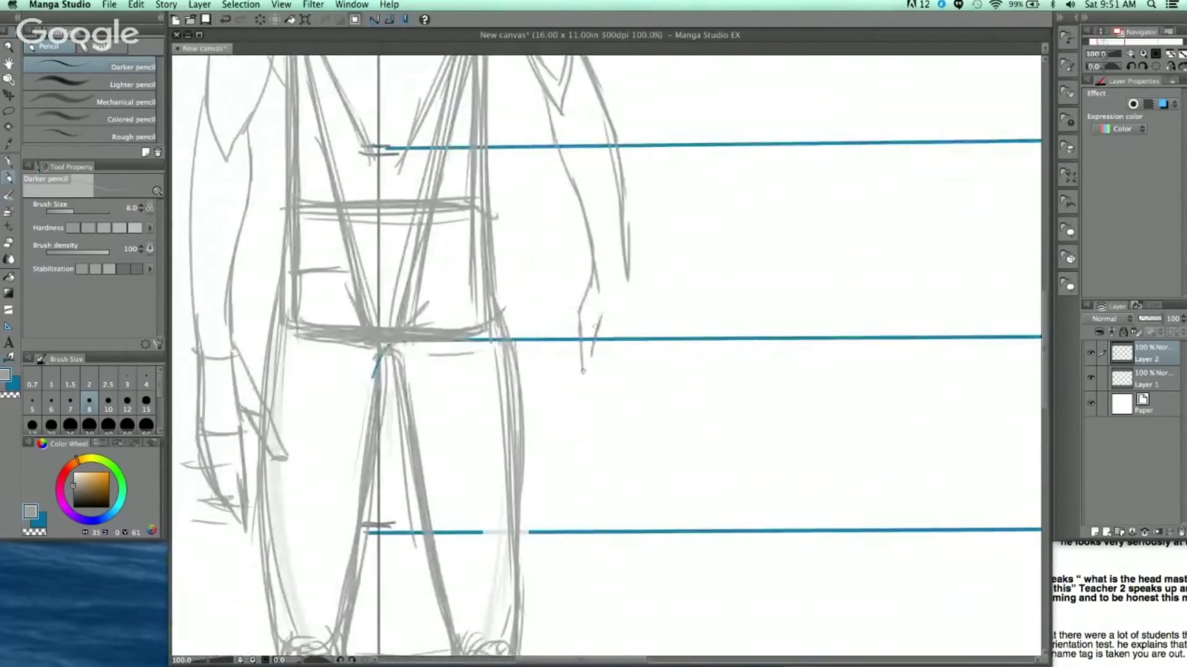
# Try sketching the right-hand arm's hand with a pointed finger mass and a thumb just below the crotch line
pyautogui.moveTo(599, 329); pyautogui.dragTo(611, 342)
pyautogui.moveTo(631, 281); pyautogui.dragTo(628, 393)
pyautogui.moveTo(602, 340); pyautogui.dragTo(614, 395)
pyautogui.moveTo(632, 351); pyautogui.dragTo(615, 387)
pyautogui.moveTo(603, 342); pyautogui.dragTo(609, 413)
pyautogui.moveTo(605, 370); pyautogui.dragTo(612, 429)
pyautogui.moveTo(634, 357); pyautogui.dragTo(616, 424)
pyautogui.moveTo(600, 341)
pyautogui.mouseDown()
pyautogui.moveTo(580, 380)
pyautogui.moveTo(592, 381)
pyautogui.mouseUp()
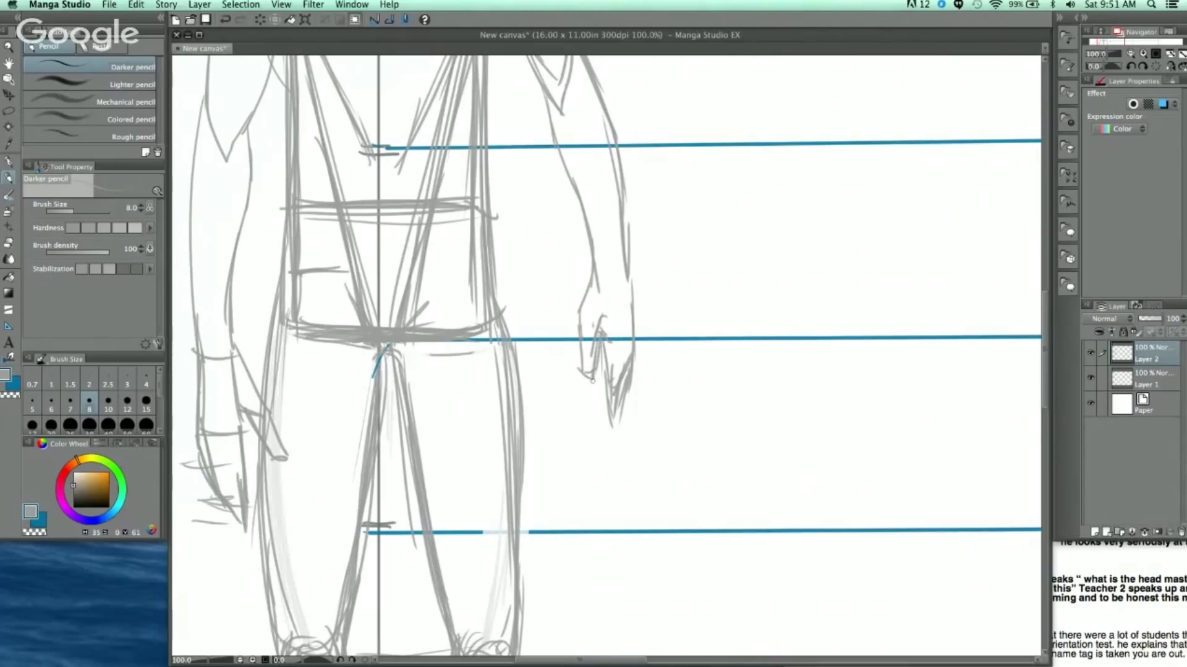
# Undo the right-hand arm's hand, forearm and elbow strokes back to the shoulder cap and inner upper-arm line
pyautogui.moveTo(681, 292); pyautogui.dragTo(688, 365)
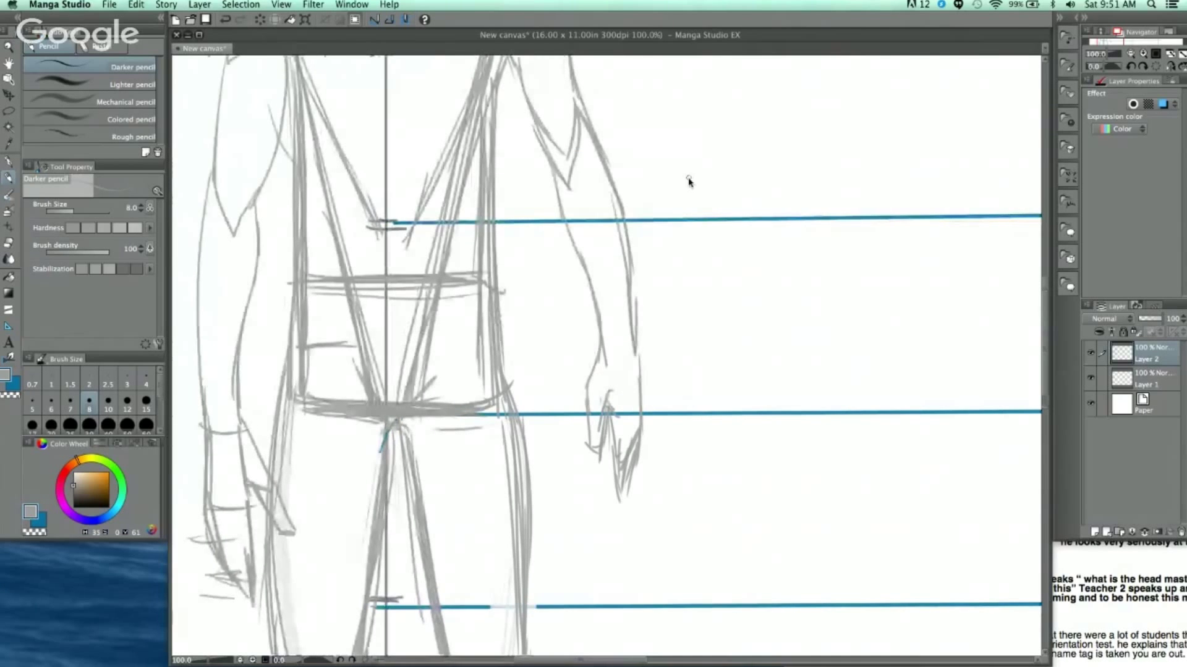
pyautogui.press('super+0')
pyautogui.press('super+equal')
pyautogui.moveTo(649, 350)
pyautogui.mouseDown()
pyautogui.moveTo(675, 395)
pyautogui.moveTo(694, 360)
pyautogui.moveTo(691, 382)
pyautogui.moveTo(689, 351)
pyautogui.mouseUp()
pyautogui.press('super+z')
pyautogui.press('super+z')
pyautogui.press('super+z')
pyautogui.press('super+z')
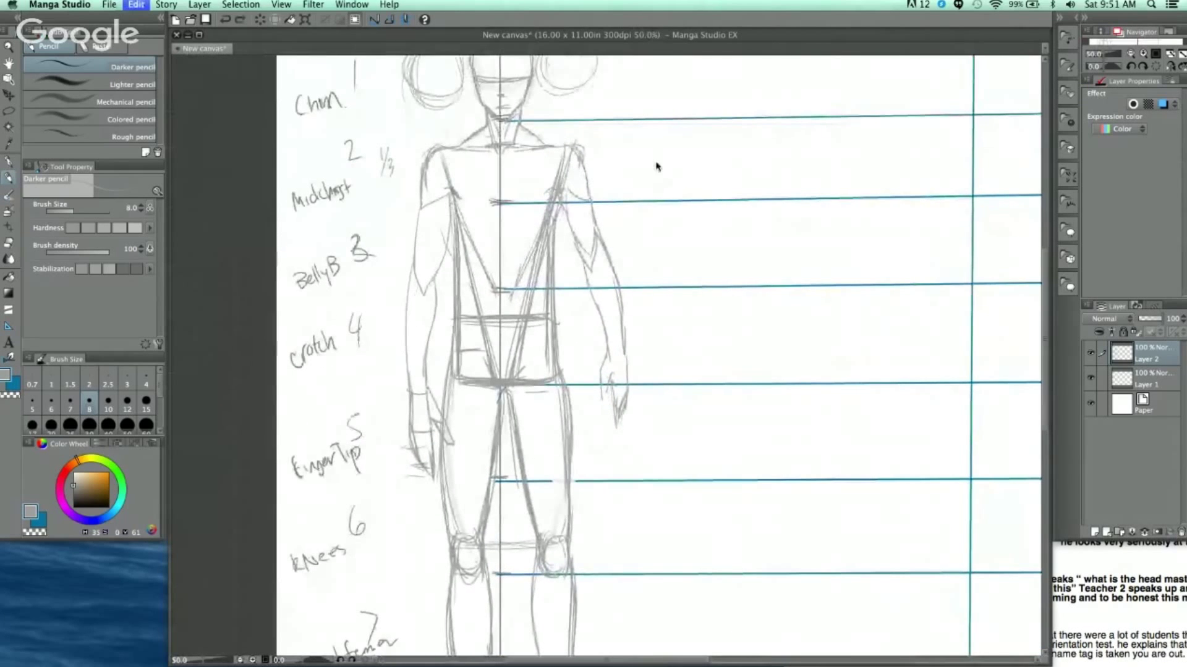
pyautogui.press('super+z')
pyautogui.press('super+z')
pyautogui.press('super+z')
pyautogui.press('super+z')
pyautogui.press('super+z')
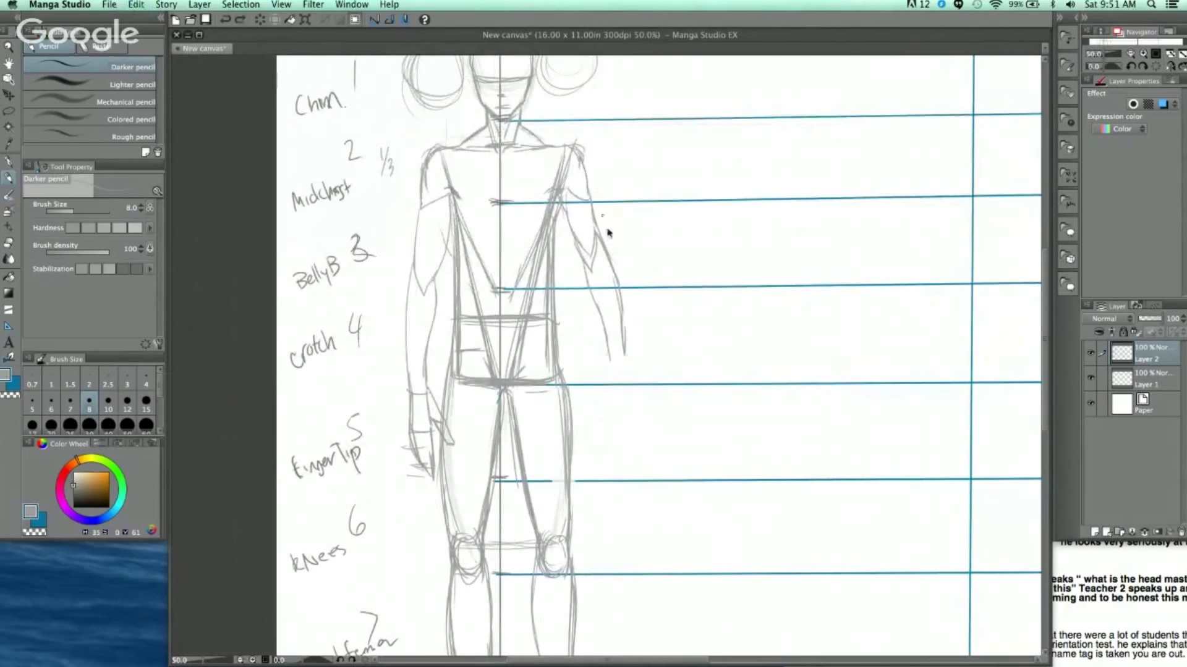
pyautogui.press('super+z')
pyautogui.press('super+z')
pyautogui.press('super+z')
pyautogui.press('super+z')
pyautogui.press('super+z')
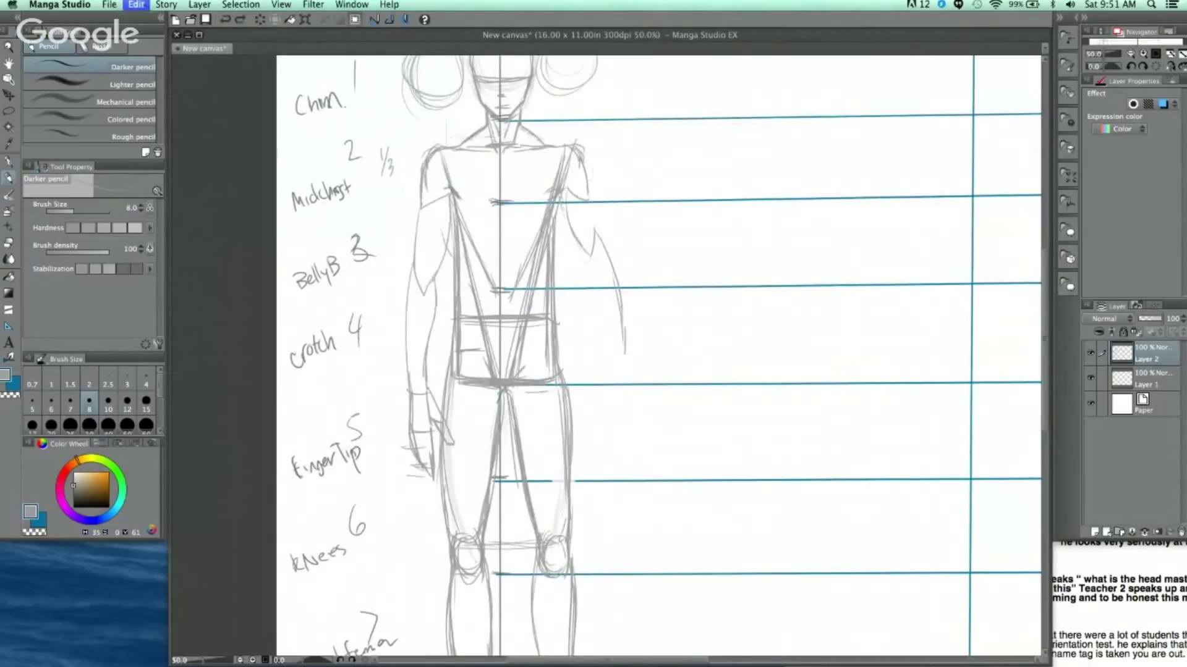
pyautogui.press('super+z')
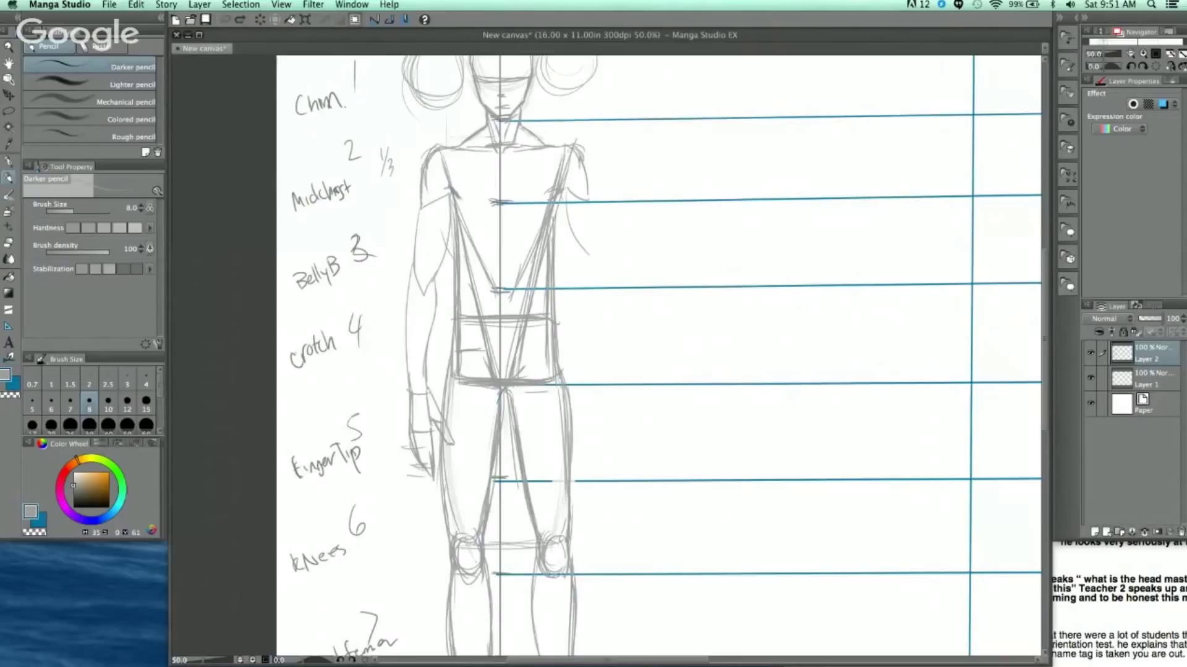
# Redraw the right-hand arm with a lower elbow near the belly-button line, both forearm contours and the outer upper arm
pyautogui.moveTo(590, 249)
pyautogui.mouseDown()
pyautogui.moveTo(574, 163)
pyautogui.moveTo(594, 220)
pyautogui.moveTo(570, 203)
pyautogui.moveTo(582, 276)
pyautogui.moveTo(621, 330)
pyautogui.moveTo(620, 371)
pyautogui.mouseUp()
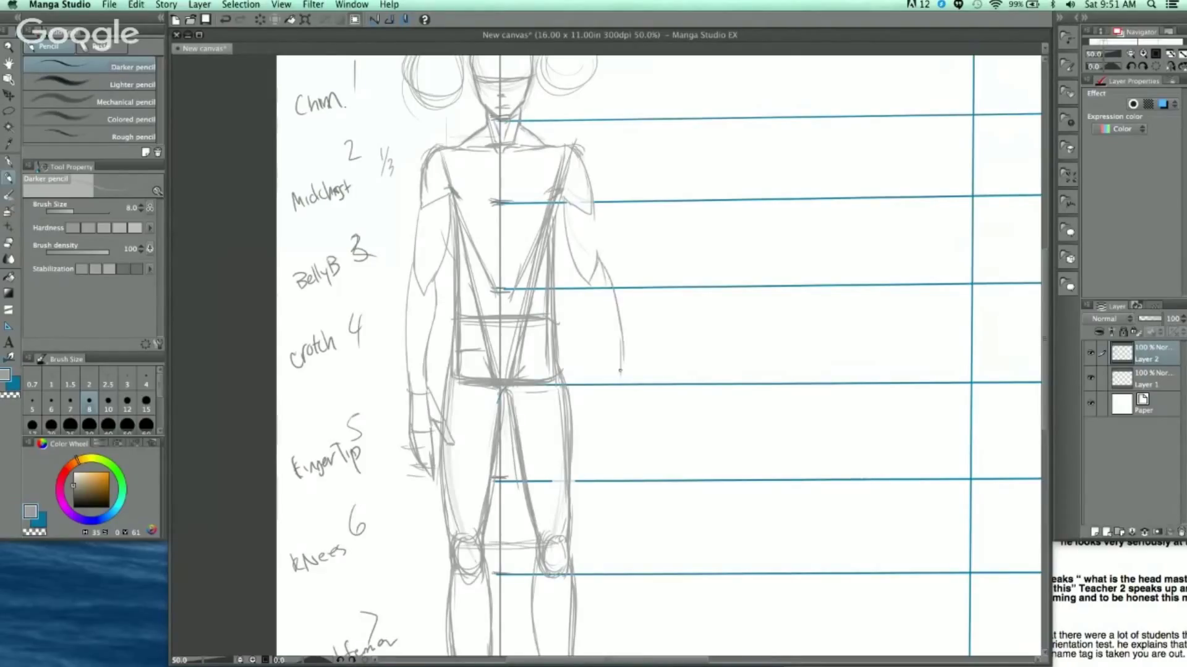
pyautogui.moveTo(605, 274); pyautogui.dragTo(620, 383)
pyautogui.moveTo(583, 280); pyautogui.dragTo(607, 376)
pyautogui.moveTo(587, 316); pyautogui.dragTo(606, 403)
pyautogui.moveTo(595, 207); pyautogui.dragTo(599, 258)
pyautogui.scroll(-2, 560, 208)
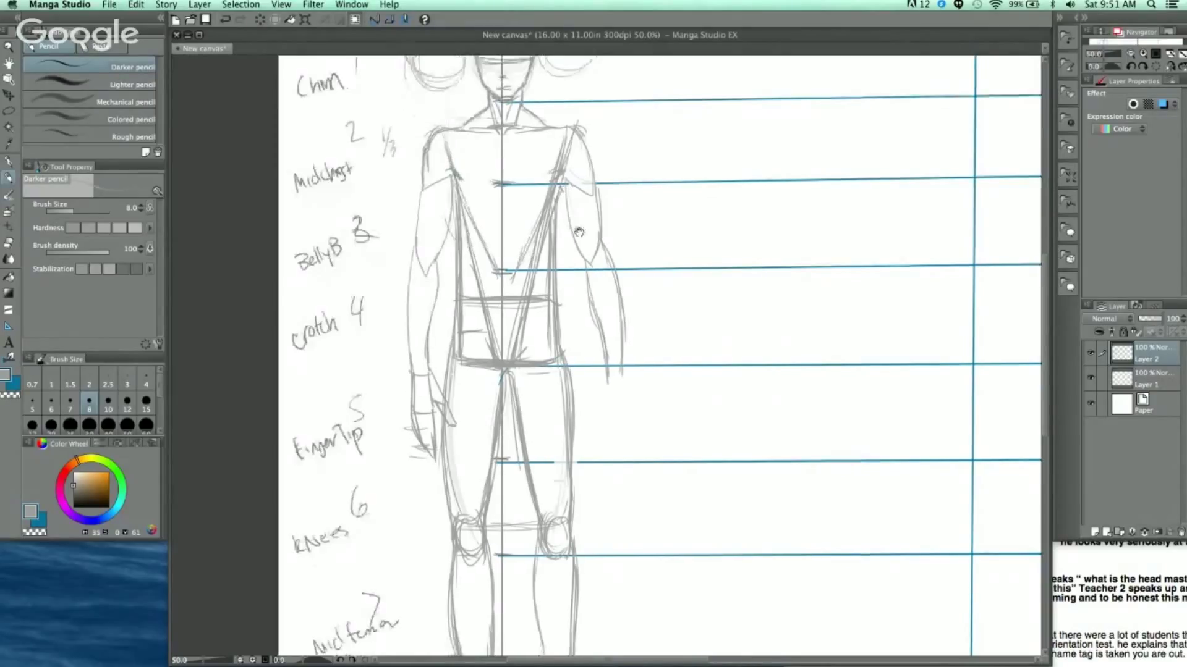
# Darken both sides of the torso from the armpits down towards the waist
pyautogui.moveTo(453, 195); pyautogui.dragTo(468, 262)
pyautogui.moveTo(454, 215); pyautogui.dragTo(469, 280)
pyautogui.moveTo(461, 238); pyautogui.dragTo(474, 288)
pyautogui.moveTo(449, 243); pyautogui.dragTo(455, 296)
pyautogui.moveTo(565, 215); pyautogui.dragTo(556, 252)
pyautogui.moveTo(552, 274); pyautogui.dragTo(549, 298)
# Sketch the right-hand arm's hand below the crotch line with wrist, thumb and fingers ending just above the fingertip line
pyautogui.scroll(-5, 605, 279)
pyautogui.moveTo(609, 270); pyautogui.dragTo(597, 353)
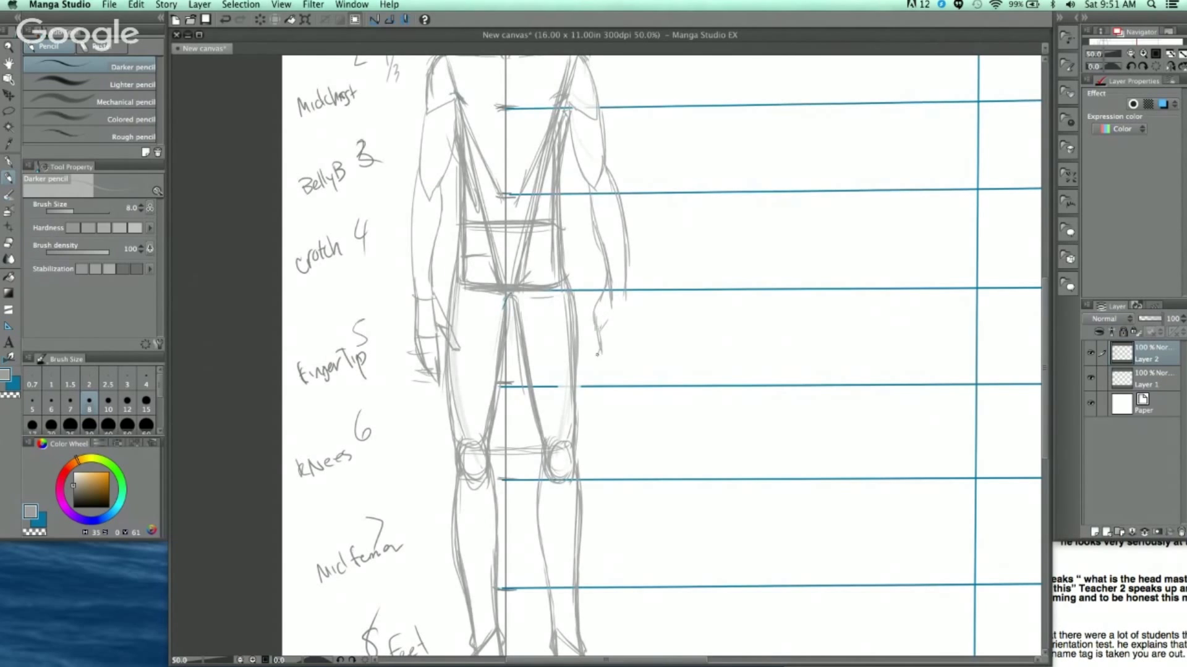
pyautogui.moveTo(617, 307); pyautogui.dragTo(625, 301)
pyautogui.moveTo(625, 288)
pyautogui.mouseDown()
pyautogui.moveTo(628, 341)
pyautogui.moveTo(612, 379)
pyautogui.mouseUp()
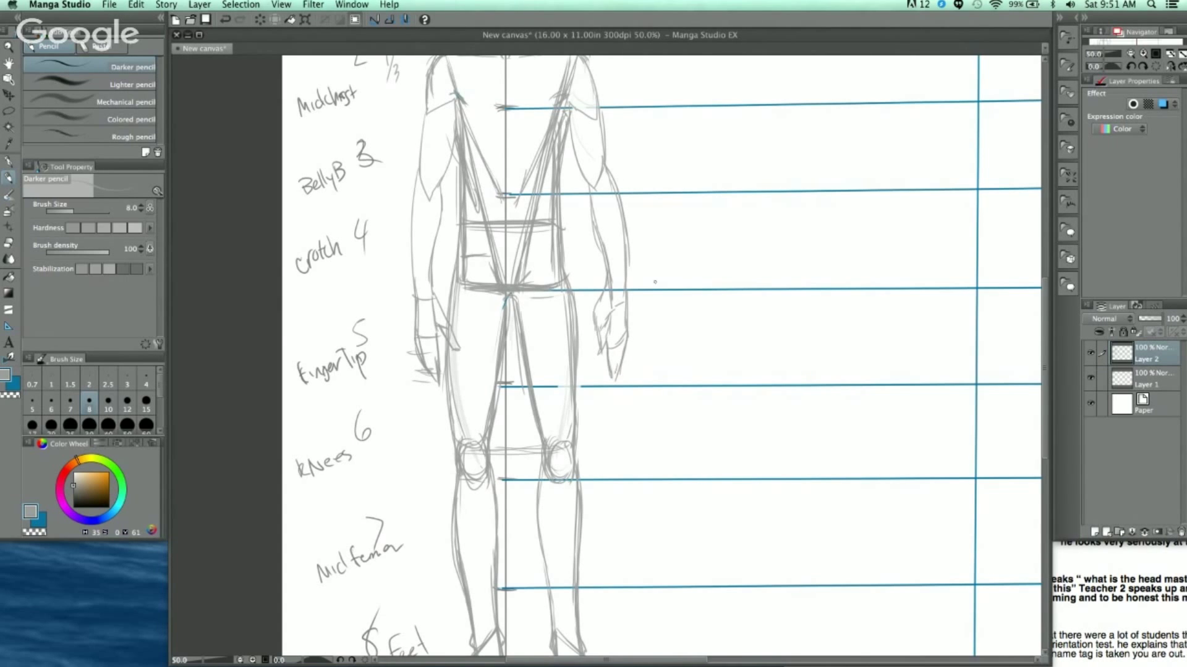
pyautogui.scroll(-2, 654, 282)
pyautogui.scroll(2, 677, 321)
pyautogui.moveTo(635, 277); pyautogui.dragTo(632, 306)
pyautogui.scroll(1, 587, 320)
pyautogui.moveTo(638, 352)
pyautogui.mouseDown()
pyautogui.moveTo(639, 318)
pyautogui.moveTo(591, 352)
pyautogui.mouseUp()
pyautogui.moveTo(597, 306)
pyautogui.mouseDown()
pyautogui.moveTo(588, 356)
pyautogui.moveTo(605, 312)
pyautogui.mouseUp()
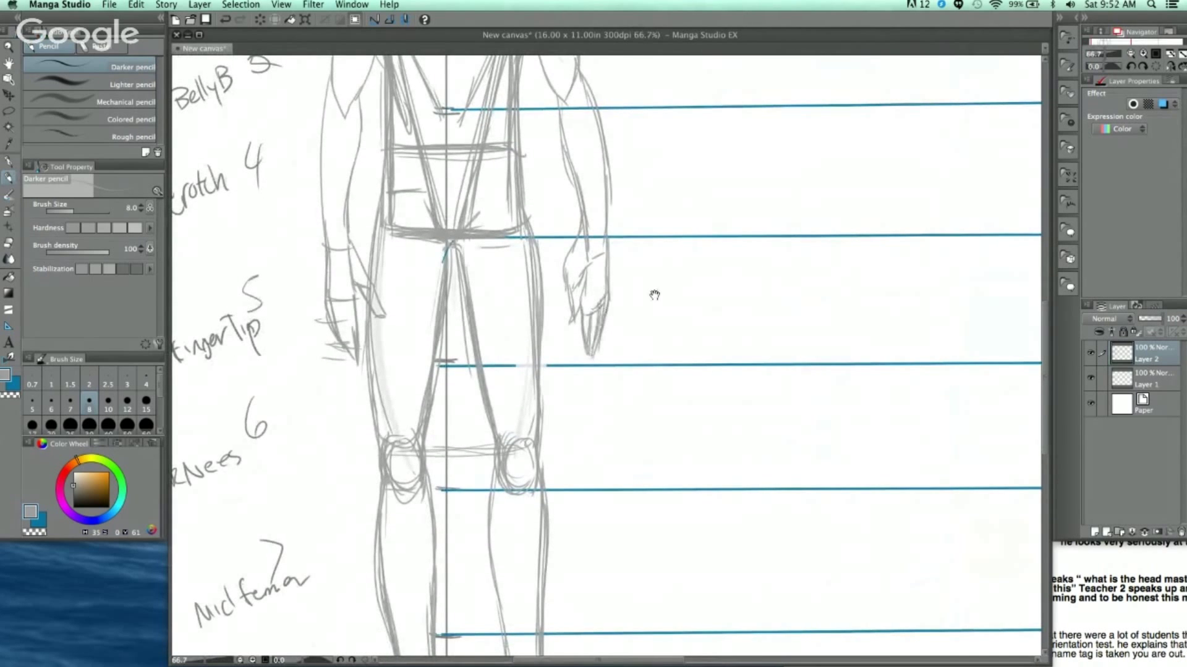
# Reinforce the outer curve of the right-hand shoulder down to the upper arm
pyautogui.moveTo(670, 228); pyautogui.dragTo(654, 294)
pyautogui.scroll(-1, 667, 194)
pyautogui.moveTo(699, 238); pyautogui.dragTo(636, 318)
pyautogui.scroll(-1, 615, 244)
pyautogui.scroll(2, 625, 347)
pyautogui.scroll(2, 587, 321)
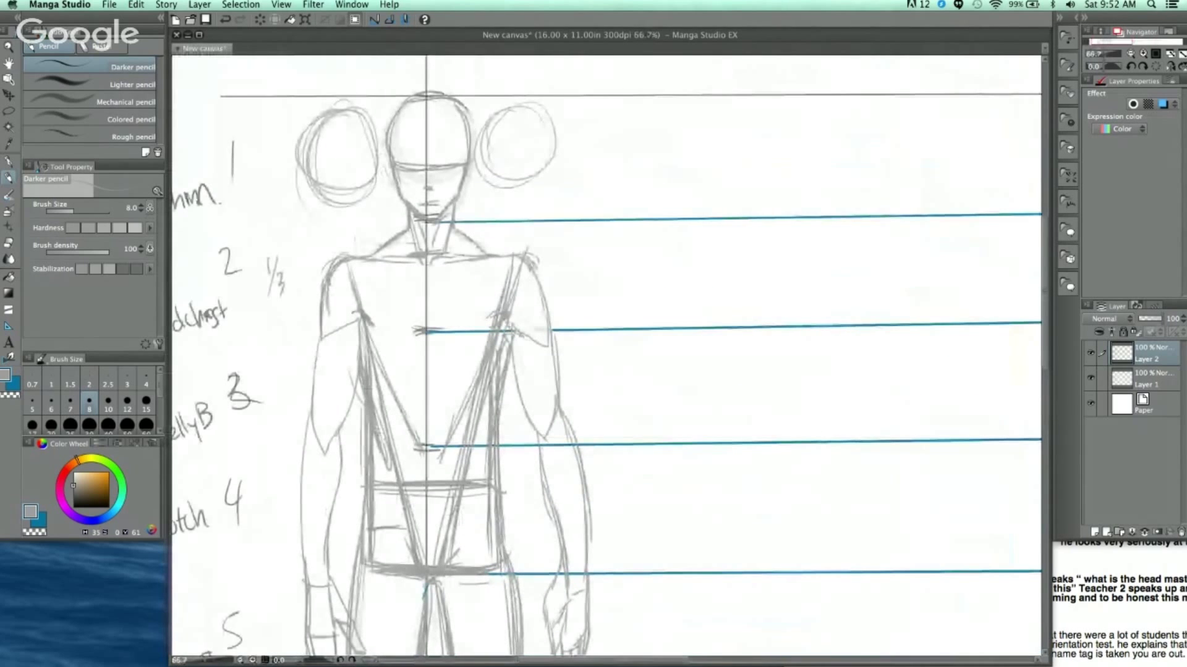
pyautogui.moveTo(535, 270)
pyautogui.mouseDown()
pyautogui.moveTo(550, 334)
pyautogui.moveTo(507, 258)
pyautogui.moveTo(574, 321)
pyautogui.mouseUp()
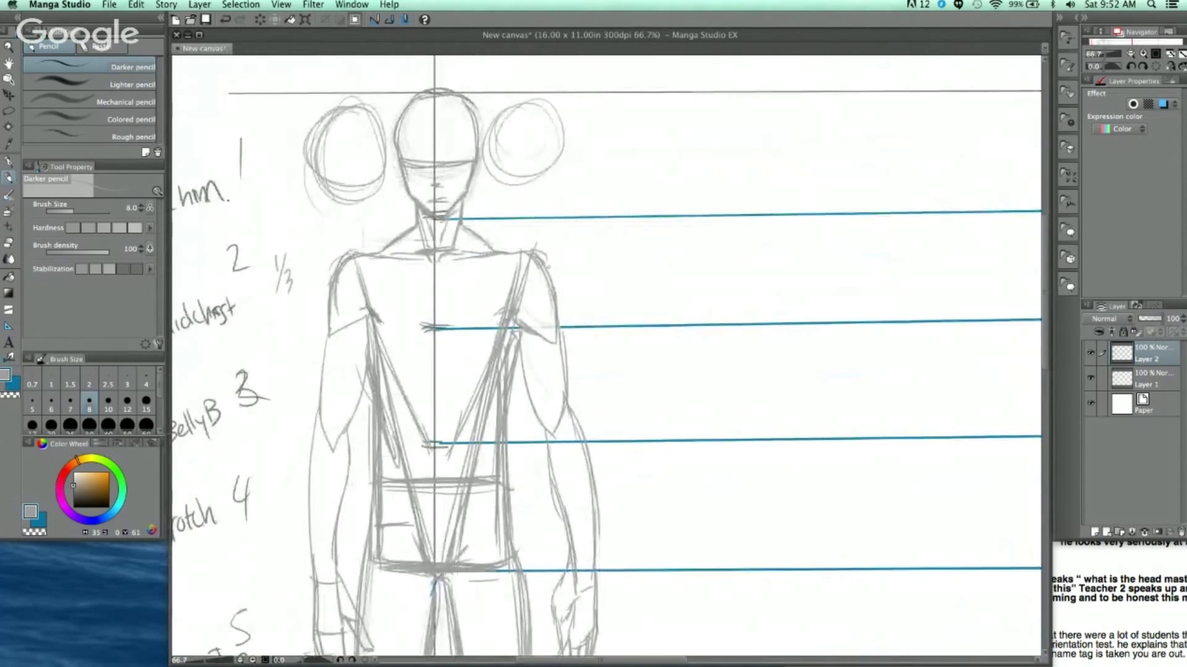
# Fade the torso's V-shaped and waist construction lines with a soft eraser
pyautogui.scroll(-2, 750, 328)
pyautogui.scroll(2, 684, 252)
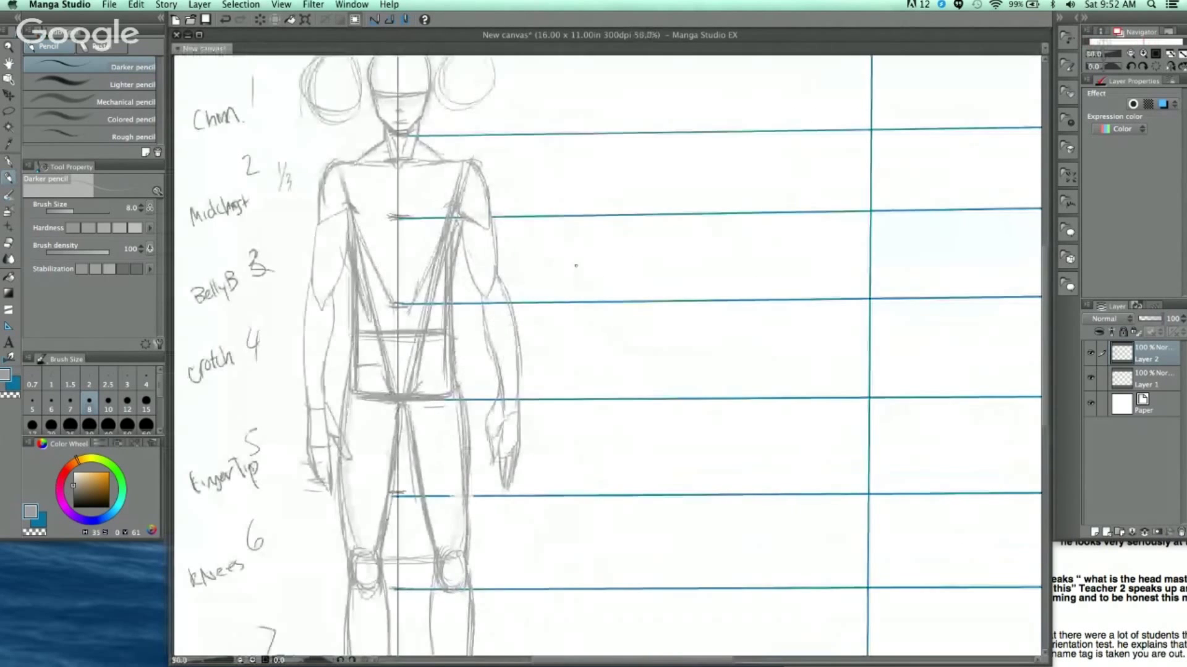
pyautogui.scroll(-2, 625, 291)
pyautogui.scroll(2, 616, 284)
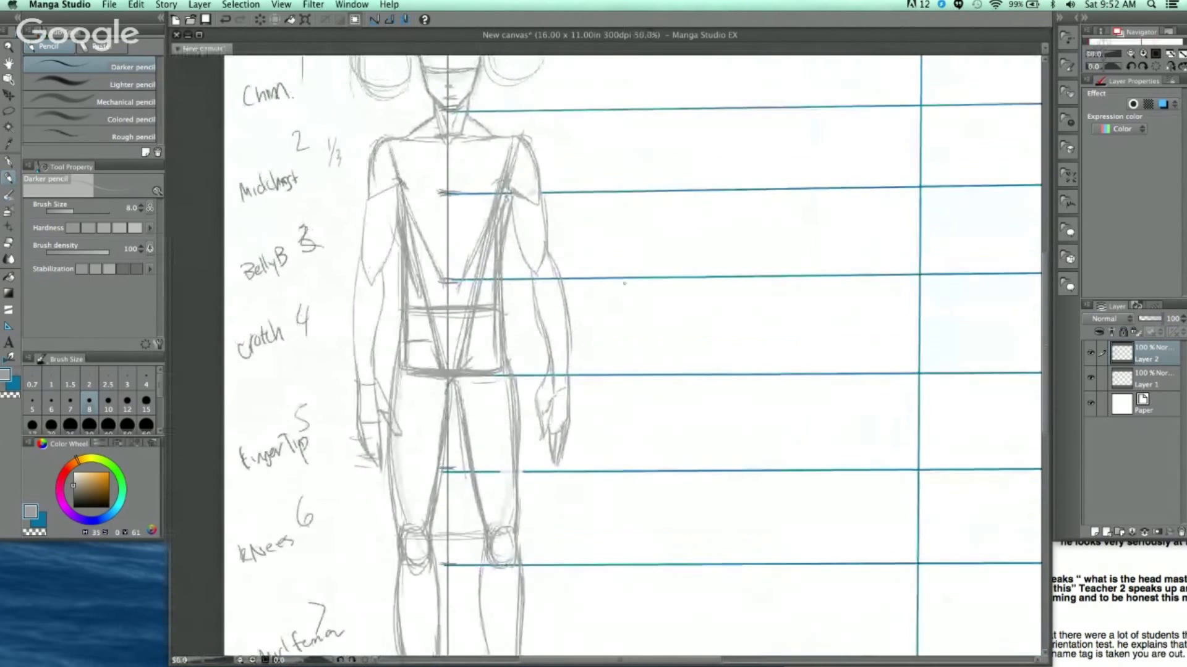
pyautogui.moveTo(420, 242)
pyautogui.mouseDown()
pyautogui.moveTo(430, 267)
pyautogui.moveTo(464, 244)
pyautogui.moveTo(487, 178)
pyautogui.mouseUp()
pyautogui.moveTo(488, 308); pyautogui.dragTo(495, 168)
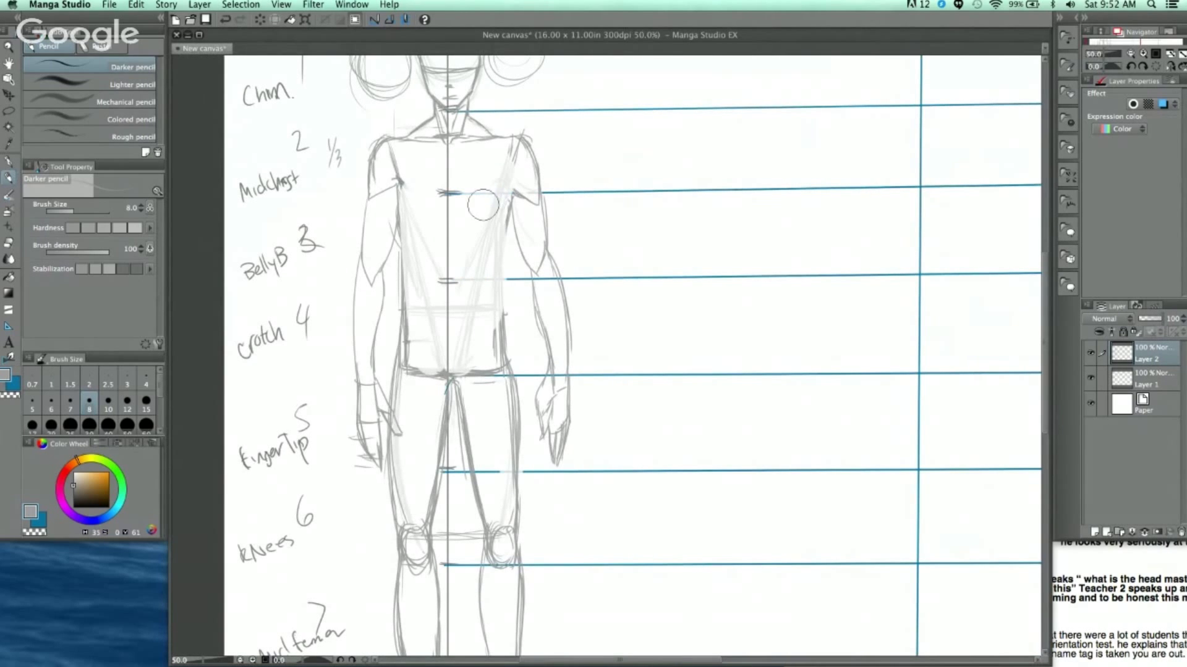
# Redraw both torso sides from armpit to hip and sketch the lower chest contours out to the armpits
pyautogui.moveTo(401, 209); pyautogui.dragTo(403, 260)
pyautogui.moveTo(513, 208); pyautogui.dragTo(505, 351)
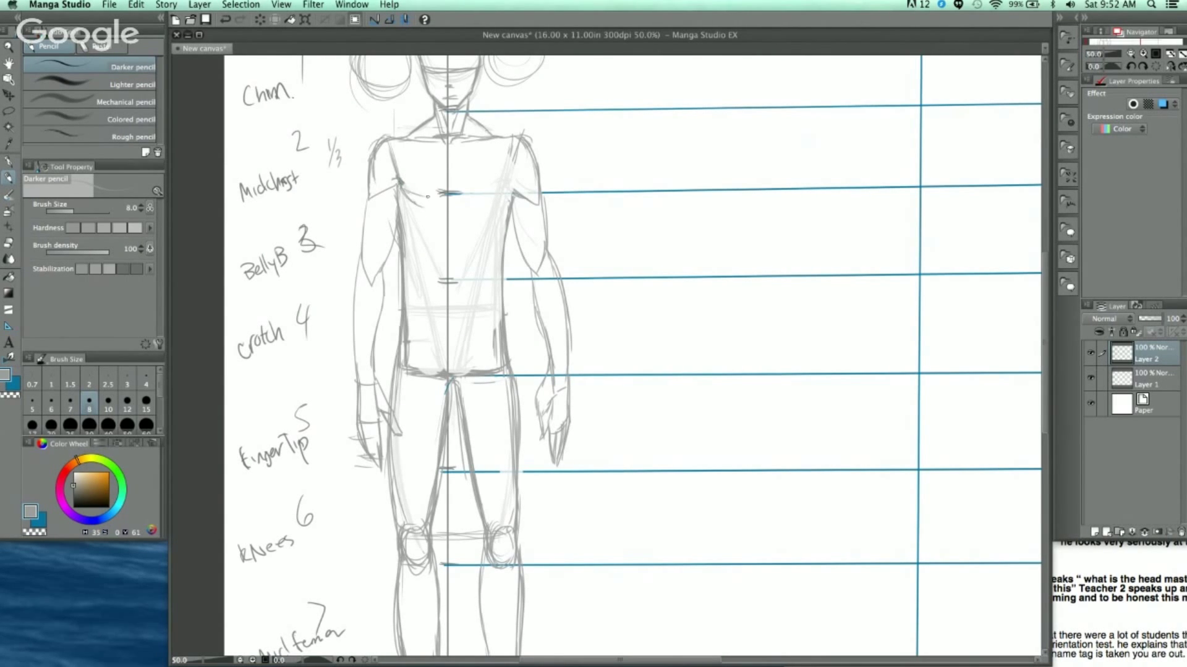
pyautogui.moveTo(519, 172); pyautogui.dragTo(510, 185)
# Draw the ribcage arch as two curved strokes on either side of the centre line between mid-chest and belly button
pyautogui.scroll(-1, 560, 199)
pyautogui.moveTo(583, 240); pyautogui.dragTo(555, 259)
pyautogui.scroll(2, 538, 219)
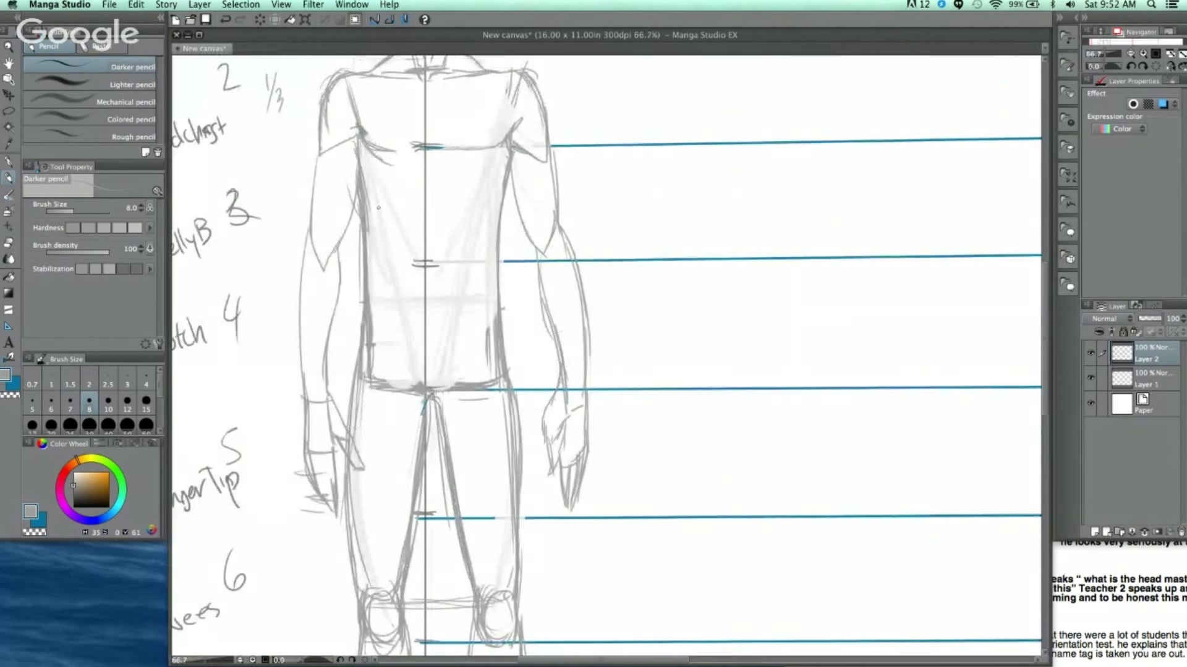
pyautogui.moveTo(434, 186); pyautogui.dragTo(480, 216)
pyautogui.moveTo(436, 188)
pyautogui.mouseDown()
pyautogui.moveTo(451, 193)
pyautogui.moveTo(382, 208)
pyautogui.mouseUp()
pyautogui.moveTo(511, 246); pyautogui.dragTo(514, 252)
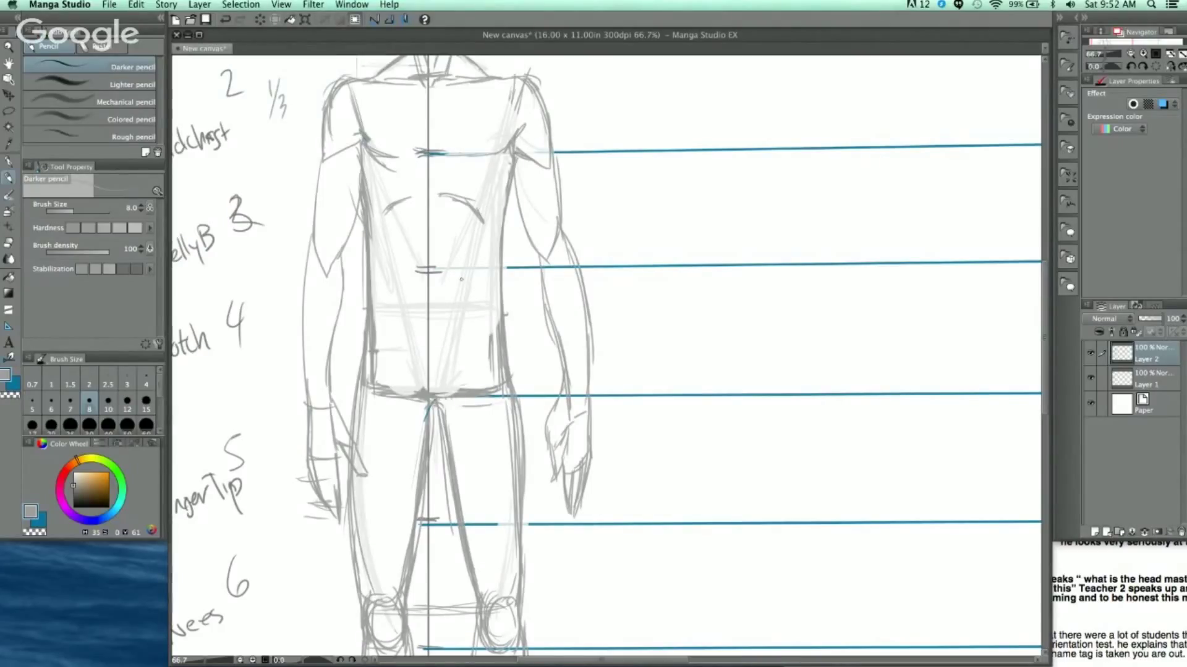
# Darken the right-hand side of the torso and the inner line of the left-hand upper arm
pyautogui.moveTo(537, 267); pyautogui.dragTo(545, 249)
pyautogui.moveTo(523, 150); pyautogui.dragTo(512, 297)
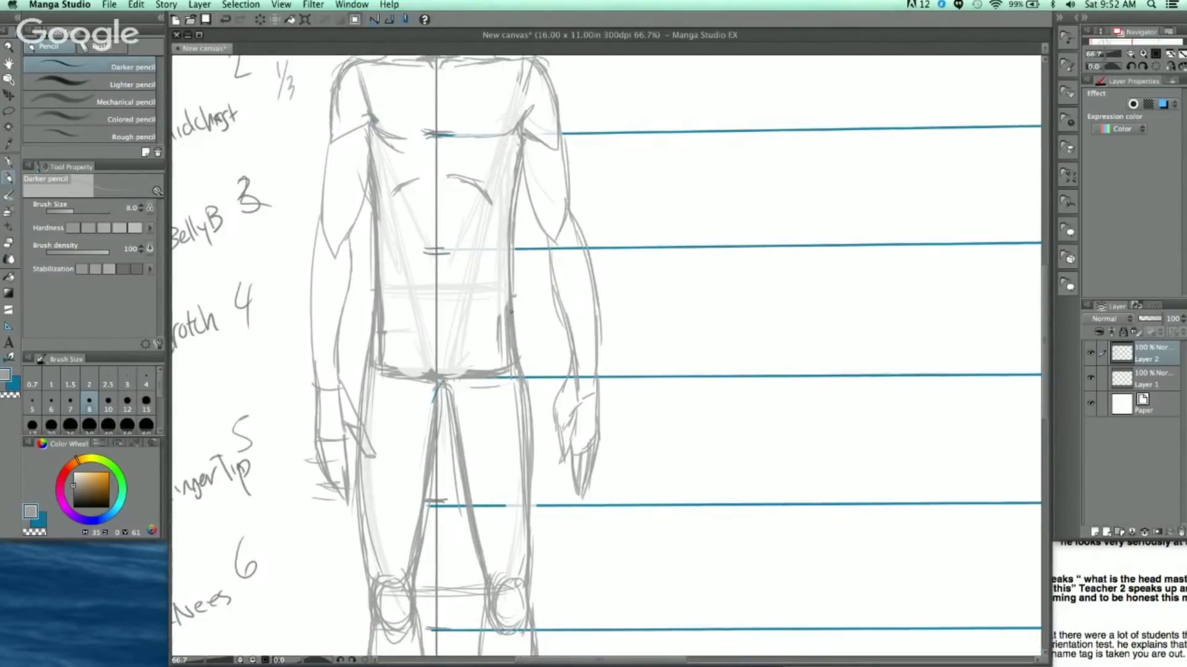
pyautogui.moveTo(369, 185); pyautogui.dragTo(347, 244)
pyautogui.moveTo(734, 326); pyautogui.dragTo(641, 359)
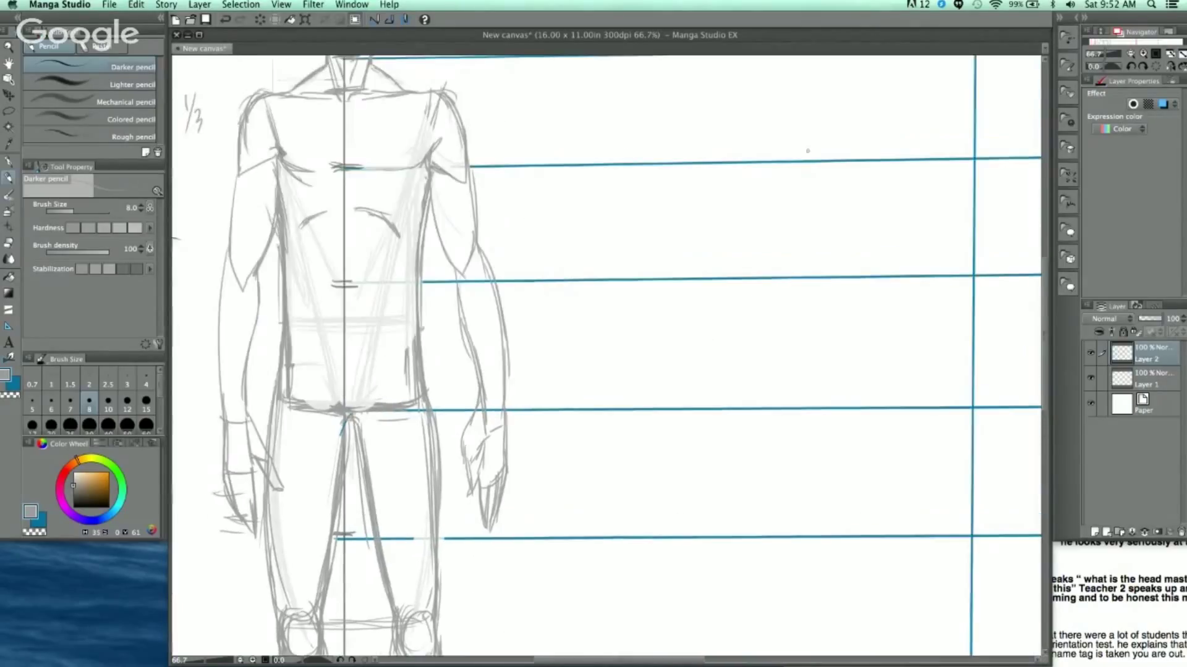
pyautogui.scroll(-1, 689, 233)
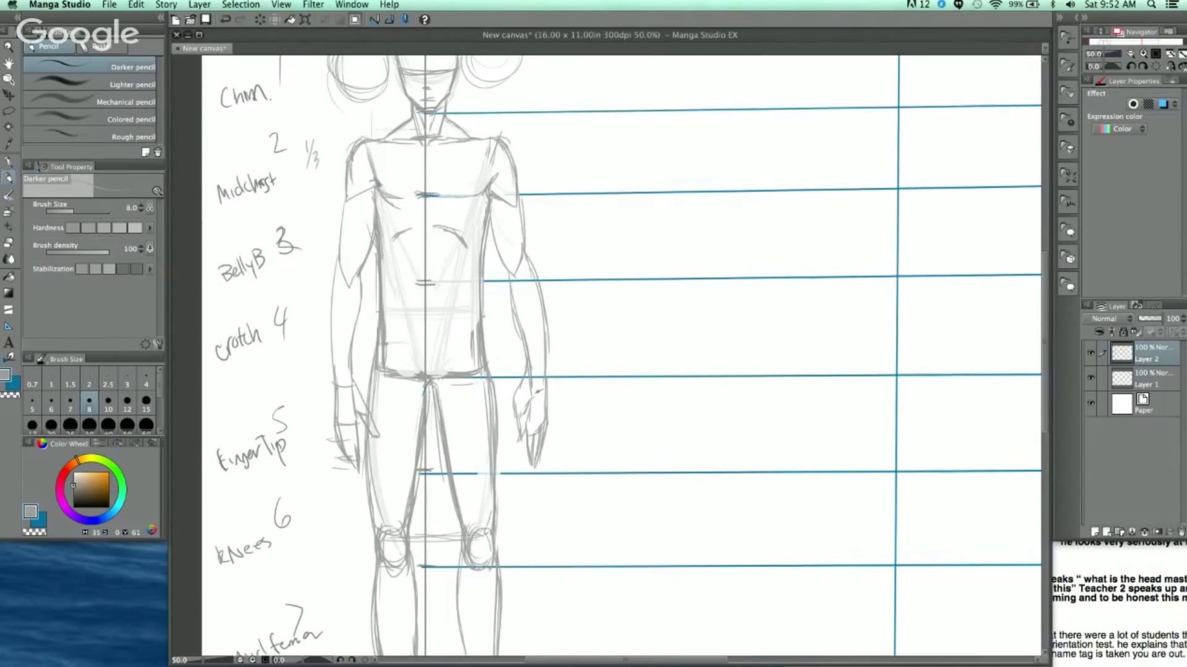
pyautogui.scroll(-2, 617, 219)
pyautogui.scroll(2, 644, 331)
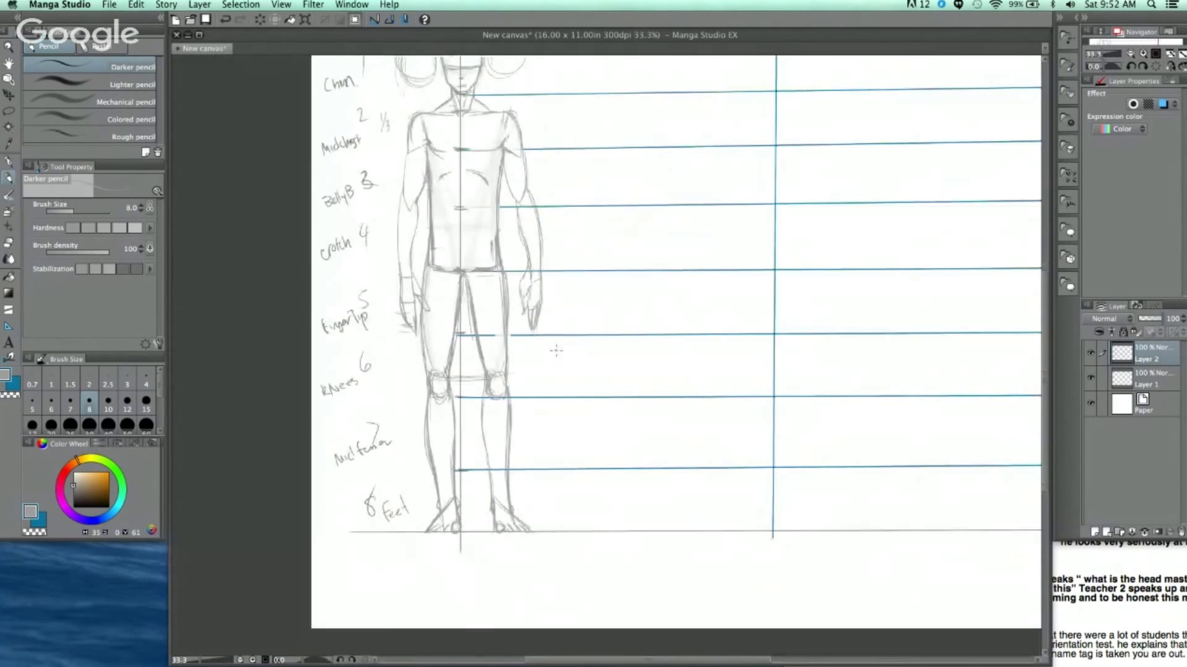
# Draw the sternum line down from the collarbone and darken the chest contour toward the right-hand armpit
pyautogui.scroll(3, 616, 405)
pyautogui.hscroll(4, 617, 405)
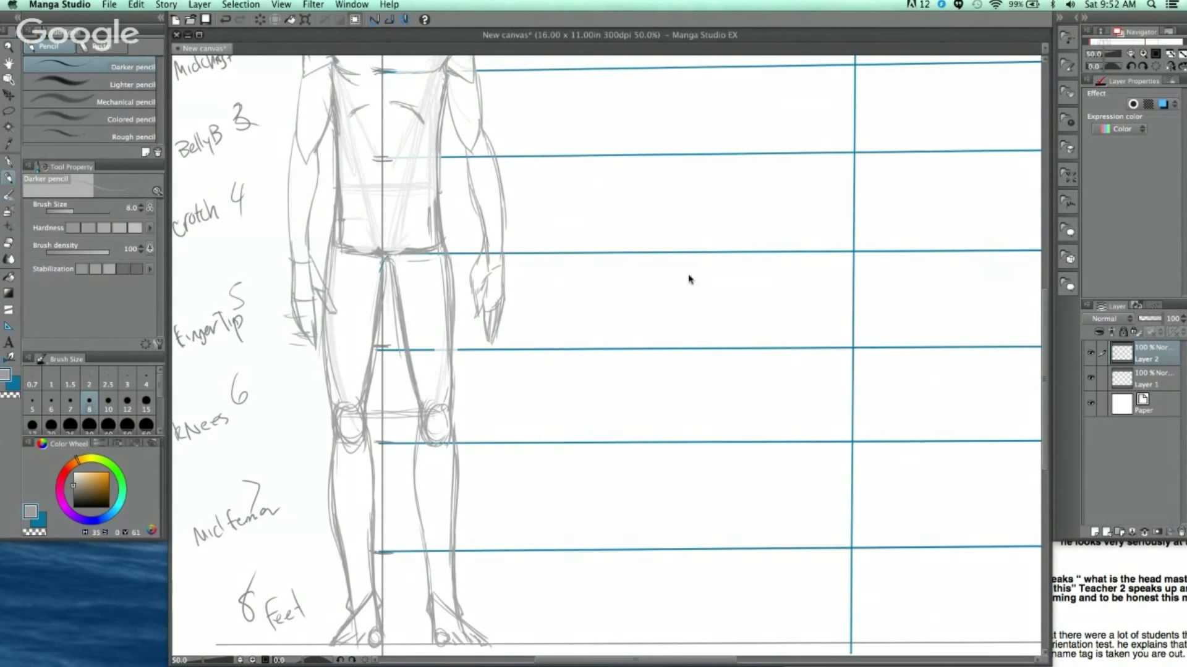
pyautogui.scroll(-1, 662, 328)
pyautogui.hscroll(3, 696, 332)
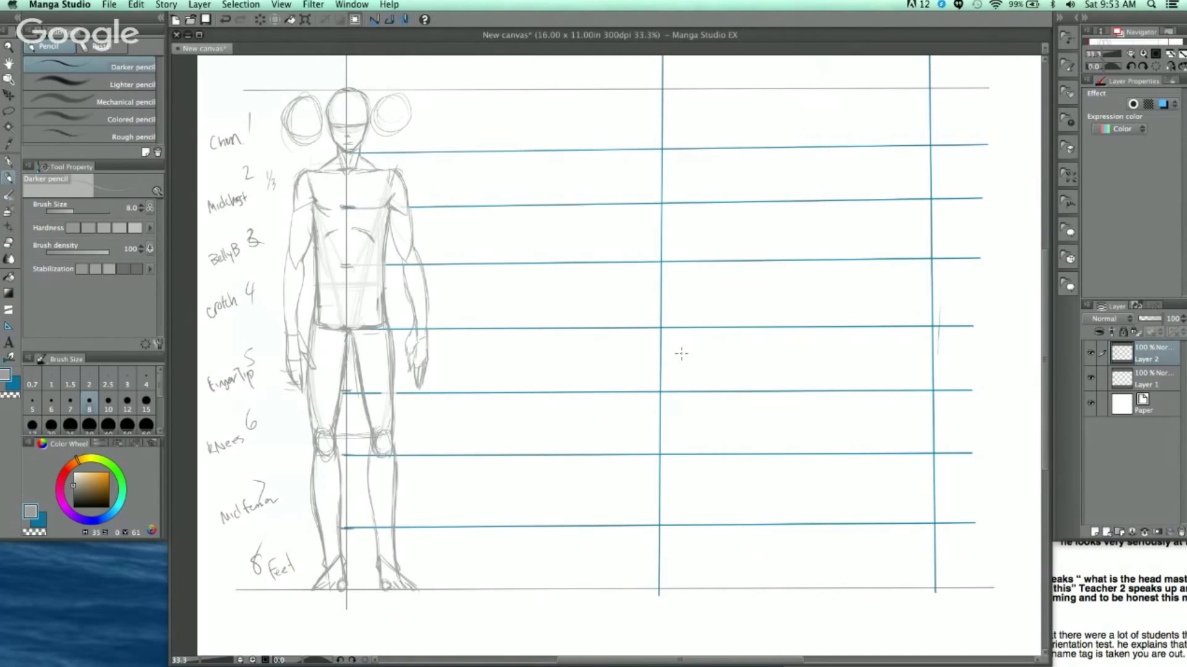
pyautogui.moveTo(502, 264)
pyautogui.mouseDown()
pyautogui.moveTo(550, 330)
pyautogui.moveTo(587, 299)
pyautogui.mouseUp()
pyautogui.scroll(3, 463, 263)
pyautogui.moveTo(379, 216)
pyautogui.mouseDown()
pyautogui.moveTo(383, 311)
pyautogui.moveTo(452, 311)
pyautogui.moveTo(497, 276)
pyautogui.mouseUp()
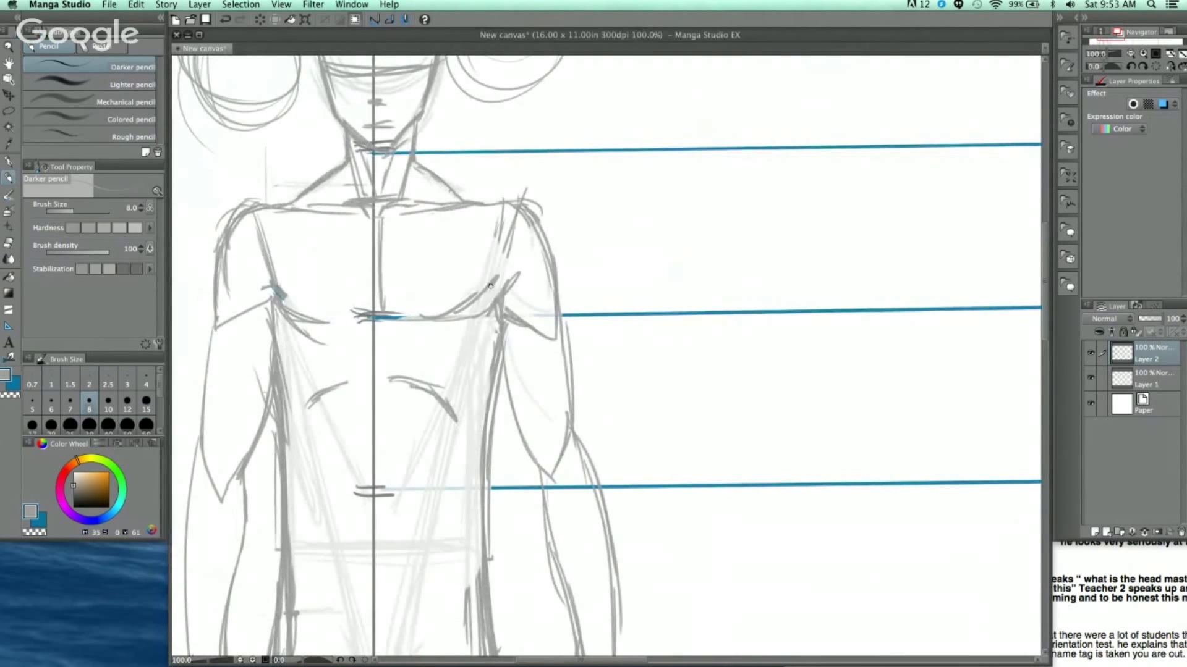
pyautogui.scroll(-3, 707, 185)
# On Layer 1, rough in a second figure's head oval on the middle vertical guide, just below the chin line
pyautogui.click(1153, 381)
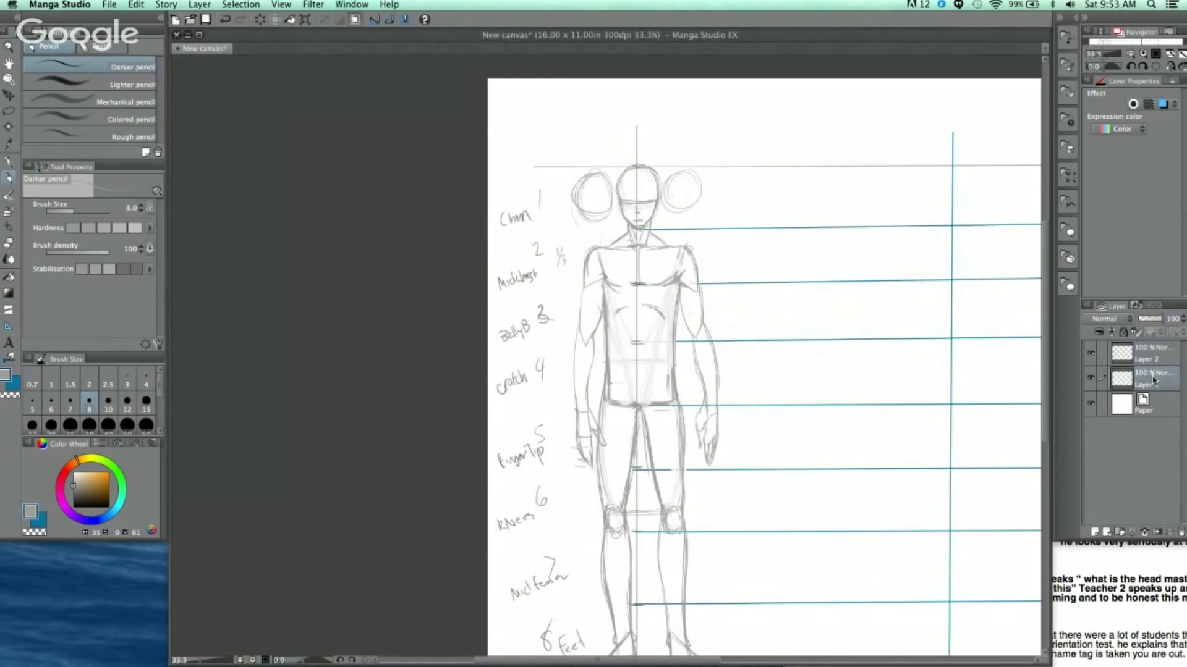
pyautogui.moveTo(781, 397); pyautogui.dragTo(503, 342)
pyautogui.scroll(1, 572, 215)
pyautogui.hscroll(3, 657, 279)
pyautogui.scroll(-1, 643, 252)
pyautogui.hscroll(2, 741, 270)
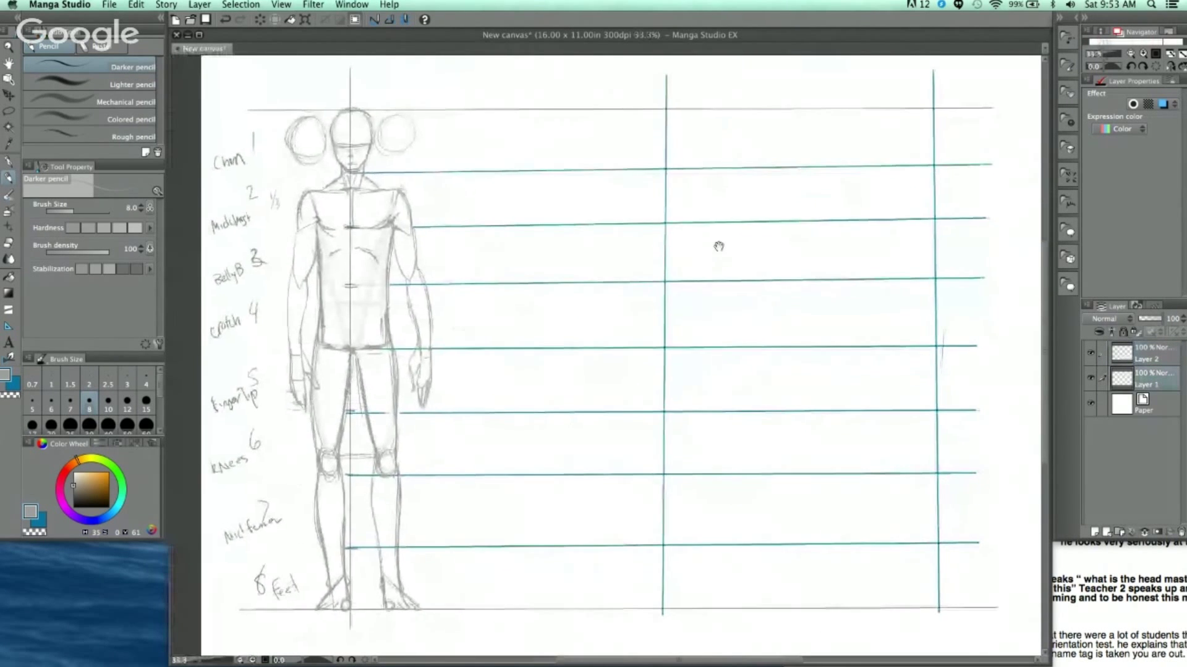
pyautogui.hscroll(1, 719, 246)
pyautogui.scroll(2, 710, 266)
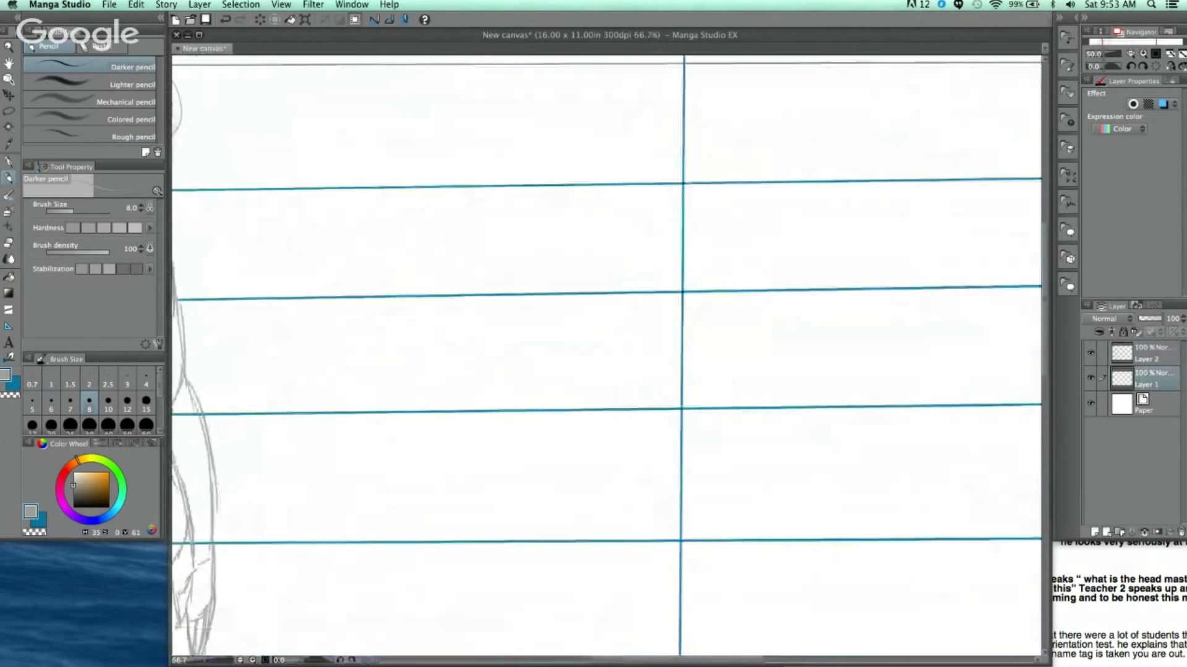
pyautogui.moveTo(833, 258); pyautogui.dragTo(591, 240)
pyautogui.moveTo(678, 244); pyautogui.dragTo(754, 259)
pyautogui.moveTo(524, 194); pyautogui.dragTo(533, 239)
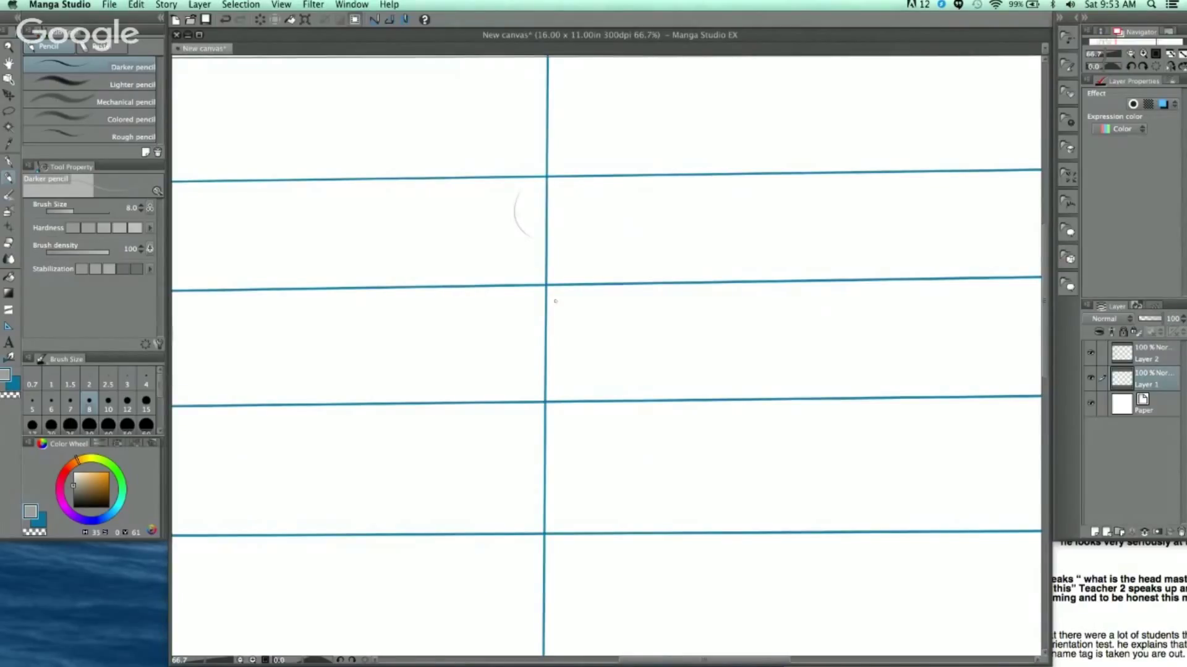
pyautogui.scroll(-2, 645, 235)
pyautogui.moveTo(532, 159)
pyautogui.mouseDown()
pyautogui.moveTo(521, 165)
pyautogui.moveTo(582, 204)
pyautogui.moveTo(535, 154)
pyautogui.moveTo(559, 238)
pyautogui.moveTo(533, 154)
pyautogui.moveTo(567, 241)
pyautogui.moveTo(514, 228)
pyautogui.moveTo(536, 263)
pyautogui.moveTo(558, 264)
pyautogui.mouseUp()
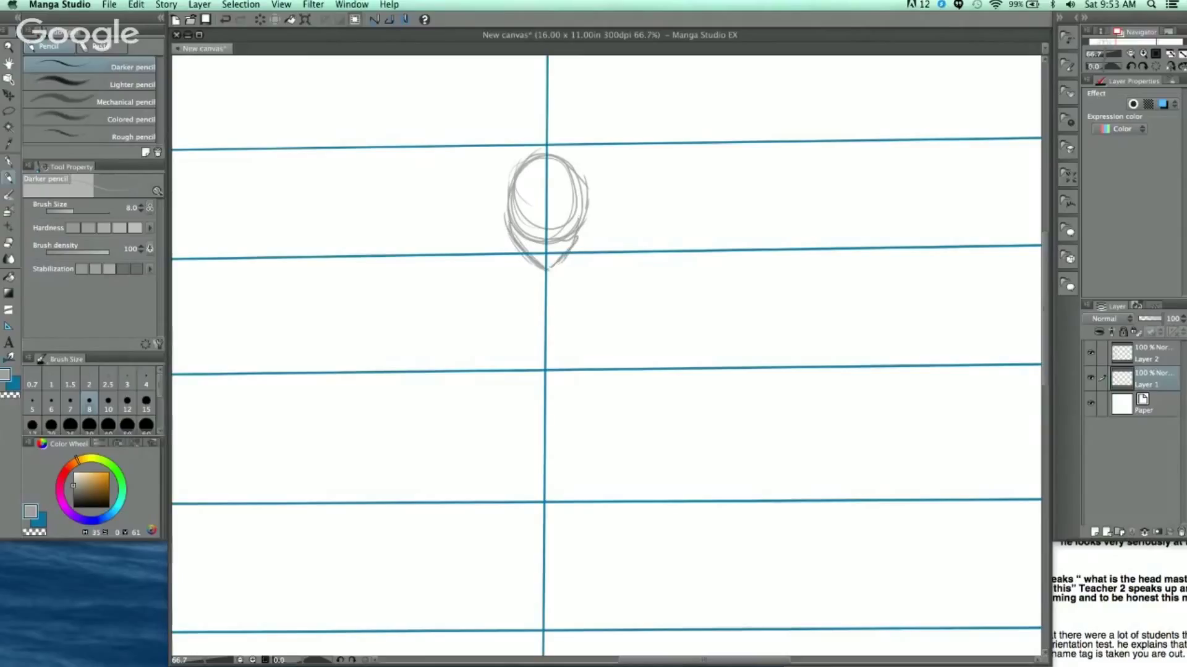
# Shape the second figure's jaw and chin to a point just past the mid-chest line
pyautogui.moveTo(507, 183); pyautogui.dragTo(548, 272)
pyautogui.moveTo(585, 217); pyautogui.dragTo(572, 251)
pyautogui.moveTo(586, 181); pyautogui.dragTo(582, 223)
pyautogui.moveTo(582, 228); pyautogui.dragTo(571, 261)
pyautogui.moveTo(504, 207)
pyautogui.mouseDown()
pyautogui.moveTo(535, 156)
pyautogui.moveTo(580, 210)
pyautogui.mouseUp()
pyautogui.moveTo(668, 222)
pyautogui.mouseDown()
pyautogui.moveTo(678, 176)
pyautogui.moveTo(647, 278)
pyautogui.moveTo(670, 272)
pyautogui.mouseUp()
# Draw the second figure's neck, a horizontal collarbone line beneath it, and sloping shoulders ending in rounded caps
pyautogui.press('super+plus')
pyautogui.moveTo(512, 260); pyautogui.dragTo(633, 260)
pyautogui.moveTo(556, 224); pyautogui.dragTo(558, 262)
pyautogui.moveTo(601, 228); pyautogui.dragTo(598, 263)
pyautogui.moveTo(598, 264)
pyautogui.mouseDown()
pyautogui.moveTo(599, 217)
pyautogui.moveTo(506, 262)
pyautogui.mouseUp()
pyautogui.moveTo(604, 233); pyautogui.dragTo(656, 260)
pyautogui.moveTo(504, 263)
pyautogui.mouseDown()
pyautogui.moveTo(460, 291)
pyautogui.moveTo(496, 263)
pyautogui.moveTo(478, 264)
pyautogui.moveTo(447, 287)
pyautogui.mouseUp()
pyautogui.moveTo(666, 260); pyautogui.dragTo(714, 281)
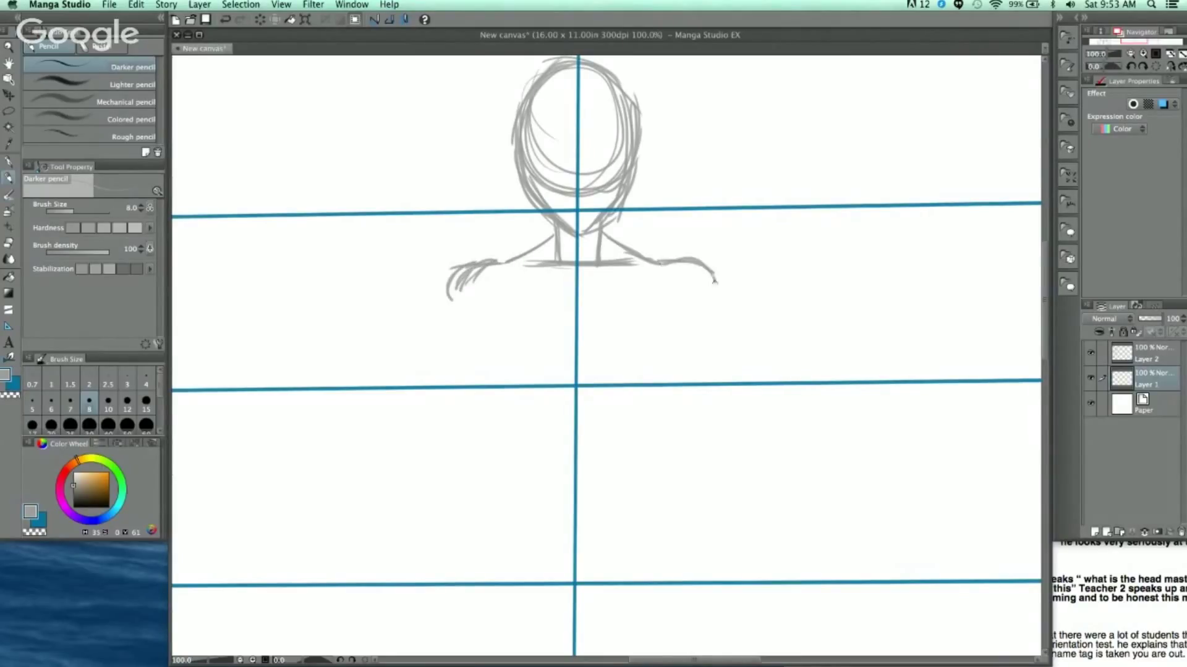
pyautogui.moveTo(514, 150)
pyautogui.mouseDown()
pyautogui.moveTo(476, 104)
pyautogui.moveTo(498, 189)
pyautogui.mouseUp()
pyautogui.moveTo(498, 137)
pyautogui.mouseDown()
pyautogui.moveTo(427, 149)
pyautogui.moveTo(447, 189)
pyautogui.mouseUp()
pyautogui.moveTo(662, 108)
pyautogui.mouseDown()
pyautogui.moveTo(643, 142)
pyautogui.moveTo(657, 199)
pyautogui.mouseUp()
pyautogui.moveTo(703, 117); pyautogui.dragTo(701, 196)
pyautogui.moveTo(643, 124); pyautogui.dragTo(699, 194)
pyautogui.moveTo(463, 98); pyautogui.dragTo(501, 197)
pyautogui.press('super+z')
pyautogui.press('super+z')
pyautogui.press('super+z')
pyautogui.press('super+z')
pyautogui.press('super+z')
pyautogui.press('super+z')
# Extend both of the second figure's shoulder curves downward and darken them
pyautogui.scroll(-2, 511, 202)
pyautogui.moveTo(462, 210)
pyautogui.mouseDown()
pyautogui.moveTo(447, 258)
pyautogui.moveTo(458, 261)
pyautogui.mouseUp()
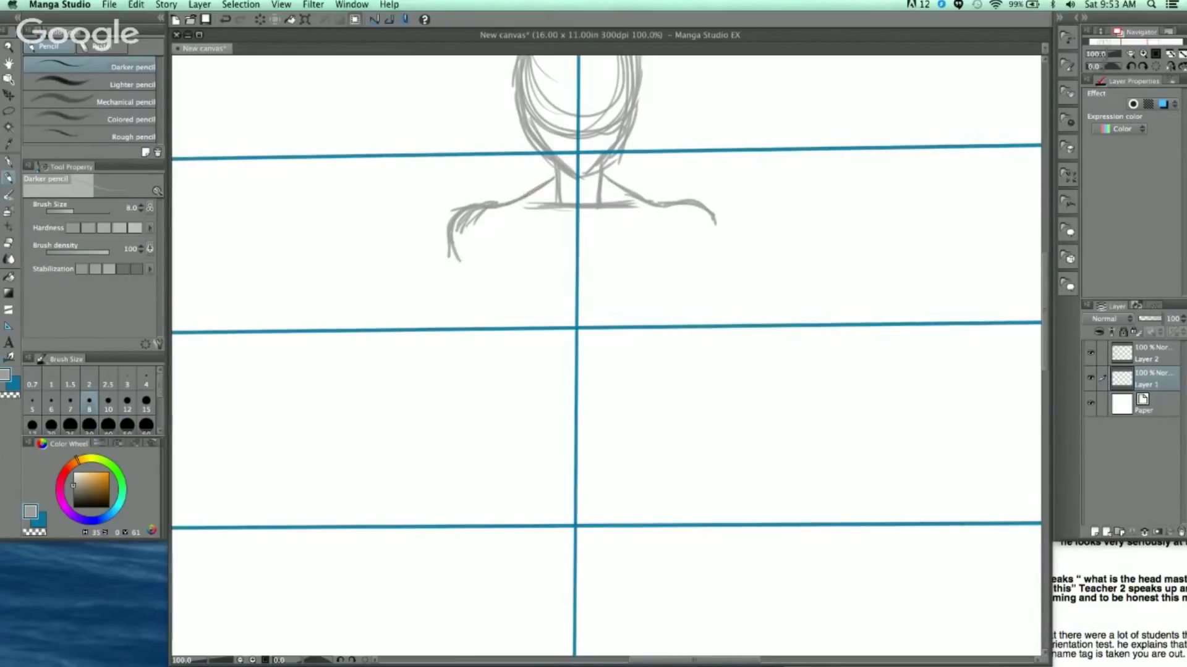
pyautogui.moveTo(614, 180)
pyautogui.mouseDown()
pyautogui.moveTo(676, 202)
pyautogui.moveTo(706, 246)
pyautogui.mouseUp()
pyautogui.moveTo(451, 247)
pyautogui.mouseDown()
pyautogui.moveTo(454, 279)
pyautogui.moveTo(462, 275)
pyautogui.mouseUp()
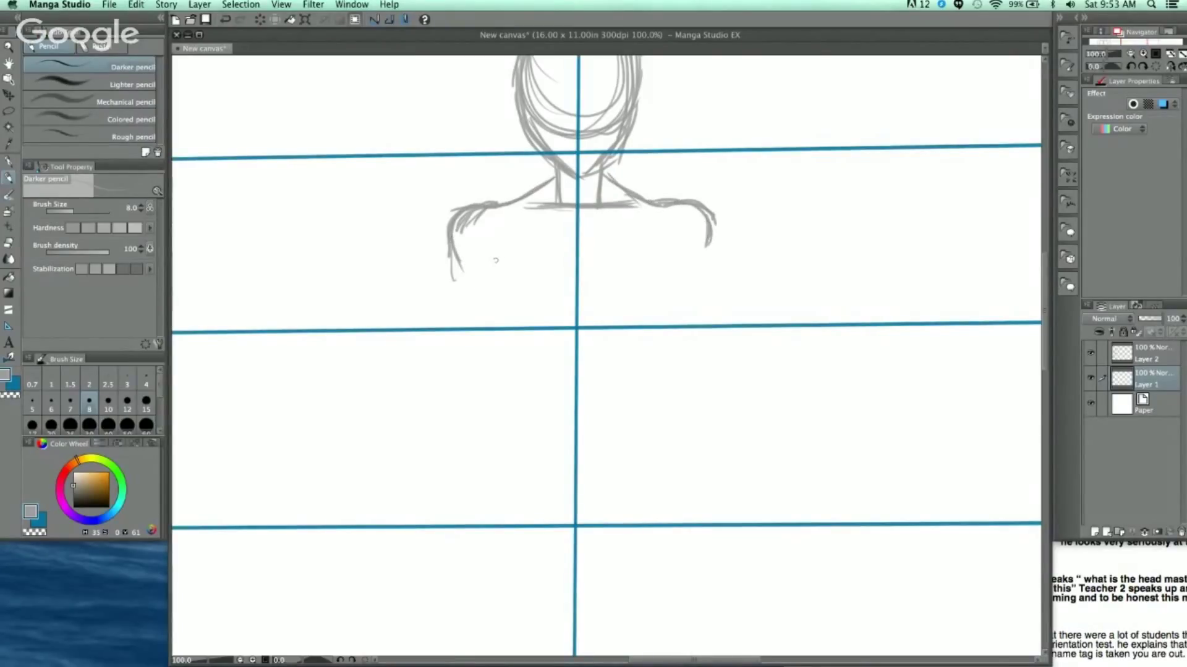
# Mark the second figure's hip position with short horizontal strokes on the middle guide, midway between the crotch and fingertip lines
pyautogui.scroll(-3, 627, 283)
pyautogui.moveTo(741, 409); pyautogui.dragTo(668, 291)
pyautogui.scroll(1, 669, 314)
pyautogui.scroll(-1, 677, 377)
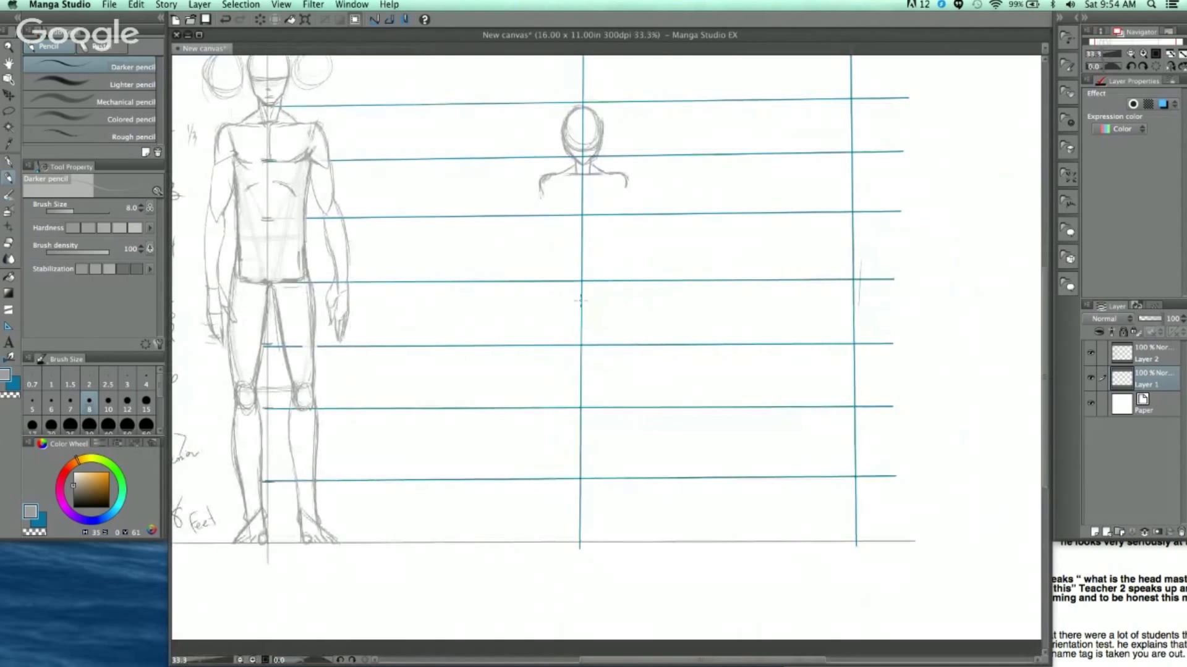
pyautogui.moveTo(570, 312); pyautogui.dragTo(598, 306)
pyautogui.scroll(1, 631, 281)
pyautogui.scroll(2, 620, 313)
pyautogui.moveTo(486, 180); pyautogui.dragTo(543, 410)
pyautogui.press('super+z')
pyautogui.press('super+z')
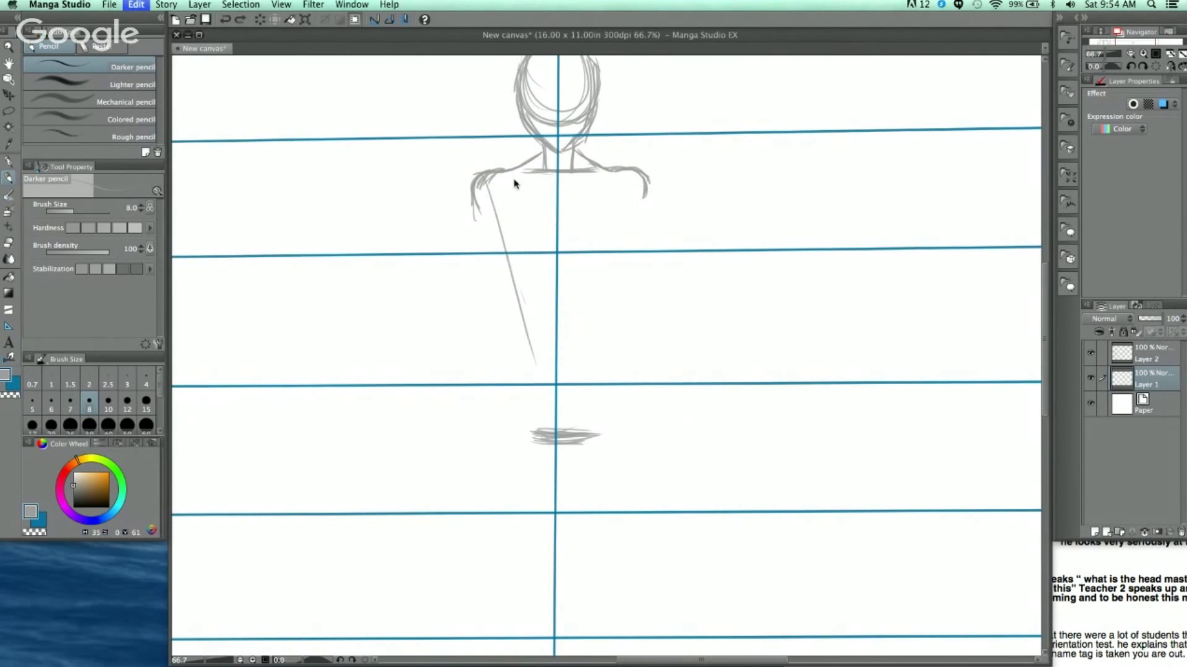
# Sketch tapering torso lines from both shoulders to the hip mark, plus an inner V meeting on the centre line above the crotch line
pyautogui.moveTo(486, 184); pyautogui.dragTo(543, 432)
pyautogui.moveTo(498, 293); pyautogui.dragTo(543, 415)
pyautogui.moveTo(480, 196)
pyautogui.mouseDown()
pyautogui.moveTo(556, 454)
pyautogui.moveTo(636, 170)
pyautogui.moveTo(578, 396)
pyautogui.mouseUp()
pyautogui.moveTo(595, 332); pyautogui.dragTo(576, 433)
pyautogui.moveTo(499, 192); pyautogui.dragTo(556, 352)
pyautogui.moveTo(535, 300)
pyautogui.mouseDown()
pyautogui.moveTo(554, 340)
pyautogui.moveTo(636, 175)
pyautogui.mouseUp()
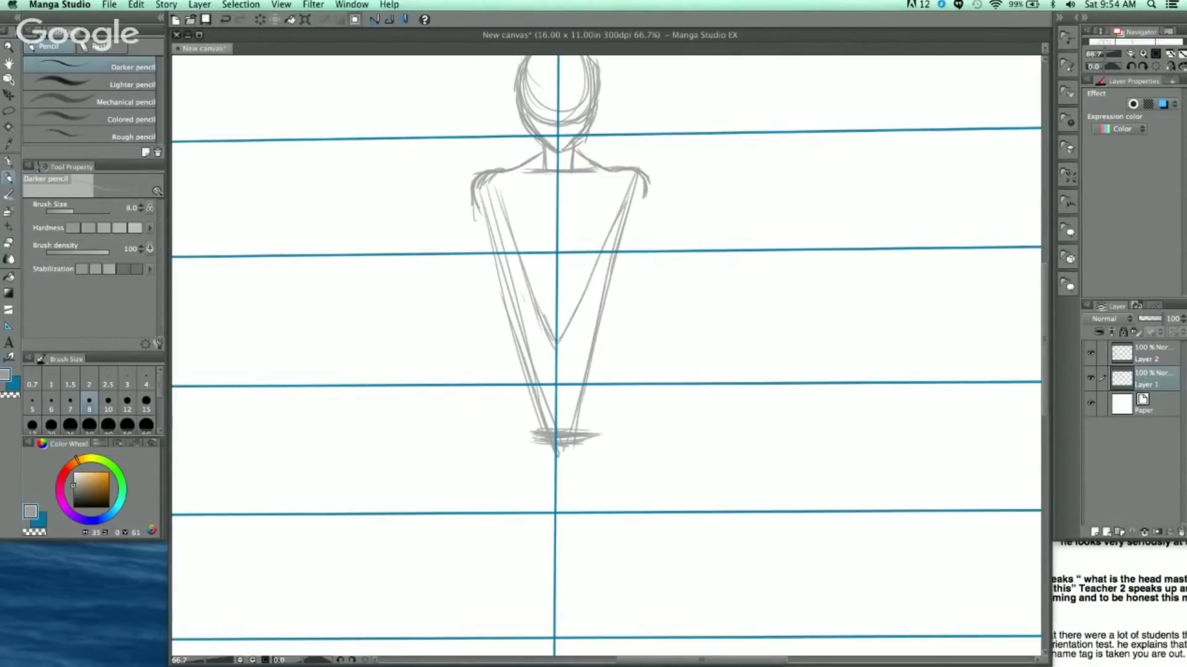
pyautogui.moveTo(490, 177); pyautogui.dragTo(541, 322)
pyautogui.moveTo(509, 238); pyautogui.dragTo(555, 334)
# Draw near-vertical torso sides from around the belly button line to the hips and join them with a wider hip line
pyautogui.moveTo(573, 377); pyautogui.dragTo(578, 347)
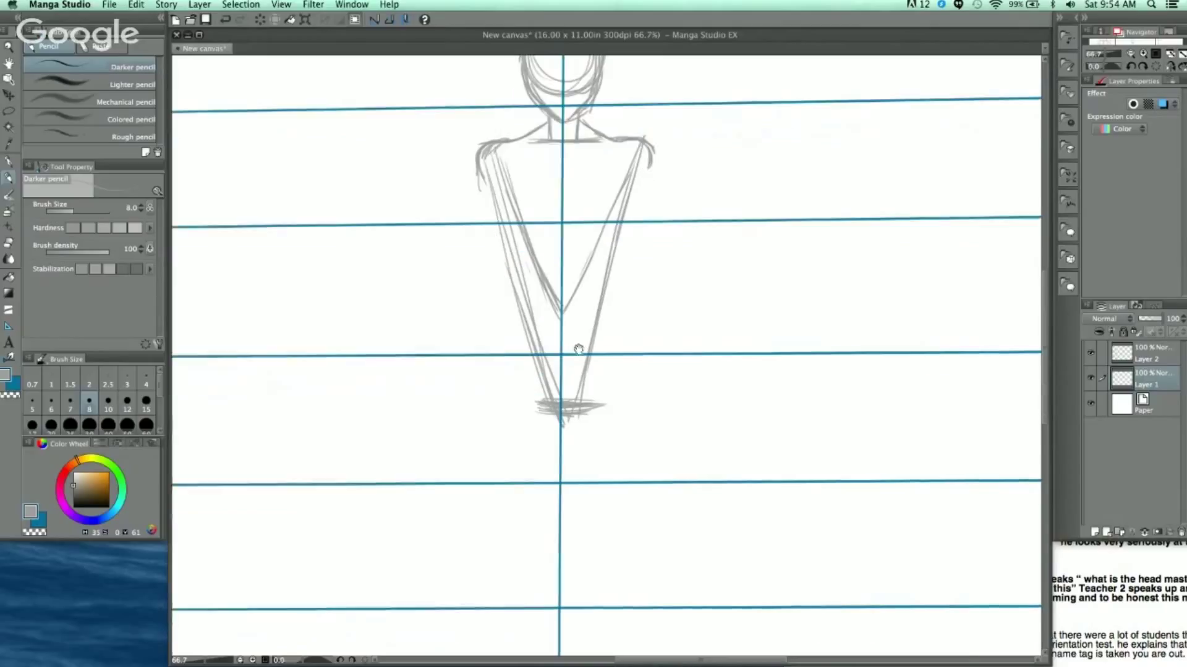
pyautogui.moveTo(506, 246); pyautogui.dragTo(523, 368)
pyautogui.moveTo(516, 296); pyautogui.dragTo(518, 387)
pyautogui.moveTo(508, 273); pyautogui.dragTo(505, 401)
pyautogui.moveTo(507, 406); pyautogui.dragTo(621, 408)
pyautogui.moveTo(618, 247); pyautogui.dragTo(624, 413)
pyautogui.moveTo(506, 312)
pyautogui.mouseDown()
pyautogui.moveTo(506, 407)
pyautogui.moveTo(636, 401)
pyautogui.mouseUp()
pyautogui.moveTo(618, 239); pyautogui.dragTo(623, 400)
pyautogui.moveTo(506, 254)
pyautogui.mouseDown()
pyautogui.moveTo(508, 396)
pyautogui.moveTo(503, 228)
pyautogui.mouseUp()
pyautogui.moveTo(617, 234); pyautogui.dragTo(615, 386)
pyautogui.moveTo(613, 265); pyautogui.dragTo(619, 398)
pyautogui.moveTo(618, 380)
pyautogui.mouseDown()
pyautogui.moveTo(618, 233)
pyautogui.moveTo(617, 384)
pyautogui.mouseUp()
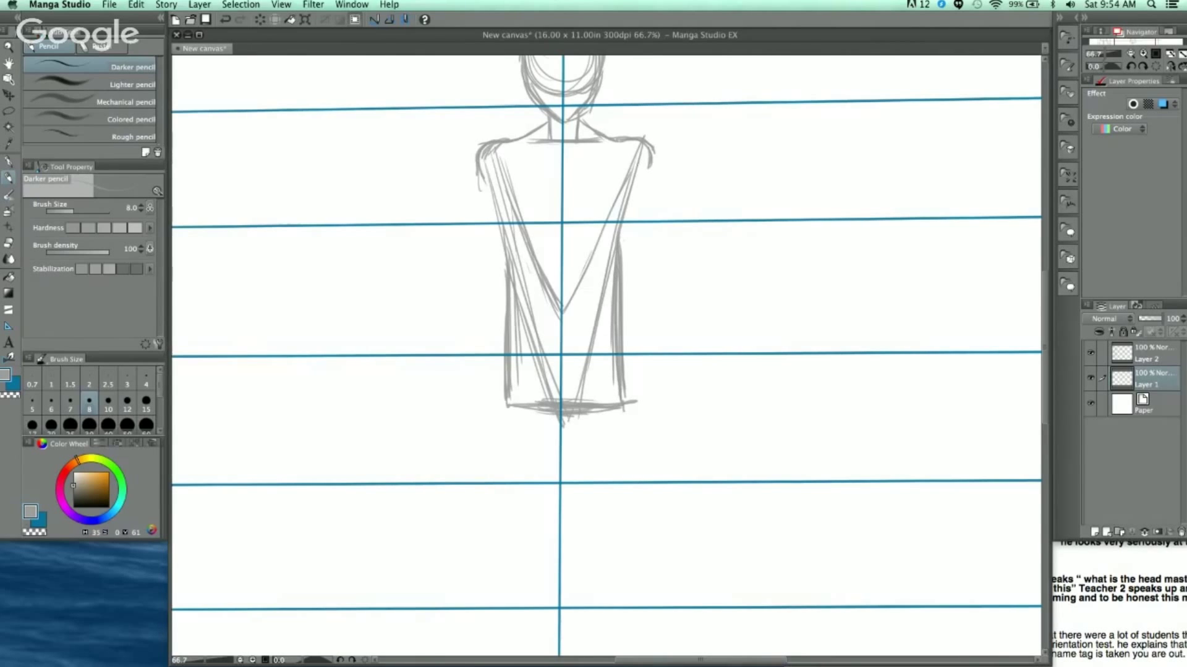
pyautogui.scroll(-2, 651, 204)
pyautogui.moveTo(676, 318)
pyautogui.mouseDown()
pyautogui.moveTo(675, 334)
pyautogui.moveTo(667, 262)
pyautogui.mouseUp()
pyautogui.scroll(2, 652, 196)
pyautogui.click(17, 387)
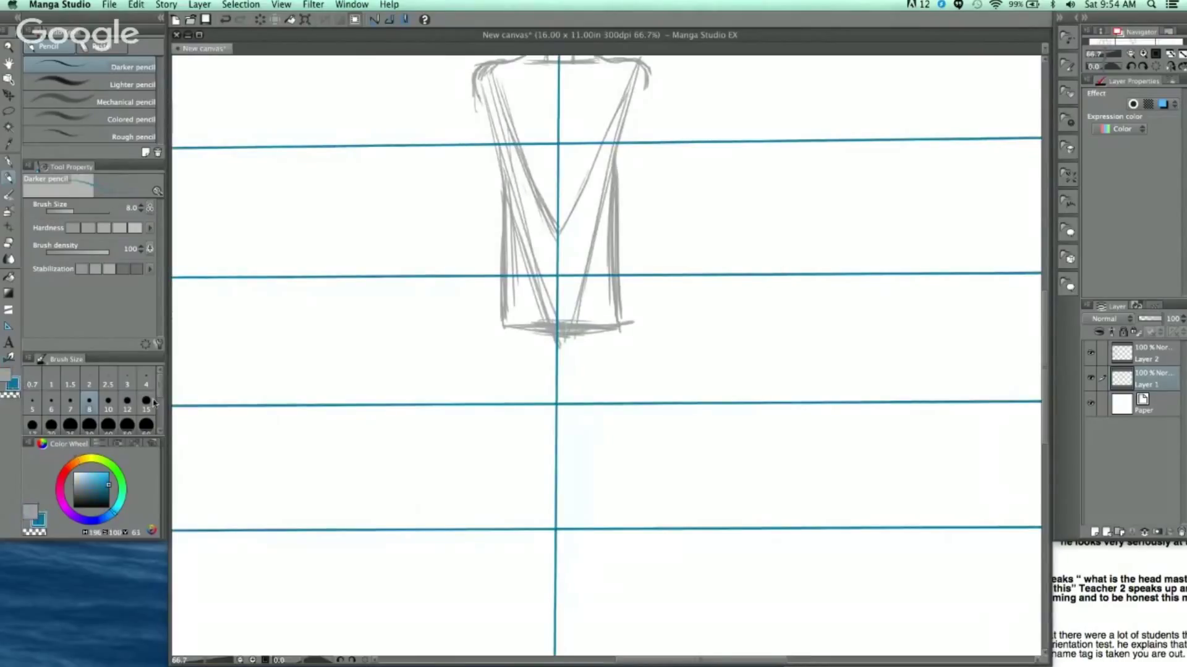
pyautogui.moveTo(503, 349)
pyautogui.mouseDown()
pyautogui.moveTo(634, 359)
pyautogui.moveTo(556, 353)
pyautogui.moveTo(584, 467)
pyautogui.mouseUp()
pyautogui.moveTo(513, 157)
pyautogui.mouseDown()
pyautogui.moveTo(667, 156)
pyautogui.moveTo(480, 162)
pyautogui.mouseUp()
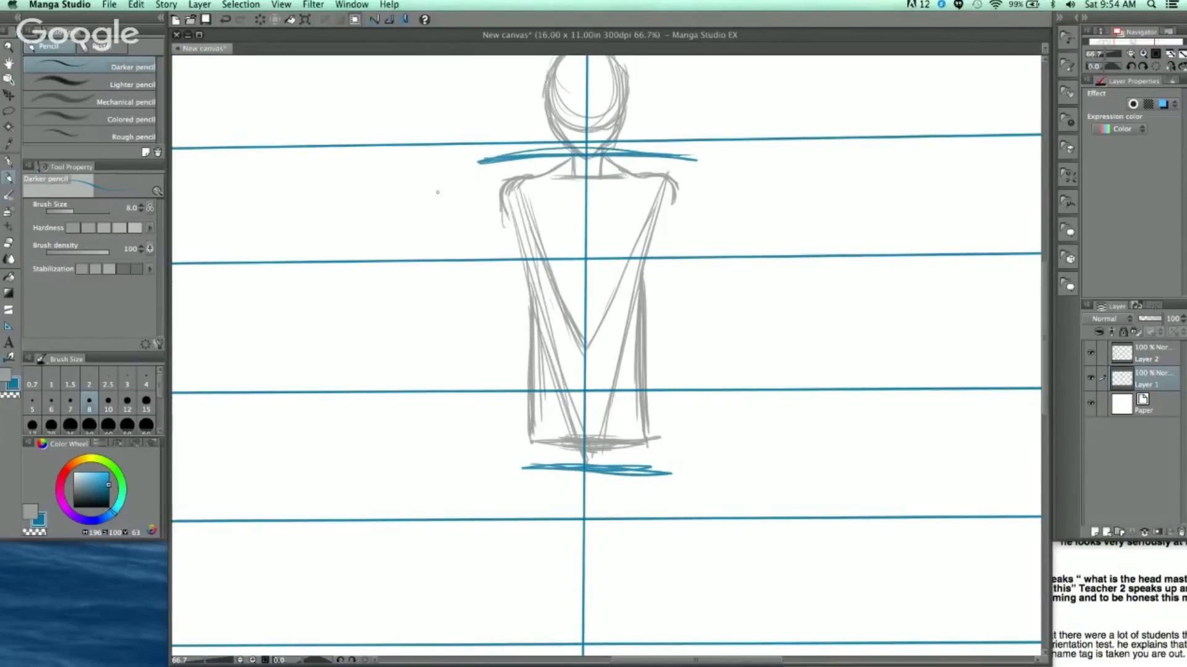
pyautogui.press('super+z')
pyautogui.press('super+z')
pyautogui.moveTo(504, 463)
pyautogui.mouseDown()
pyautogui.moveTo(686, 462)
pyautogui.moveTo(482, 459)
pyautogui.moveTo(478, 470)
pyautogui.mouseUp()
pyautogui.moveTo(703, 460); pyautogui.dragTo(623, 466)
pyautogui.moveTo(525, 164)
pyautogui.mouseDown()
pyautogui.moveTo(639, 156)
pyautogui.moveTo(515, 165)
pyautogui.moveTo(640, 156)
pyautogui.mouseUp()
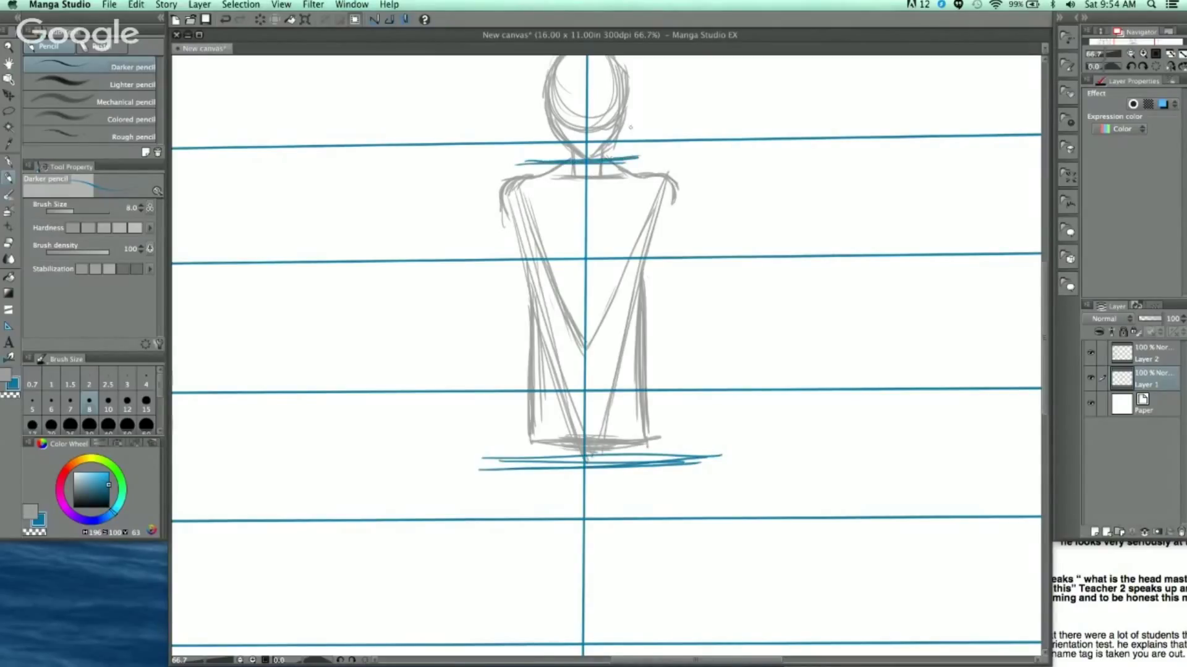
pyautogui.moveTo(540, 162); pyautogui.dragTo(482, 465)
pyautogui.moveTo(624, 161); pyautogui.dragTo(720, 471)
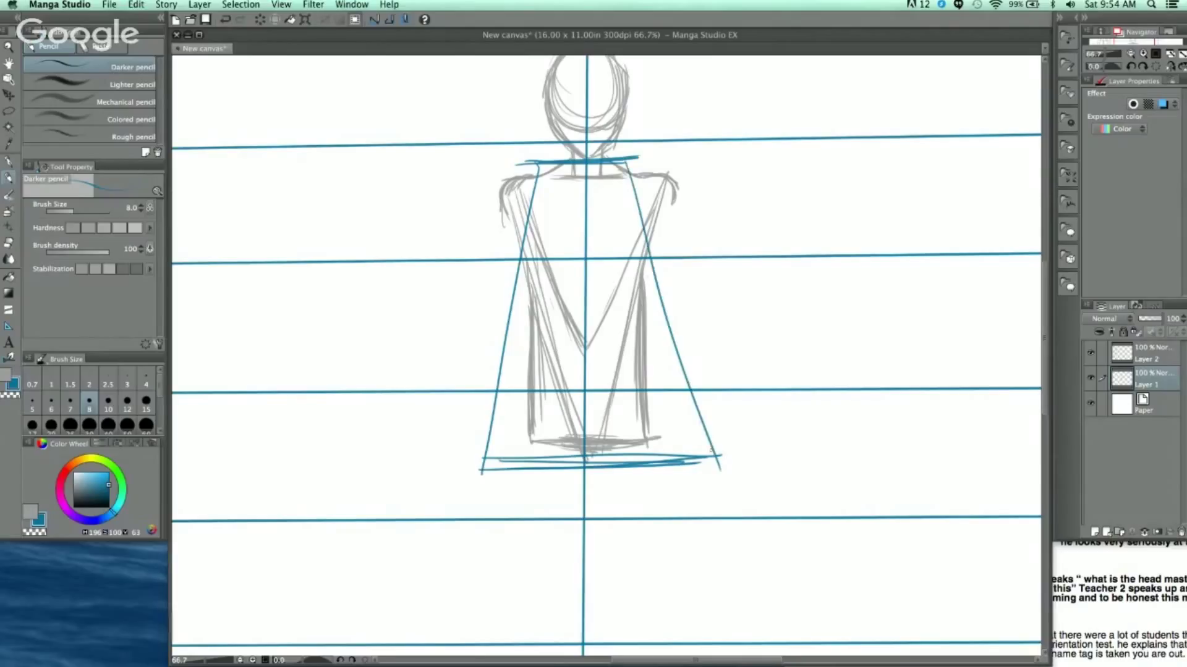
pyautogui.press('super+z')
pyautogui.press('super+z')
pyautogui.press('super+z')
pyautogui.press('super+z')
pyautogui.press('super+z')
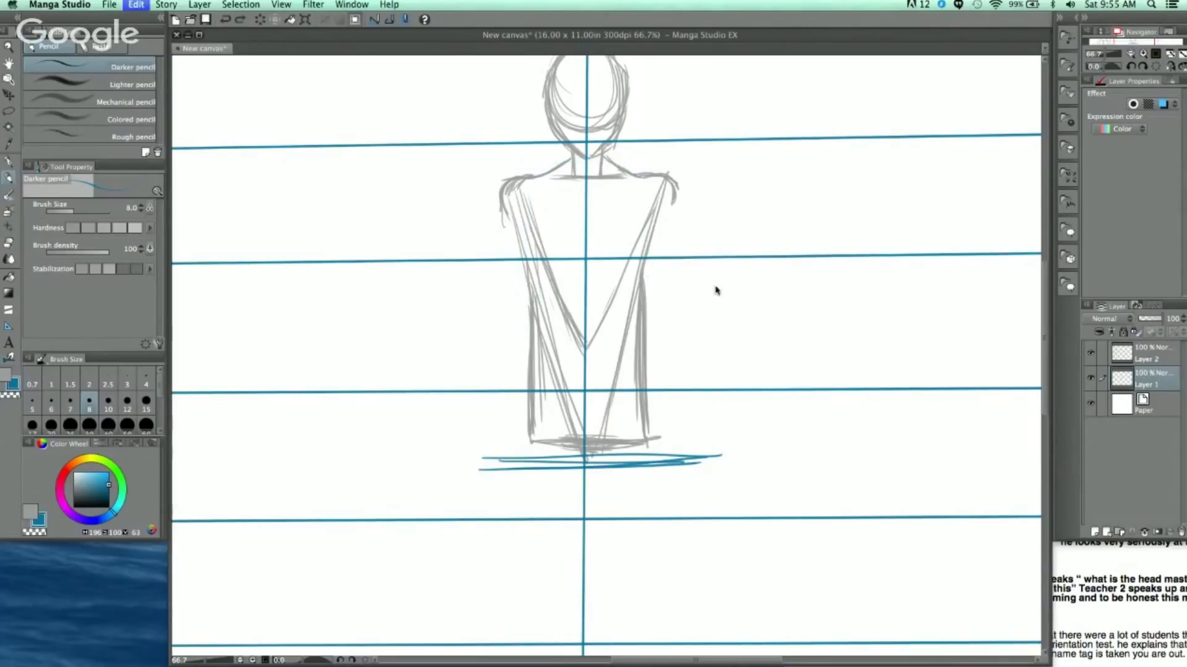
pyautogui.press('super+z')
pyautogui.press('super+z')
pyautogui.press('super+z')
pyautogui.press('super+z')
pyautogui.moveTo(728, 371); pyautogui.dragTo(692, 338)
pyautogui.click(9, 160)
pyautogui.click(5, 374)
pyautogui.scroll(-3, 659, 358)
pyautogui.moveTo(610, 184); pyautogui.dragTo(613, 305)
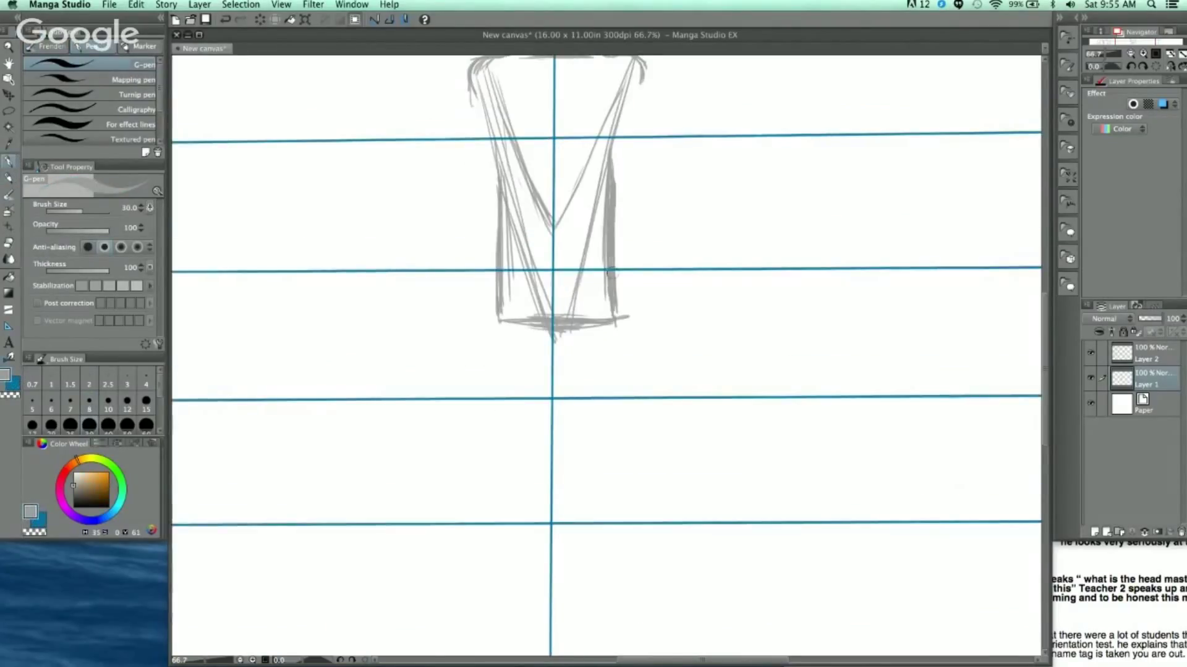
pyautogui.press('[')
pyautogui.press('[')
pyautogui.click(9, 178)
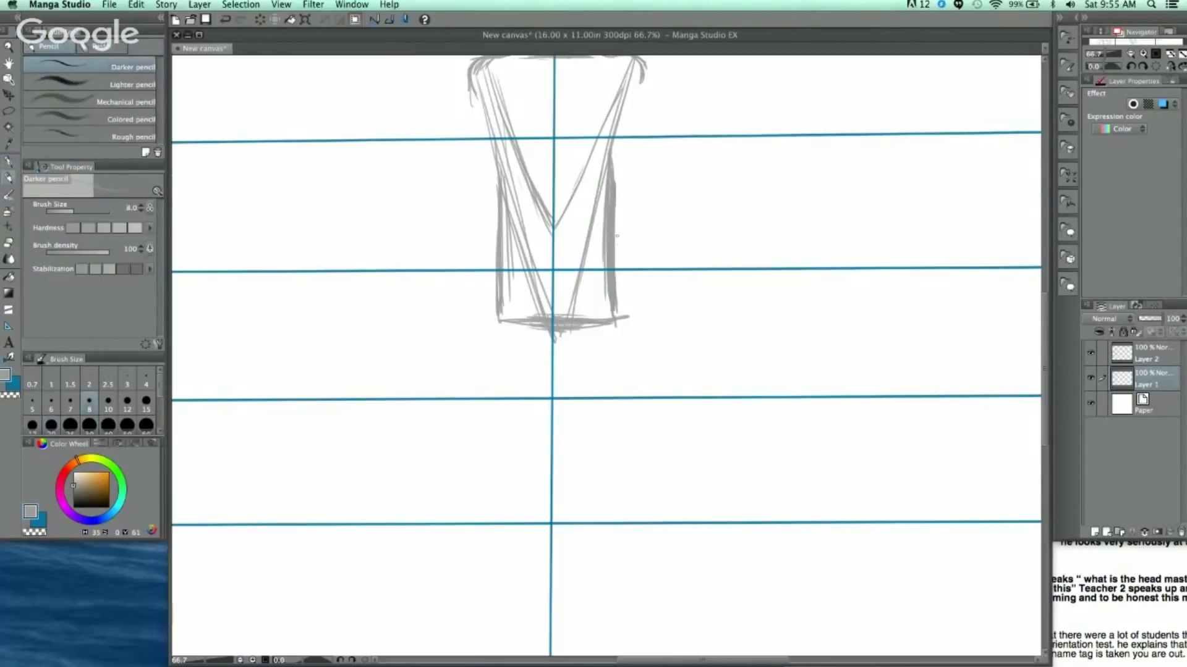
pyautogui.press('super+z')
# Reinforce the second figure's right-hand waist and hip line, and sketch both outer thigh contours from the hips toward the knee line
pyautogui.moveTo(603, 227); pyautogui.dragTo(609, 305)
pyautogui.moveTo(502, 188)
pyautogui.mouseDown()
pyautogui.moveTo(500, 309)
pyautogui.moveTo(529, 322)
pyautogui.moveTo(626, 313)
pyautogui.moveTo(633, 202)
pyautogui.mouseUp()
pyautogui.scroll(-2, 633, 185)
pyautogui.moveTo(715, 350); pyautogui.dragTo(697, 337)
pyautogui.scroll(2, 581, 216)
pyautogui.moveTo(544, 217)
pyautogui.mouseDown()
pyautogui.moveTo(569, 408)
pyautogui.moveTo(581, 404)
pyautogui.mouseUp()
pyautogui.moveTo(672, 218); pyautogui.dragTo(663, 389)
pyautogui.moveTo(677, 254); pyautogui.dragTo(656, 411)
pyautogui.moveTo(672, 217); pyautogui.dragTo(668, 325)
pyautogui.moveTo(675, 258); pyautogui.dragTo(654, 395)
pyautogui.moveTo(542, 207)
pyautogui.mouseDown()
pyautogui.moveTo(551, 333)
pyautogui.moveTo(571, 391)
pyautogui.mouseUp()
# Draw an oval for each of the second figure's knees at the knee line
pyautogui.scroll(-5, 657, 262)
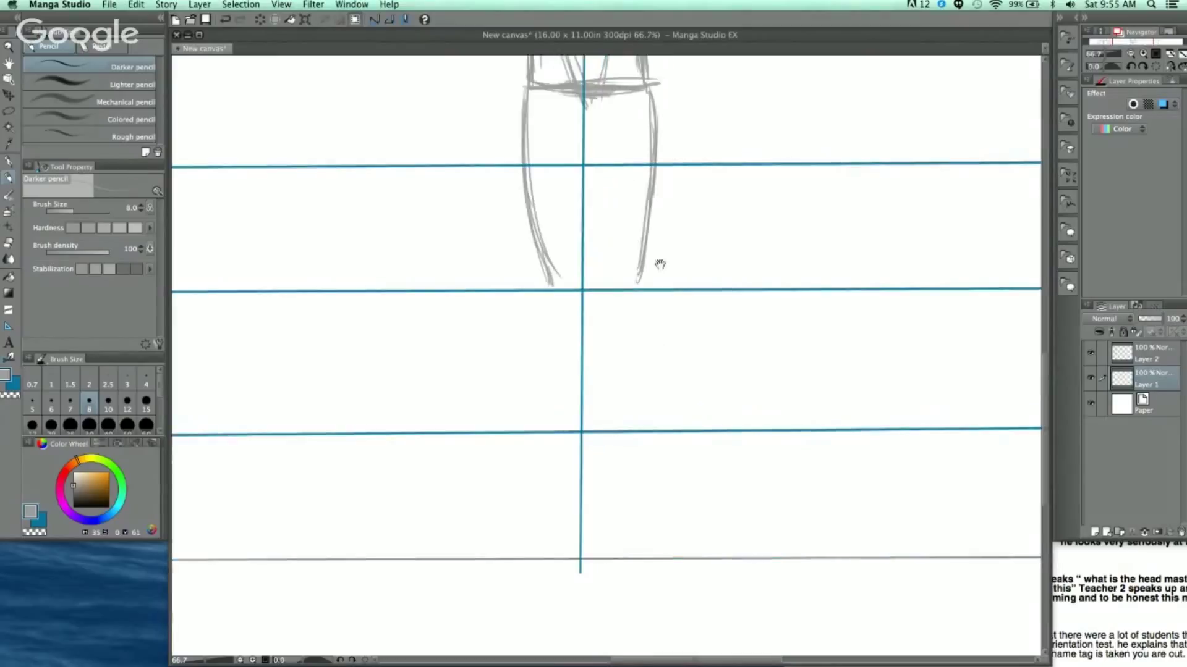
pyautogui.moveTo(537, 213); pyautogui.dragTo(568, 288)
pyautogui.moveTo(546, 248)
pyautogui.mouseDown()
pyautogui.moveTo(567, 294)
pyautogui.moveTo(579, 275)
pyautogui.moveTo(636, 272)
pyautogui.moveTo(630, 292)
pyautogui.mouseUp()
pyautogui.moveTo(621, 242)
pyautogui.mouseDown()
pyautogui.moveTo(615, 276)
pyautogui.moveTo(554, 297)
pyautogui.mouseUp()
# Draw both inner thigh contours from the crotch down to the knee ovals
pyautogui.moveTo(576, 76); pyautogui.dragTo(576, 247)
pyautogui.moveTo(591, 152); pyautogui.dragTo(603, 320)
pyautogui.moveTo(591, 176); pyautogui.dragTo(603, 321)
pyautogui.moveTo(584, 151); pyautogui.dragTo(583, 227)
pyautogui.moveTo(585, 185); pyautogui.dragTo(574, 326)
pyautogui.moveTo(587, 150); pyautogui.dragTo(575, 303)
pyautogui.moveTo(590, 247); pyautogui.dragTo(599, 318)
# Draw the second figure's left-hand lower leg from knee to ground line and add a triangular foot pointing outward
pyautogui.scroll(-5, 606, 346)
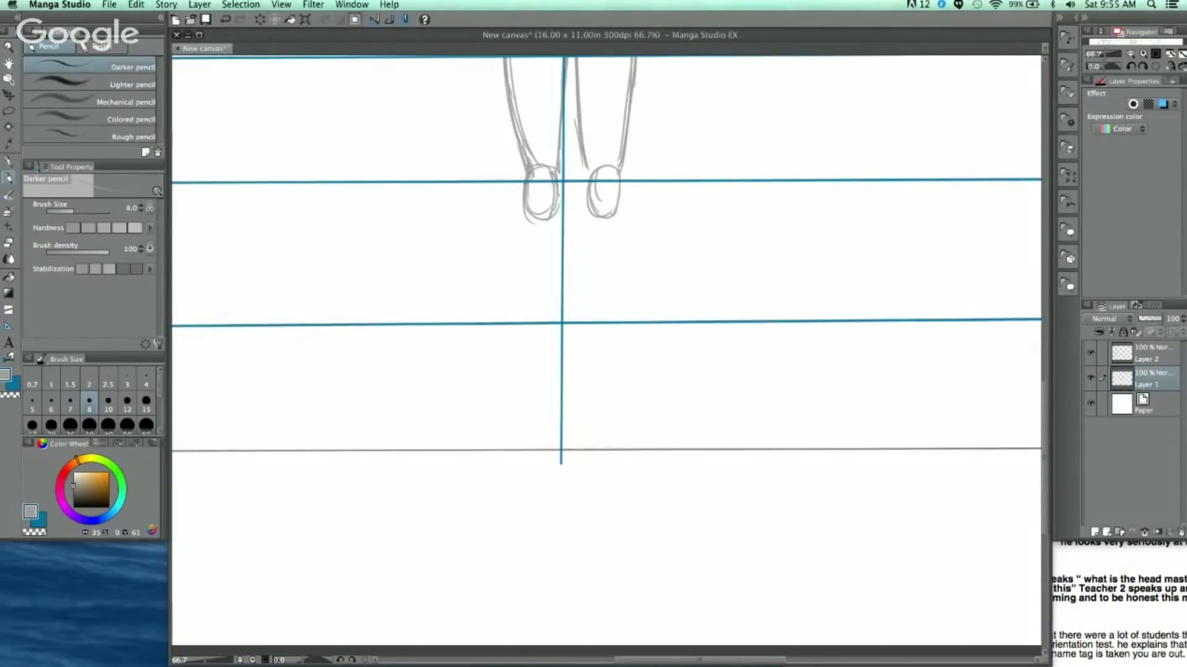
pyautogui.moveTo(521, 213); pyautogui.dragTo(539, 420)
pyautogui.moveTo(518, 216); pyautogui.dragTo(523, 309)
pyautogui.moveTo(514, 262); pyautogui.dragTo(542, 431)
pyautogui.moveTo(535, 377); pyautogui.dragTo(535, 459)
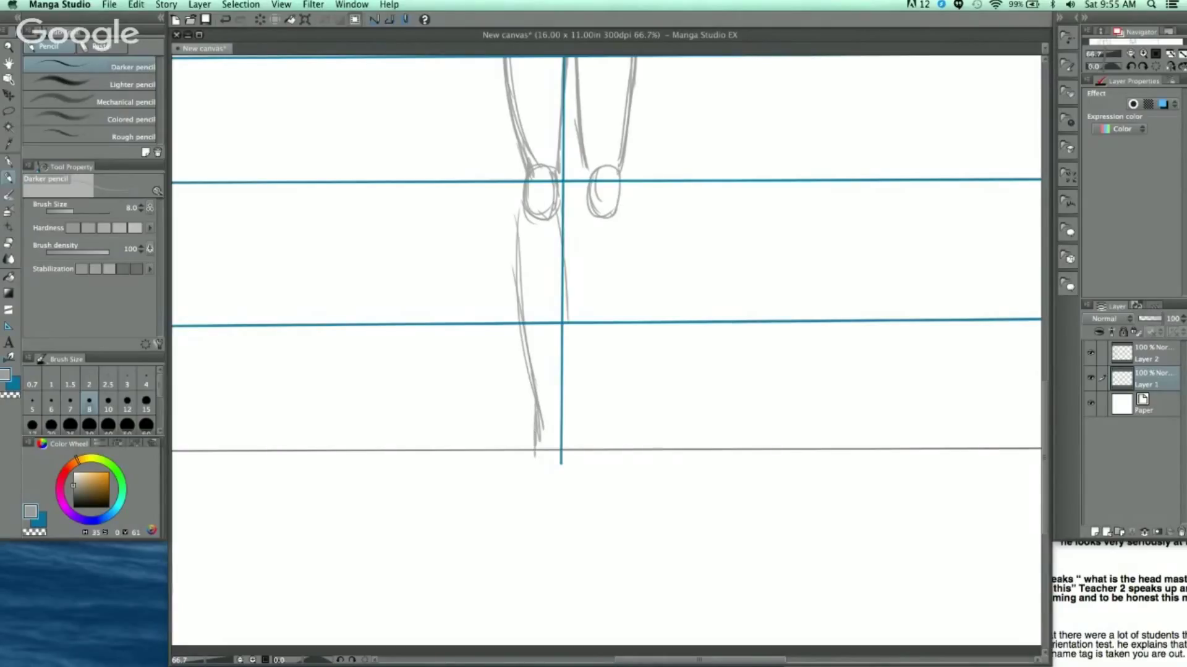
pyautogui.moveTo(521, 209); pyautogui.dragTo(542, 389)
pyautogui.moveTo(518, 269); pyautogui.dragTo(540, 384)
pyautogui.moveTo(520, 306); pyautogui.dragTo(542, 428)
pyautogui.moveTo(555, 205)
pyautogui.mouseDown()
pyautogui.moveTo(563, 429)
pyautogui.moveTo(506, 449)
pyautogui.moveTo(569, 444)
pyautogui.mouseUp()
pyautogui.moveTo(559, 389)
pyautogui.mouseDown()
pyautogui.moveTo(561, 450)
pyautogui.moveTo(511, 443)
pyautogui.mouseUp()
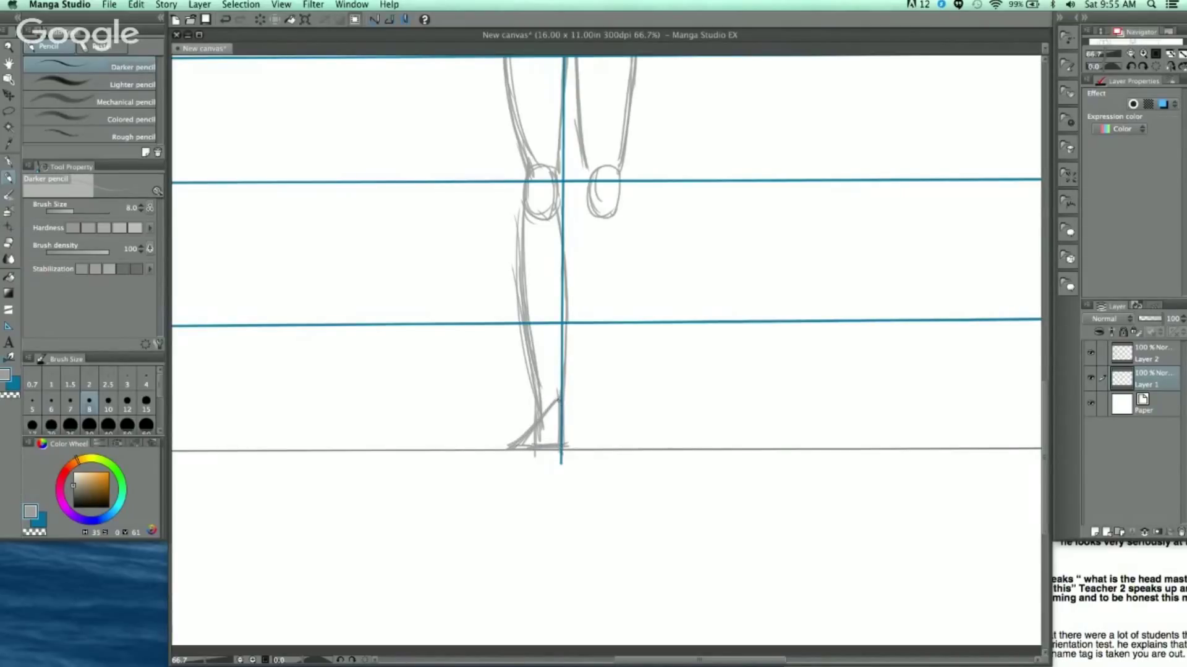
# Draw the second figure's right-hand lower leg from knee to ground line with a matching outward-pointing triangular foot
pyautogui.moveTo(588, 204); pyautogui.dragTo(578, 312)
pyautogui.moveTo(581, 263)
pyautogui.mouseDown()
pyautogui.moveTo(592, 369)
pyautogui.moveTo(587, 347)
pyautogui.mouseUp()
pyautogui.moveTo(580, 250)
pyautogui.mouseDown()
pyautogui.moveTo(588, 210)
pyautogui.moveTo(576, 321)
pyautogui.mouseUp()
pyautogui.moveTo(587, 189); pyautogui.dragTo(581, 300)
pyautogui.moveTo(588, 164); pyautogui.dragTo(585, 216)
pyautogui.moveTo(581, 306); pyautogui.dragTo(596, 372)
pyautogui.moveTo(620, 202); pyautogui.dragTo(616, 393)
pyautogui.moveTo(618, 306); pyautogui.dragTo(616, 408)
pyautogui.moveTo(590, 325); pyautogui.dragTo(591, 428)
pyautogui.moveTo(588, 358); pyautogui.dragTo(591, 454)
pyautogui.moveTo(618, 343); pyautogui.dragTo(619, 453)
pyautogui.moveTo(591, 403)
pyautogui.mouseDown()
pyautogui.moveTo(636, 435)
pyautogui.moveTo(591, 413)
pyautogui.moveTo(588, 460)
pyautogui.mouseUp()
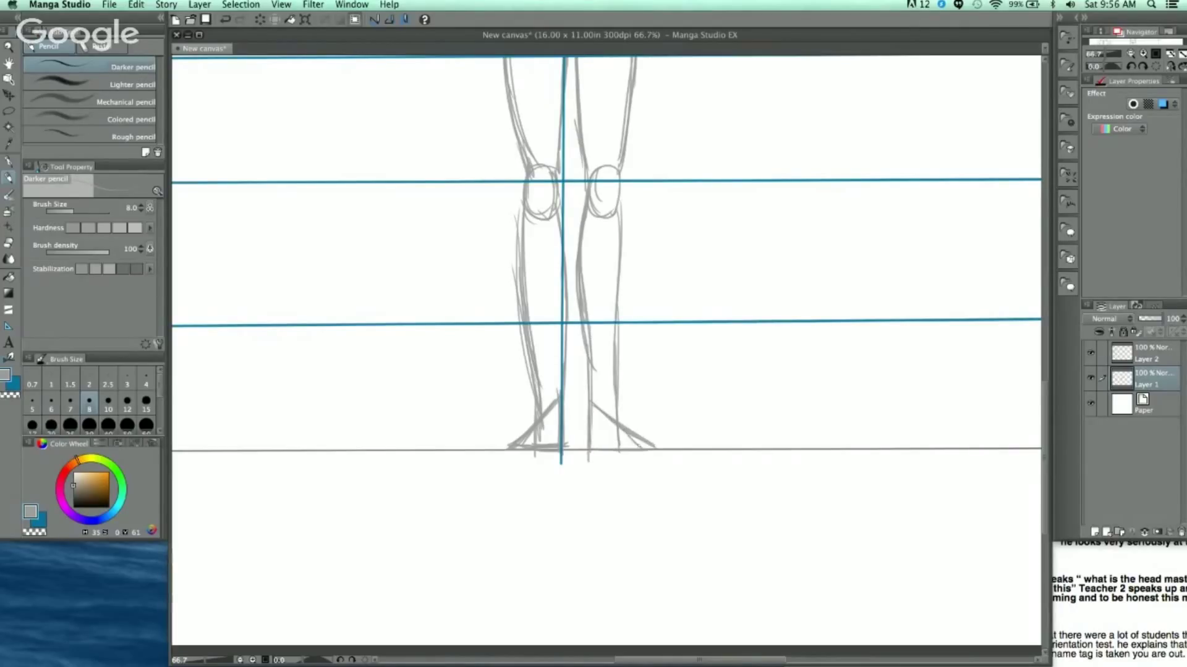
pyautogui.press('super+minus')
pyautogui.press('super+minus')
pyautogui.press('super+minus')
pyautogui.scroll(3, 567, 257)
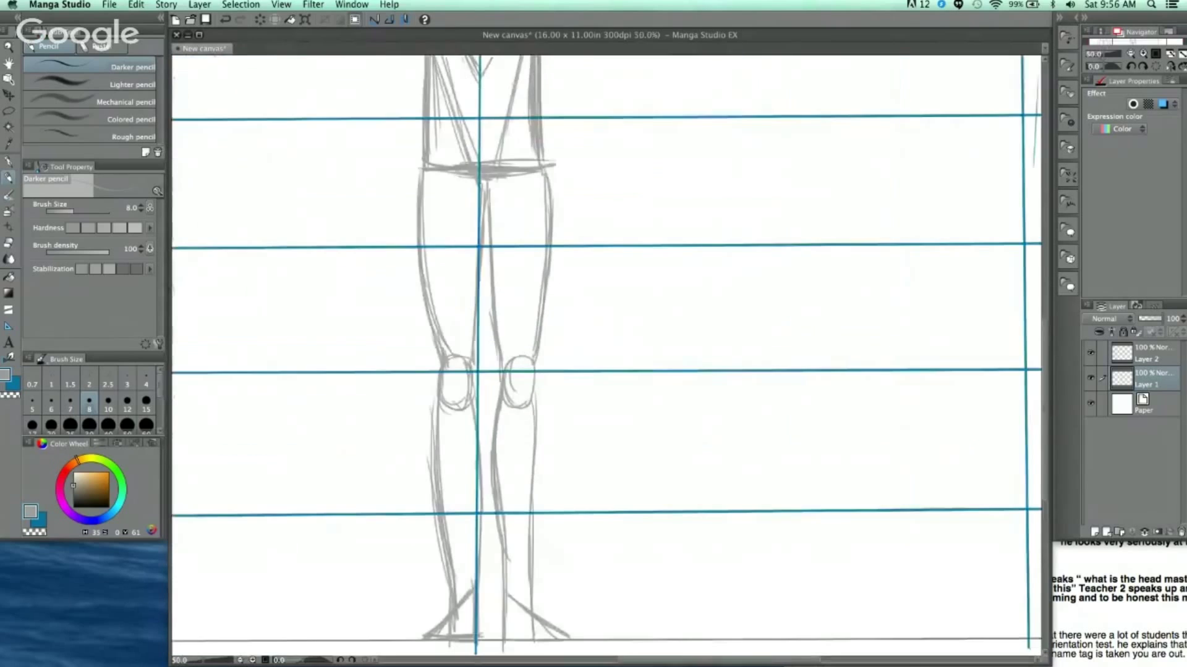
# Reinforce the outer contour of the second figure's right-hand leg and sketch toes on both feet
pyautogui.moveTo(556, 165); pyautogui.dragTo(532, 459)
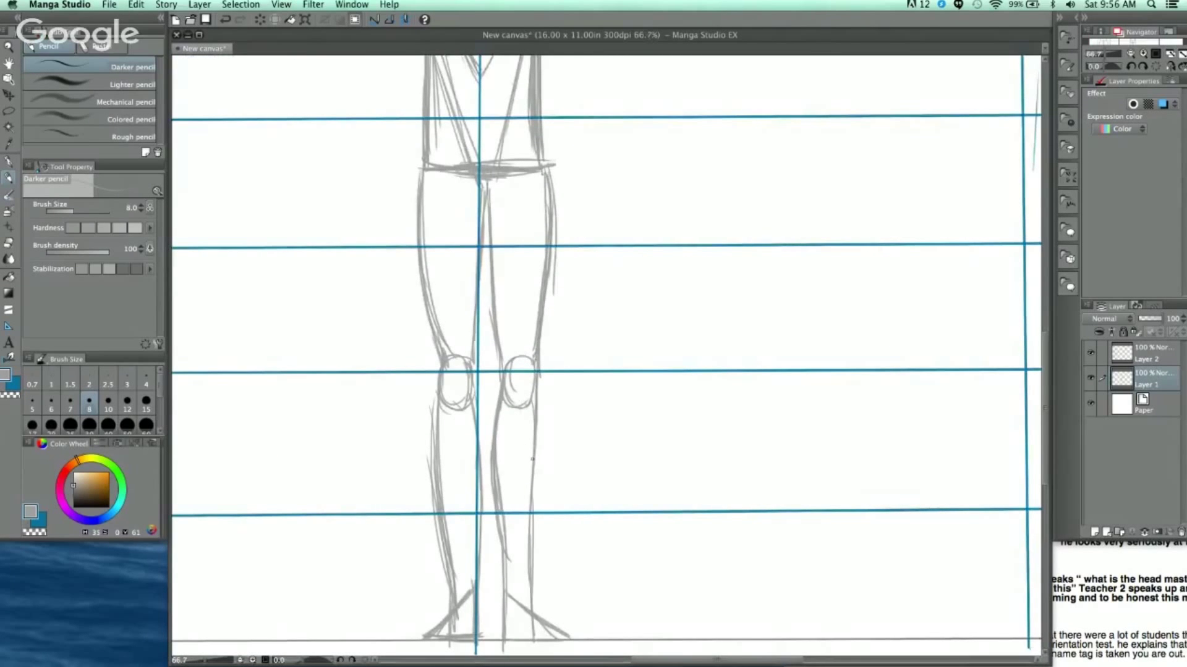
pyautogui.scroll(-5, 493, 466)
pyautogui.moveTo(522, 351)
pyautogui.mouseDown()
pyautogui.moveTo(518, 484)
pyautogui.moveTo(553, 447)
pyautogui.moveTo(535, 451)
pyautogui.moveTo(580, 486)
pyautogui.mouseUp()
pyautogui.moveTo(487, 487); pyautogui.dragTo(556, 489)
pyautogui.moveTo(464, 478); pyautogui.dragTo(432, 492)
pyautogui.moveTo(478, 452); pyautogui.dragTo(445, 482)
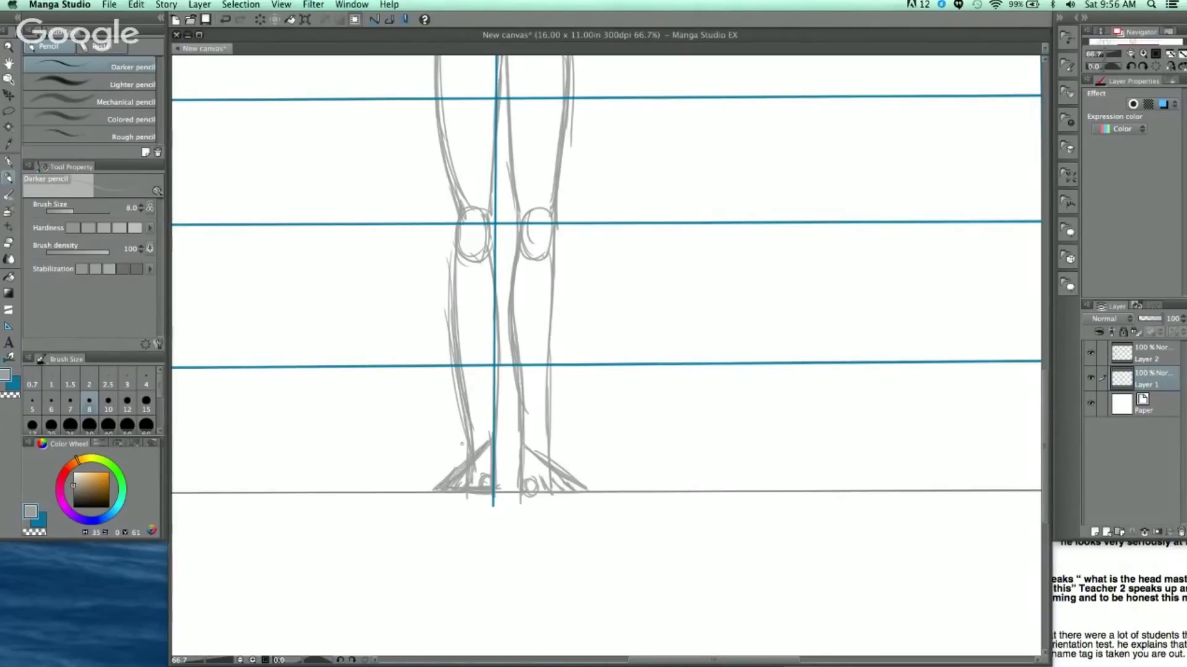
# Strengthen the calf contours of the second figure's right-hand lower leg between knee and ankle
pyautogui.press('super+minus')
pyautogui.press('super+minus')
pyautogui.press('super+plus')
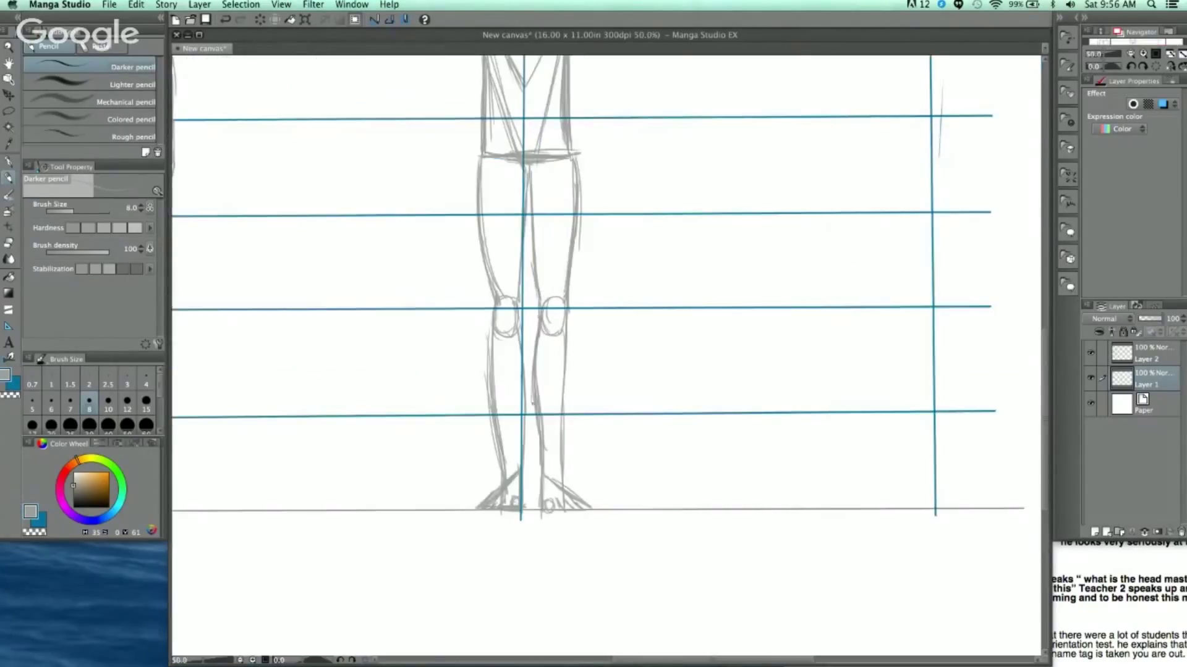
pyautogui.moveTo(568, 320); pyautogui.dragTo(562, 488)
pyautogui.moveTo(527, 324); pyautogui.dragTo(526, 394)
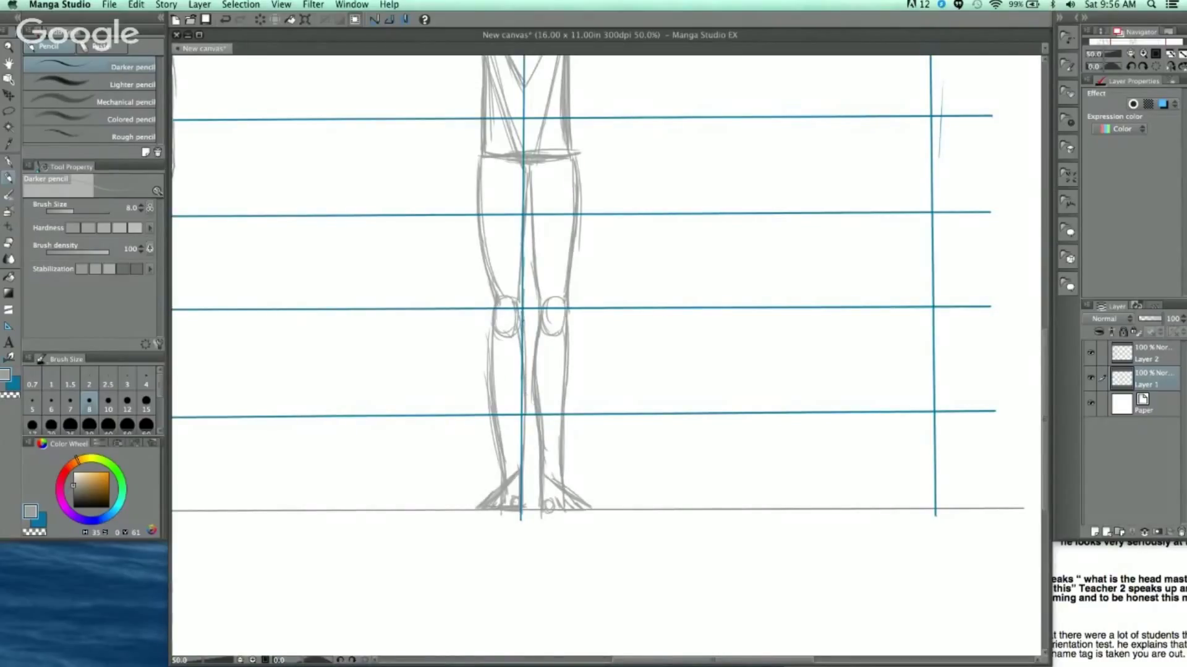
pyautogui.moveTo(594, 322); pyautogui.dragTo(604, 487)
# Draw the second figure's left-hand shoulder cap and the inner and outer contours of the upper arm
pyautogui.press('super+plus')
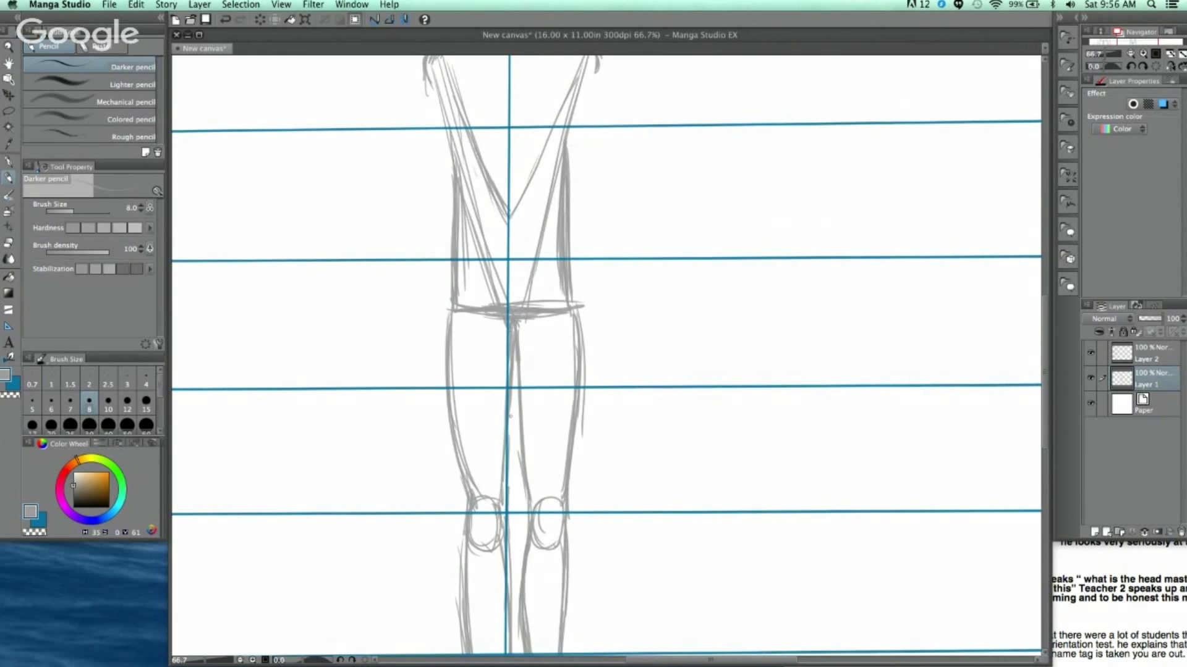
pyautogui.scroll(-2, 636, 244)
pyautogui.moveTo(643, 309); pyautogui.dragTo(631, 384)
pyautogui.scroll(2, 590, 265)
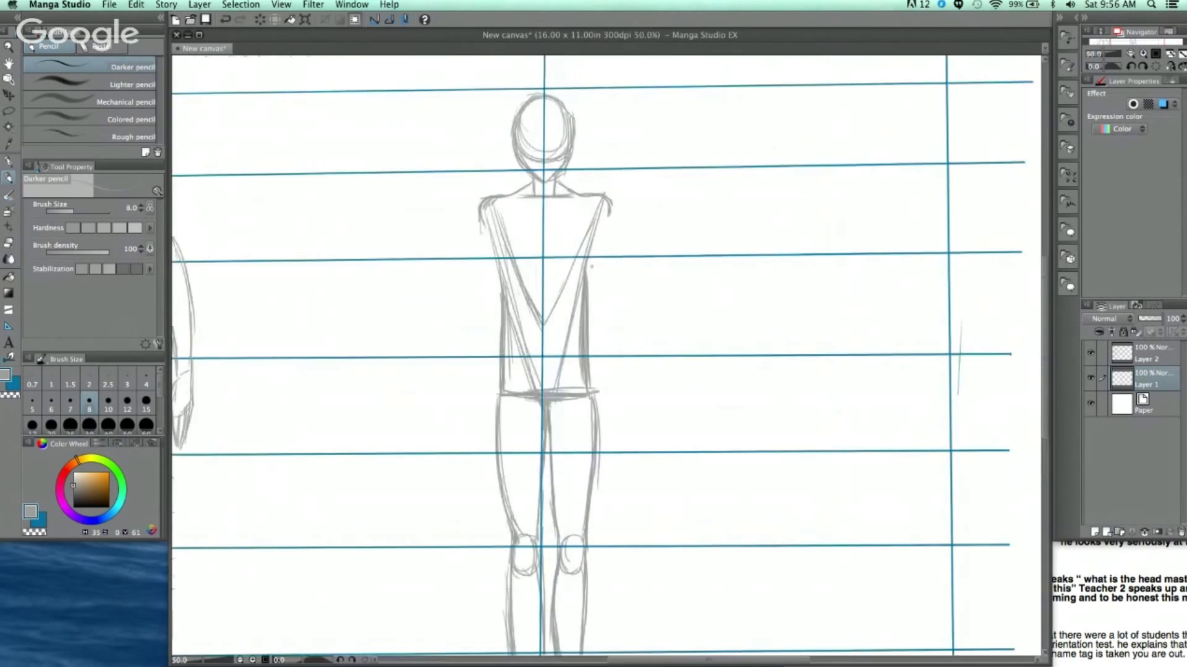
pyautogui.press('super+plus')
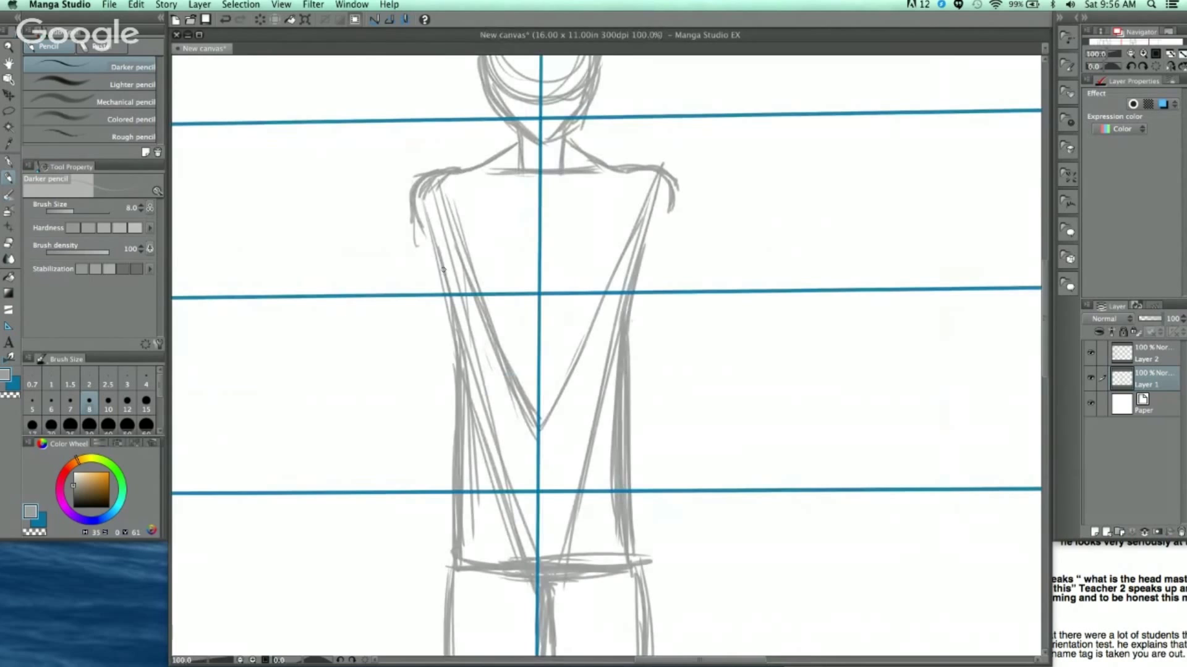
pyautogui.moveTo(413, 183)
pyautogui.mouseDown()
pyautogui.moveTo(398, 275)
pyautogui.moveTo(439, 248)
pyautogui.mouseUp()
pyautogui.moveTo(439, 297); pyautogui.dragTo(407, 391)
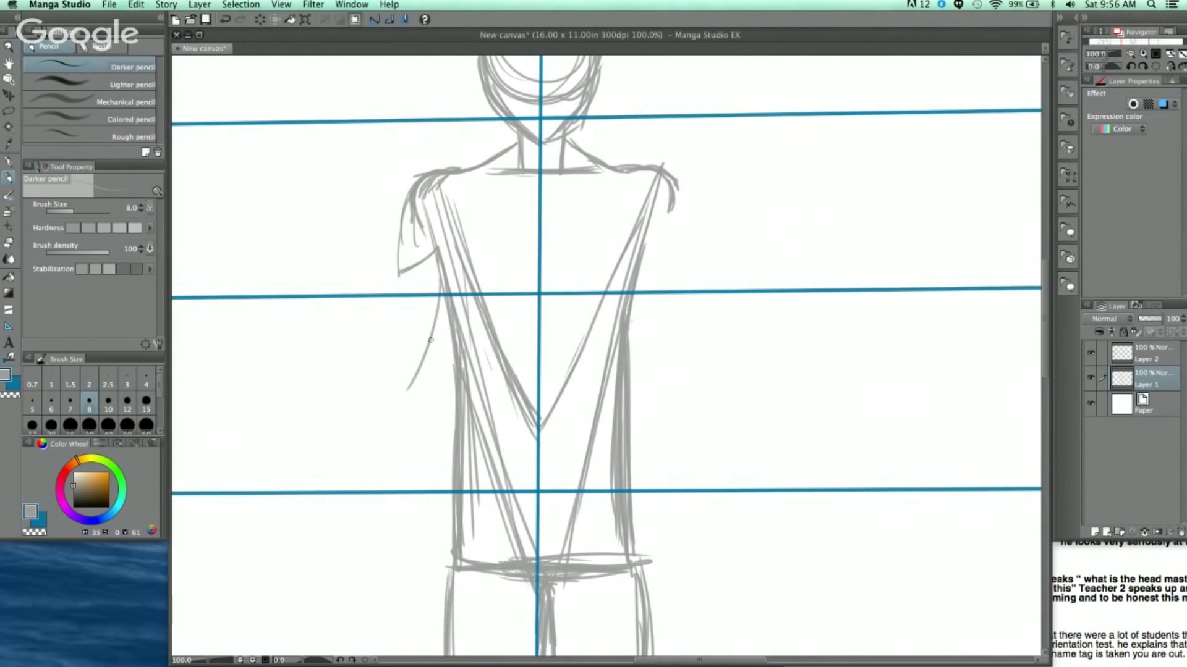
pyautogui.moveTo(399, 275); pyautogui.dragTo(362, 409)
# Draw the left-hand forearm tapering from the elbow down to the wrist near hip level
pyautogui.moveTo(372, 378); pyautogui.dragTo(364, 552)
pyautogui.moveTo(397, 499); pyautogui.dragTo(432, 386)
pyautogui.moveTo(448, 282); pyautogui.dragTo(419, 408)
pyautogui.moveTo(424, 365)
pyautogui.mouseDown()
pyautogui.moveTo(420, 440)
pyautogui.moveTo(386, 431)
pyautogui.moveTo(388, 419)
pyautogui.moveTo(382, 480)
pyautogui.moveTo(379, 463)
pyautogui.moveTo(417, 498)
pyautogui.mouseUp()
# Sketch the left-hand arm's hand hanging beside the hip, with a thumb and fingers
pyautogui.moveTo(420, 436)
pyautogui.mouseDown()
pyautogui.moveTo(439, 487)
pyautogui.moveTo(419, 468)
pyautogui.mouseUp()
pyautogui.moveTo(420, 469); pyautogui.dragTo(415, 499)
pyautogui.moveTo(431, 444); pyautogui.dragTo(422, 368)
pyautogui.moveTo(411, 397)
pyautogui.mouseDown()
pyautogui.moveTo(432, 437)
pyautogui.moveTo(399, 449)
pyautogui.mouseUp()
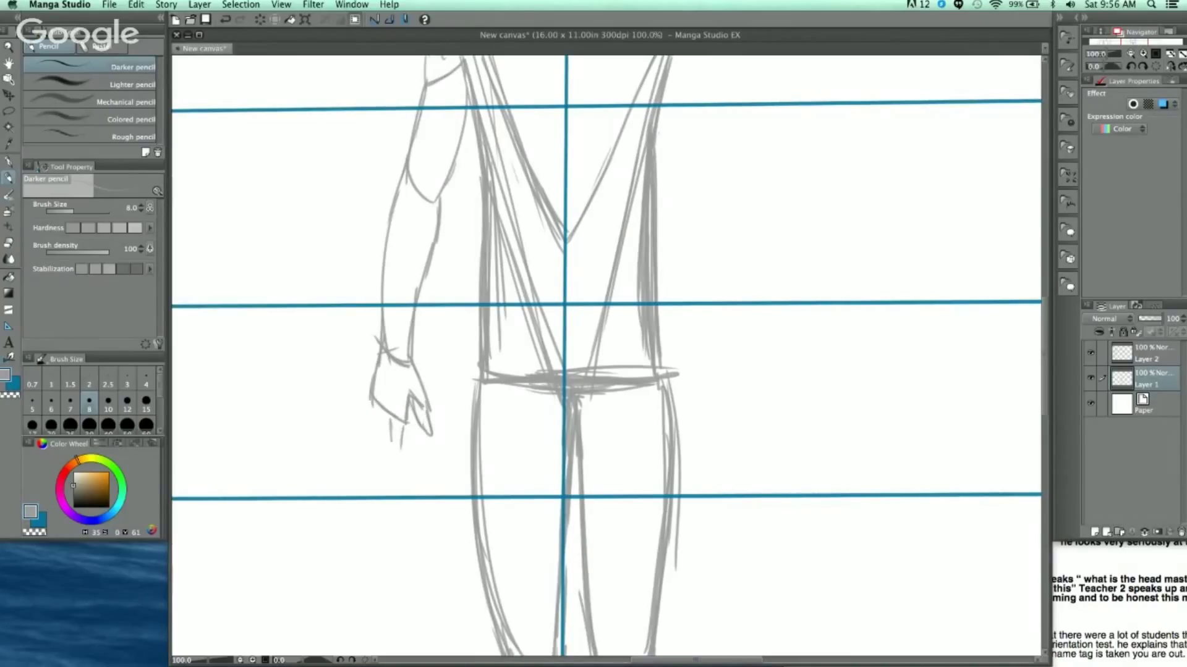
pyautogui.moveTo(380, 409)
pyautogui.mouseDown()
pyautogui.moveTo(376, 436)
pyautogui.moveTo(399, 476)
pyautogui.mouseUp()
pyautogui.moveTo(403, 448)
pyautogui.mouseDown()
pyautogui.moveTo(400, 479)
pyautogui.moveTo(388, 469)
pyautogui.mouseUp()
# Draw the second figure's right-hand shoulder cap, upper arm and forearm angled slightly away from the torso
pyautogui.moveTo(715, 290); pyautogui.dragTo(592, 385)
pyautogui.press('super+minus')
pyautogui.scroll(4, 662, 254)
pyautogui.hscroll(3, 662, 254)
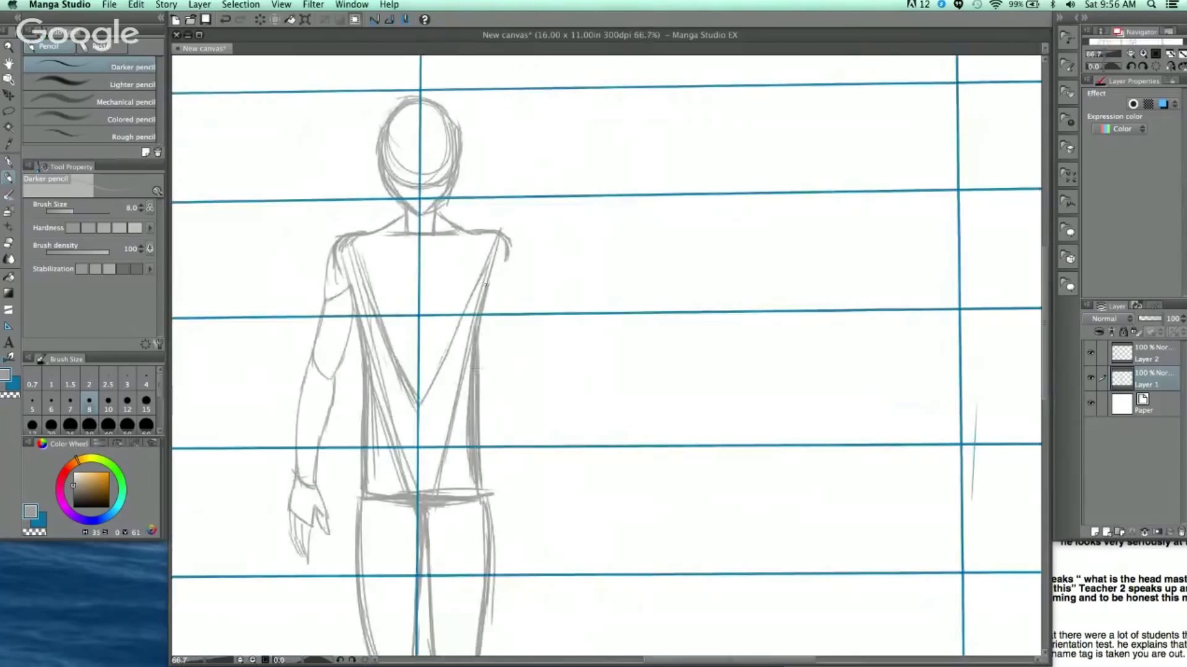
pyautogui.moveTo(508, 247)
pyautogui.mouseDown()
pyautogui.moveTo(515, 280)
pyautogui.moveTo(492, 267)
pyautogui.mouseUp()
pyautogui.moveTo(492, 271)
pyautogui.mouseDown()
pyautogui.moveTo(524, 364)
pyautogui.moveTo(528, 320)
pyautogui.moveTo(555, 406)
pyautogui.mouseUp()
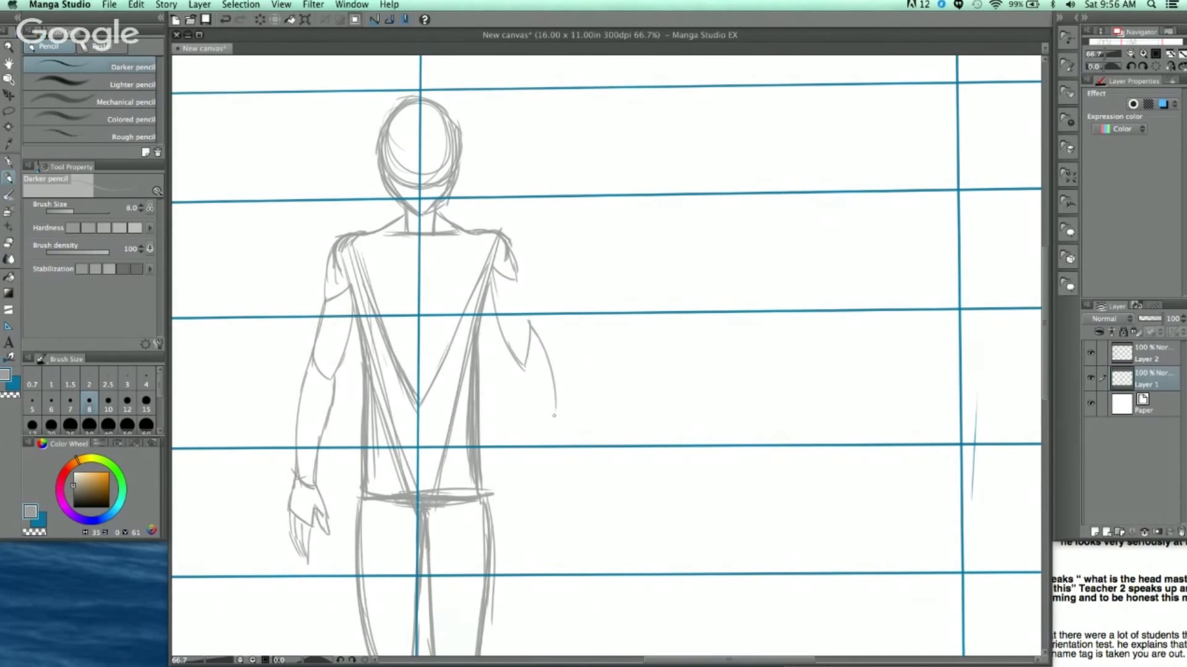
pyautogui.moveTo(544, 350)
pyautogui.mouseDown()
pyautogui.moveTo(568, 480)
pyautogui.moveTo(540, 433)
pyautogui.moveTo(557, 494)
pyautogui.mouseUp()
pyautogui.moveTo(572, 436); pyautogui.dragTo(544, 341)
pyautogui.moveTo(539, 364); pyautogui.dragTo(547, 385)
# Finish the right-hand arm at the wrist and sketch its hand with thumb and fingers
pyautogui.moveTo(487, 179)
pyautogui.mouseDown()
pyautogui.moveTo(502, 261)
pyautogui.moveTo(450, 240)
pyautogui.moveTo(453, 286)
pyautogui.mouseUp()
pyautogui.moveTo(459, 382); pyautogui.dragTo(454, 425)
pyautogui.moveTo(522, 375); pyautogui.dragTo(527, 428)
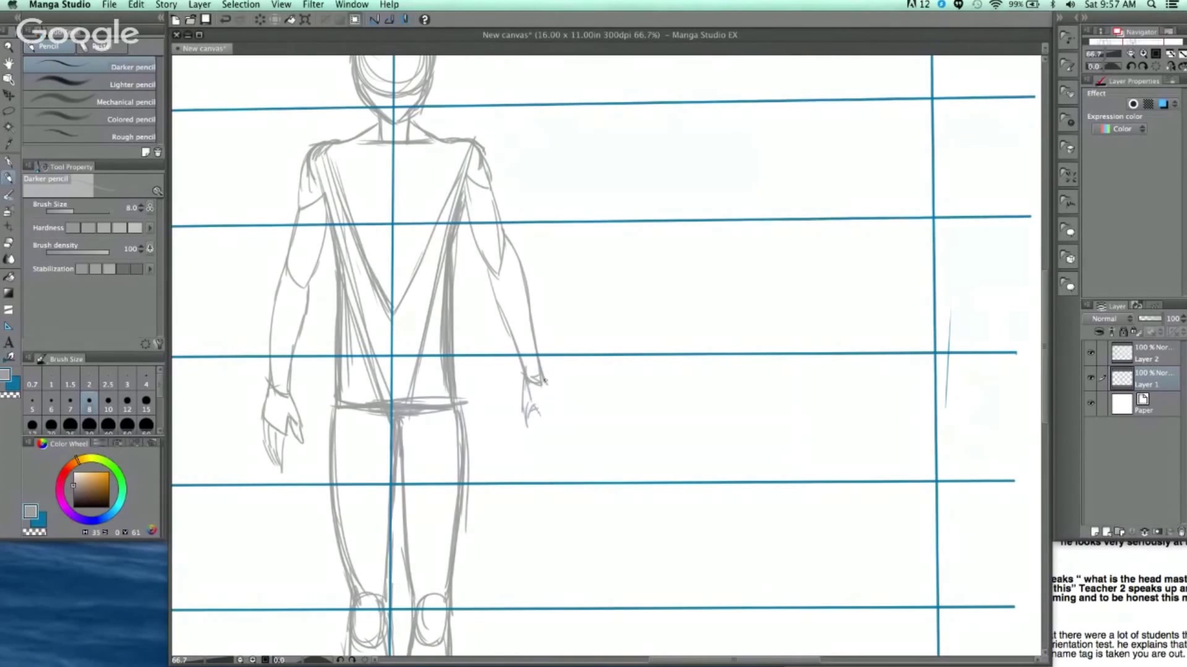
pyautogui.moveTo(555, 389)
pyautogui.mouseDown()
pyautogui.moveTo(561, 416)
pyautogui.moveTo(526, 445)
pyautogui.moveTo(549, 463)
pyautogui.mouseUp()
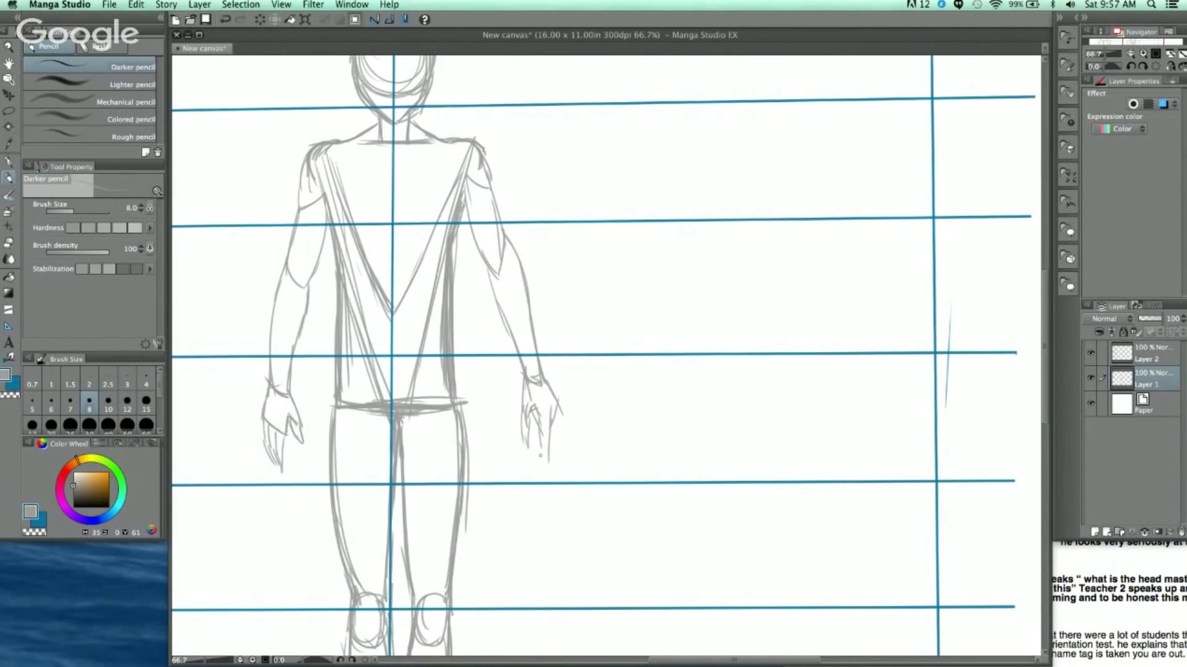
pyautogui.moveTo(549, 418); pyautogui.dragTo(557, 444)
pyautogui.moveTo(563, 406); pyautogui.dragTo(558, 433)
# Mark a short chest line across the second figure's torso and hide the layer with the blue guidelines
pyautogui.moveTo(470, 198); pyautogui.dragTo(452, 250)
pyautogui.moveTo(329, 210)
pyautogui.mouseDown()
pyautogui.moveTo(336, 237)
pyautogui.moveTo(390, 223)
pyautogui.mouseUp()
pyautogui.press('super+minus')
pyautogui.press('super+minus')
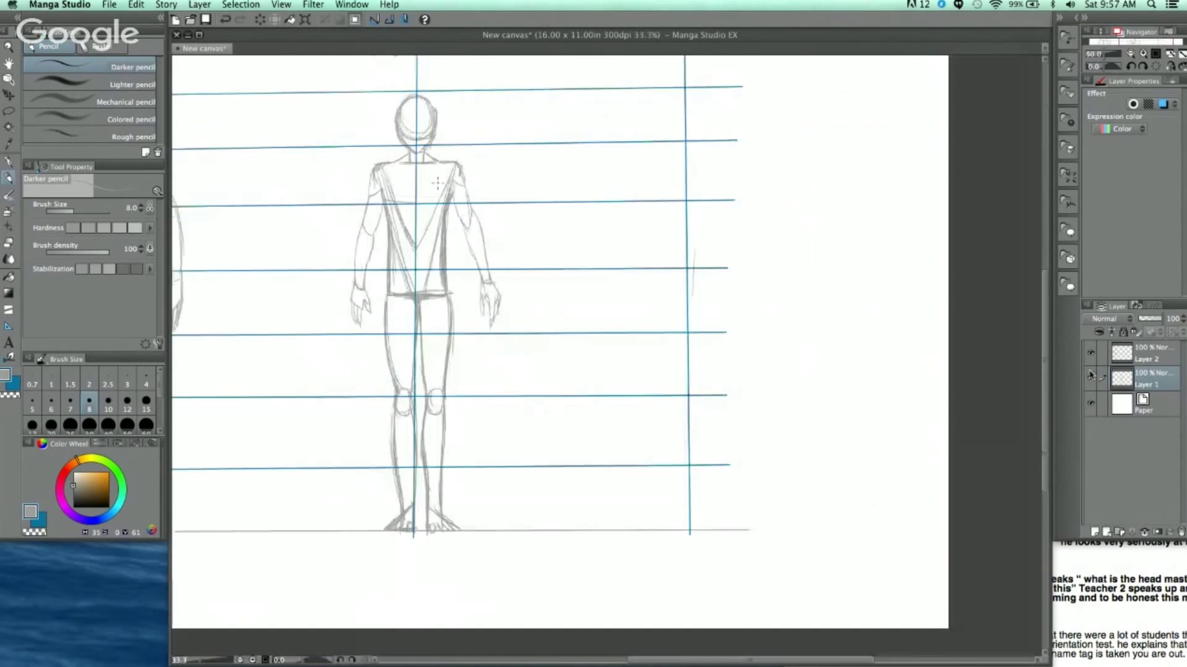
pyautogui.click(1090, 353)
pyautogui.moveTo(633, 280)
pyautogui.mouseDown()
pyautogui.moveTo(714, 302)
pyautogui.moveTo(728, 324)
pyautogui.mouseUp()
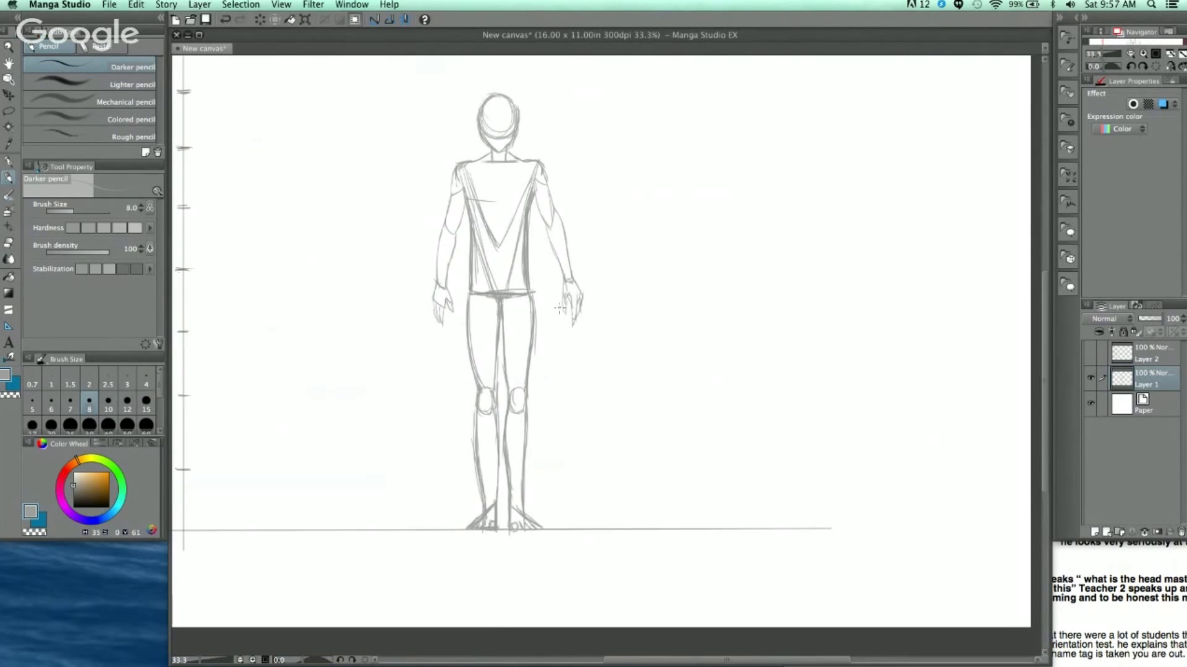
# Reinforce the outer and inner contours of the second figure's right-hand thigh with repeated strokes
pyautogui.scroll(1, 558, 304)
pyautogui.moveTo(526, 344); pyautogui.dragTo(521, 440)
pyautogui.moveTo(524, 388); pyautogui.dragTo(517, 450)
pyautogui.moveTo(524, 350); pyautogui.dragTo(519, 436)
pyautogui.moveTo(523, 302); pyautogui.dragTo(512, 440)
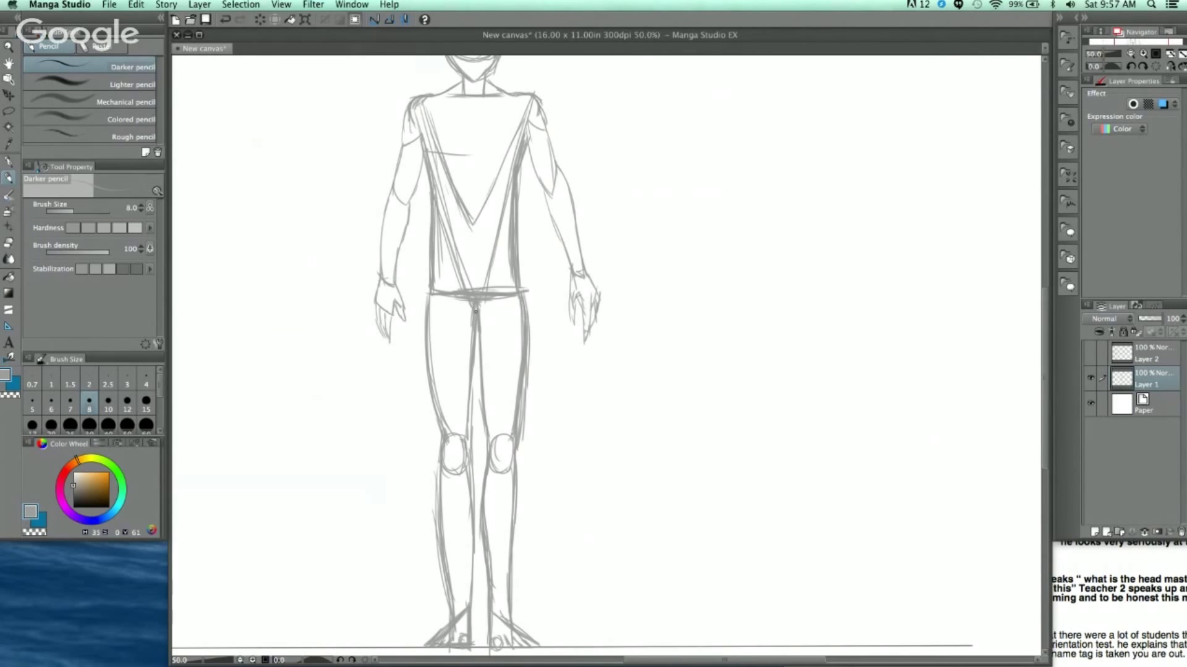
pyautogui.moveTo(477, 376); pyautogui.dragTo(486, 464)
pyautogui.scroll(-2, 597, 223)
pyautogui.moveTo(615, 352); pyautogui.dragTo(584, 459)
# Draw the second figure's collarbones, central sternum line and the lower edges of both pectorals
pyautogui.scroll(4, 504, 275)
pyautogui.moveTo(435, 283)
pyautogui.mouseDown()
pyautogui.moveTo(518, 299)
pyautogui.moveTo(577, 282)
pyautogui.mouseUp()
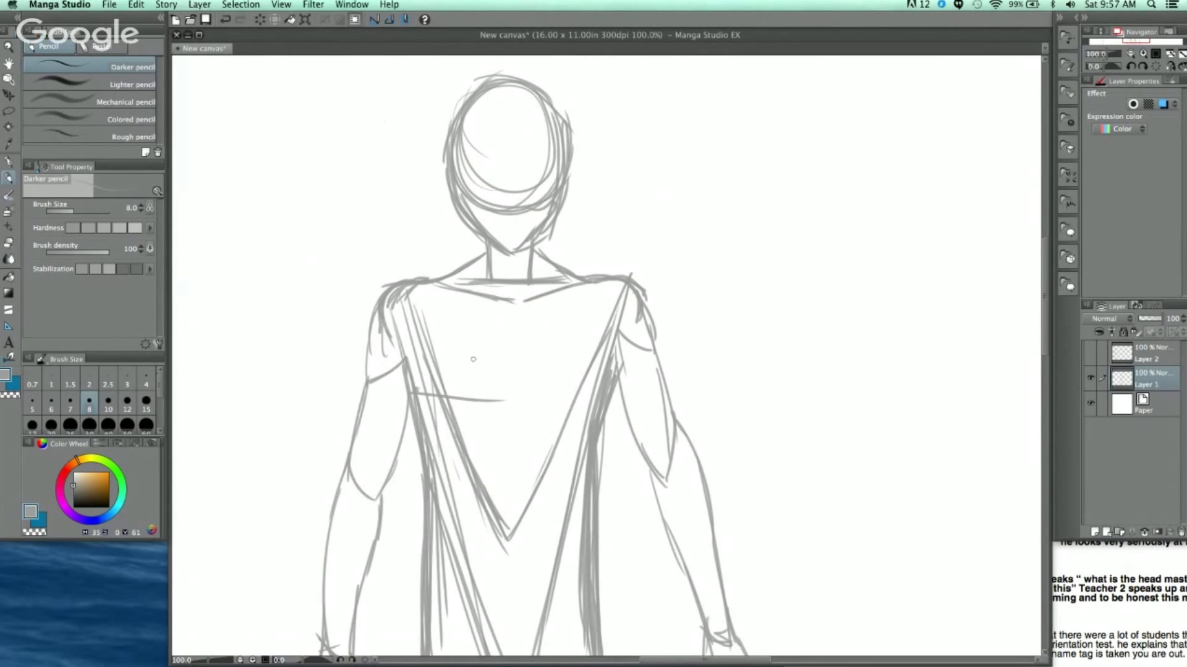
pyautogui.moveTo(413, 376); pyautogui.dragTo(505, 402)
pyautogui.moveTo(517, 338); pyautogui.dragTo(518, 392)
pyautogui.moveTo(427, 344); pyautogui.dragTo(404, 365)
pyautogui.moveTo(512, 338); pyautogui.dragTo(515, 391)
pyautogui.moveTo(526, 393)
pyautogui.mouseDown()
pyautogui.moveTo(595, 378)
pyautogui.moveTo(612, 343)
pyautogui.moveTo(616, 365)
pyautogui.mouseUp()
# Refine the chest with strokes along the pectoral curves and the armpit creases
pyautogui.moveTo(535, 416)
pyautogui.mouseDown()
pyautogui.moveTo(523, 366)
pyautogui.moveTo(532, 278)
pyautogui.mouseUp()
pyautogui.moveTo(456, 305)
pyautogui.mouseDown()
pyautogui.moveTo(429, 320)
pyautogui.moveTo(471, 340)
pyautogui.moveTo(525, 322)
pyautogui.mouseUp()
pyautogui.moveTo(536, 323); pyautogui.dragTo(568, 360)
pyautogui.moveTo(600, 309); pyautogui.dragTo(575, 356)
pyautogui.moveTo(422, 321)
pyautogui.mouseDown()
pyautogui.moveTo(451, 354)
pyautogui.moveTo(495, 323)
pyautogui.moveTo(566, 352)
pyautogui.moveTo(592, 346)
pyautogui.mouseUp()
pyautogui.moveTo(425, 340)
pyautogui.mouseDown()
pyautogui.moveTo(464, 376)
pyautogui.moveTo(473, 339)
pyautogui.moveTo(519, 323)
pyautogui.mouseUp()
pyautogui.moveTo(603, 285); pyautogui.dragTo(584, 356)
# Add the rib cage arch, the curved lower abdomen line and the hip and side contours to the torso
pyautogui.moveTo(431, 429)
pyautogui.mouseDown()
pyautogui.moveTo(475, 495)
pyautogui.moveTo(578, 437)
pyautogui.mouseUp()
pyautogui.moveTo(471, 474)
pyautogui.mouseDown()
pyautogui.moveTo(539, 479)
pyautogui.moveTo(568, 467)
pyautogui.mouseUp()
pyautogui.moveTo(449, 454)
pyautogui.mouseDown()
pyautogui.moveTo(458, 464)
pyautogui.moveTo(412, 562)
pyautogui.mouseUp()
pyautogui.moveTo(589, 447); pyautogui.dragTo(575, 286)
pyautogui.moveTo(583, 300); pyautogui.dragTo(598, 384)
pyautogui.moveTo(585, 327)
pyautogui.mouseDown()
pyautogui.moveTo(591, 383)
pyautogui.moveTo(584, 291)
pyautogui.mouseUp()
pyautogui.moveTo(402, 420); pyautogui.dragTo(401, 313)
# Draw the back muscle contours bulging from below each armpit down to the waist
pyautogui.press('super+minus')
pyautogui.hotkey('ctrl', '+')
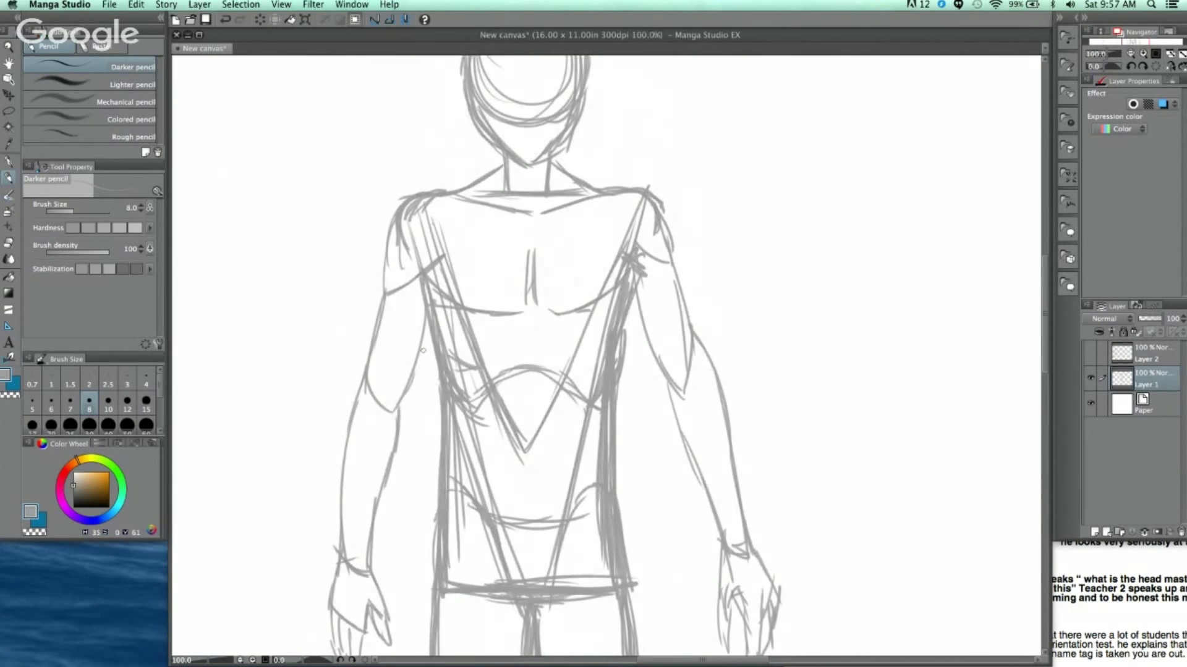
pyautogui.moveTo(421, 348); pyautogui.dragTo(437, 382)
pyautogui.moveTo(621, 378)
pyautogui.mouseDown()
pyautogui.moveTo(640, 322)
pyautogui.moveTo(620, 381)
pyautogui.mouseUp()
pyautogui.moveTo(640, 306); pyautogui.dragTo(618, 396)
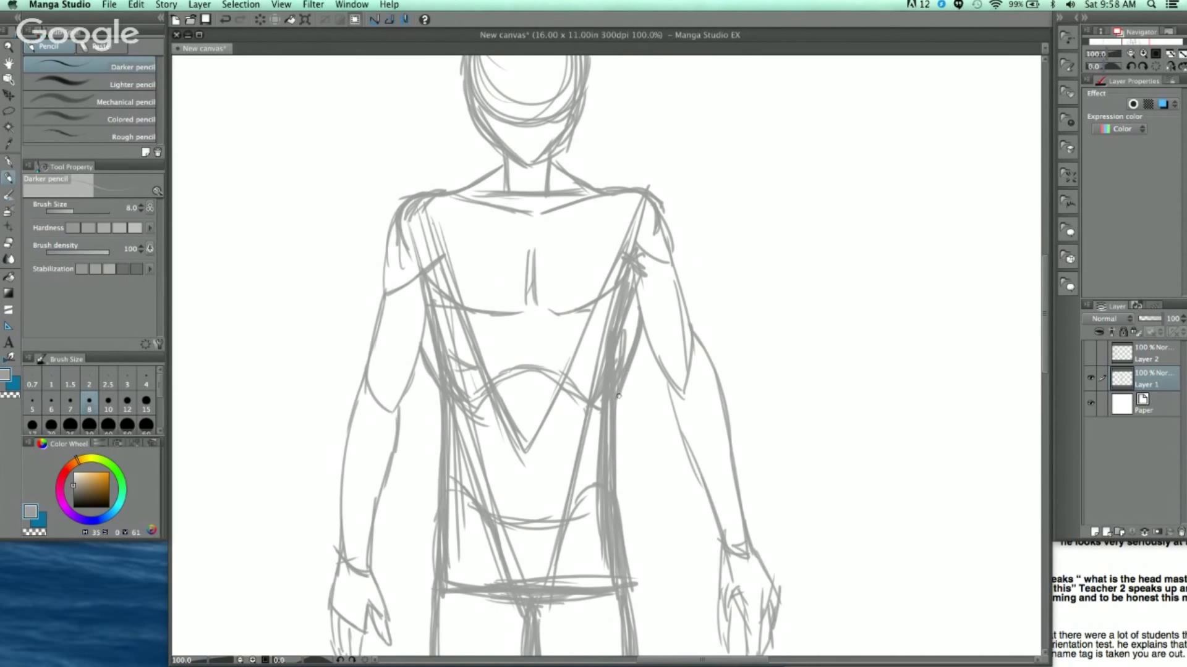
# Bulk up the right-hand arm by redrawing the upper arm and forearm contours with heavier strokes
pyautogui.scroll(-3, 686, 241)
pyautogui.moveTo(746, 323)
pyautogui.mouseDown()
pyautogui.moveTo(731, 302)
pyautogui.moveTo(728, 333)
pyautogui.mouseUp()
pyautogui.scroll(2, 655, 257)
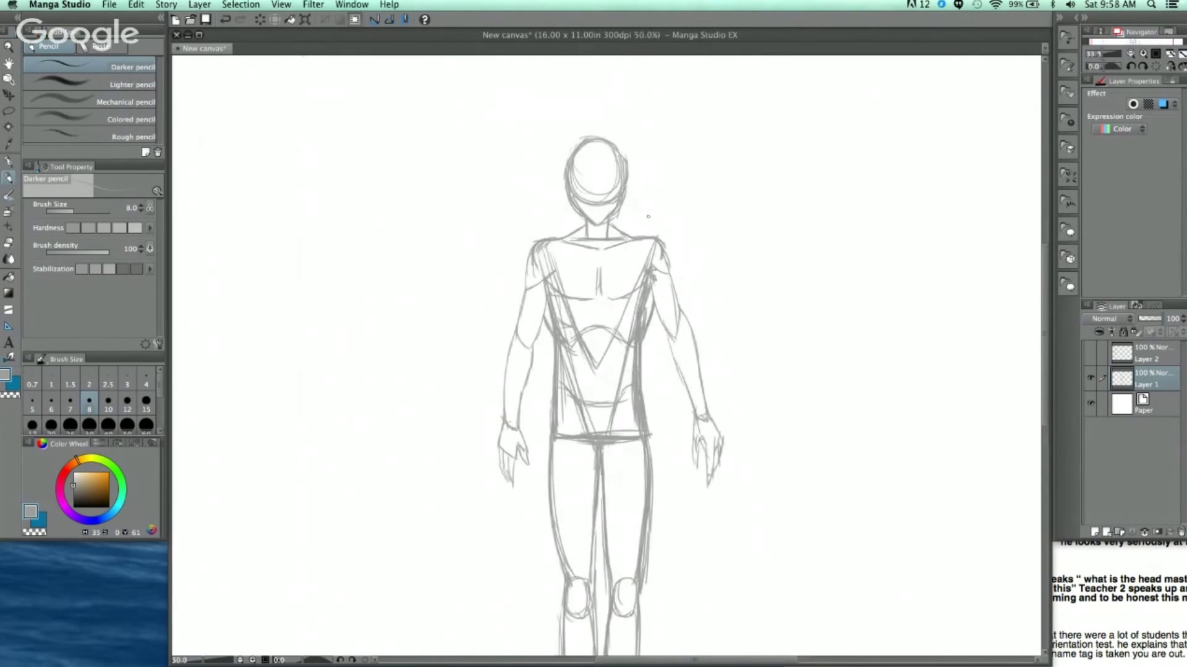
pyautogui.moveTo(649, 320); pyautogui.dragTo(639, 347)
pyautogui.scroll(1, 670, 303)
pyautogui.moveTo(646, 286); pyautogui.dragTo(658, 386)
pyautogui.moveTo(640, 323); pyautogui.dragTo(671, 395)
pyautogui.moveTo(645, 351); pyautogui.dragTo(685, 415)
pyautogui.moveTo(680, 264)
pyautogui.mouseDown()
pyautogui.moveTo(711, 372)
pyautogui.moveTo(697, 487)
pyautogui.moveTo(709, 511)
pyautogui.mouseUp()
pyautogui.moveTo(685, 449); pyautogui.dragTo(728, 568)
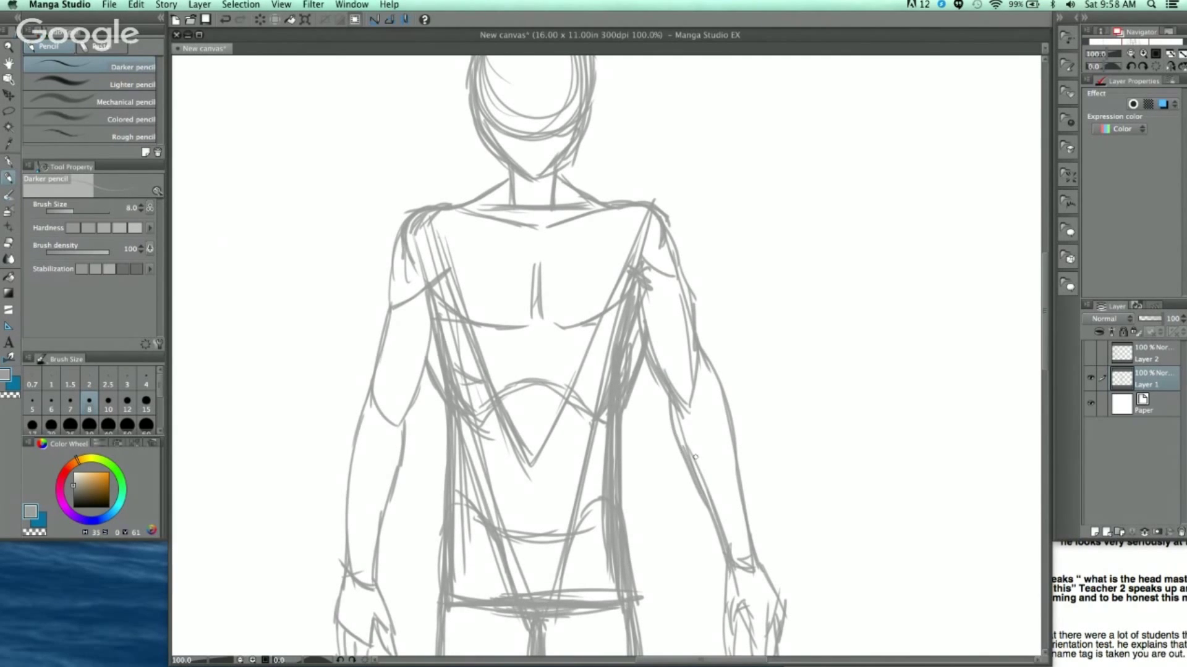
# Bulk up the left-hand arm to match, redrawing its shoulder, upper arm and forearm contours
pyautogui.moveTo(698, 345); pyautogui.dragTo(709, 233)
pyautogui.moveTo(447, 232); pyautogui.dragTo(409, 319)
pyautogui.moveTo(397, 183); pyautogui.dragTo(379, 270)
pyautogui.moveTo(384, 222); pyautogui.dragTo(350, 473)
pyautogui.moveTo(401, 369); pyautogui.dragTo(380, 478)
pyautogui.moveTo(402, 371); pyautogui.dragTo(391, 416)
pyautogui.moveTo(397, 209)
pyautogui.mouseDown()
pyautogui.moveTo(397, 133)
pyautogui.moveTo(442, 92)
pyautogui.mouseUp()
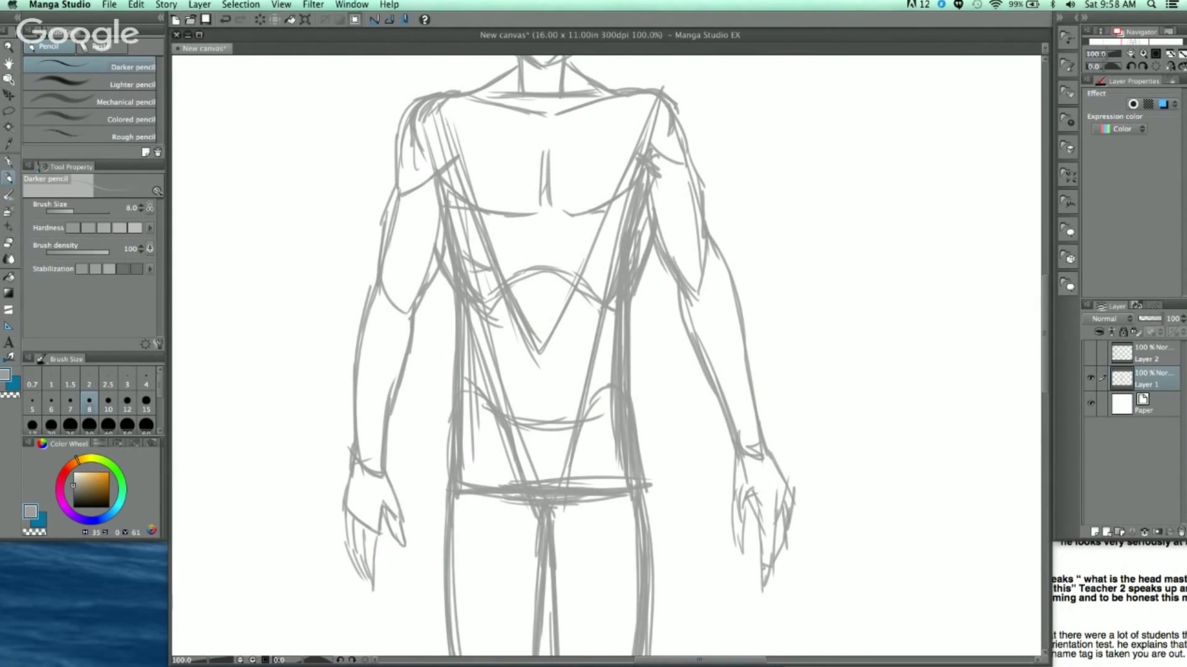
# Examine the second figure's overall proportions from head to feet, up close and on the full canvas
pyautogui.scroll(-2, 766, 230)
pyautogui.moveTo(835, 343); pyautogui.dragTo(694, 365)
pyautogui.scroll(1, 587, 437)
pyautogui.moveTo(588, 436); pyautogui.dragTo(560, 379)
pyautogui.scroll(1, 560, 378)
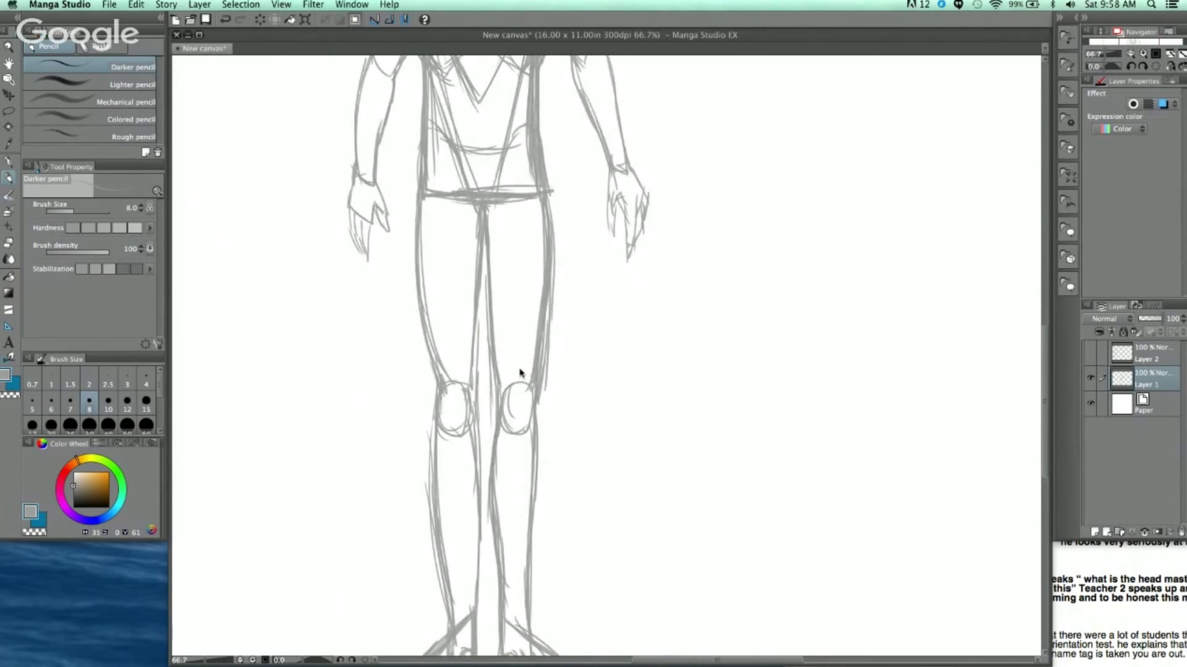
pyautogui.scroll(-3, 520, 373)
pyautogui.moveTo(761, 272); pyautogui.dragTo(726, 387)
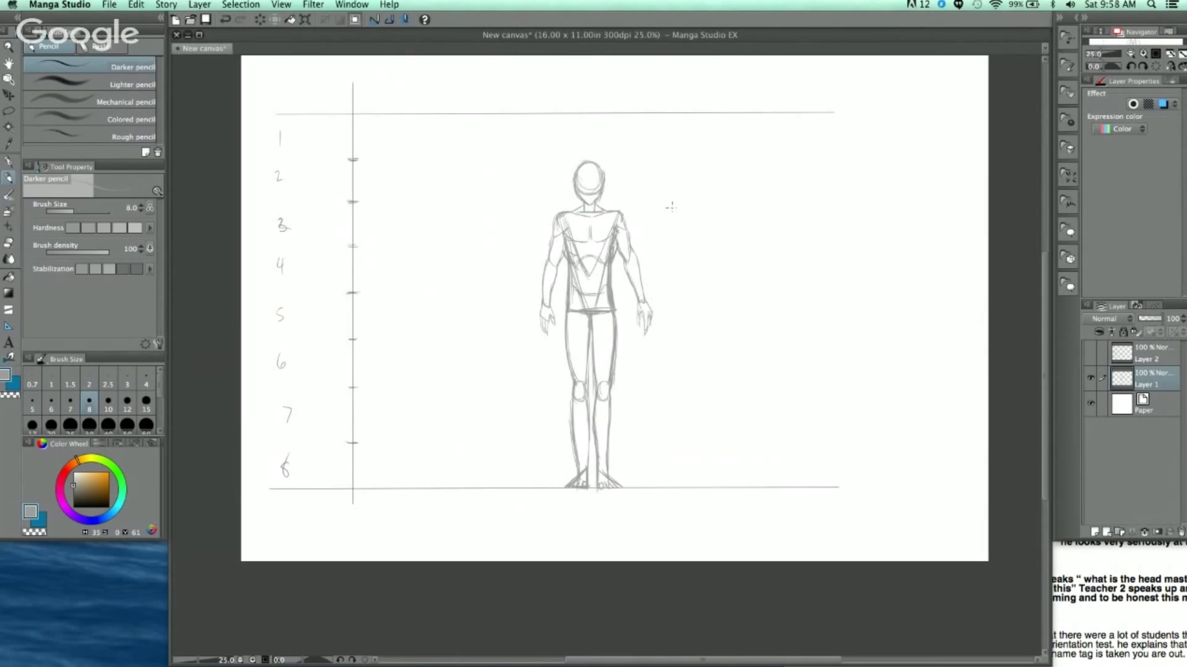
pyautogui.scroll(3, 614, 216)
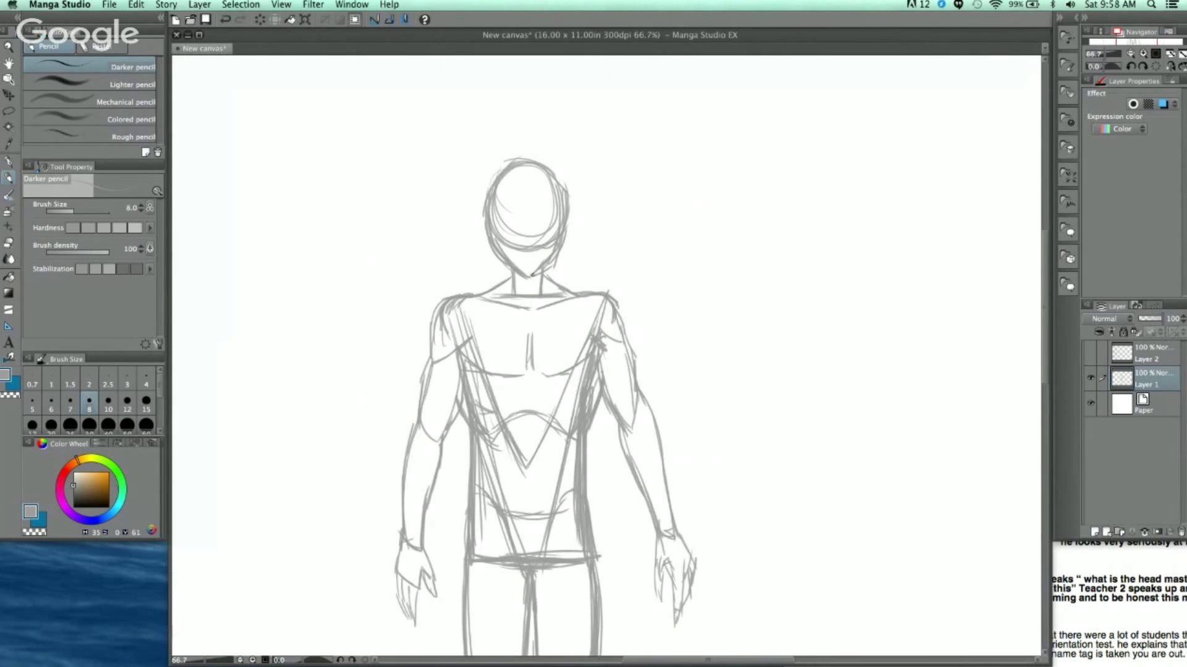
pyautogui.scroll(-3, 575, 188)
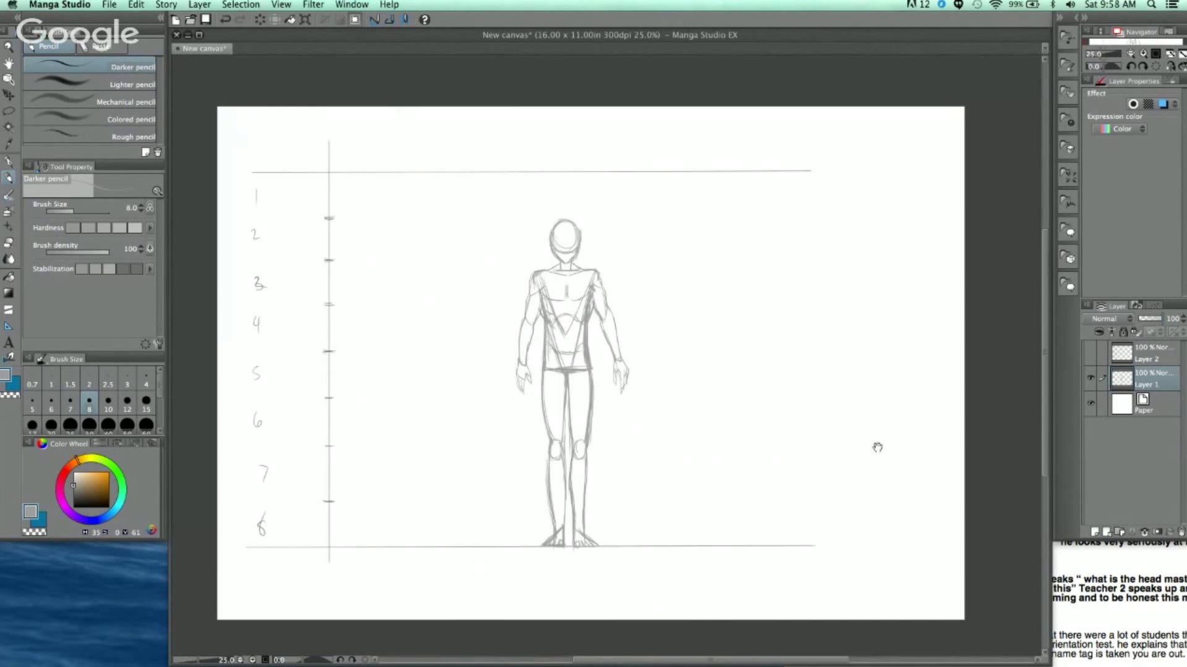
# Add a new layer directly above the figure sketch's layer and make it visible
pyautogui.moveTo(874, 445); pyautogui.dragTo(773, 424)
pyautogui.click(1095, 531)
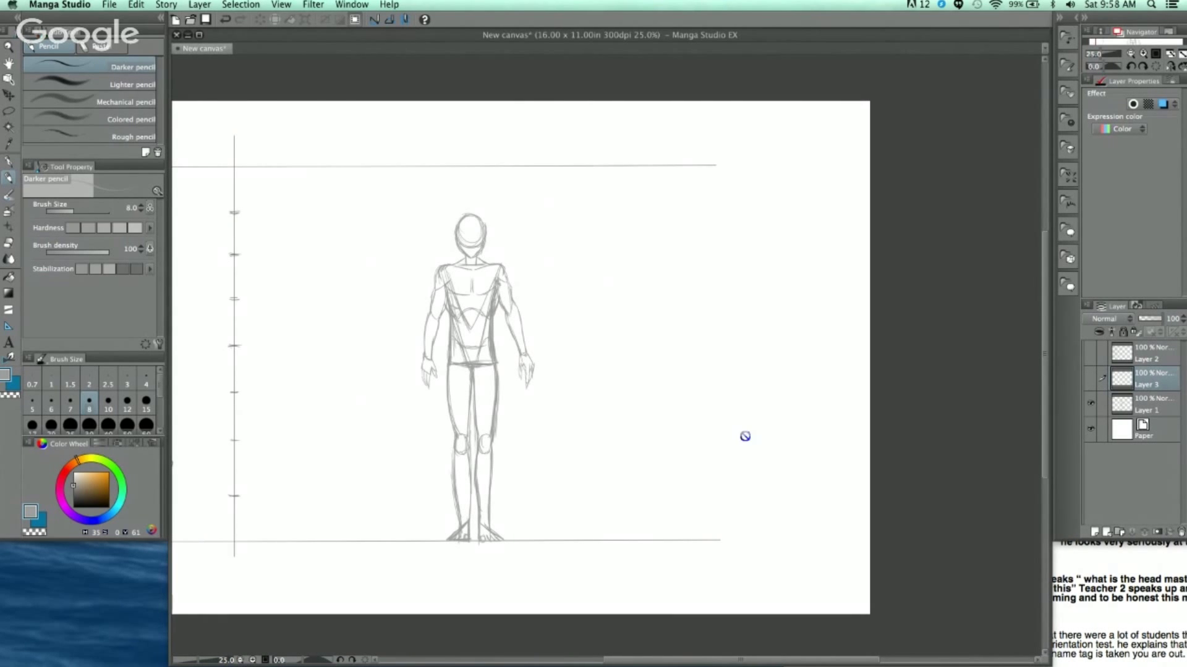
pyautogui.scroll(2, 549, 309)
pyautogui.click(1091, 377)
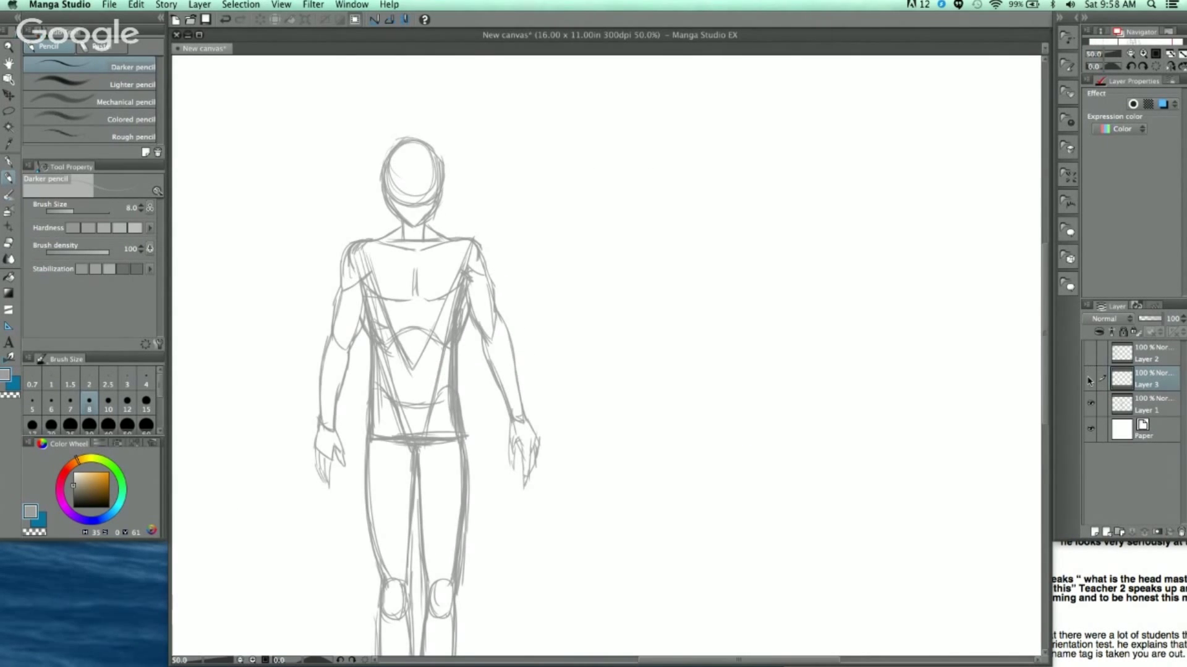
pyautogui.scroll(-2, 754, 331)
pyautogui.scroll(1, 755, 331)
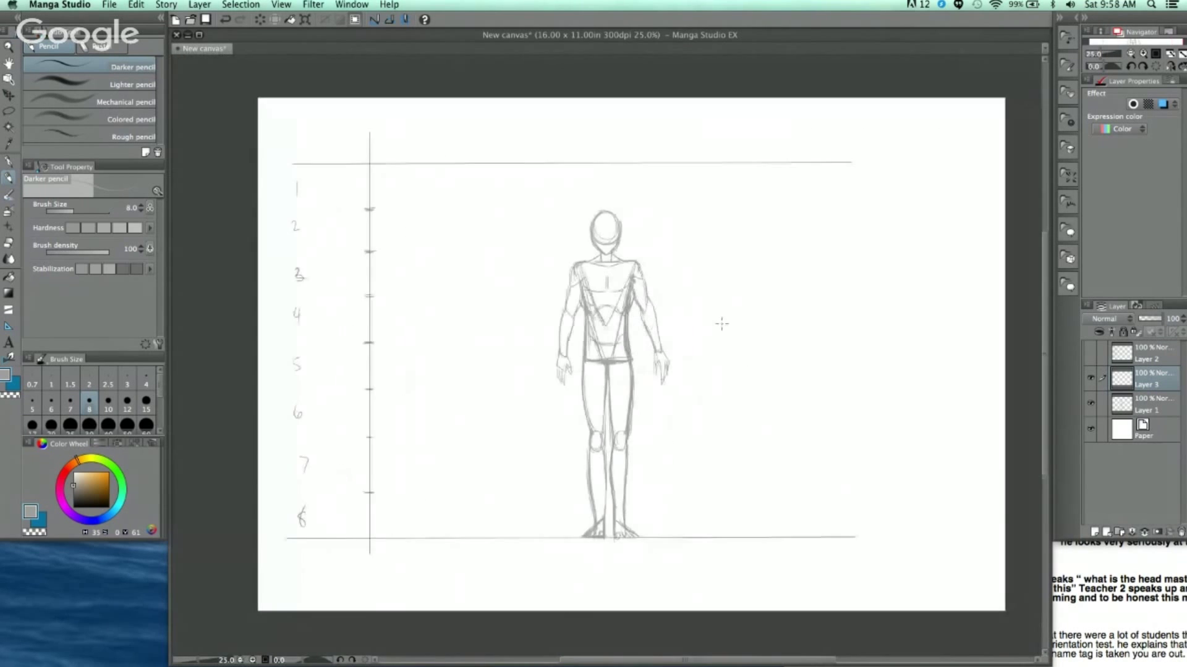
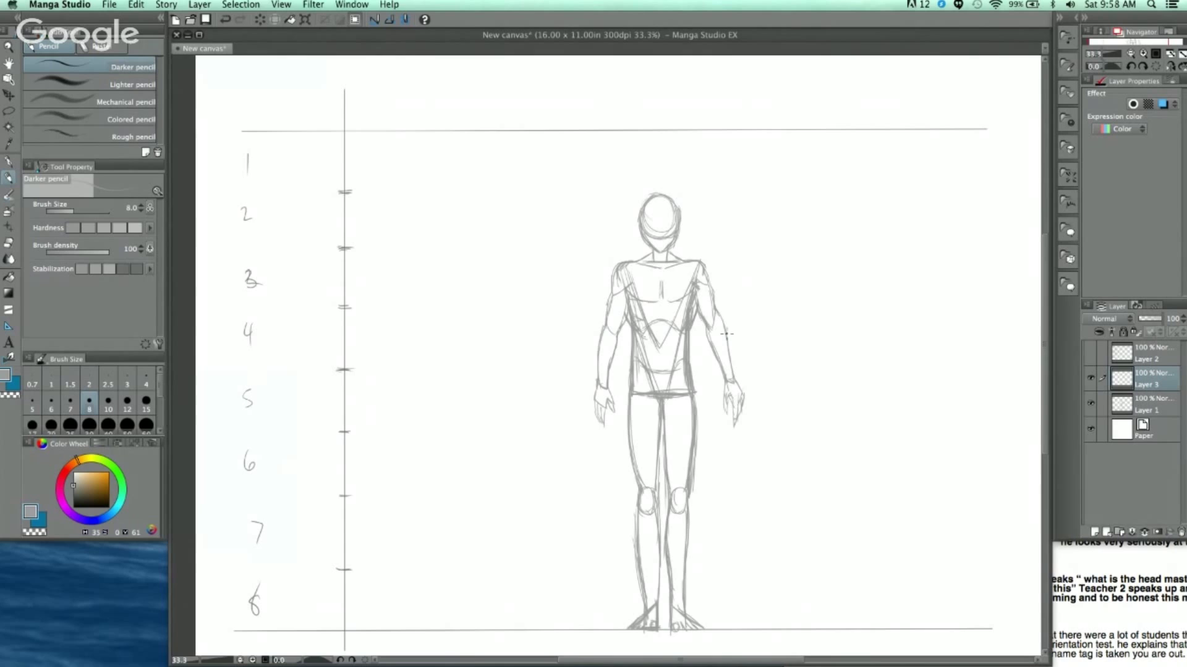
# Sketch a line across the right-hand elbow and a raised forearm ending in a rough fist
pyautogui.scroll(2, 719, 319)
pyautogui.moveTo(667, 343)
pyautogui.mouseDown()
pyautogui.moveTo(723, 323)
pyautogui.moveTo(714, 328)
pyautogui.moveTo(744, 340)
pyautogui.mouseUp()
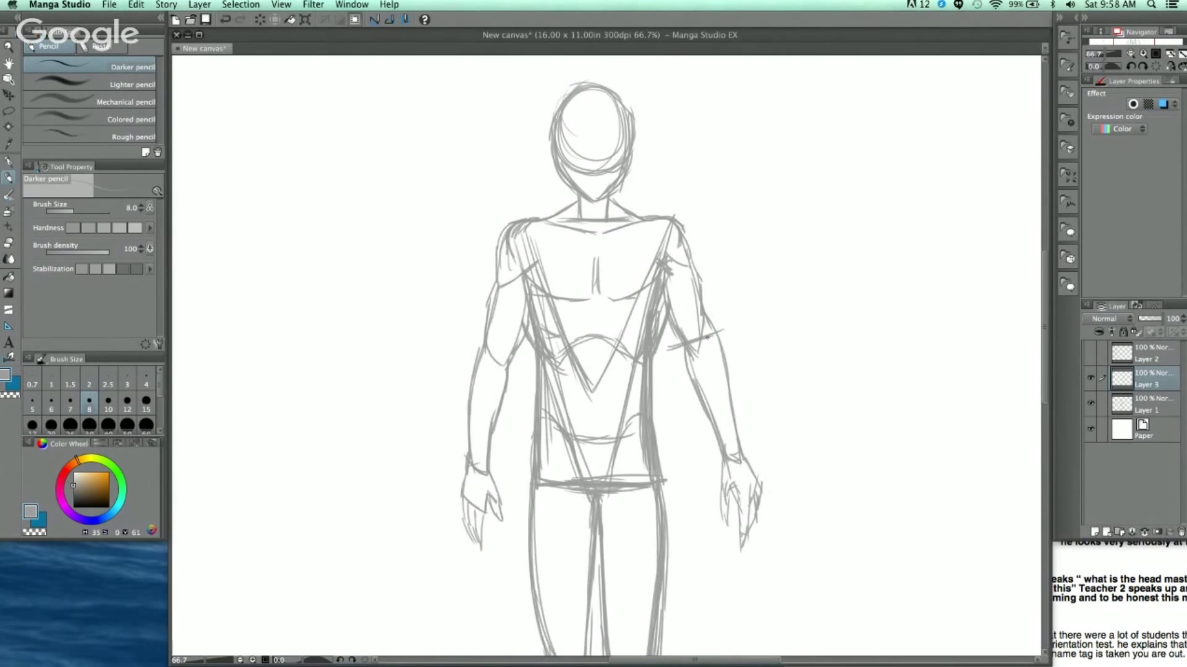
pyautogui.moveTo(696, 339)
pyautogui.mouseDown()
pyautogui.moveTo(740, 229)
pyautogui.moveTo(749, 187)
pyautogui.moveTo(734, 184)
pyautogui.moveTo(765, 205)
pyautogui.moveTo(766, 186)
pyautogui.moveTo(733, 196)
pyautogui.mouseUp()
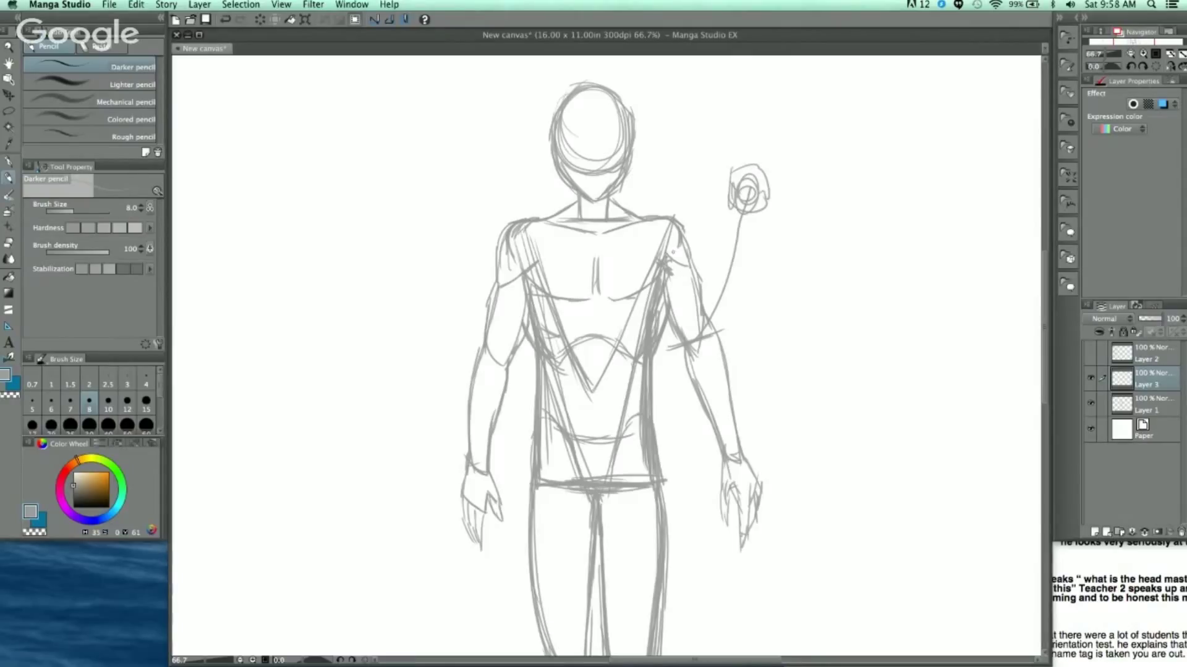
pyautogui.moveTo(688, 354); pyautogui.dragTo(692, 340)
# Undo the strokes of the raised forearm, fist and elbow line
pyautogui.press('super+z')
pyautogui.press('super+z')
pyautogui.press('super+z')
pyautogui.press('super+z')
pyautogui.press('super+z')
pyautogui.press('super+z')
pyautogui.press('super+z')
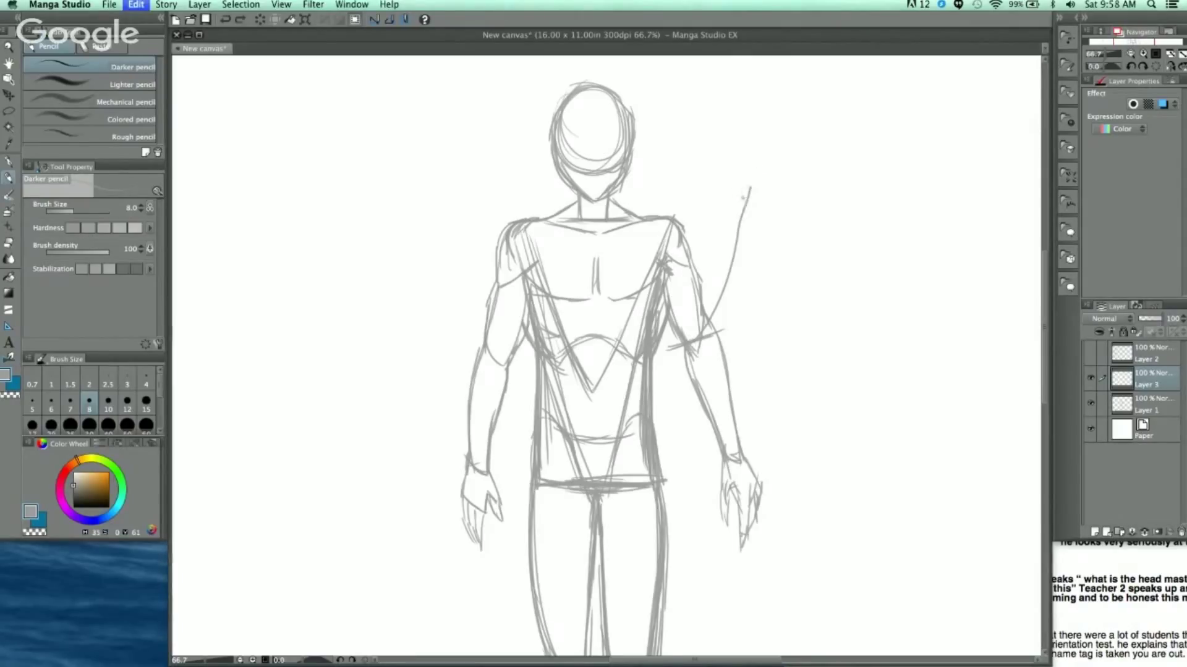
# In blue, draw a line down the right-hand upper arm, an arc up to shoulder height and a horizontal line ending in an elbow circle
pyautogui.moveTo(664, 255); pyautogui.dragTo(668, 317)
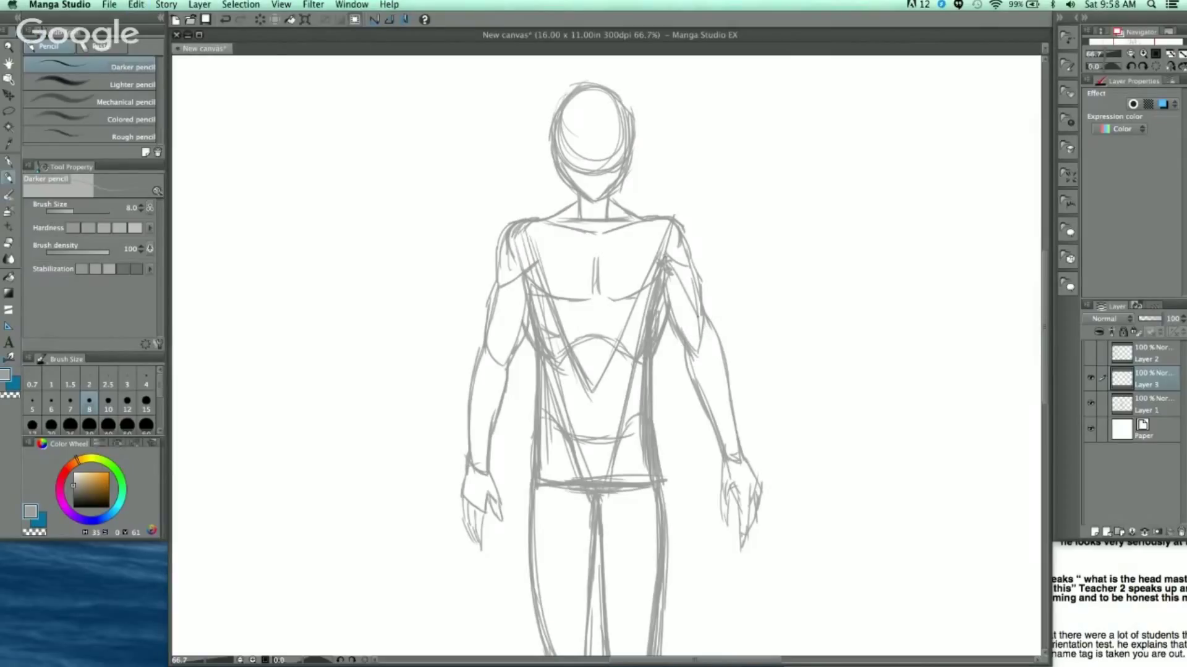
pyautogui.moveTo(666, 254); pyautogui.dragTo(694, 341)
pyautogui.moveTo(669, 274); pyautogui.dragTo(693, 344)
pyautogui.click(42, 526)
pyautogui.moveTo(660, 252); pyautogui.dragTo(697, 337)
pyautogui.moveTo(674, 277)
pyautogui.mouseDown()
pyautogui.moveTo(704, 353)
pyautogui.moveTo(772, 221)
pyautogui.mouseUp()
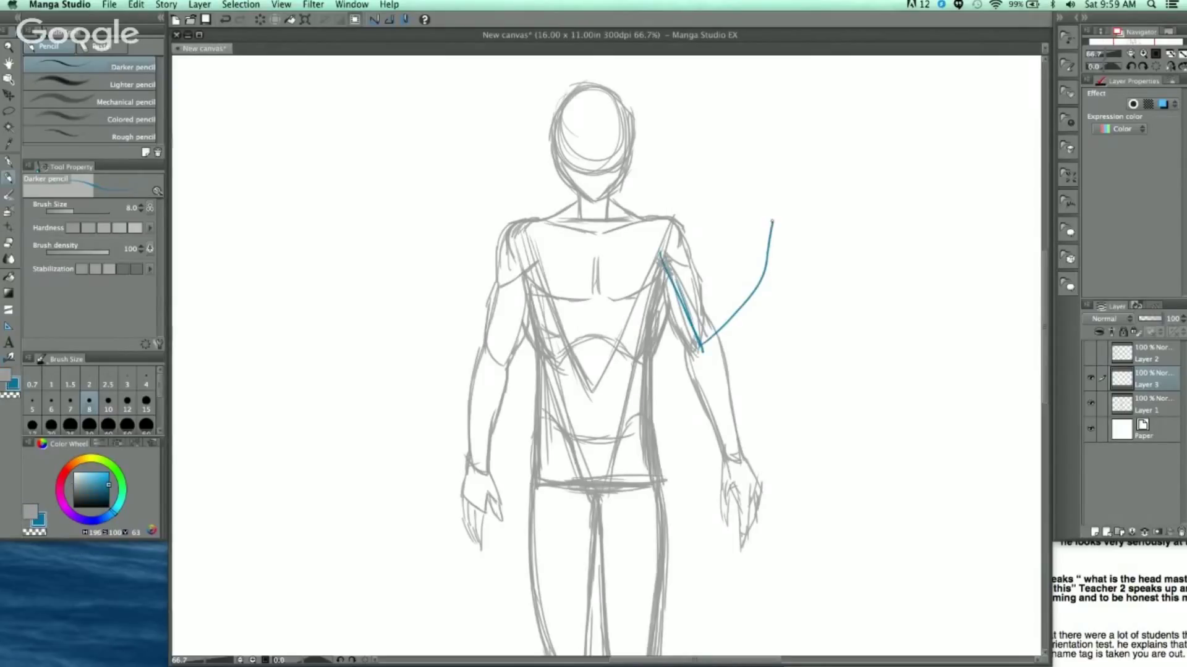
pyautogui.moveTo(670, 223); pyautogui.dragTo(733, 221)
pyautogui.moveTo(773, 219); pyautogui.dragTo(775, 221)
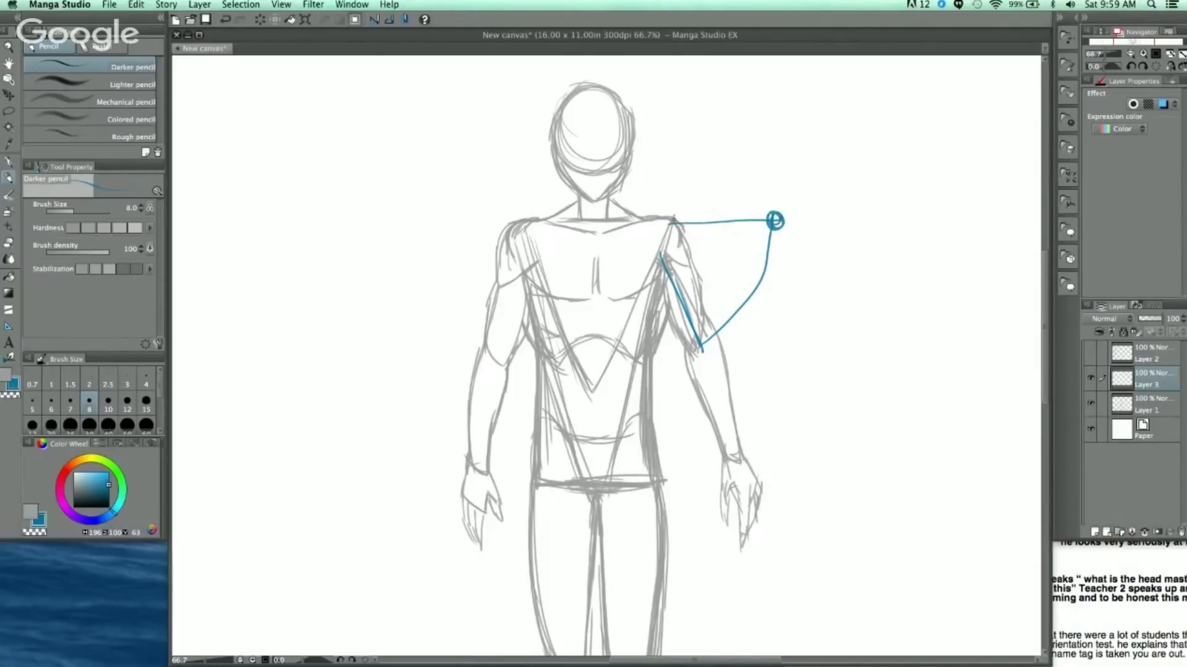
# Extend the swing arc above the shoulder with a vertical arm line, circling the shoulder joint and the raised elbow
pyautogui.moveTo(772, 213); pyautogui.dragTo(679, 88)
pyautogui.moveTo(662, 213)
pyautogui.mouseDown()
pyautogui.moveTo(679, 90)
pyautogui.moveTo(663, 205)
pyautogui.mouseUp()
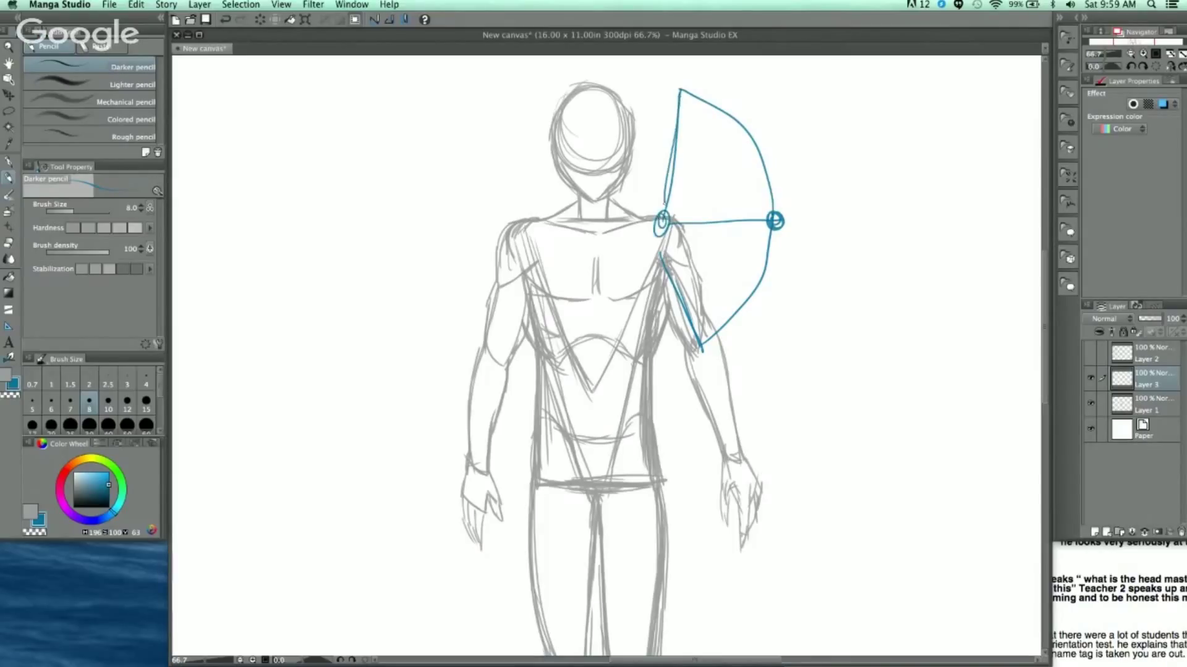
pyautogui.moveTo(678, 90)
pyautogui.mouseDown()
pyautogui.moveTo(674, 109)
pyautogui.moveTo(682, 94)
pyautogui.mouseUp()
pyautogui.moveTo(725, 160); pyautogui.dragTo(708, 261)
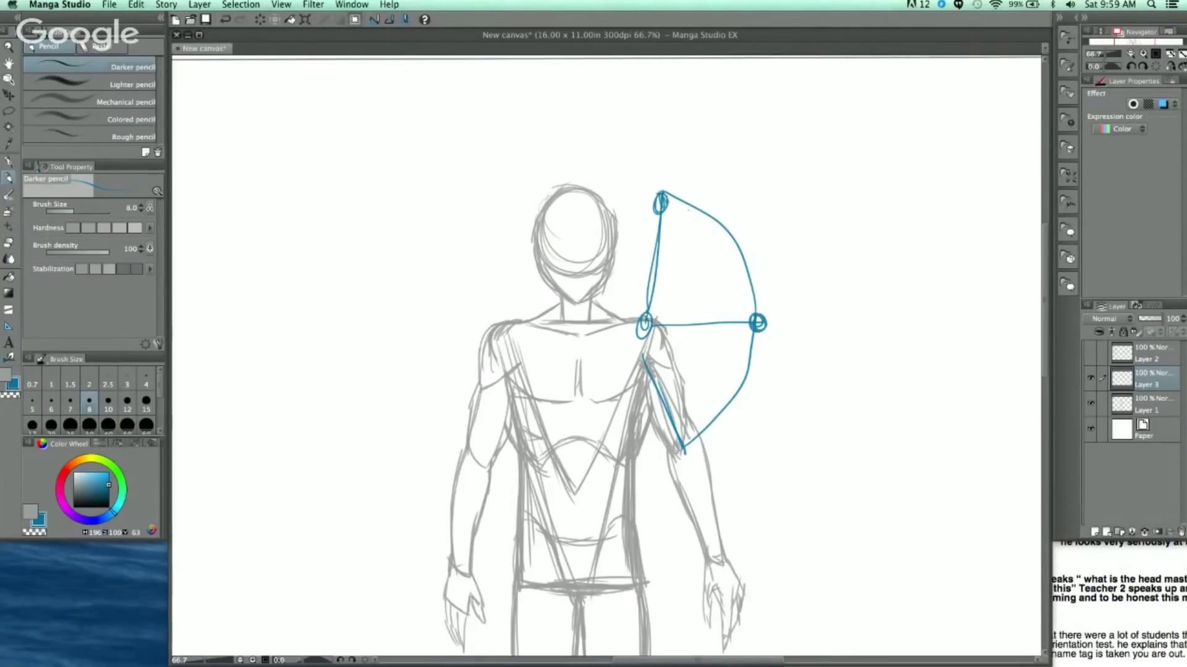
# Undo all the blue swing arcs, arm lines and joint circles around the right-hand shoulder
pyautogui.press('super+z')
pyautogui.press('super+z')
pyautogui.press('super+z')
pyautogui.press('super+z')
pyautogui.press('super+z')
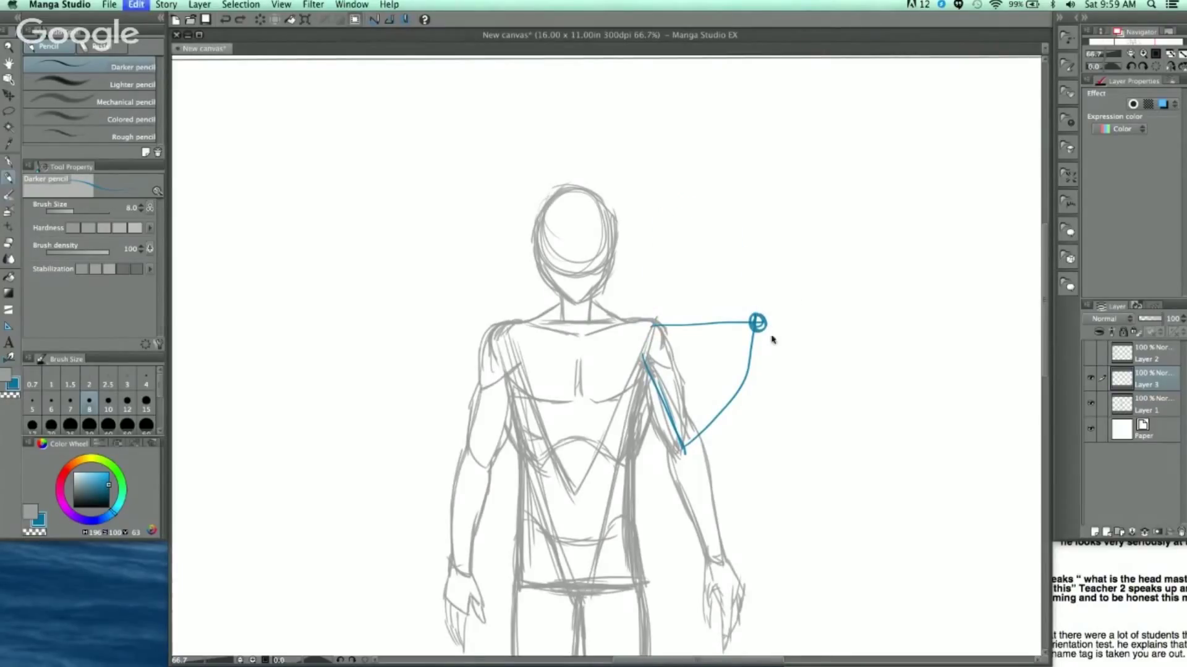
pyautogui.press('super+z')
pyautogui.press('super+z')
pyautogui.press('super+z')
pyautogui.scroll(-3, 729, 410)
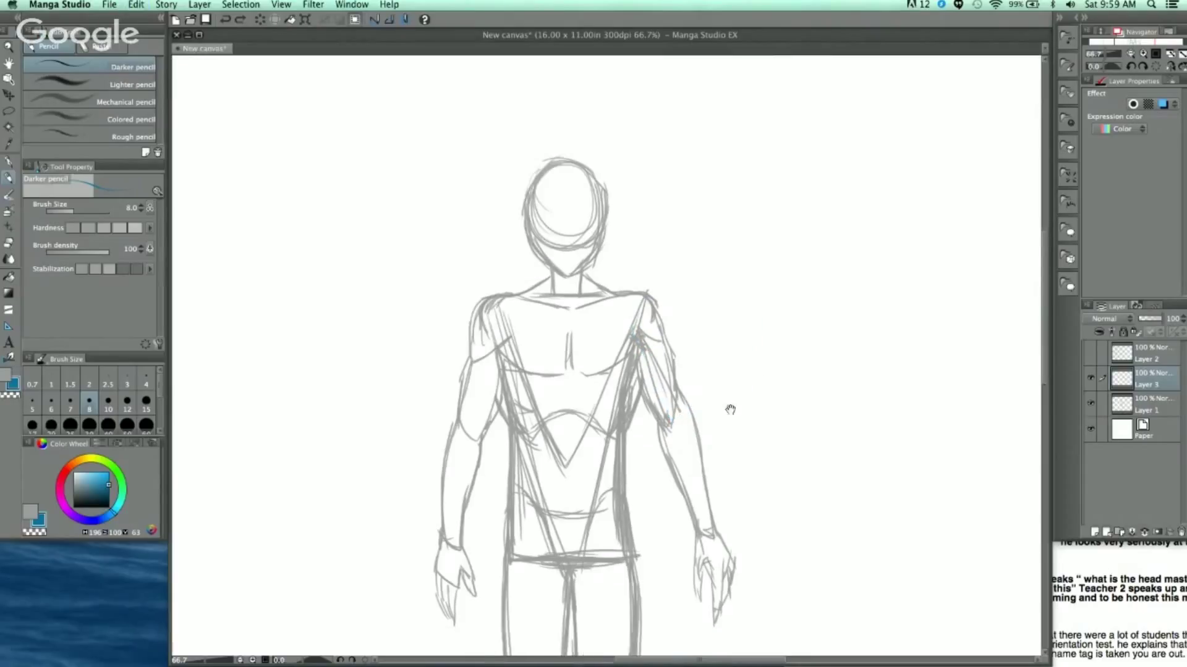
pyautogui.press('super+z')
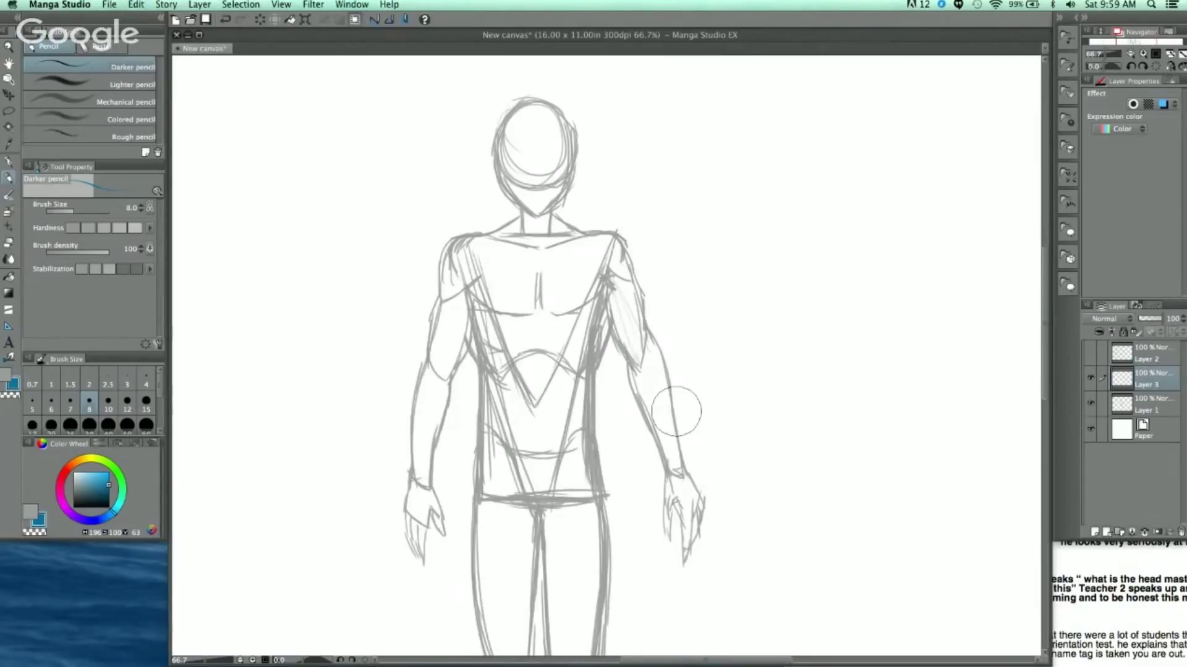
# Erase the right-hand arm on Layer 1 down to a faint ghost and set the brush size to 7
pyautogui.click(1138, 400)
pyautogui.moveTo(627, 262)
pyautogui.mouseDown()
pyautogui.moveTo(633, 350)
pyautogui.moveTo(686, 539)
pyautogui.moveTo(657, 299)
pyautogui.mouseUp()
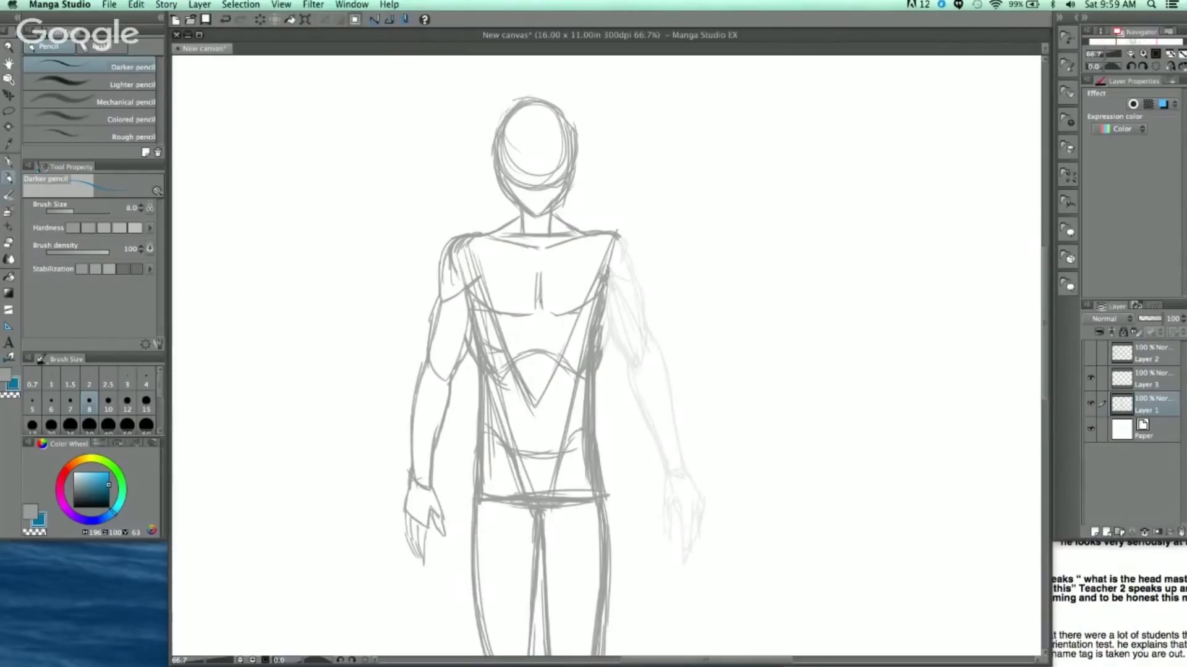
pyautogui.press('[')
# Sketch the right-hand upper arm in blue, swung out sideways from the shoulder as a cylinder with a circled elbow
pyautogui.moveTo(620, 288)
pyautogui.mouseDown()
pyautogui.moveTo(636, 345)
pyautogui.moveTo(670, 303)
pyautogui.moveTo(687, 235)
pyautogui.moveTo(649, 337)
pyautogui.mouseUp()
pyautogui.moveTo(610, 252); pyautogui.dragTo(690, 238)
pyautogui.moveTo(607, 274)
pyautogui.mouseDown()
pyautogui.moveTo(643, 277)
pyautogui.moveTo(685, 259)
pyautogui.moveTo(639, 275)
pyautogui.moveTo(673, 267)
pyautogui.mouseUp()
pyautogui.moveTo(618, 236)
pyautogui.mouseDown()
pyautogui.moveTo(609, 276)
pyautogui.moveTo(653, 229)
pyautogui.moveTo(679, 224)
pyautogui.moveTo(677, 255)
pyautogui.moveTo(691, 250)
pyautogui.mouseUp()
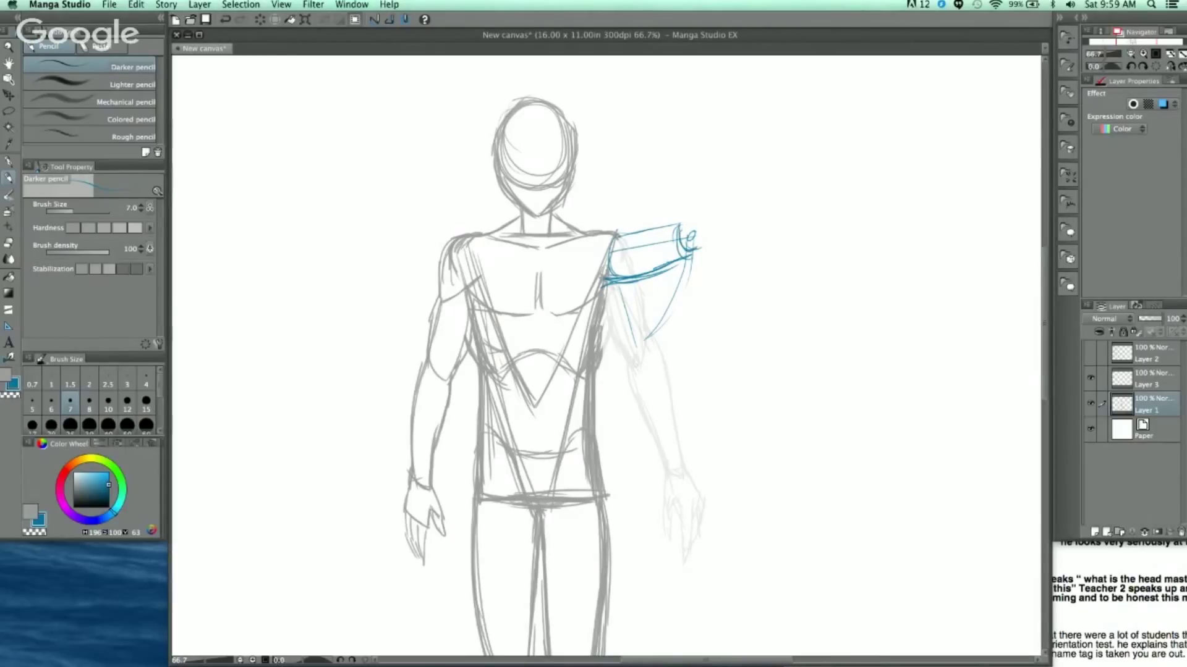
pyautogui.moveTo(678, 242); pyautogui.dragTo(693, 227)
# Mark a blue guide line along the faded forearm and sketch a forearm of that length stretched outward from the raised elbow
pyautogui.moveTo(649, 383); pyautogui.dragTo(678, 470)
pyautogui.moveTo(650, 384); pyautogui.dragTo(678, 470)
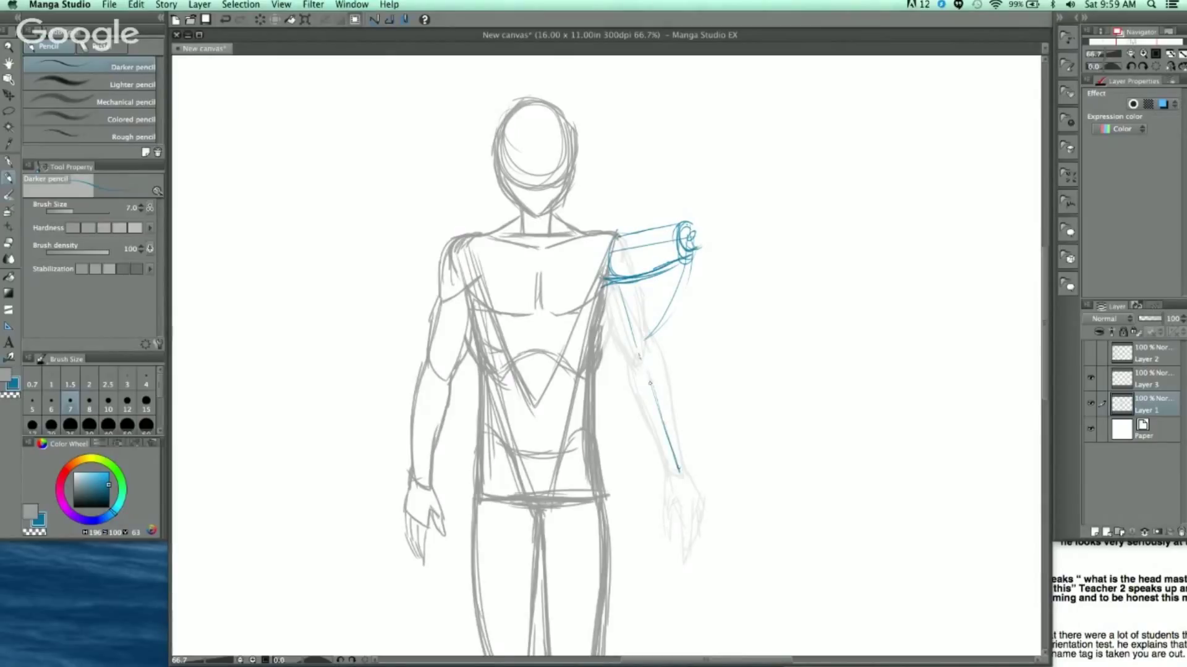
pyautogui.moveTo(662, 401); pyautogui.dragTo(681, 464)
pyautogui.moveTo(704, 238); pyautogui.dragTo(796, 209)
pyautogui.moveTo(691, 250); pyautogui.dragTo(805, 228)
pyautogui.moveTo(726, 247); pyautogui.dragTo(793, 223)
pyautogui.moveTo(684, 221); pyautogui.dragTo(806, 193)
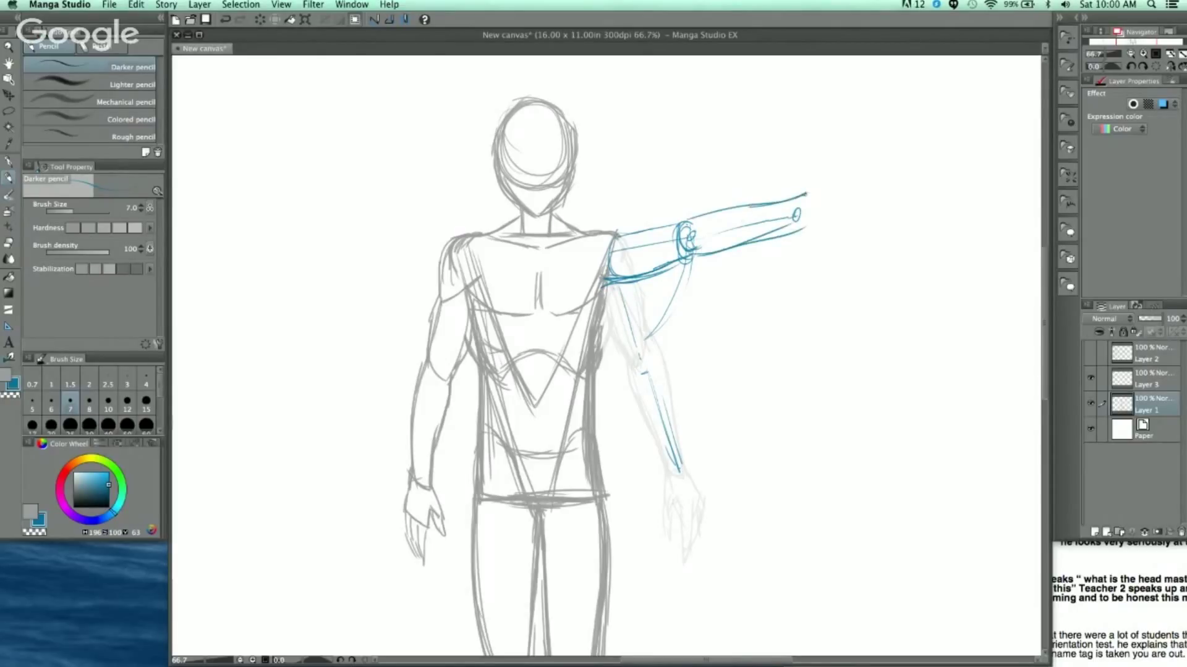
# Undo the strokes of the outstretched blue forearm
pyautogui.press('super+z')
pyautogui.press('super+z')
pyautogui.press('super+z')
pyautogui.press('super+z')
pyautogui.press('super+z')
pyautogui.press('super+z')
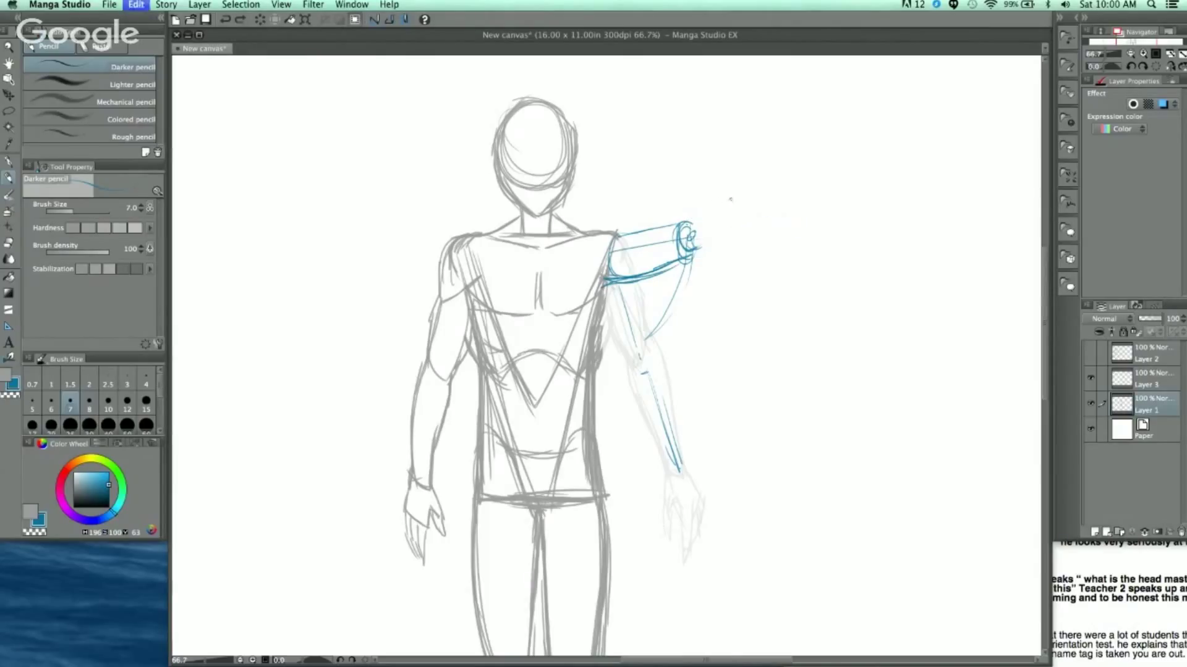
# Sketch the blue forearm bent straight up from the raised elbow, ending in a blocky hand
pyautogui.moveTo(691, 228)
pyautogui.mouseDown()
pyautogui.moveTo(675, 128)
pyautogui.moveTo(688, 209)
pyautogui.mouseUp()
pyautogui.moveTo(675, 119); pyautogui.dragTo(615, 247)
pyautogui.moveTo(649, 159); pyautogui.dragTo(618, 221)
pyautogui.press('super+z')
pyautogui.press('super+z')
pyautogui.moveTo(674, 122); pyautogui.dragTo(673, 261)
pyautogui.moveTo(666, 179); pyautogui.dragTo(674, 265)
pyautogui.moveTo(668, 147)
pyautogui.mouseDown()
pyautogui.moveTo(689, 266)
pyautogui.moveTo(708, 217)
pyautogui.moveTo(688, 110)
pyautogui.moveTo(662, 117)
pyautogui.moveTo(706, 236)
pyautogui.moveTo(691, 262)
pyautogui.mouseUp()
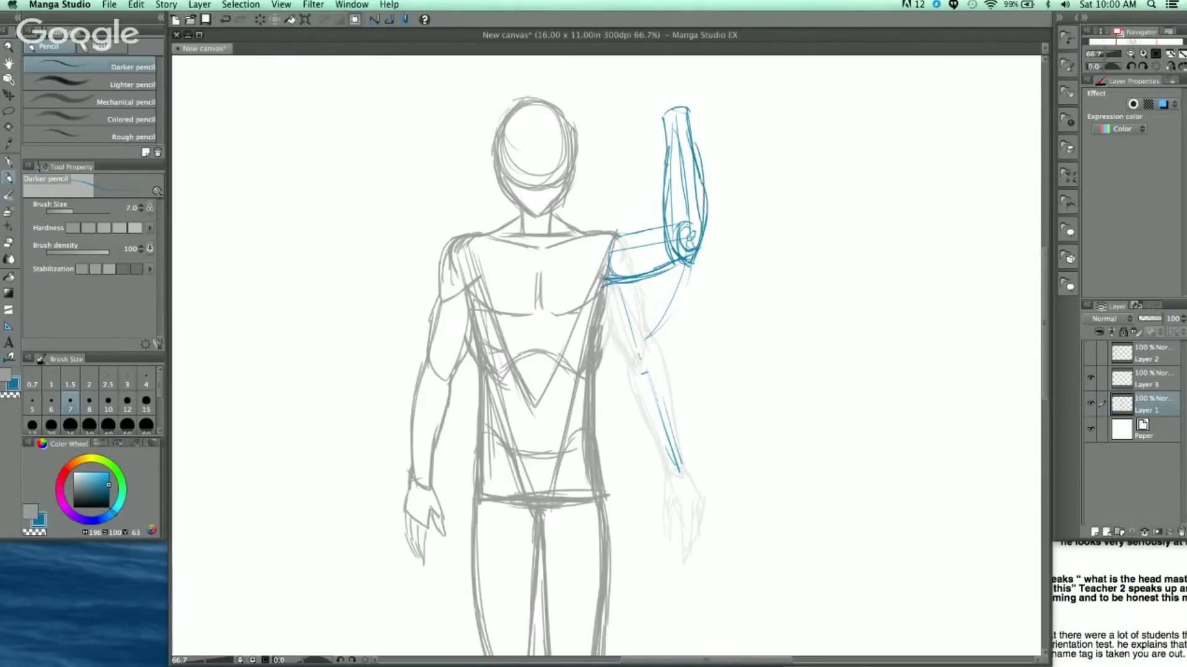
pyautogui.moveTo(705, 158); pyautogui.dragTo(710, 246)
pyautogui.moveTo(662, 195); pyautogui.dragTo(670, 211)
pyautogui.moveTo(669, 212)
pyautogui.mouseDown()
pyautogui.moveTo(671, 155)
pyautogui.moveTo(692, 198)
pyautogui.moveTo(652, 137)
pyautogui.moveTo(659, 192)
pyautogui.moveTo(691, 173)
pyautogui.mouseUp()
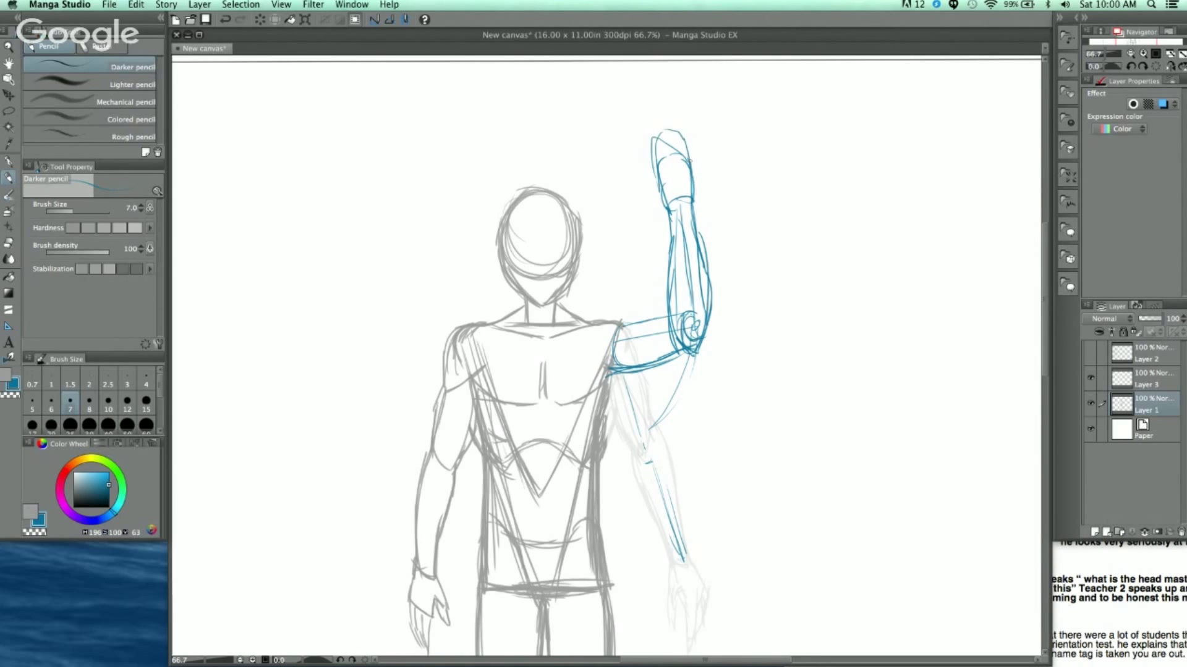
pyautogui.scroll(-1, 734, 278)
pyautogui.moveTo(744, 354); pyautogui.dragTo(746, 276)
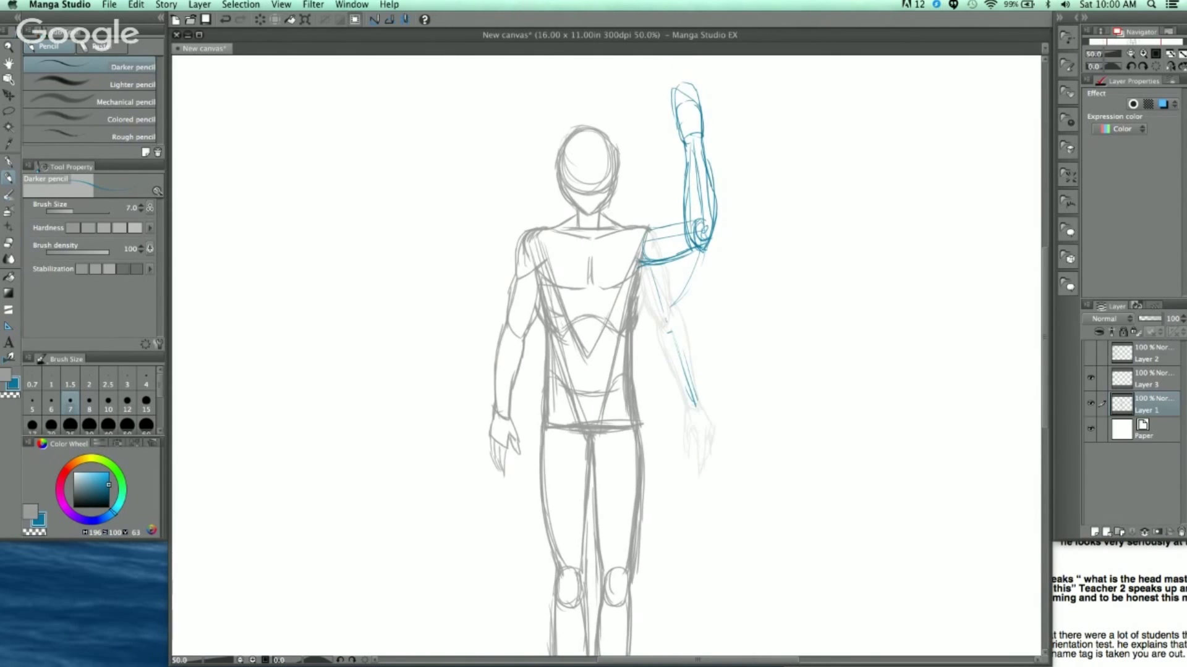
pyautogui.scroll(2, 710, 318)
pyautogui.moveTo(583, 214); pyautogui.dragTo(671, 489)
pyautogui.moveTo(667, 492); pyautogui.dragTo(670, 502)
pyautogui.moveTo(627, 292); pyautogui.dragTo(678, 207)
pyautogui.moveTo(777, 208); pyautogui.dragTo(694, 257)
pyautogui.scroll(-1, 704, 249)
pyautogui.scroll(-1, 705, 254)
pyautogui.moveTo(712, 327)
pyautogui.mouseDown()
pyautogui.moveTo(685, 284)
pyautogui.moveTo(655, 344)
pyautogui.mouseUp()
pyautogui.scroll(1, 686, 277)
# Undo the blue raised forearm, hand and forearm guide line, and erase the blue upper arm
pyautogui.press('super+z')
pyautogui.press('super+z')
pyautogui.press('super+z')
pyautogui.press('super+z')
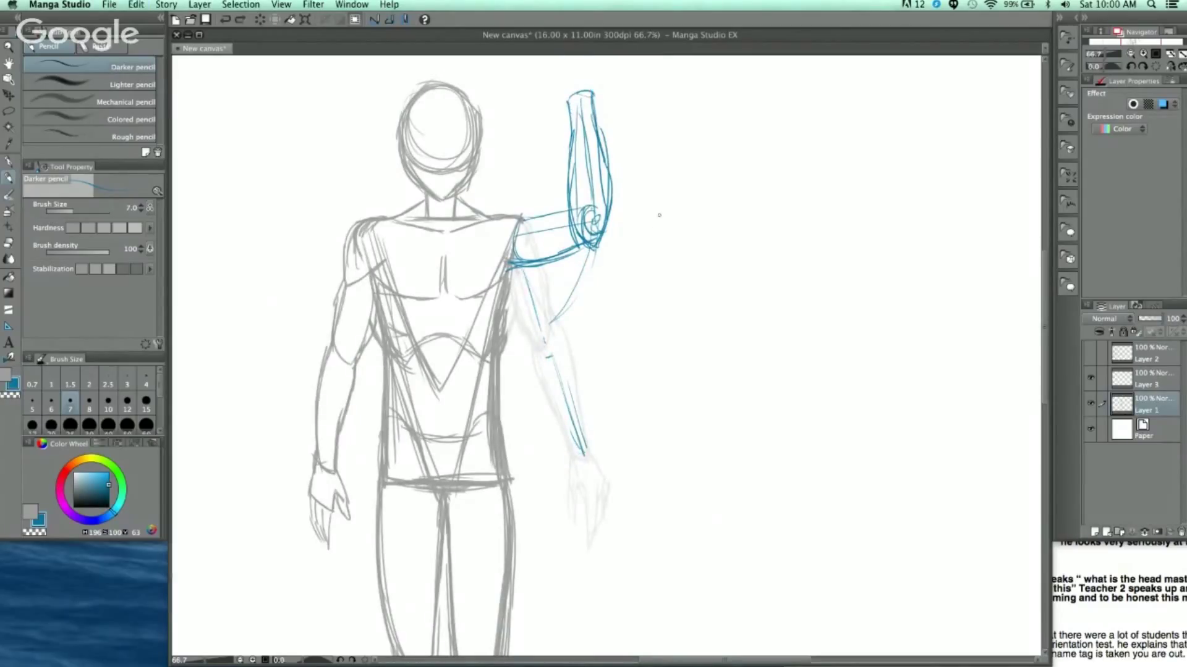
pyautogui.press('super+z')
pyautogui.press('super+z')
pyautogui.press('super+z')
pyautogui.press('super+z')
pyautogui.press('super+z')
pyautogui.press('super+z')
pyautogui.press('super+z')
pyautogui.press('super+z')
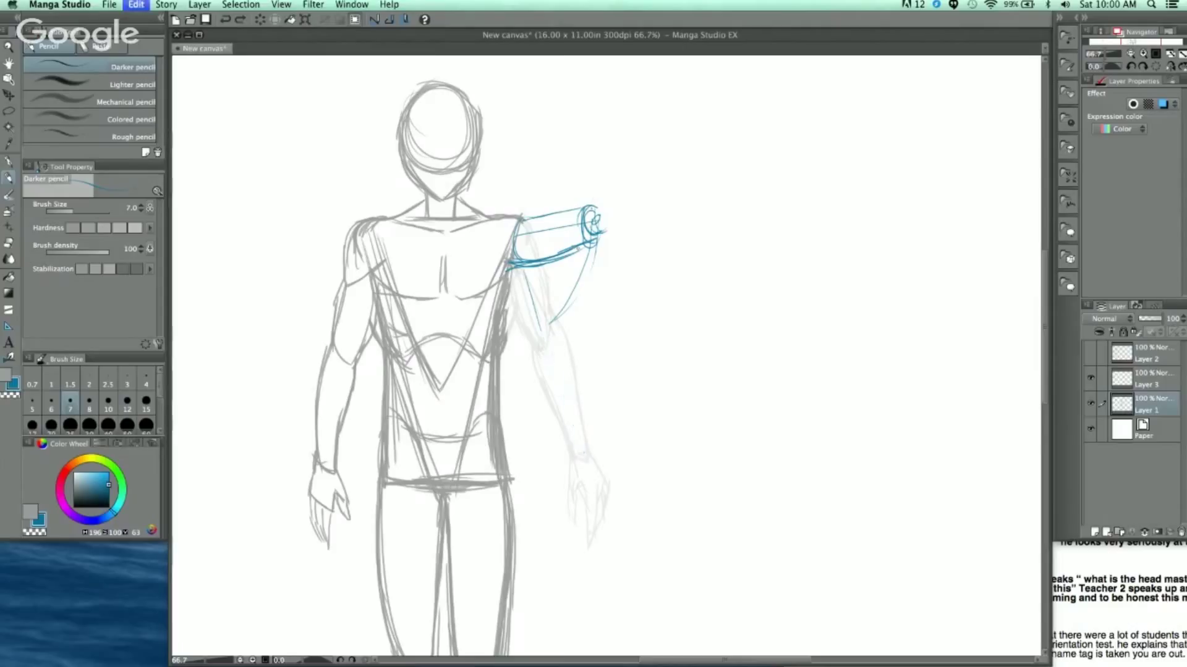
pyautogui.moveTo(585, 194)
pyautogui.mouseDown()
pyautogui.moveTo(549, 235)
pyautogui.moveTo(583, 304)
pyautogui.moveTo(565, 239)
pyautogui.moveTo(524, 247)
pyautogui.mouseUp()
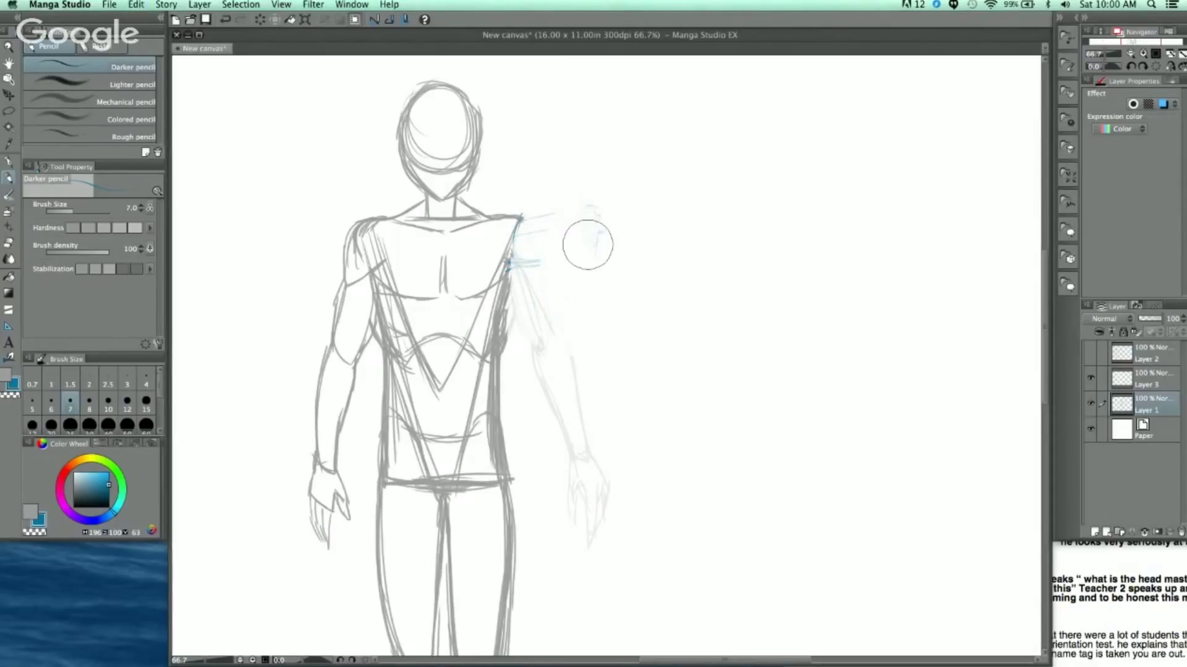
# Hide Layer 1, erase the leftover marks on Layer 3 and switch the drawing color back to gray
pyautogui.click(1090, 404)
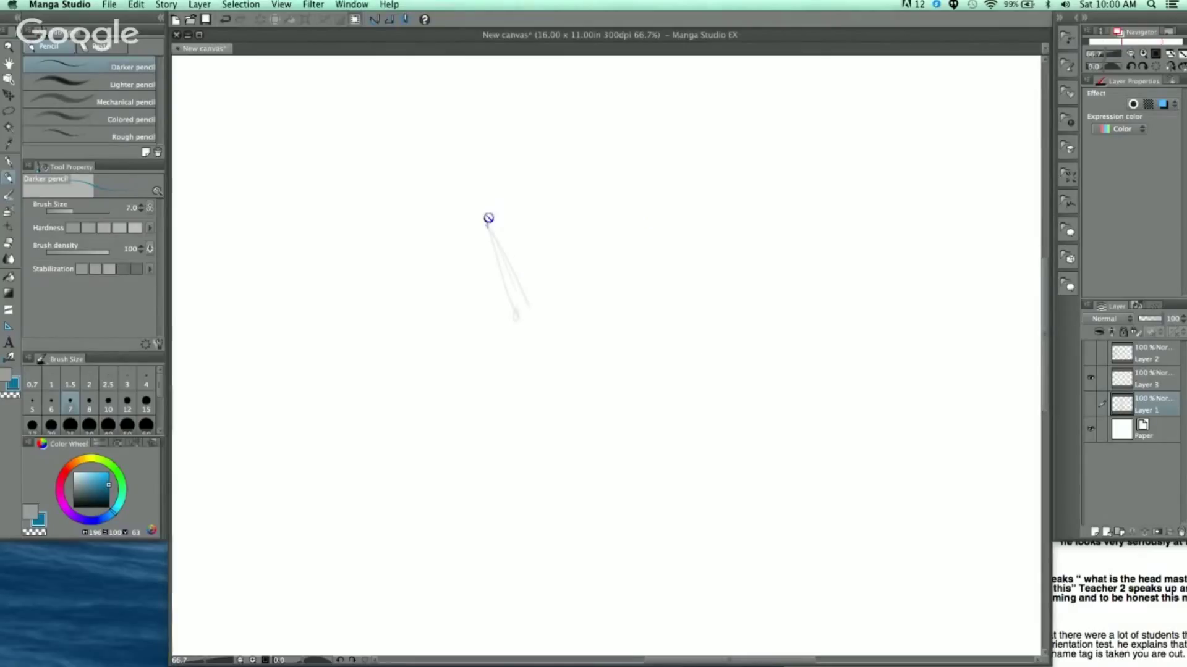
pyautogui.click(1143, 379)
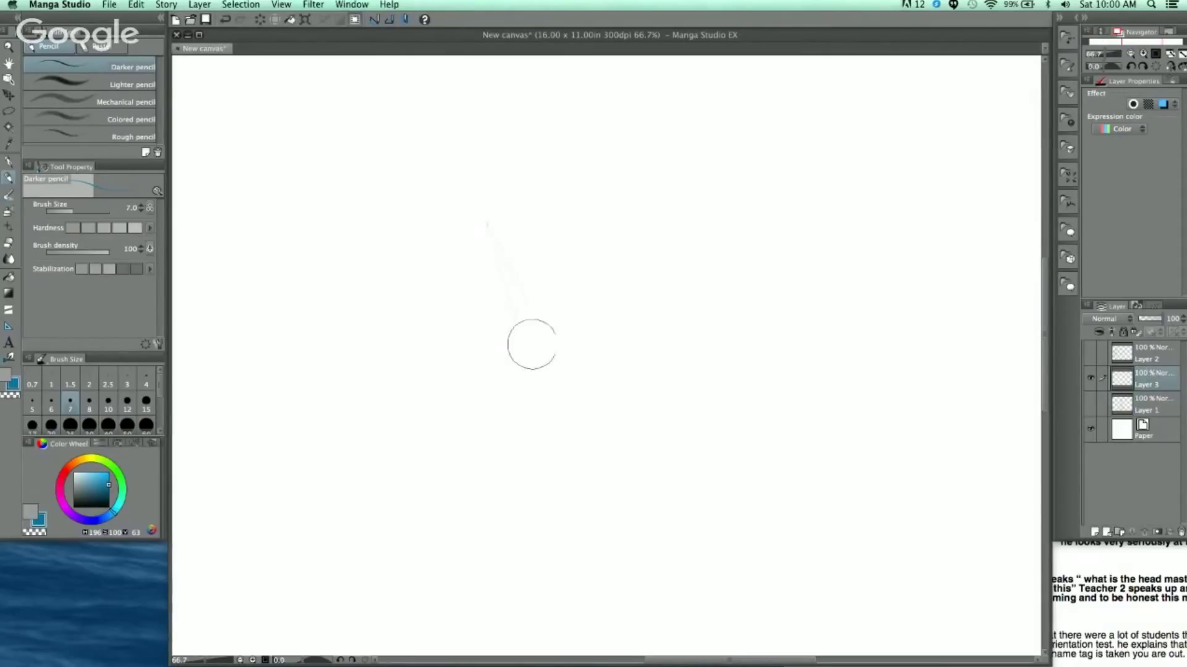
pyautogui.moveTo(531, 344)
pyautogui.mouseDown()
pyautogui.moveTo(511, 233)
pyautogui.moveTo(500, 265)
pyautogui.mouseUp()
pyautogui.click(7, 374)
pyautogui.press('super+minus')
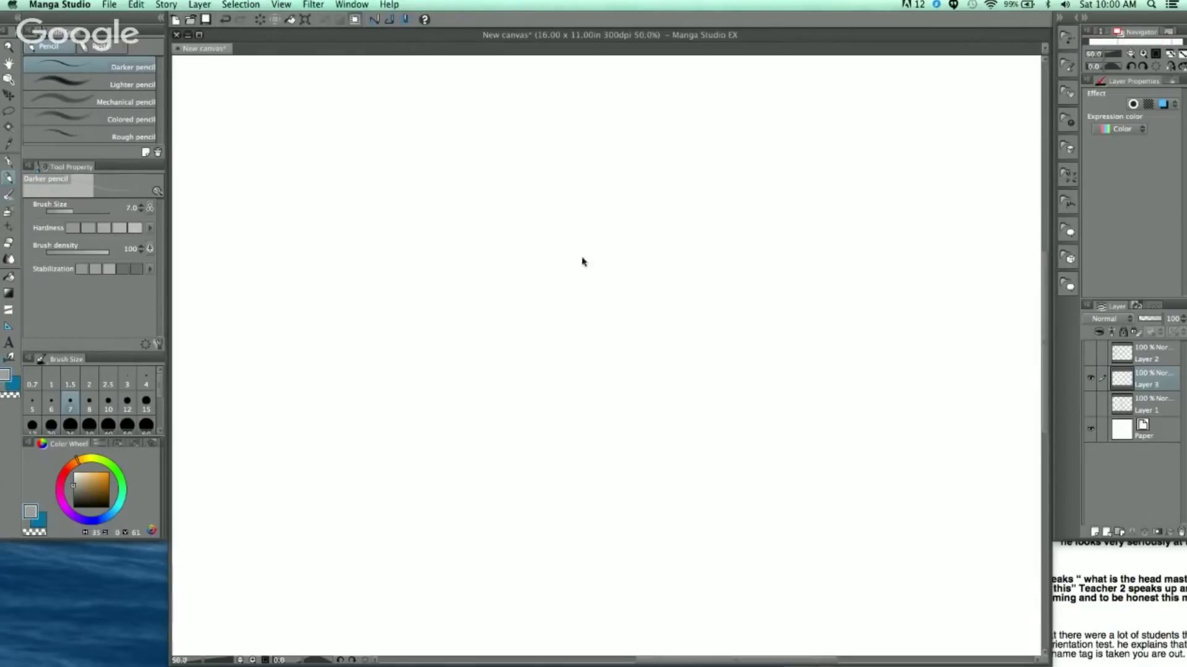
# Sketch an oval head with a curved jaw line on the blank canvas of Layer 3
pyautogui.scroll(-3, 597, 263)
pyautogui.scroll(3, 632, 276)
pyautogui.scroll(3, 617, 265)
pyautogui.moveTo(568, 179)
pyautogui.mouseDown()
pyautogui.moveTo(551, 206)
pyautogui.moveTo(546, 247)
pyautogui.mouseUp()
pyautogui.scroll(1, 255, 185)
pyautogui.moveTo(733, 171)
pyautogui.mouseDown()
pyautogui.moveTo(701, 259)
pyautogui.moveTo(768, 245)
pyautogui.moveTo(777, 224)
pyautogui.mouseUp()
pyautogui.moveTo(795, 209)
pyautogui.mouseDown()
pyautogui.moveTo(773, 210)
pyautogui.moveTo(689, 157)
pyautogui.mouseUp()
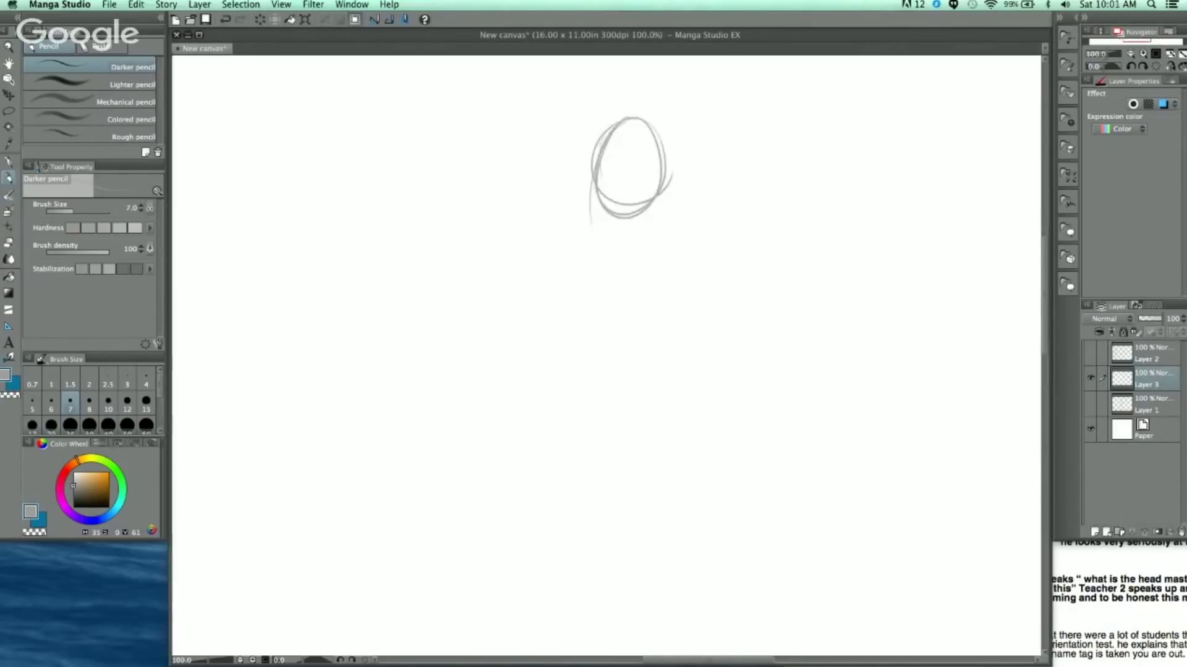
pyautogui.moveTo(592, 183); pyautogui.dragTo(668, 186)
pyautogui.moveTo(674, 108); pyautogui.dragTo(674, 203)
pyautogui.moveTo(690, 310); pyautogui.dragTo(663, 176)
# Sketch a rounded ribcage shape with tapering sides below the head
pyautogui.moveTo(544, 226)
pyautogui.mouseDown()
pyautogui.moveTo(657, 252)
pyautogui.moveTo(537, 285)
pyautogui.moveTo(581, 345)
pyautogui.mouseUp()
pyautogui.moveTo(657, 260)
pyautogui.mouseDown()
pyautogui.moveTo(644, 329)
pyautogui.moveTo(617, 349)
pyautogui.mouseUp()
pyautogui.moveTo(611, 355)
pyautogui.mouseDown()
pyautogui.moveTo(536, 335)
pyautogui.moveTo(662, 243)
pyautogui.mouseUp()
pyautogui.moveTo(538, 228); pyautogui.dragTo(539, 352)
# Sketch a small boxy pelvis below the ribcage, leaving a gap for the waist
pyautogui.moveTo(562, 421)
pyautogui.mouseDown()
pyautogui.moveTo(568, 338)
pyautogui.moveTo(642, 327)
pyautogui.mouseUp()
pyautogui.moveTo(549, 307); pyautogui.dragTo(632, 305)
pyautogui.moveTo(630, 303); pyautogui.dragTo(635, 340)
pyautogui.moveTo(550, 309); pyautogui.dragTo(546, 376)
pyautogui.moveTo(554, 360); pyautogui.dragTo(613, 375)
pyautogui.moveTo(634, 323); pyautogui.dragTo(623, 364)
pyautogui.moveTo(638, 326); pyautogui.dragTo(621, 367)
pyautogui.scroll(3, 630, 346)
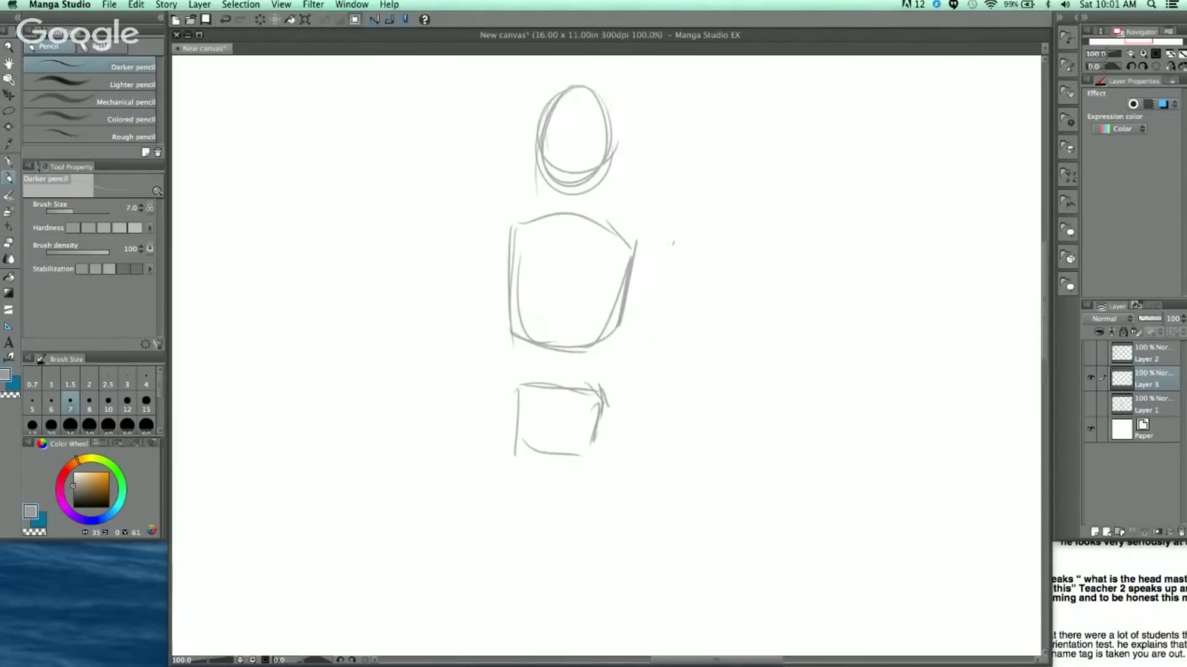
# Draw both arms as bent stick lines raised beside the head, with joint circles at the elbows
pyautogui.moveTo(645, 244)
pyautogui.mouseDown()
pyautogui.moveTo(712, 163)
pyautogui.moveTo(666, 81)
pyautogui.mouseUp()
pyautogui.scroll(3, 723, 179)
pyautogui.moveTo(523, 326)
pyautogui.mouseDown()
pyautogui.moveTo(467, 249)
pyautogui.moveTo(548, 150)
pyautogui.mouseUp()
pyautogui.moveTo(664, 162)
pyautogui.mouseDown()
pyautogui.moveTo(710, 246)
pyautogui.moveTo(646, 334)
pyautogui.mouseUp()
pyautogui.moveTo(468, 236); pyautogui.dragTo(523, 335)
pyautogui.moveTo(536, 340); pyautogui.dragTo(496, 291)
pyautogui.moveTo(467, 239); pyautogui.dragTo(470, 247)
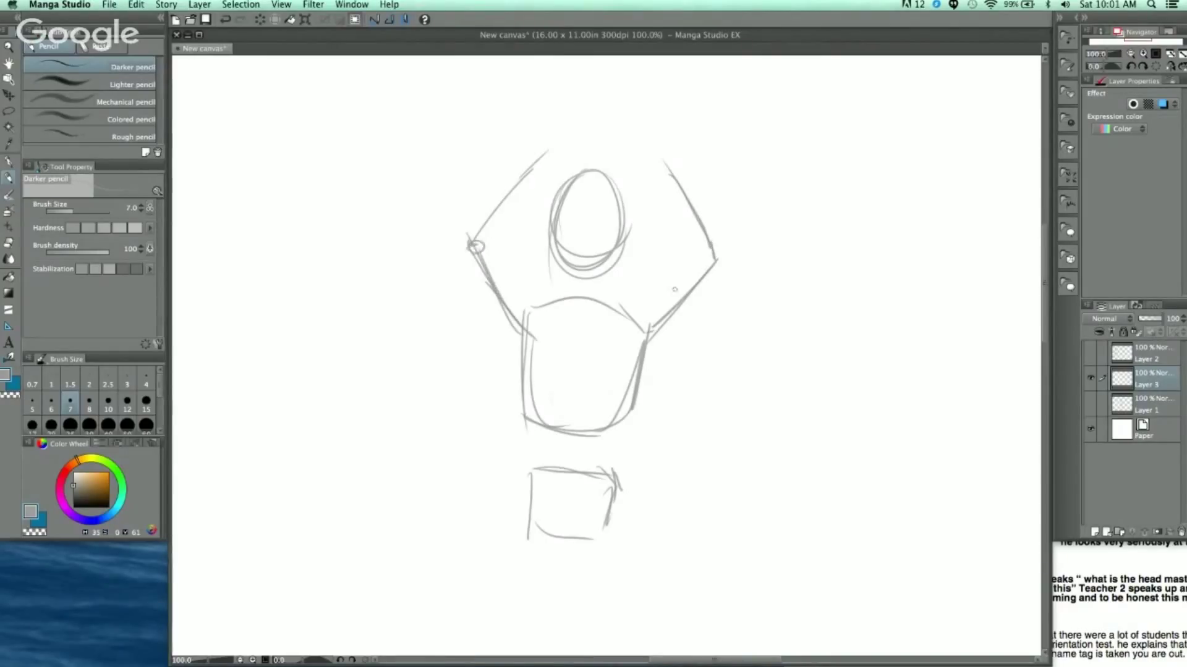
pyautogui.moveTo(712, 247); pyautogui.dragTo(717, 261)
pyautogui.moveTo(470, 238); pyautogui.dragTo(477, 242)
# Draw an alternative left-hand arm hanging straight down from the shoulder, with marks at the elbow and wrist
pyautogui.moveTo(529, 315)
pyautogui.mouseDown()
pyautogui.moveTo(522, 308)
pyautogui.moveTo(503, 429)
pyautogui.mouseUp()
pyautogui.moveTo(503, 413); pyautogui.dragTo(502, 415)
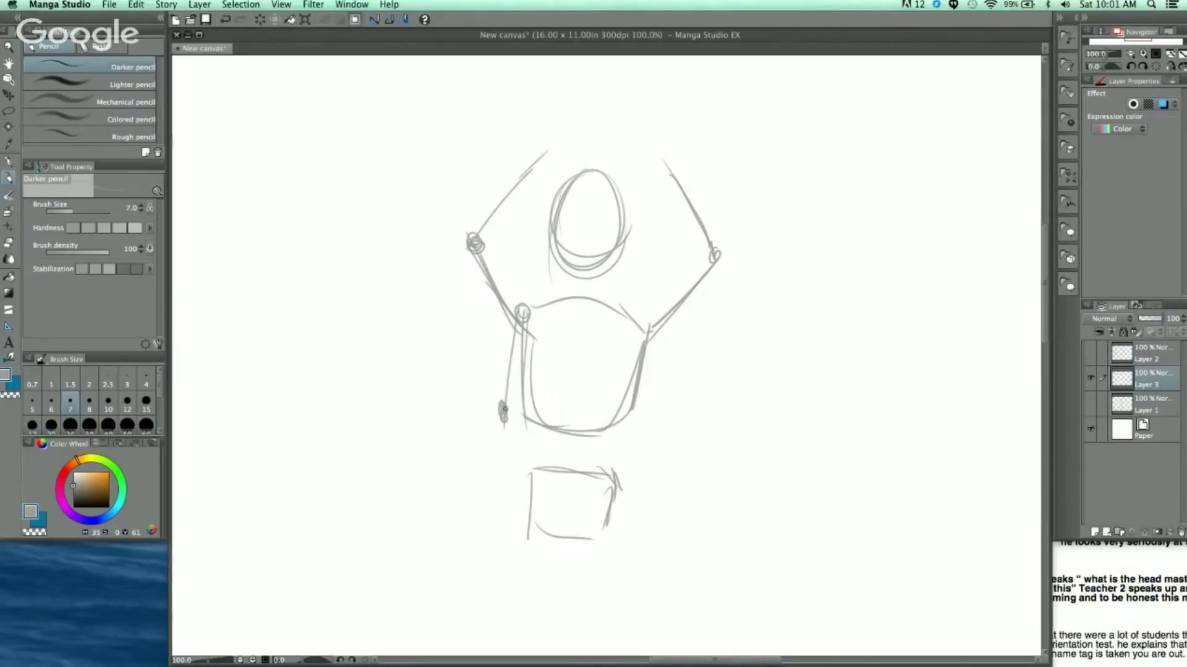
pyautogui.scroll(-5, 525, 328)
pyautogui.moveTo(526, 319); pyautogui.dragTo(514, 493)
pyautogui.moveTo(524, 325); pyautogui.dragTo(522, 464)
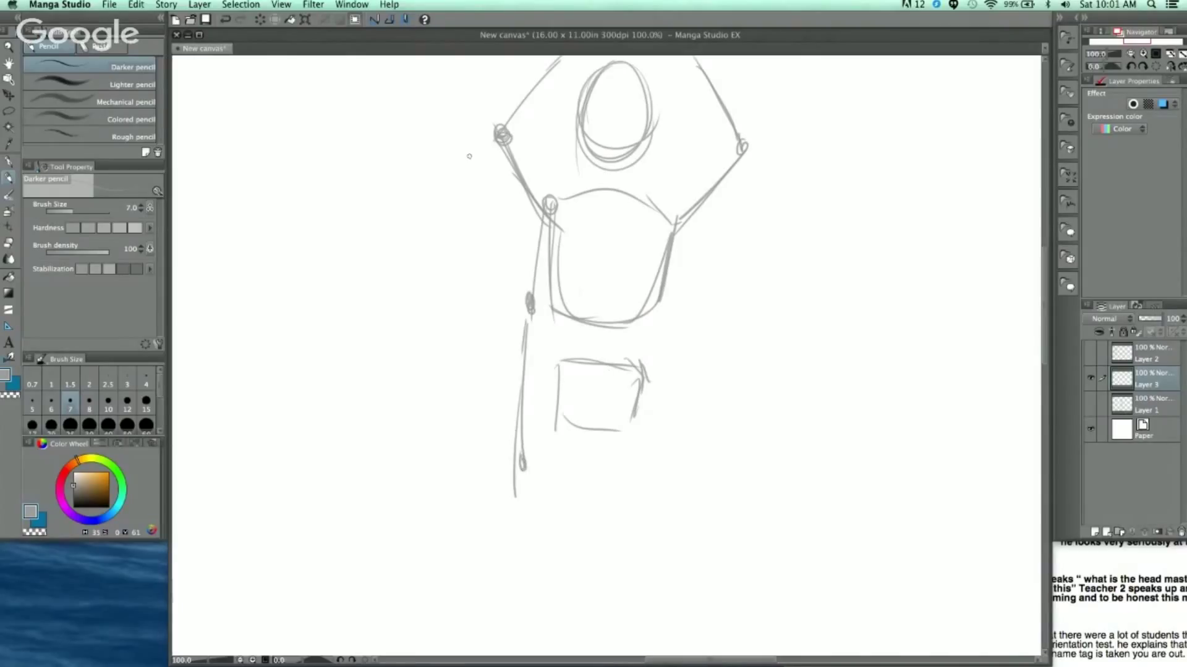
# Undo the lines and joint marks of the hanging left-hand arm
pyautogui.press('super+z')
pyautogui.press('super+z')
pyautogui.press('super+z')
pyautogui.press('super+z')
pyautogui.press('super+z')
pyautogui.press('super+z')
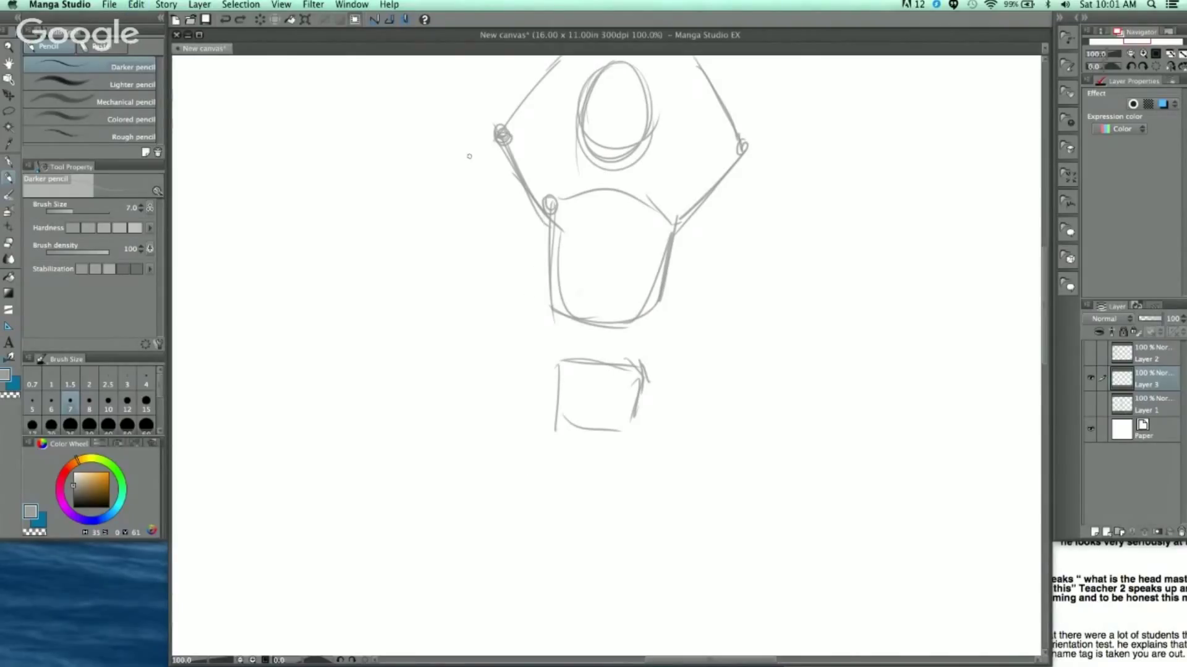
# Reinforce the stick lines of both raised arms and add wrist circles at their ends
pyautogui.moveTo(728, 254); pyautogui.dragTo(698, 358)
pyautogui.moveTo(645, 330); pyautogui.dragTo(712, 253)
pyautogui.moveTo(660, 153); pyautogui.dragTo(678, 187)
pyautogui.moveTo(474, 229); pyautogui.dragTo(526, 165)
pyautogui.moveTo(481, 219); pyautogui.dragTo(539, 150)
pyautogui.moveTo(669, 163)
pyautogui.mouseDown()
pyautogui.moveTo(659, 151)
pyautogui.moveTo(705, 224)
pyautogui.mouseUp()
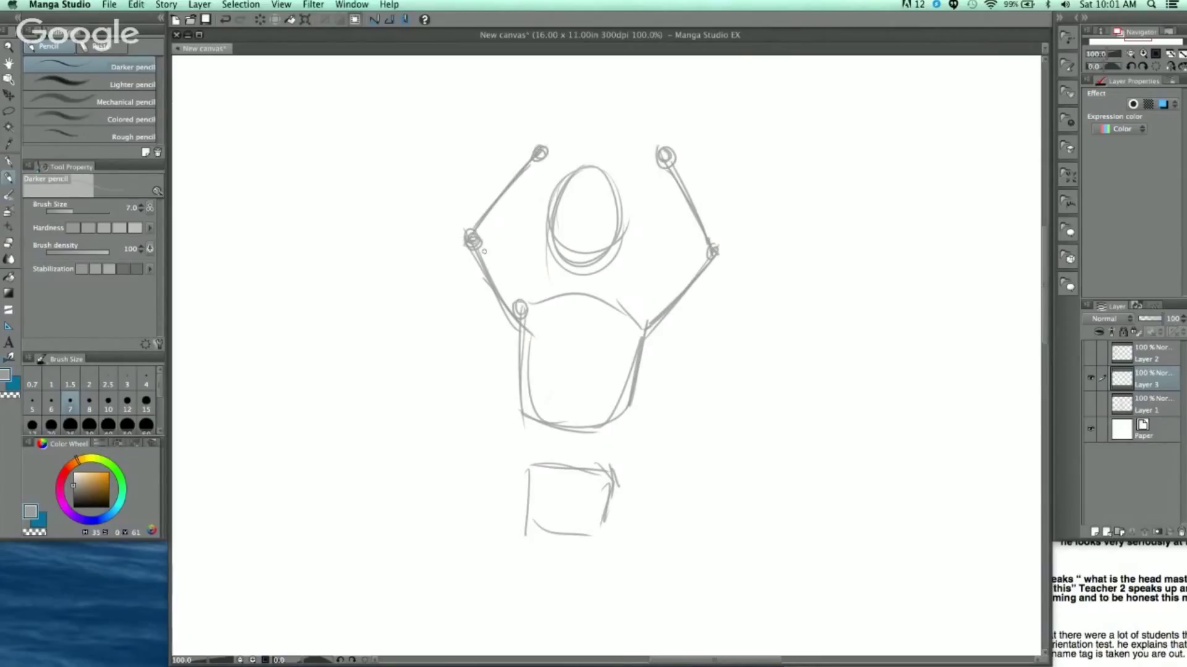
# Draw the two sides of the neck and the raised left-hand shoulder muscle sloping from it
pyautogui.moveTo(721, 295); pyautogui.dragTo(725, 276)
pyautogui.moveTo(565, 248); pyautogui.dragTo(568, 286)
pyautogui.moveTo(568, 239); pyautogui.dragTo(573, 285)
pyautogui.moveTo(603, 245); pyautogui.dragTo(596, 281)
pyautogui.moveTo(603, 249); pyautogui.dragTo(594, 291)
pyautogui.moveTo(568, 255); pyautogui.dragTo(532, 282)
pyautogui.moveTo(562, 263)
pyautogui.mouseDown()
pyautogui.moveTo(547, 279)
pyautogui.moveTo(519, 277)
pyautogui.moveTo(531, 318)
pyautogui.mouseUp()
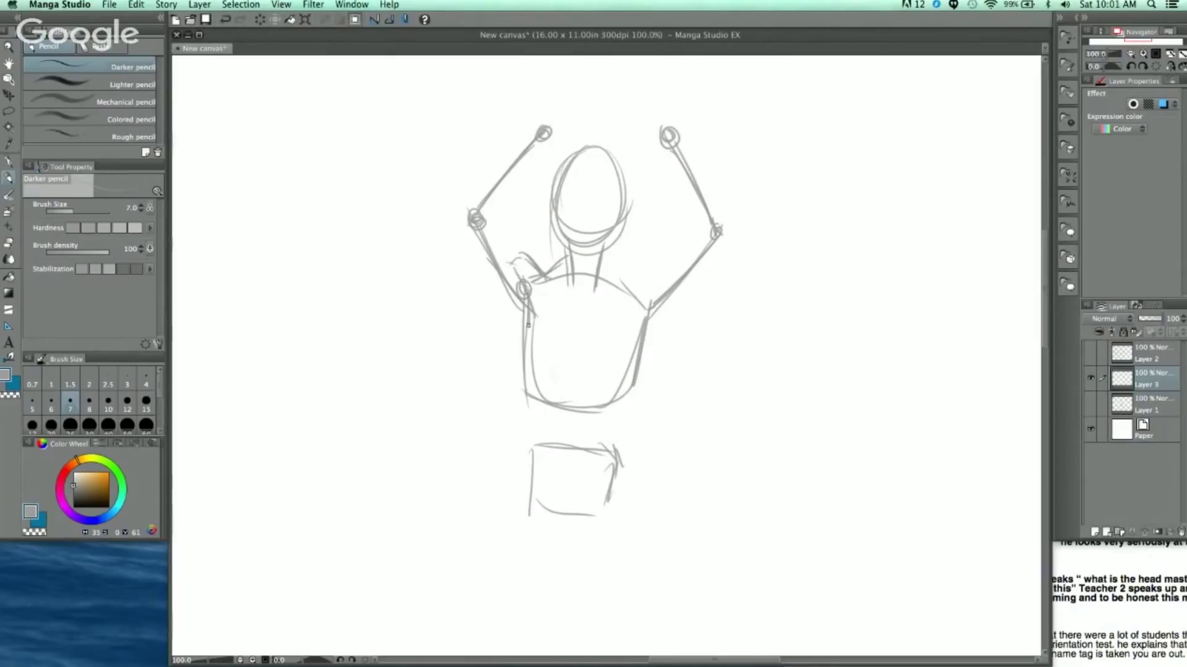
# Add the chest muscle lines inside the upper ribcage, using a brush size of 5
pyautogui.moveTo(532, 269)
pyautogui.mouseDown()
pyautogui.moveTo(561, 260)
pyautogui.moveTo(632, 276)
pyautogui.moveTo(623, 320)
pyautogui.moveTo(549, 317)
pyautogui.moveTo(558, 325)
pyautogui.mouseUp()
pyautogui.click(32, 403)
pyautogui.moveTo(626, 306); pyautogui.dragTo(575, 327)
pyautogui.moveTo(579, 305)
pyautogui.mouseDown()
pyautogui.moveTo(573, 335)
pyautogui.moveTo(557, 327)
pyautogui.mouseUp()
# Draw the outer sides of the torso from the armpits down to the pelvis, with extra strokes beside the left-hand waist
pyautogui.moveTo(533, 301)
pyautogui.mouseDown()
pyautogui.moveTo(556, 333)
pyautogui.moveTo(530, 374)
pyautogui.moveTo(534, 420)
pyautogui.mouseUp()
pyautogui.moveTo(654, 308); pyautogui.dragTo(623, 433)
pyautogui.moveTo(678, 329); pyautogui.dragTo(658, 239)
pyautogui.moveTo(503, 289); pyautogui.dragTo(485, 357)
pyautogui.moveTo(506, 309); pyautogui.dragTo(489, 379)
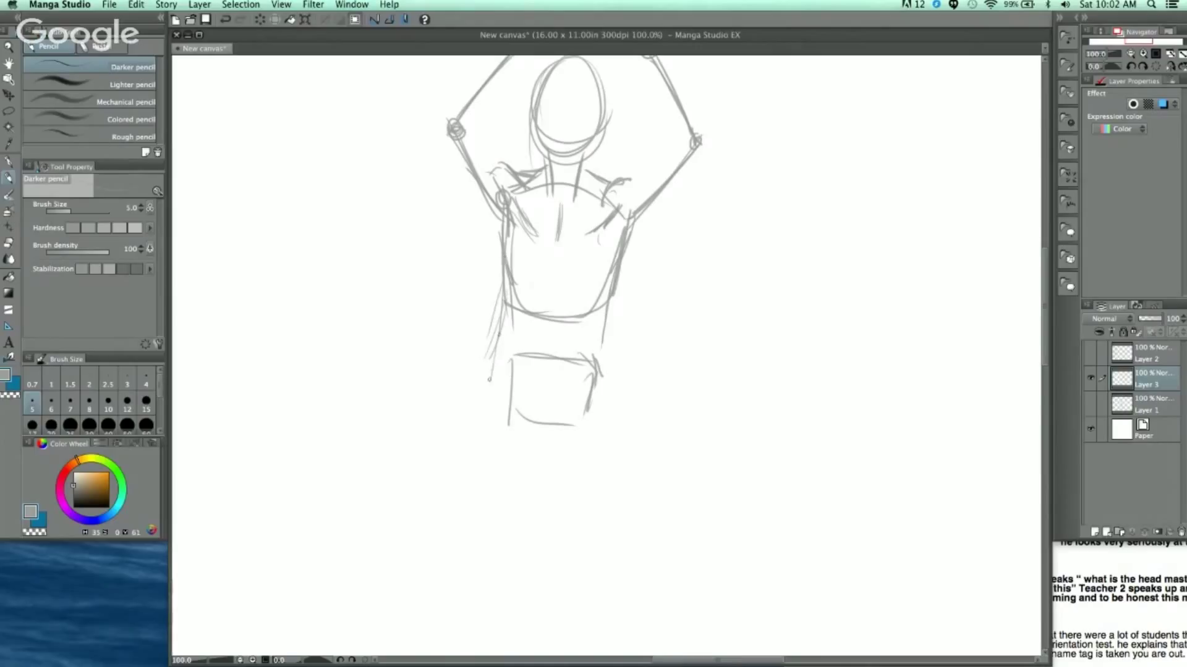
pyautogui.moveTo(506, 287); pyautogui.dragTo(507, 393)
# Build the left-hand raised arm's upper arm and forearm contours around its stick lines
pyautogui.scroll(8, 606, 309)
pyautogui.moveTo(475, 274)
pyautogui.mouseDown()
pyautogui.moveTo(497, 327)
pyautogui.moveTo(493, 359)
pyautogui.mouseUp()
pyautogui.moveTo(459, 313); pyautogui.dragTo(492, 362)
pyautogui.moveTo(443, 274)
pyautogui.mouseDown()
pyautogui.moveTo(465, 321)
pyautogui.moveTo(470, 272)
pyautogui.moveTo(516, 204)
pyautogui.moveTo(437, 263)
pyautogui.moveTo(511, 181)
pyautogui.moveTo(524, 207)
pyautogui.moveTo(521, 196)
pyautogui.mouseUp()
pyautogui.moveTo(673, 243); pyautogui.dragTo(669, 200)
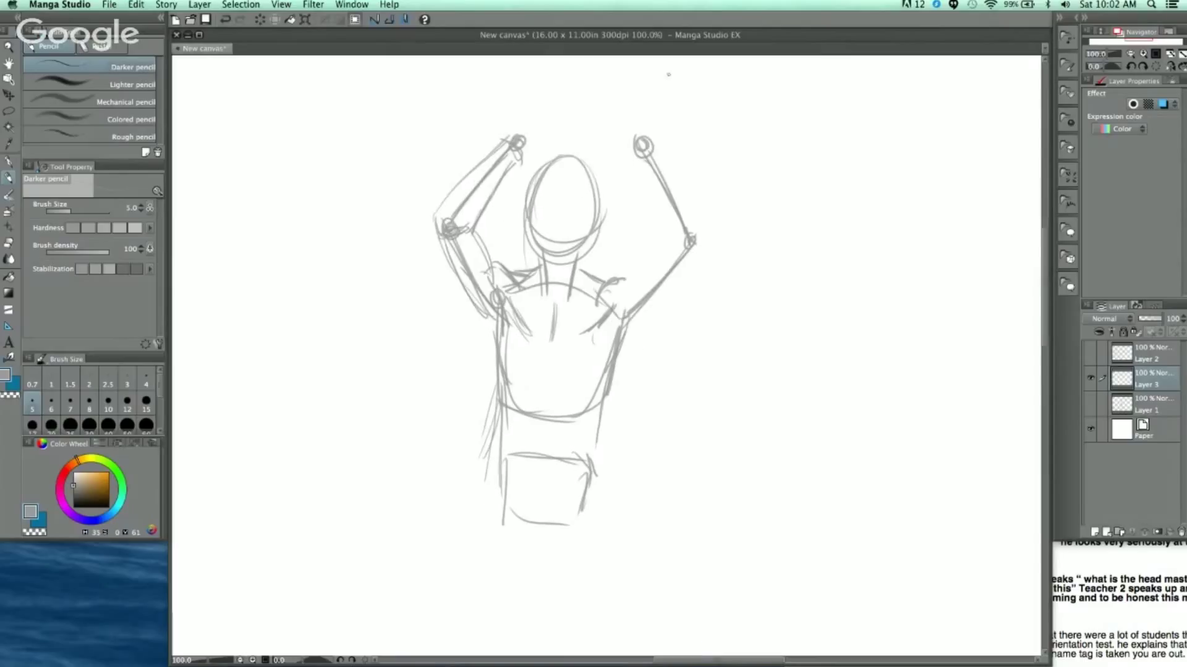
# Build the right-hand raised arm's upper arm and forearm contours around its stick lines
pyautogui.moveTo(618, 283)
pyautogui.mouseDown()
pyautogui.moveTo(626, 312)
pyautogui.moveTo(646, 315)
pyautogui.moveTo(691, 255)
pyautogui.moveTo(670, 234)
pyautogui.moveTo(697, 254)
pyautogui.moveTo(674, 248)
pyautogui.mouseUp()
pyautogui.moveTo(646, 165); pyautogui.dragTo(673, 242)
pyautogui.moveTo(659, 143); pyautogui.dragTo(695, 228)
pyautogui.moveTo(654, 140); pyautogui.dragTo(708, 235)
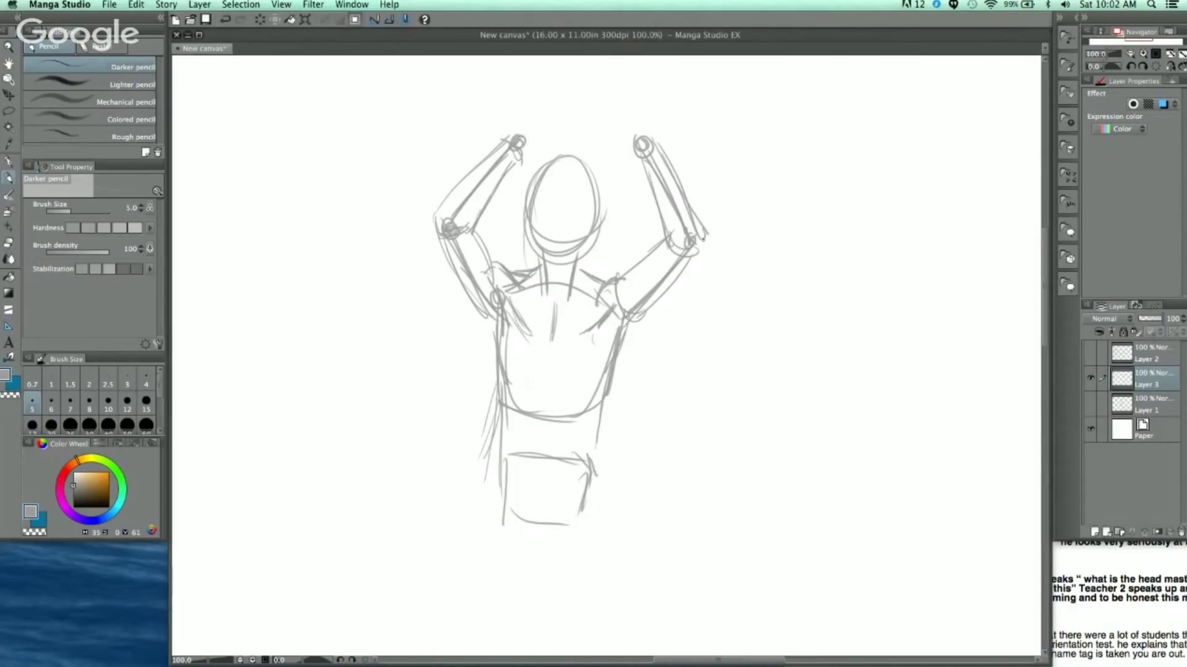
pyautogui.moveTo(655, 58); pyautogui.dragTo(629, 155)
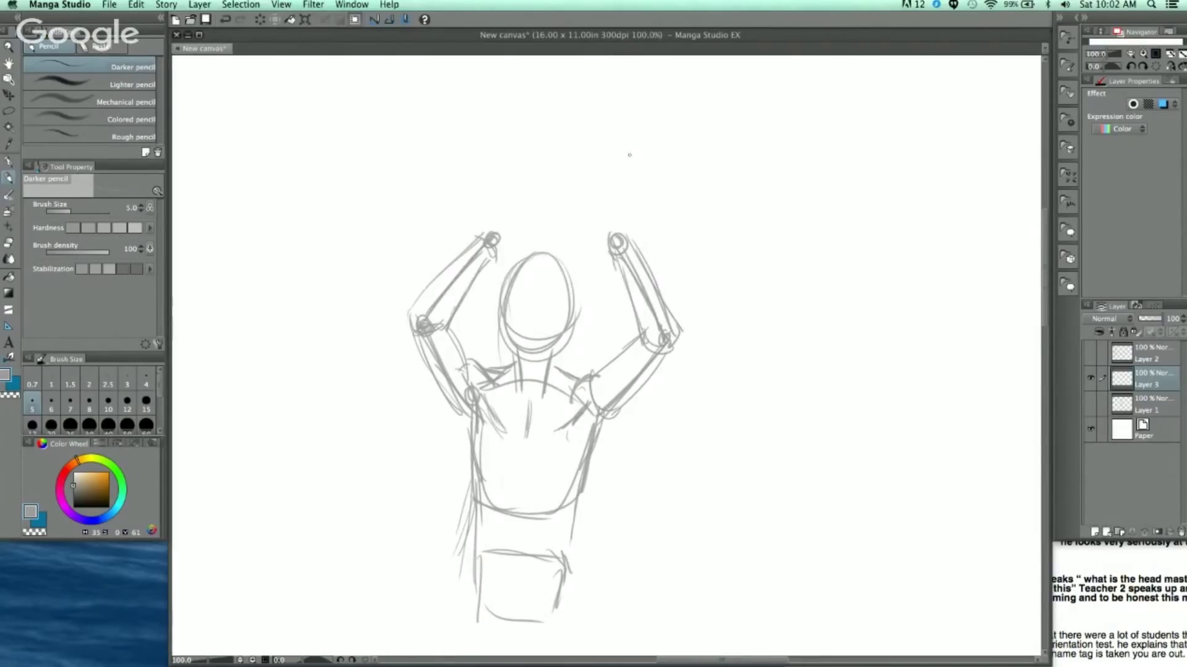
# Sketch the hands on both raised arms, with rounded palms, thumbs and tapered fingers bending inward above the head
pyautogui.scroll(5, 564, 203)
pyautogui.moveTo(390, 262)
pyautogui.mouseDown()
pyautogui.moveTo(450, 220)
pyautogui.moveTo(463, 275)
pyautogui.moveTo(420, 320)
pyautogui.mouseUp()
pyautogui.moveTo(469, 272)
pyautogui.mouseDown()
pyautogui.moveTo(419, 217)
pyautogui.moveTo(390, 266)
pyautogui.mouseUp()
pyautogui.moveTo(614, 257); pyautogui.dragTo(648, 307)
pyautogui.moveTo(656, 217); pyautogui.dragTo(694, 274)
pyautogui.moveTo(606, 260)
pyautogui.mouseDown()
pyautogui.moveTo(666, 216)
pyautogui.moveTo(686, 261)
pyautogui.mouseUp()
pyautogui.moveTo(462, 272)
pyautogui.mouseDown()
pyautogui.moveTo(494, 241)
pyautogui.moveTo(470, 264)
pyautogui.mouseUp()
pyautogui.moveTo(422, 212)
pyautogui.mouseDown()
pyautogui.moveTo(507, 189)
pyautogui.moveTo(482, 256)
pyautogui.mouseUp()
pyautogui.moveTo(514, 193); pyautogui.dragTo(520, 199)
pyautogui.moveTo(425, 315); pyautogui.dragTo(494, 263)
pyautogui.moveTo(636, 297)
pyautogui.mouseDown()
pyautogui.moveTo(582, 265)
pyautogui.moveTo(615, 272)
pyautogui.moveTo(572, 201)
pyautogui.moveTo(605, 196)
pyautogui.moveTo(667, 230)
pyautogui.moveTo(578, 193)
pyautogui.mouseUp()
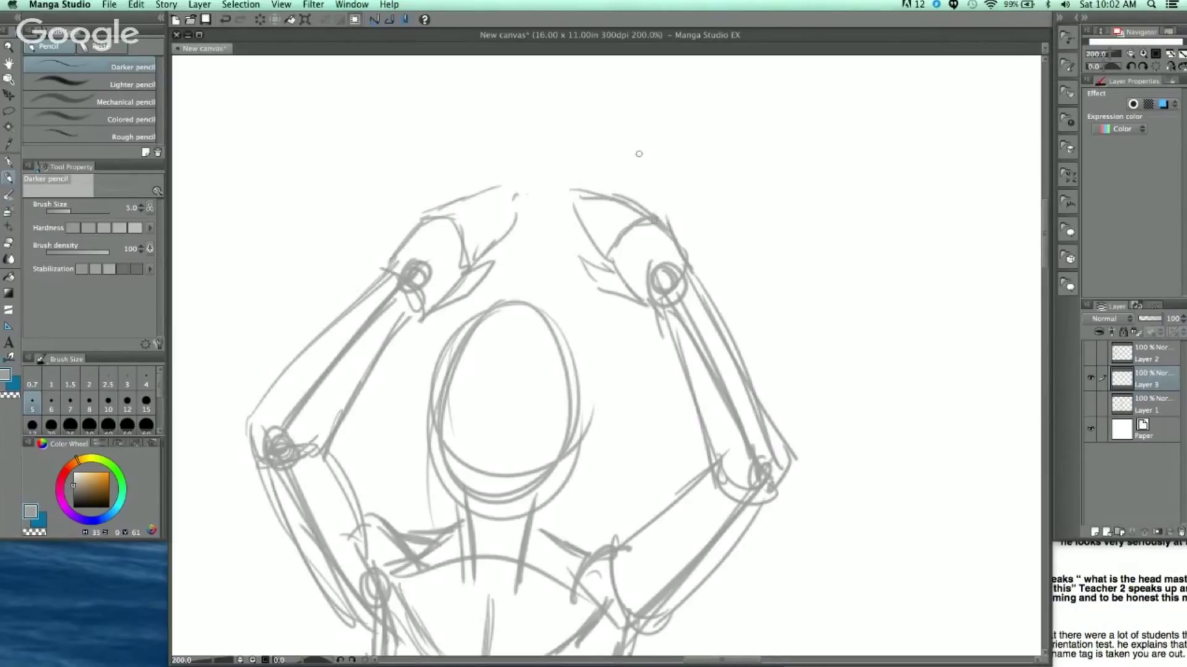
# Draw two converging abdomen lines from the lower ribcage down to the base of the pelvis
pyautogui.press('super+minus')
pyautogui.press('super+minus')
pyautogui.press('super+minus')
pyautogui.moveTo(702, 450)
pyautogui.mouseDown()
pyautogui.moveTo(698, 293)
pyautogui.moveTo(683, 235)
pyautogui.mouseUp()
pyautogui.press('super+plus')
pyautogui.moveTo(643, 305)
pyautogui.mouseDown()
pyautogui.moveTo(676, 302)
pyautogui.moveTo(715, 267)
pyautogui.mouseUp()
pyautogui.moveTo(530, 228)
pyautogui.mouseDown()
pyautogui.moveTo(526, 300)
pyautogui.moveTo(544, 317)
pyautogui.moveTo(557, 291)
pyautogui.moveTo(569, 346)
pyautogui.mouseUp()
pyautogui.moveTo(637, 207); pyautogui.dragTo(586, 341)
pyautogui.moveTo(640, 185); pyautogui.dragTo(610, 264)
pyautogui.press('super+minus')
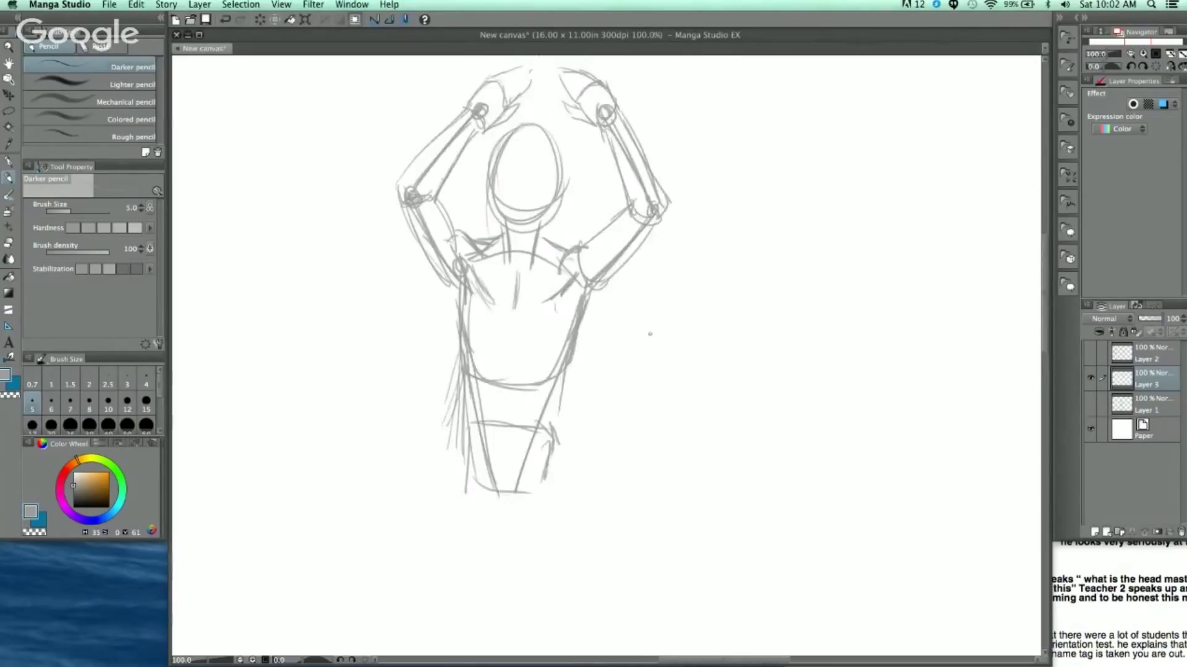
# Draw the left-hand thigh's outer and inner contours from the hip to a rounded knee end, angled outward
pyautogui.press('super+plus')
pyautogui.moveTo(492, 224)
pyautogui.mouseDown()
pyautogui.moveTo(494, 263)
pyautogui.moveTo(433, 341)
pyautogui.mouseUp()
pyautogui.moveTo(485, 273); pyautogui.dragTo(430, 351)
pyautogui.scroll(-5, 430, 351)
pyautogui.hscroll(-3, 430, 351)
pyautogui.moveTo(566, 280)
pyautogui.mouseDown()
pyautogui.moveTo(465, 374)
pyautogui.moveTo(440, 369)
pyautogui.mouseUp()
pyautogui.moveTo(440, 364); pyautogui.dragTo(478, 359)
pyautogui.moveTo(457, 289); pyautogui.dragTo(439, 355)
pyautogui.moveTo(506, 215); pyautogui.dragTo(445, 328)
# Draw the right-hand thigh's inner and outer contours from the crotch and hip to a rounded knee end
pyautogui.moveTo(597, 281); pyautogui.dragTo(626, 305)
pyautogui.moveTo(624, 199); pyautogui.dragTo(703, 327)
pyautogui.moveTo(598, 281); pyautogui.dragTo(652, 350)
pyautogui.moveTo(623, 303)
pyautogui.mouseDown()
pyautogui.moveTo(676, 375)
pyautogui.moveTo(700, 379)
pyautogui.mouseUp()
pyautogui.moveTo(700, 325); pyautogui.dragTo(711, 374)
pyautogui.moveTo(706, 369); pyautogui.dragTo(689, 384)
pyautogui.moveTo(623, 198); pyautogui.dragTo(698, 346)
pyautogui.moveTo(675, 293); pyautogui.dragTo(706, 370)
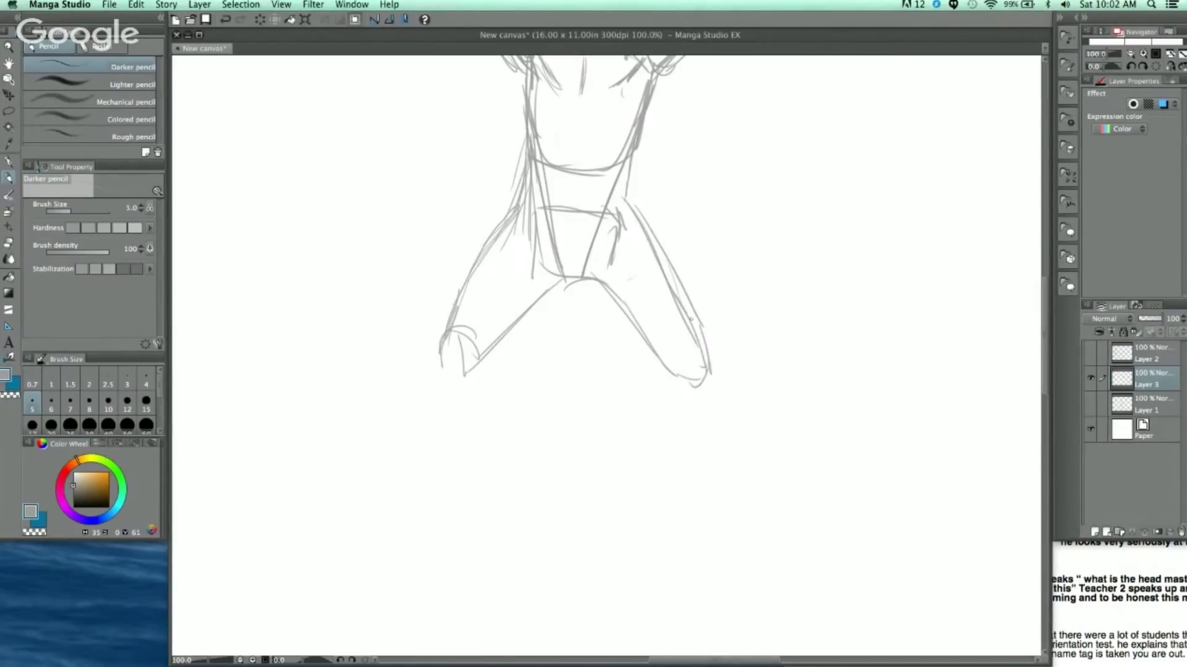
# Add the stick lines through the middle of both thighs, ending in small joint marks at the knees
pyautogui.moveTo(615, 244); pyautogui.dragTo(691, 364)
pyautogui.moveTo(539, 236); pyautogui.dragTo(454, 355)
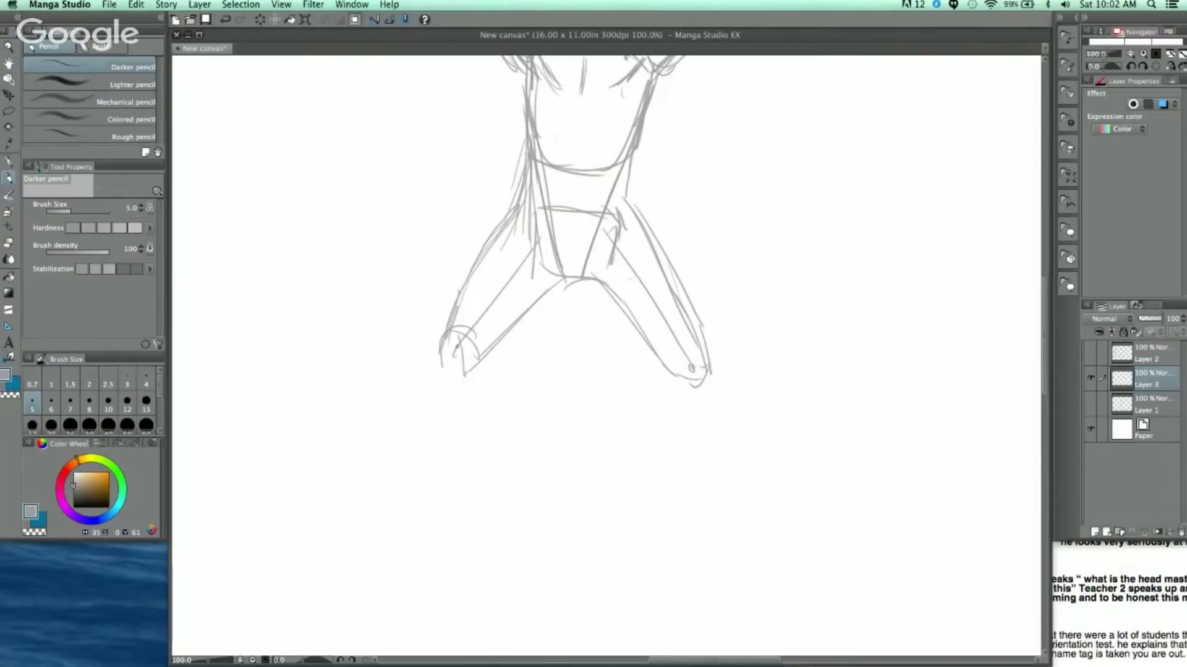
pyautogui.moveTo(616, 242); pyautogui.dragTo(696, 376)
pyautogui.moveTo(513, 261)
pyautogui.mouseDown()
pyautogui.moveTo(541, 229)
pyautogui.moveTo(433, 365)
pyautogui.mouseUp()
pyautogui.moveTo(454, 345); pyautogui.dragTo(452, 369)
pyautogui.moveTo(615, 241); pyautogui.dragTo(690, 367)
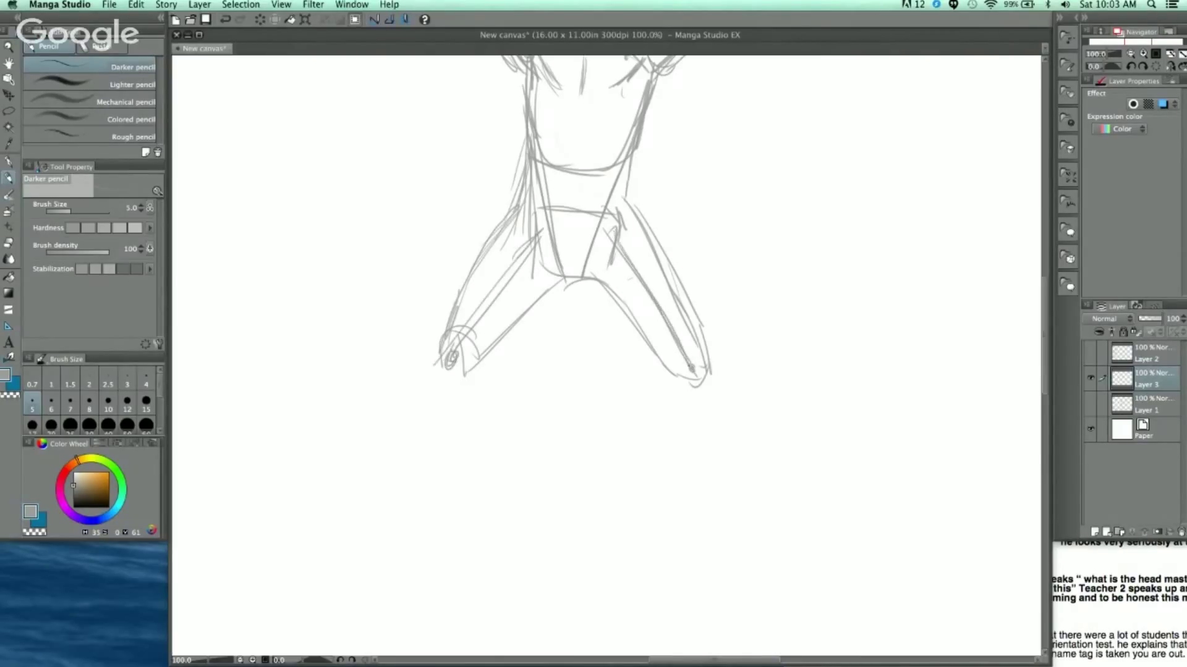
# Draw the lower-leg stick lines from both knees down to the ankles
pyautogui.moveTo(678, 254)
pyautogui.mouseDown()
pyautogui.moveTo(632, 394)
pyautogui.moveTo(618, 375)
pyautogui.moveTo(653, 129)
pyautogui.mouseUp()
pyautogui.moveTo(424, 246)
pyautogui.mouseDown()
pyautogui.moveTo(394, 434)
pyautogui.moveTo(408, 419)
pyautogui.mouseUp()
pyautogui.moveTo(672, 252); pyautogui.dragTo(687, 408)
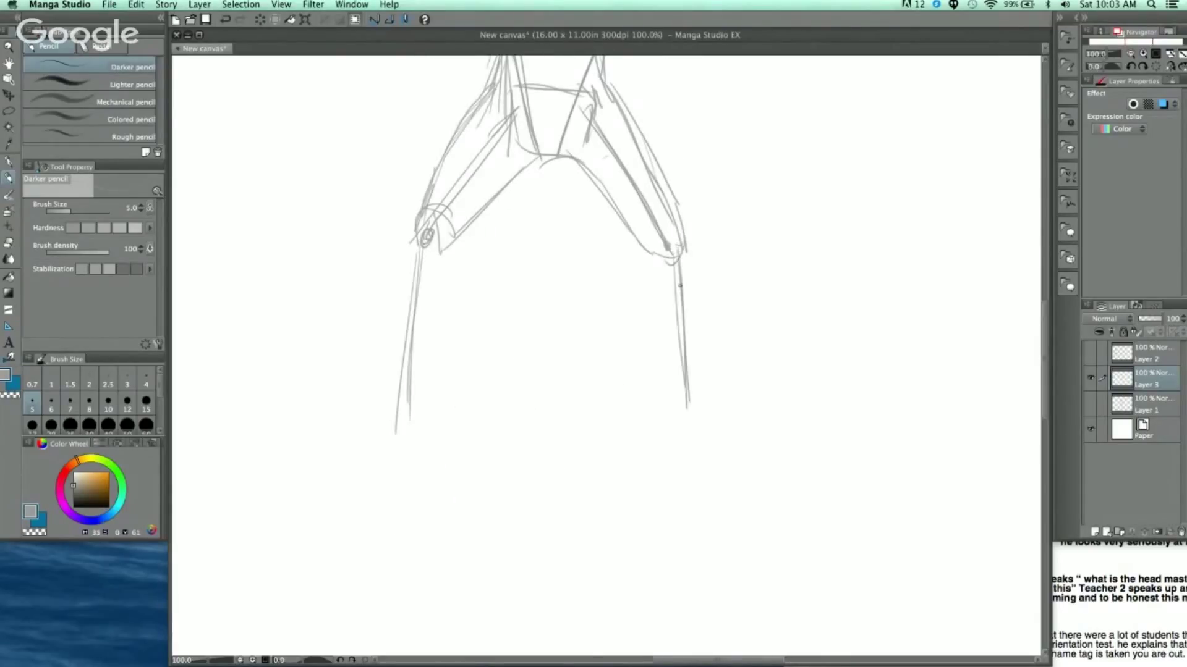
pyautogui.moveTo(692, 293)
pyautogui.mouseDown()
pyautogui.moveTo(698, 316)
pyautogui.moveTo(676, 280)
pyautogui.moveTo(671, 404)
pyautogui.mouseUp()
pyautogui.moveTo(677, 247); pyautogui.dragTo(679, 453)
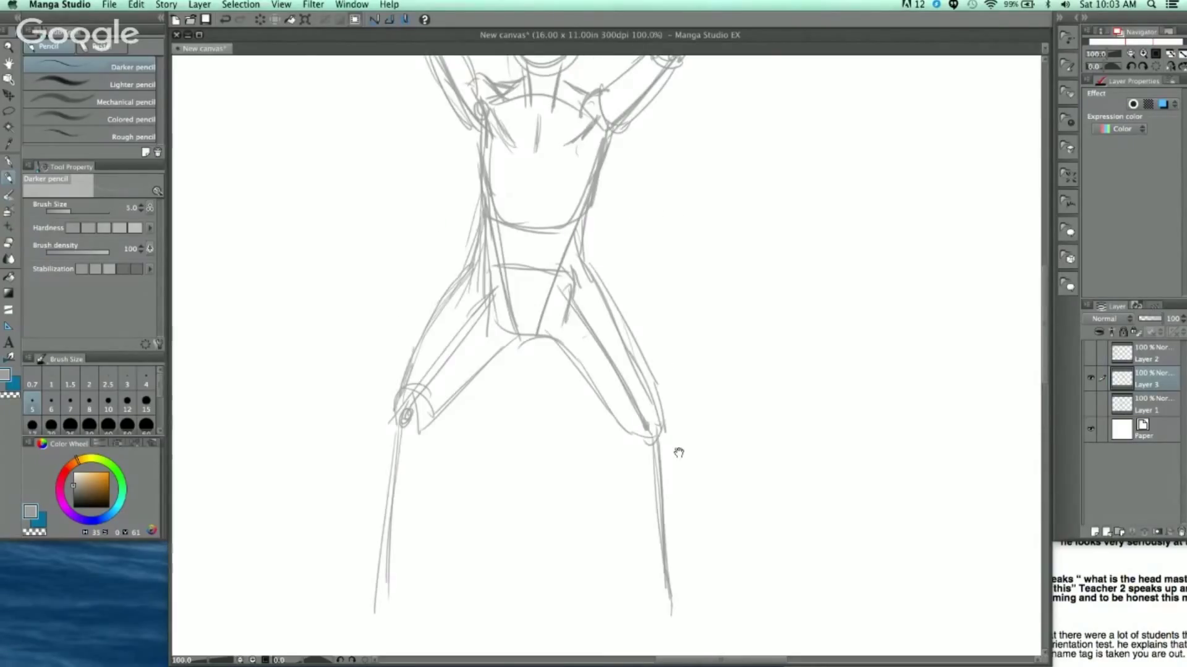
pyautogui.press('super+minus')
pyautogui.moveTo(683, 405)
pyautogui.mouseDown()
pyautogui.moveTo(670, 331)
pyautogui.moveTo(666, 351)
pyautogui.moveTo(633, 315)
pyautogui.mouseUp()
pyautogui.press('super+plus')
pyautogui.moveTo(404, 361); pyautogui.dragTo(382, 533)
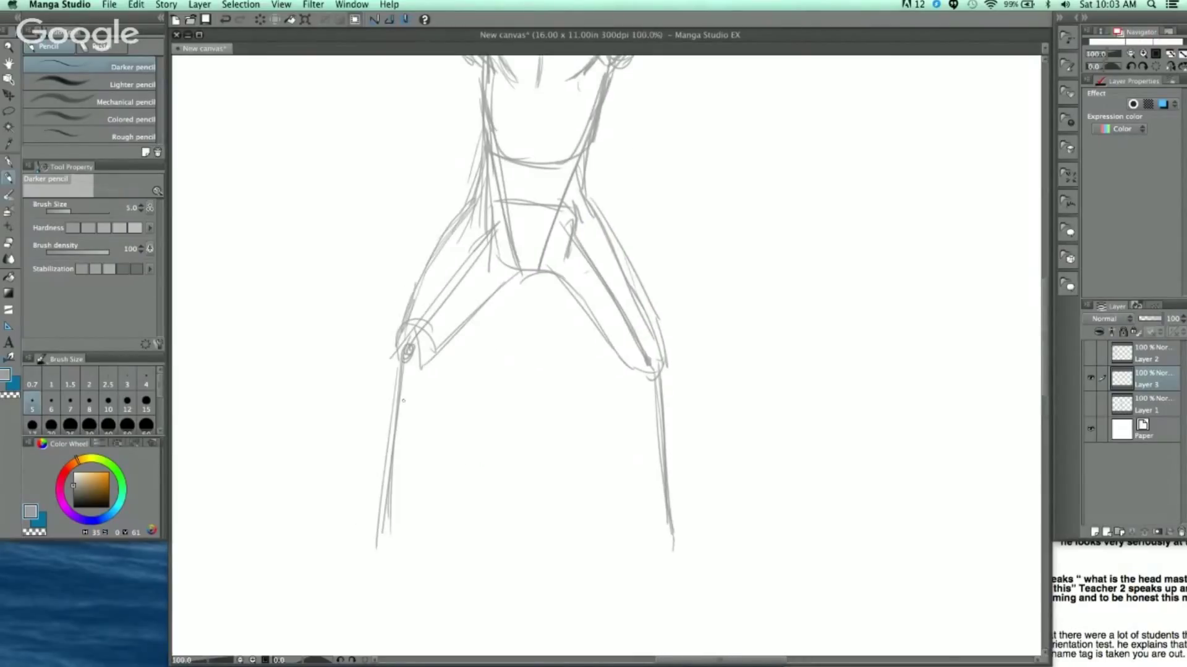
# Draw circular knee joints around the knee marks on both legs
pyautogui.moveTo(407, 353)
pyautogui.mouseDown()
pyautogui.moveTo(413, 337)
pyautogui.moveTo(425, 358)
pyautogui.moveTo(399, 371)
pyautogui.mouseUp()
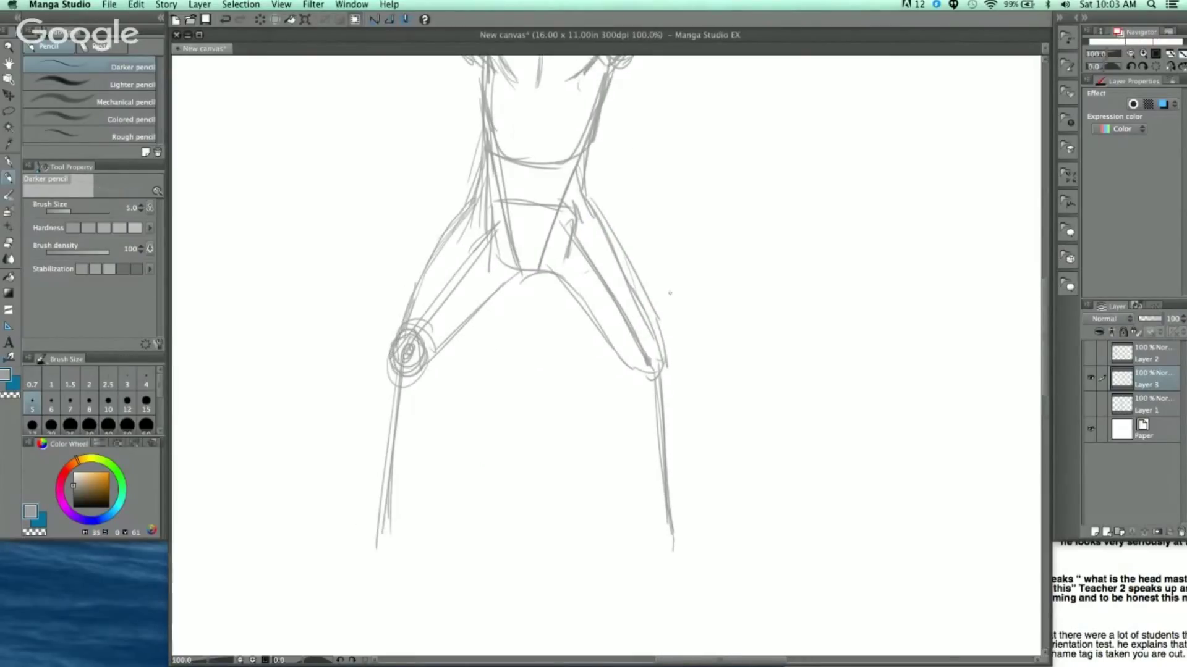
pyautogui.moveTo(638, 354)
pyautogui.mouseDown()
pyautogui.moveTo(668, 367)
pyautogui.moveTo(640, 381)
pyautogui.mouseUp()
pyautogui.moveTo(687, 360); pyautogui.dragTo(698, 304)
# Build the left-hand lower leg's calf and shin contours around its stick line, closing them at the ankle
pyautogui.moveTo(428, 315); pyautogui.dragTo(405, 457)
pyautogui.moveTo(425, 370); pyautogui.dragTo(402, 470)
pyautogui.moveTo(399, 302); pyautogui.dragTo(385, 408)
pyautogui.moveTo(391, 346); pyautogui.dragTo(389, 494)
pyautogui.moveTo(409, 440); pyautogui.dragTo(433, 333)
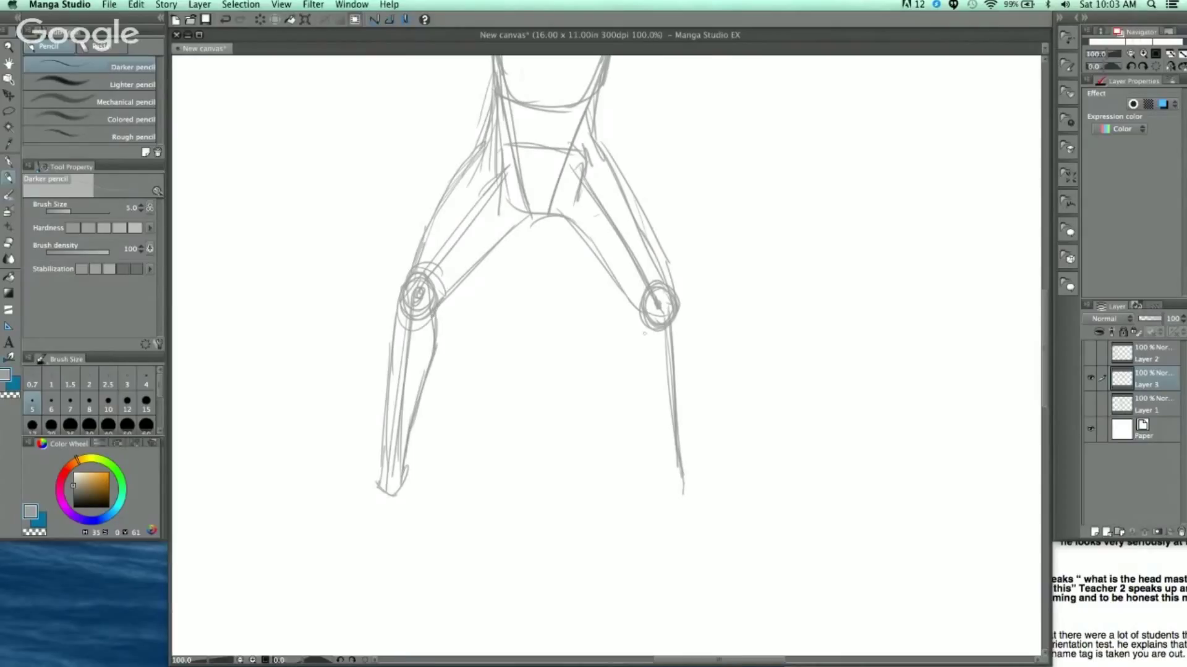
# Build the right-hand lower leg's inner and outer contours around its stick line, closing them at the ankle
pyautogui.moveTo(642, 318); pyautogui.dragTo(661, 413)
pyautogui.moveTo(643, 355); pyautogui.dragTo(669, 470)
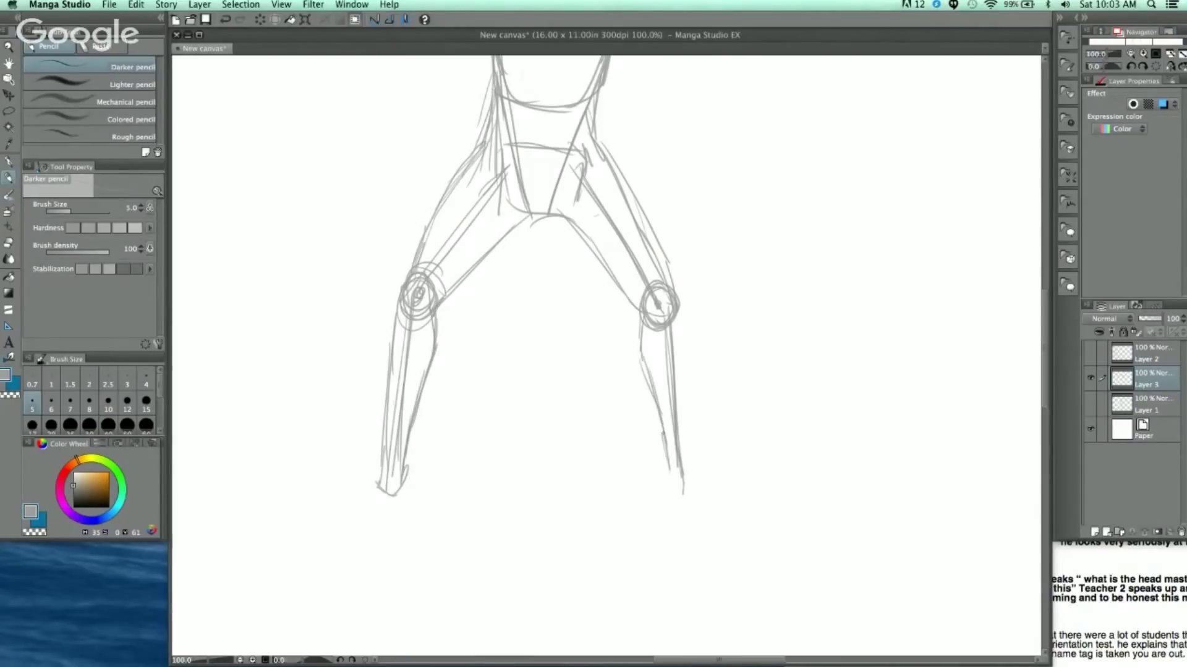
pyautogui.moveTo(682, 330); pyautogui.dragTo(694, 476)
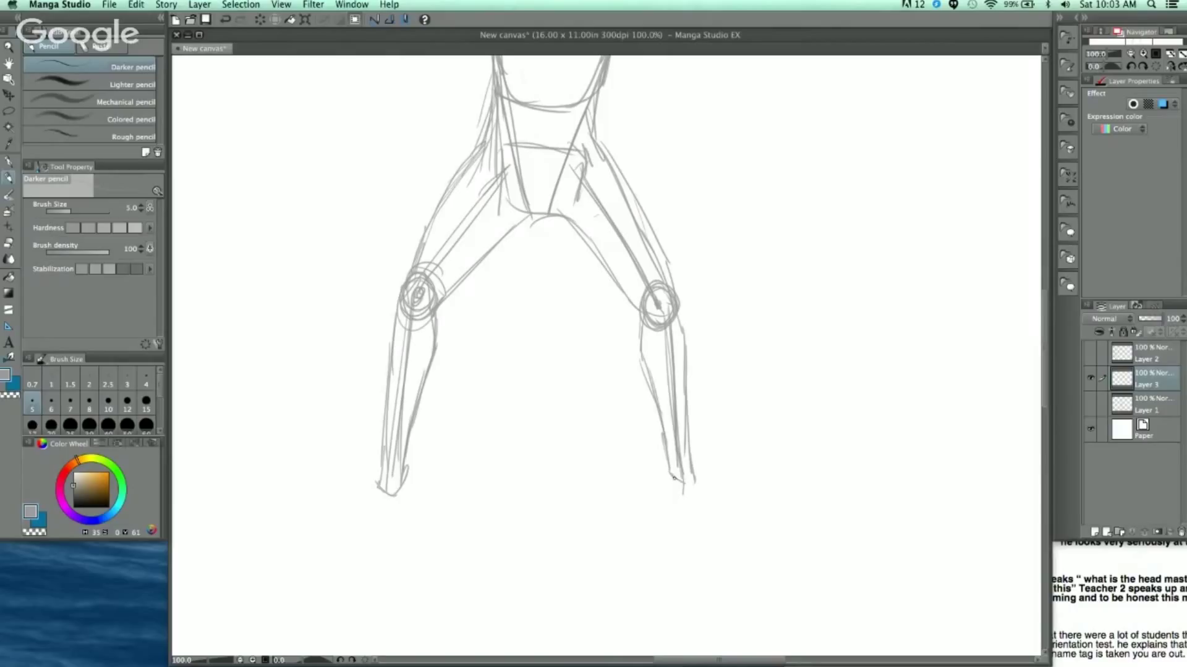
pyautogui.moveTo(643, 326); pyautogui.dragTo(676, 486)
pyautogui.moveTo(672, 481); pyautogui.dragTo(689, 489)
pyautogui.moveTo(696, 334); pyautogui.dragTo(683, 429)
pyautogui.scroll(-2, 661, 278)
pyautogui.moveTo(686, 328); pyautogui.dragTo(684, 371)
# Sketch elongated feet below both ankles, pointing downward and outward
pyautogui.scroll(3, 643, 290)
pyautogui.moveTo(615, 306); pyautogui.dragTo(621, 331)
pyautogui.moveTo(620, 306)
pyautogui.mouseDown()
pyautogui.moveTo(626, 338)
pyautogui.moveTo(686, 148)
pyautogui.mouseUp()
pyautogui.moveTo(432, 485); pyautogui.dragTo(413, 563)
pyautogui.moveTo(419, 506); pyautogui.dragTo(461, 502)
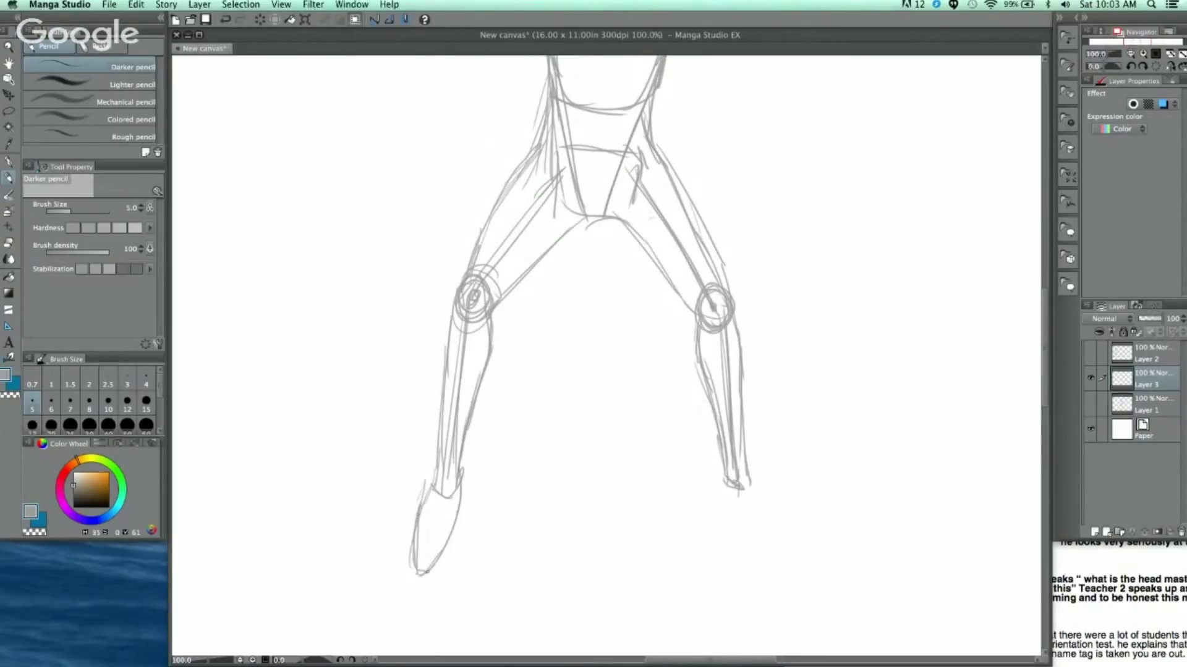
pyautogui.moveTo(733, 448); pyautogui.dragTo(684, 350)
pyautogui.moveTo(674, 405); pyautogui.dragTo(706, 455)
pyautogui.moveTo(702, 372)
pyautogui.mouseDown()
pyautogui.moveTo(720, 426)
pyautogui.moveTo(746, 451)
pyautogui.moveTo(742, 469)
pyautogui.moveTo(753, 458)
pyautogui.mouseUp()
pyautogui.moveTo(698, 437); pyautogui.dragTo(712, 460)
# Add vertical motion lines above both thighs and beside both raised forearms
pyautogui.press('super+minus')
pyautogui.moveTo(714, 297); pyautogui.dragTo(706, 594)
pyautogui.moveTo(508, 484)
pyautogui.mouseDown()
pyautogui.moveTo(507, 420)
pyautogui.moveTo(514, 468)
pyautogui.mouseUp()
pyautogui.moveTo(519, 411); pyautogui.dragTo(522, 464)
pyautogui.moveTo(527, 415); pyautogui.dragTo(524, 449)
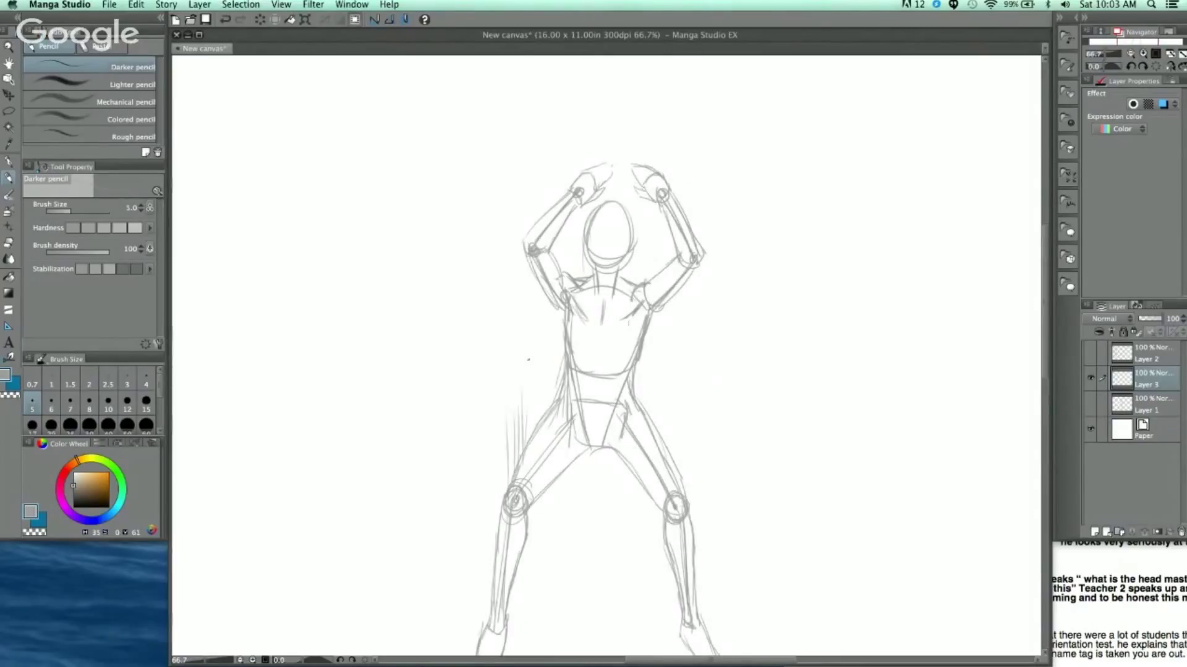
pyautogui.moveTo(663, 380); pyautogui.dragTo(663, 412)
pyautogui.moveTo(670, 375); pyautogui.dragTo(677, 471)
pyautogui.moveTo(676, 398); pyautogui.dragTo(678, 484)
pyautogui.moveTo(699, 165); pyautogui.dragTo(697, 238)
pyautogui.moveTo(534, 173); pyautogui.dragTo(535, 229)
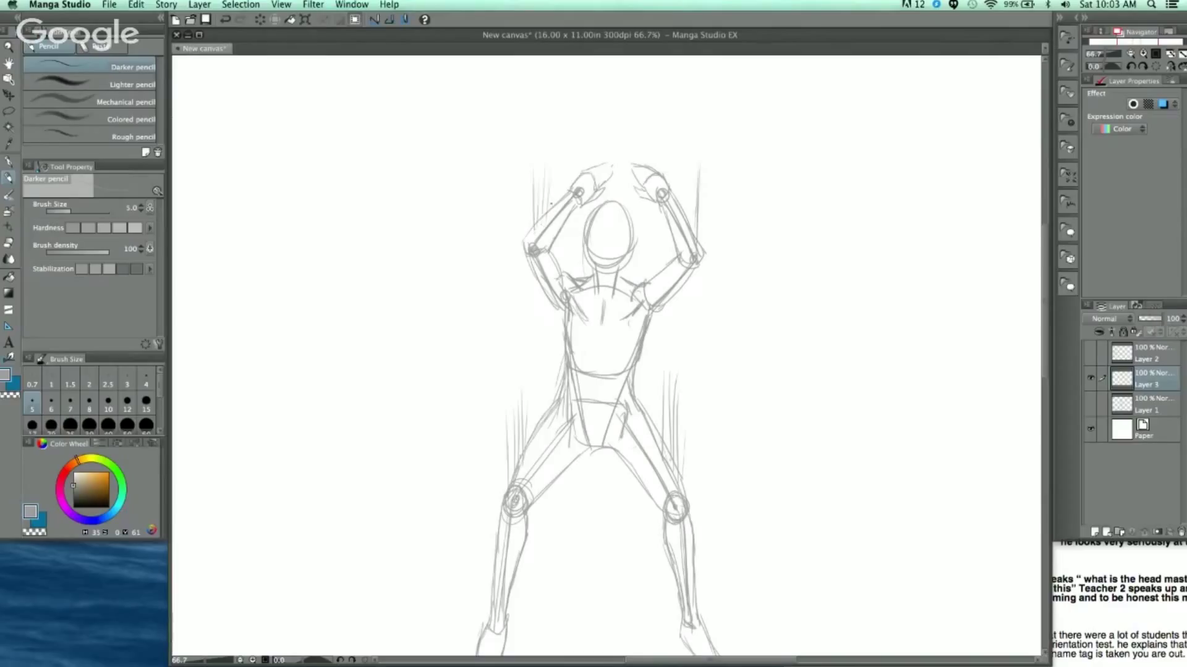
pyautogui.moveTo(725, 369)
pyautogui.mouseDown()
pyautogui.moveTo(723, 210)
pyautogui.moveTo(715, 358)
pyautogui.moveTo(735, 252)
pyautogui.mouseUp()
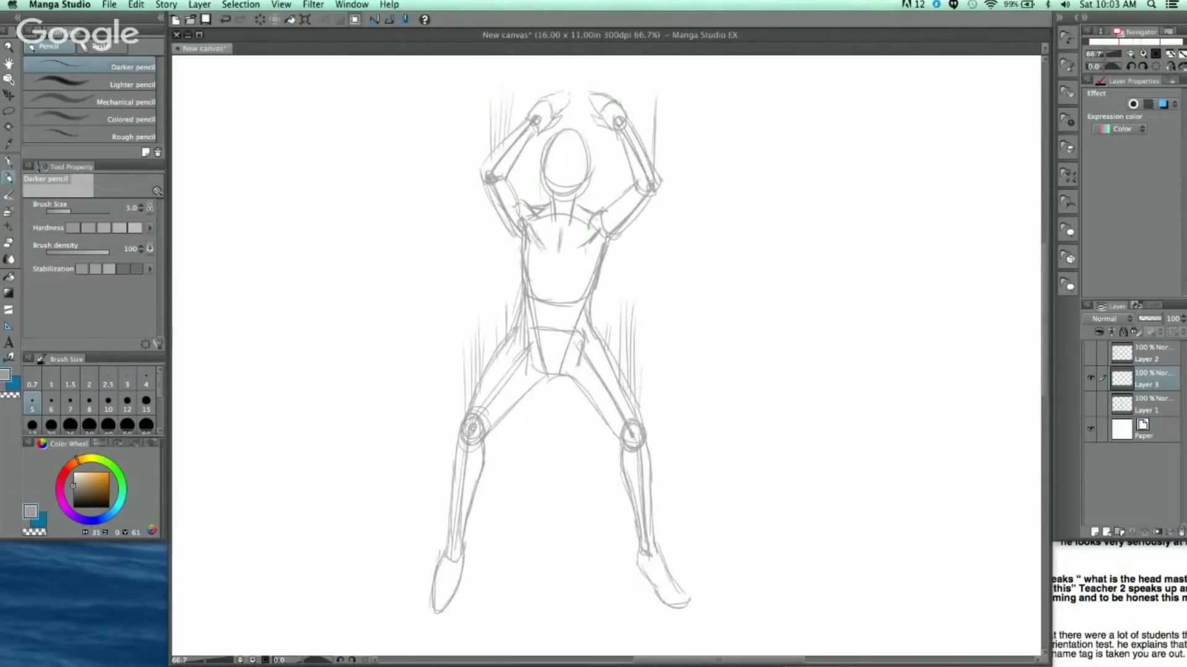
pyautogui.moveTo(661, 366)
pyautogui.mouseDown()
pyautogui.moveTo(651, 248)
pyautogui.moveTo(683, 359)
pyautogui.mouseUp()
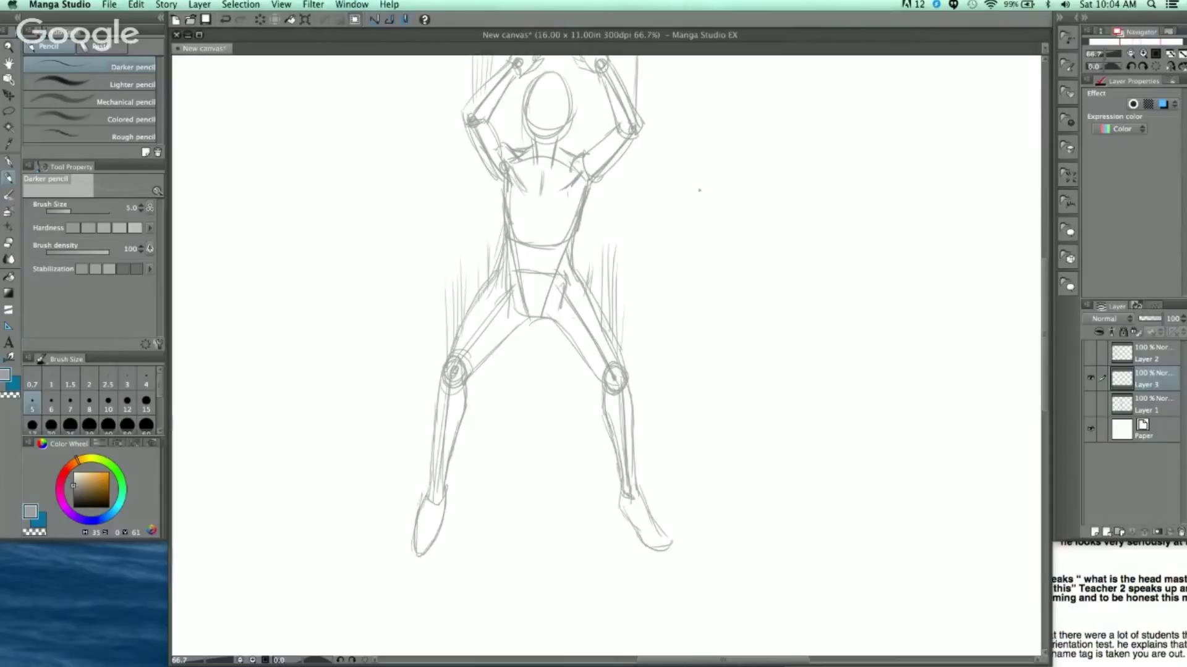
pyautogui.moveTo(683, 264); pyautogui.dragTo(704, 347)
pyautogui.moveTo(673, 231); pyautogui.dragTo(671, 243)
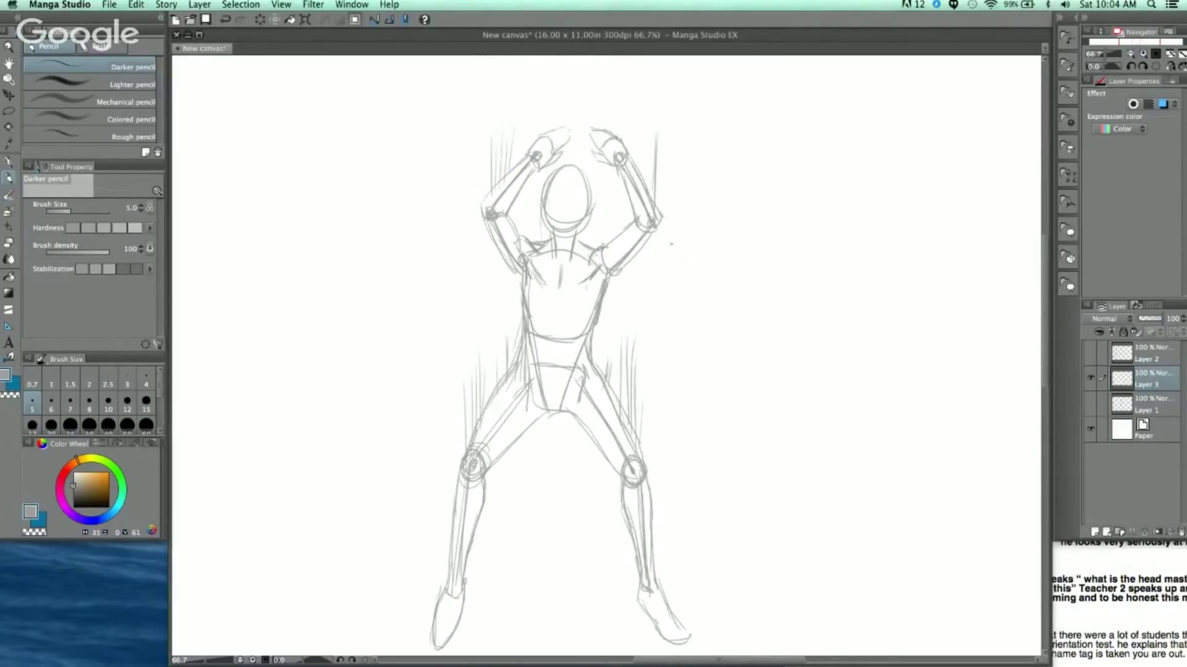
pyautogui.scroll(2, 666, 244)
pyautogui.moveTo(637, 339)
pyautogui.mouseDown()
pyautogui.moveTo(673, 320)
pyautogui.moveTo(682, 298)
pyautogui.mouseUp()
pyautogui.scroll(-2, 649, 208)
pyautogui.moveTo(701, 356); pyautogui.dragTo(688, 250)
# Sketch a small new figure's oval head and ribcage in the empty canvas area to the right of the finished figure
pyautogui.moveTo(695, 298); pyautogui.dragTo(603, 368)
pyautogui.moveTo(699, 303)
pyautogui.mouseDown()
pyautogui.moveTo(584, 364)
pyautogui.moveTo(697, 286)
pyautogui.moveTo(688, 275)
pyautogui.mouseUp()
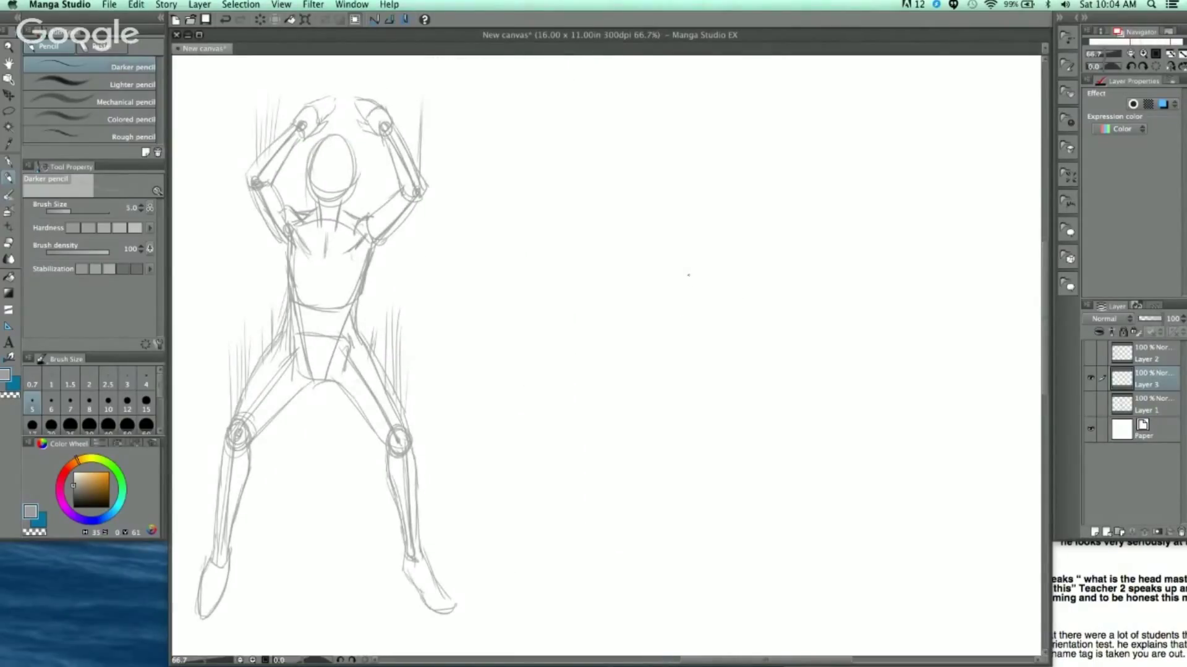
pyautogui.moveTo(638, 362); pyautogui.dragTo(680, 349)
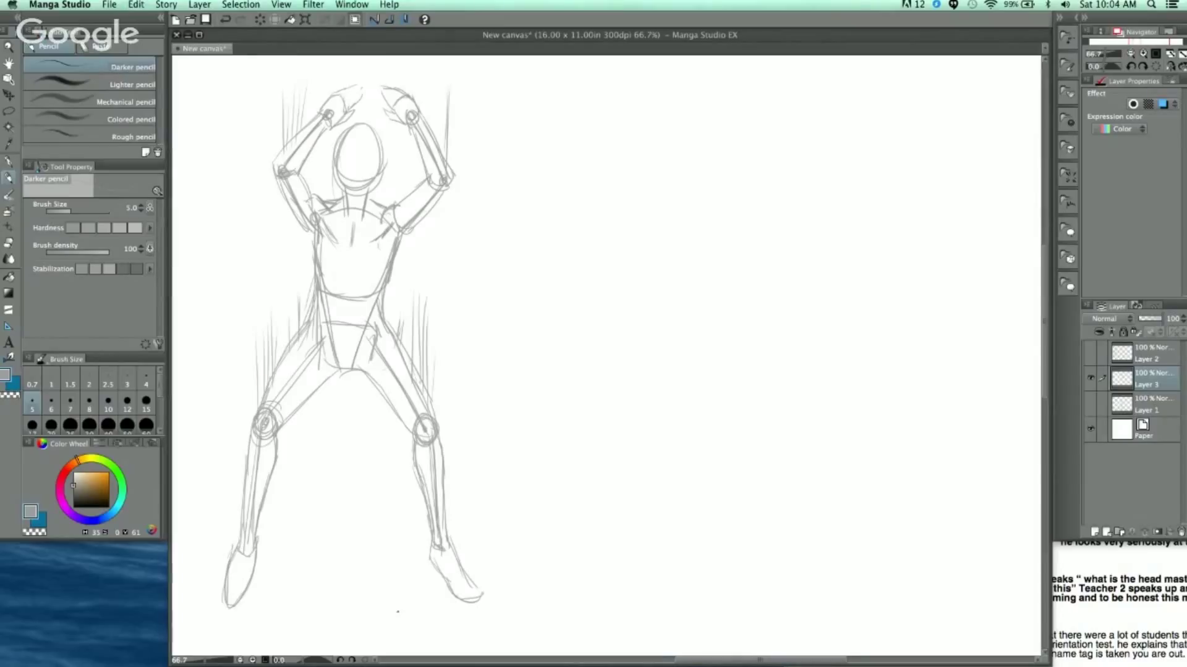
pyautogui.moveTo(624, 371); pyautogui.dragTo(626, 356)
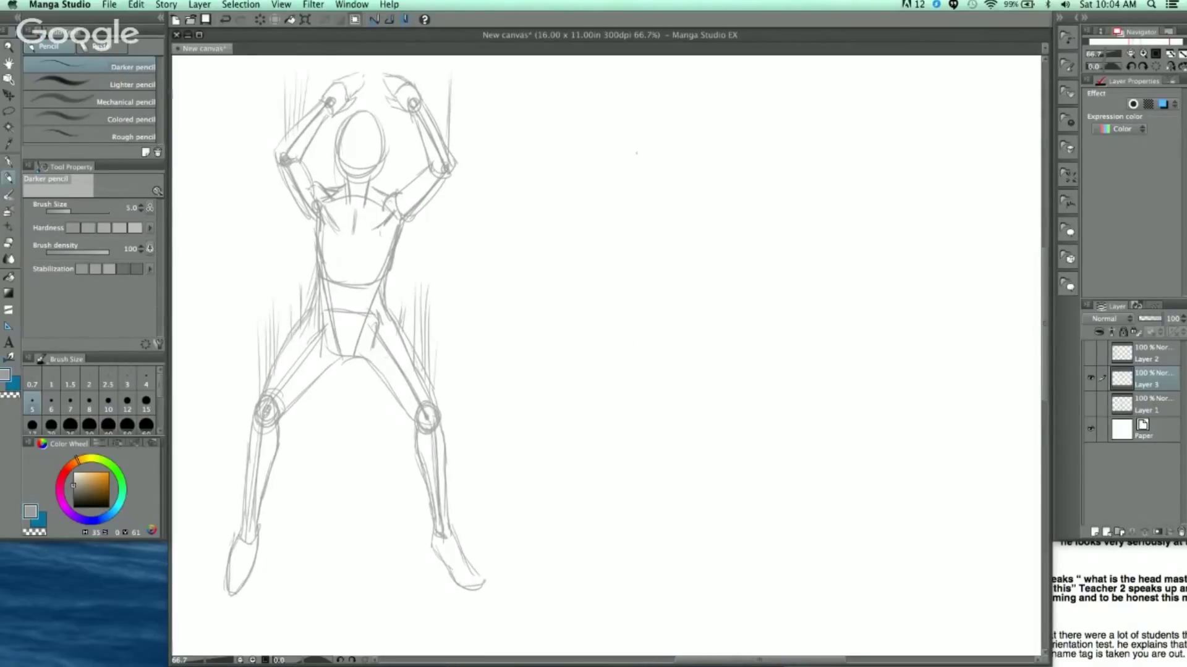
pyautogui.scroll(4, 644, 216)
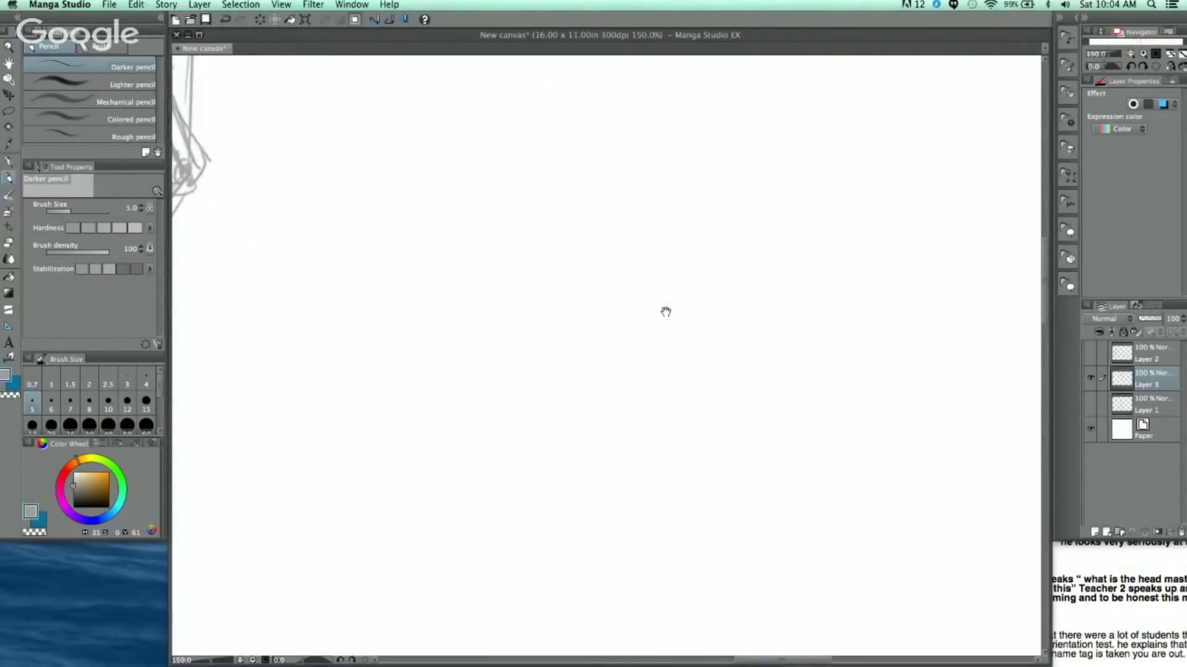
pyautogui.moveTo(575, 190)
pyautogui.mouseDown()
pyautogui.moveTo(539, 237)
pyautogui.moveTo(566, 248)
pyautogui.mouseUp()
pyautogui.moveTo(569, 187)
pyautogui.mouseDown()
pyautogui.moveTo(601, 219)
pyautogui.moveTo(541, 212)
pyautogui.moveTo(600, 232)
pyautogui.mouseUp()
pyautogui.moveTo(641, 296); pyautogui.dragTo(644, 232)
pyautogui.moveTo(557, 215)
pyautogui.mouseDown()
pyautogui.moveTo(622, 210)
pyautogui.moveTo(608, 295)
pyautogui.mouseUp()
pyautogui.moveTo(621, 213); pyautogui.dragTo(616, 296)
# Add the new figure's hanging left-hand arm as stick lines with joint circles, and a box-shaped pelvis below the ribcage
pyautogui.moveTo(537, 225); pyautogui.dragTo(545, 391)
pyautogui.moveTo(565, 327); pyautogui.dragTo(615, 358)
pyautogui.moveTo(564, 328)
pyautogui.mouseDown()
pyautogui.moveTo(564, 357)
pyautogui.moveTo(620, 357)
pyautogui.mouseUp()
pyautogui.moveTo(618, 351)
pyautogui.mouseDown()
pyautogui.moveTo(619, 323)
pyautogui.moveTo(628, 387)
pyautogui.mouseUp()
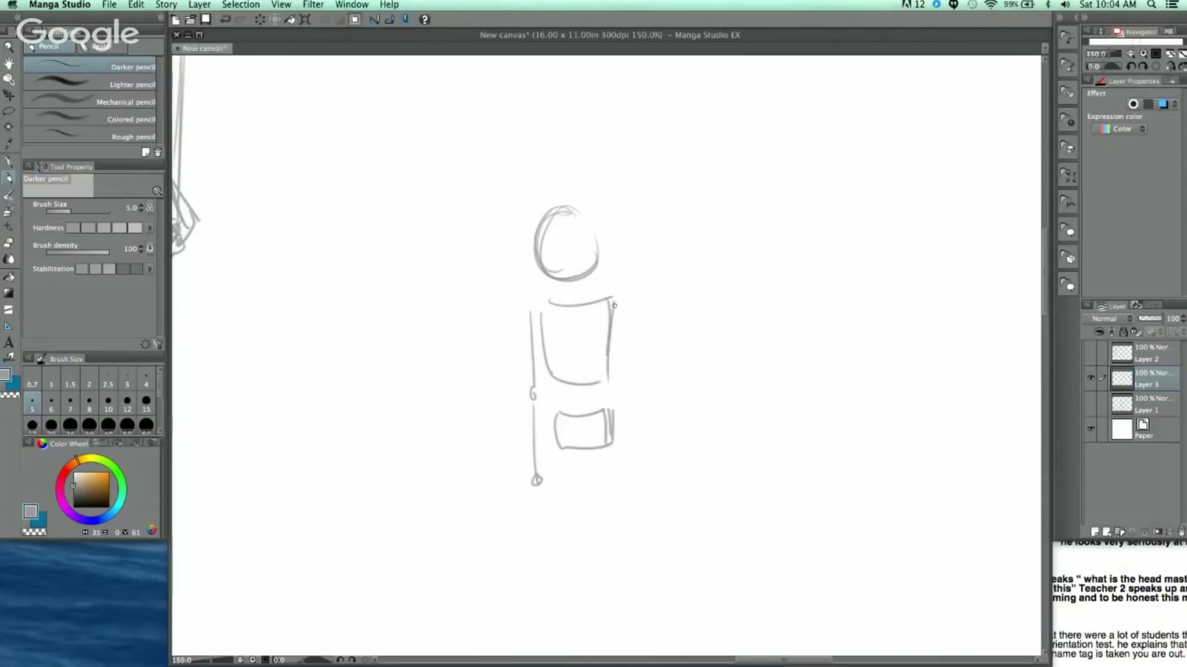
# Draw the small figure's right-hand arm raised straight up as stick lines ending in an oval hand
pyautogui.moveTo(612, 305); pyautogui.dragTo(631, 243)
pyautogui.moveTo(613, 301)
pyautogui.mouseDown()
pyautogui.moveTo(620, 150)
pyautogui.moveTo(616, 169)
pyautogui.mouseUp()
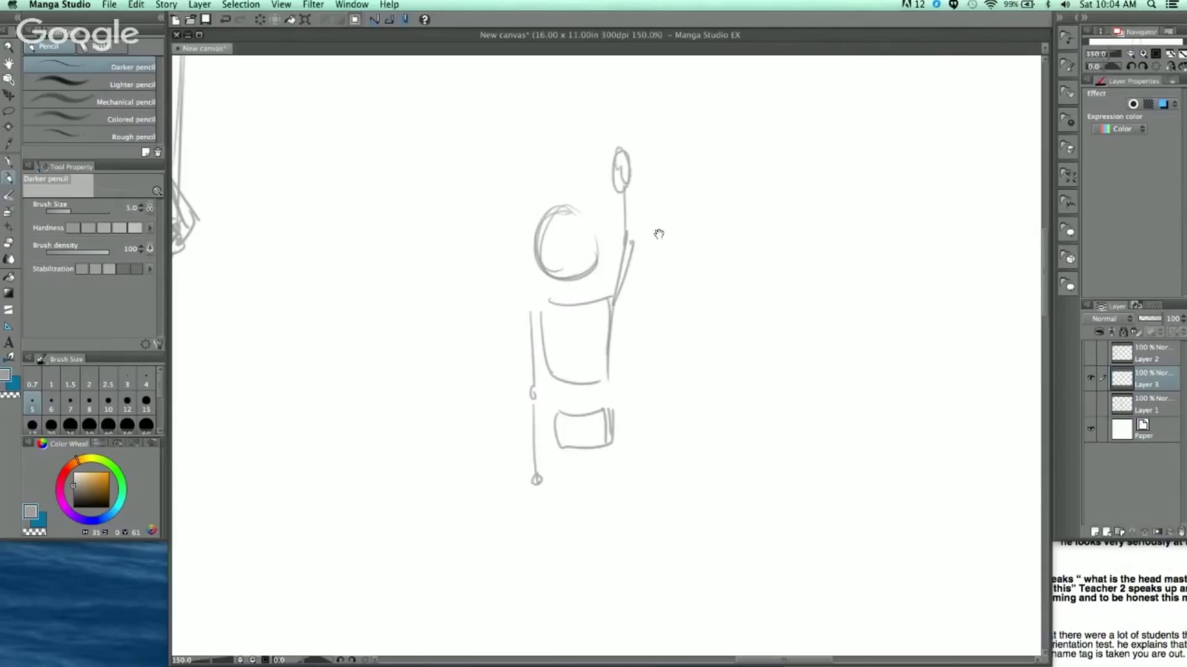
pyautogui.moveTo(657, 233); pyautogui.dragTo(655, 172)
# Draw the hanging arm's hand, the neck and shoulder lines, and extra strokes along the right-hand side of the ribcage
pyautogui.moveTo(535, 420)
pyautogui.mouseDown()
pyautogui.moveTo(532, 455)
pyautogui.moveTo(547, 461)
pyautogui.mouseUp()
pyautogui.scroll(1, 651, 217)
pyautogui.scroll(2, 640, 185)
pyautogui.moveTo(536, 265)
pyautogui.mouseDown()
pyautogui.moveTo(580, 264)
pyautogui.moveTo(538, 263)
pyautogui.moveTo(600, 249)
pyautogui.moveTo(620, 306)
pyautogui.mouseUp()
pyautogui.moveTo(620, 260); pyautogui.dragTo(612, 324)
pyautogui.moveTo(620, 282); pyautogui.dragTo(612, 338)
# Build the hanging arm's upper arm and forearm contours around its stick lines
pyautogui.moveTo(541, 330); pyautogui.dragTo(527, 337)
pyautogui.moveTo(542, 272); pyautogui.dragTo(544, 332)
pyautogui.moveTo(528, 280); pyautogui.dragTo(541, 435)
pyautogui.moveTo(530, 362); pyautogui.dragTo(542, 442)
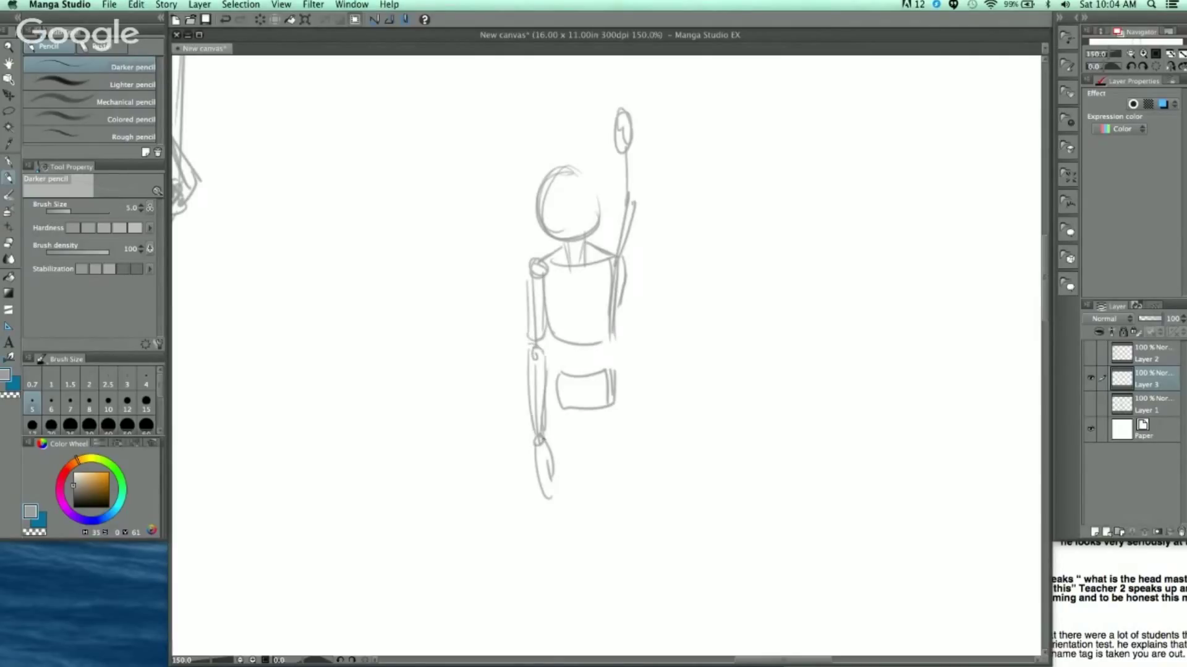
# Connect the small figure's ribcage to the pelvis with waist lines and add contours around the raised arm
pyautogui.scroll(-3, 544, 284)
pyautogui.moveTo(544, 282); pyautogui.dragTo(548, 364)
pyautogui.moveTo(608, 313); pyautogui.dragTo(634, 152)
pyautogui.moveTo(604, 213); pyautogui.dragTo(619, 149)
pyautogui.moveTo(630, 98); pyautogui.dragTo(625, 151)
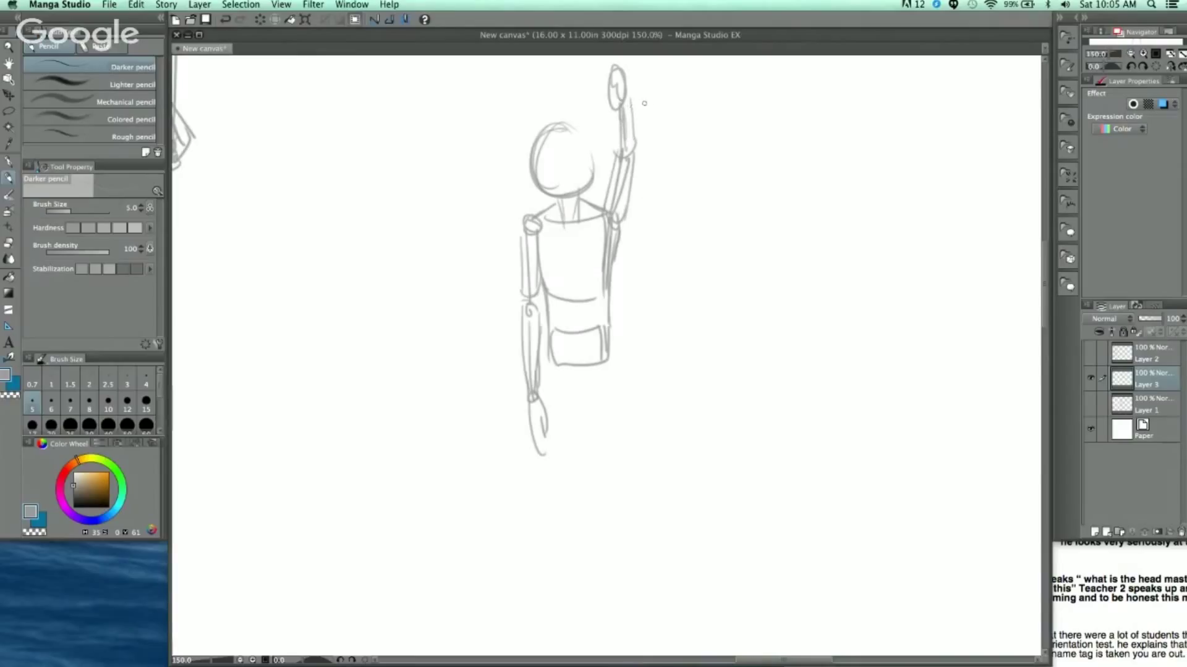
# Lasso the small figure's raised forearm and hand and try transforming the selection
pyautogui.press('m')
pyautogui.moveTo(656, 80)
pyautogui.mouseDown()
pyautogui.moveTo(603, 67)
pyautogui.moveTo(639, 148)
pyautogui.moveTo(660, 84)
pyautogui.moveTo(640, 188)
pyautogui.moveTo(598, 159)
pyautogui.mouseUp()
pyautogui.click(656, 168)
pyautogui.press('super+z')
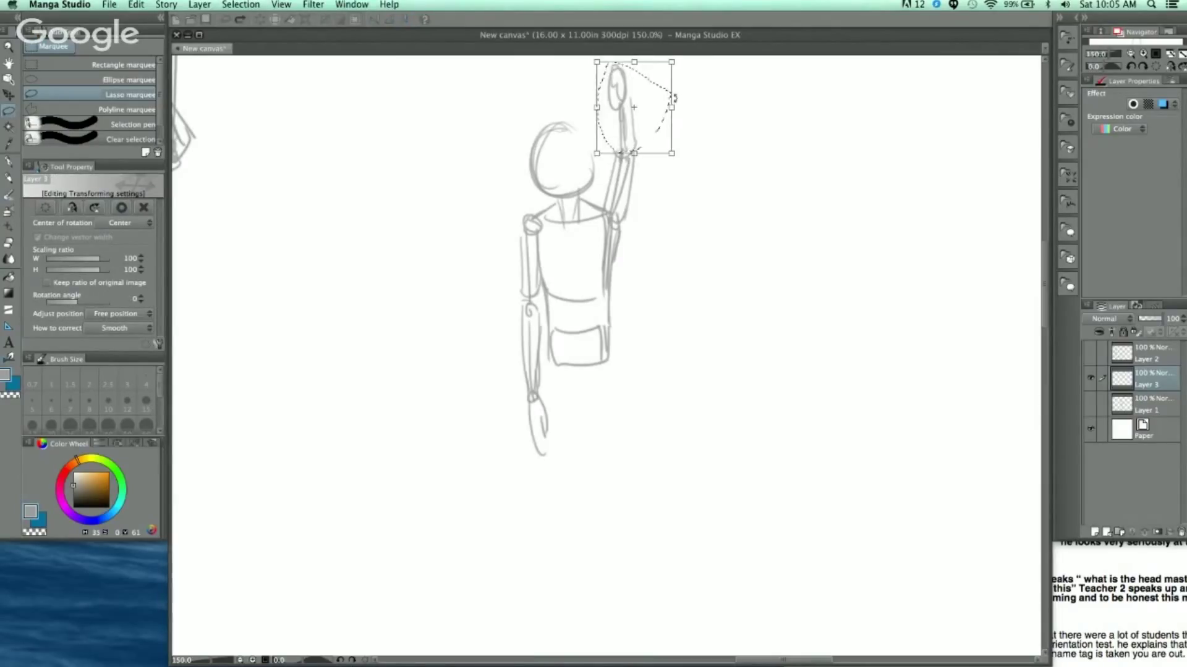
pyautogui.press('Return')
pyautogui.press('super+z')
# Lasso the whole raised arm, rotate it 178 degrees and place it beside the hanging arm for comparison
pyautogui.click(702, 109)
pyautogui.moveTo(630, 78)
pyautogui.mouseDown()
pyautogui.moveTo(607, 188)
pyautogui.moveTo(633, 217)
pyautogui.moveTo(639, 68)
pyautogui.moveTo(610, 61)
pyautogui.moveTo(689, 168)
pyautogui.moveTo(632, 270)
pyautogui.moveTo(603, 261)
pyautogui.moveTo(629, 215)
pyautogui.mouseUp()
pyautogui.click(648, 243)
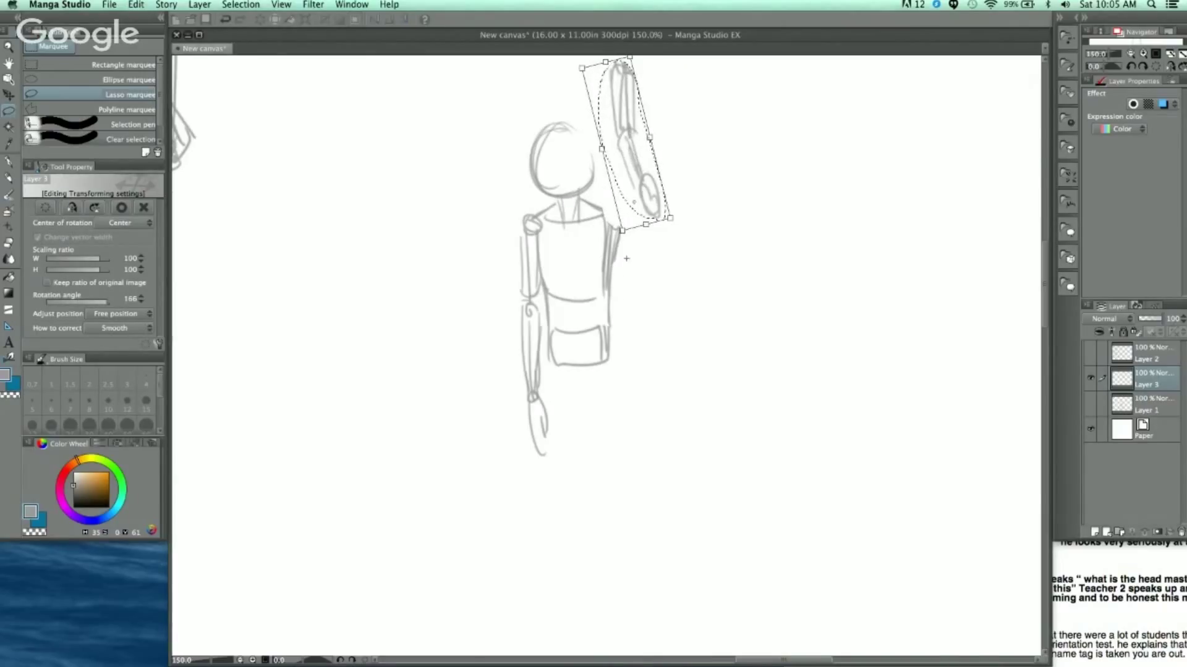
pyautogui.moveTo(647, 164)
pyautogui.mouseDown()
pyautogui.moveTo(642, 334)
pyautogui.moveTo(633, 324)
pyautogui.mouseUp()
pyautogui.moveTo(663, 368)
pyautogui.mouseDown()
pyautogui.moveTo(620, 351)
pyautogui.moveTo(518, 352)
pyautogui.mouseUp()
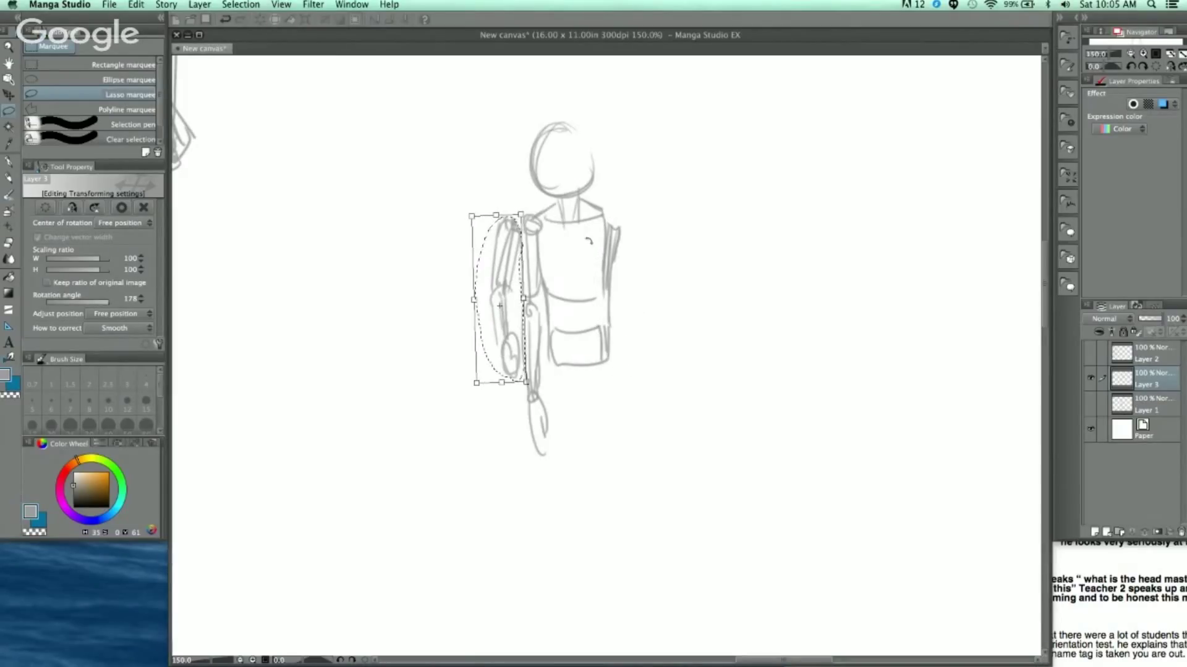
pyautogui.press('Return')
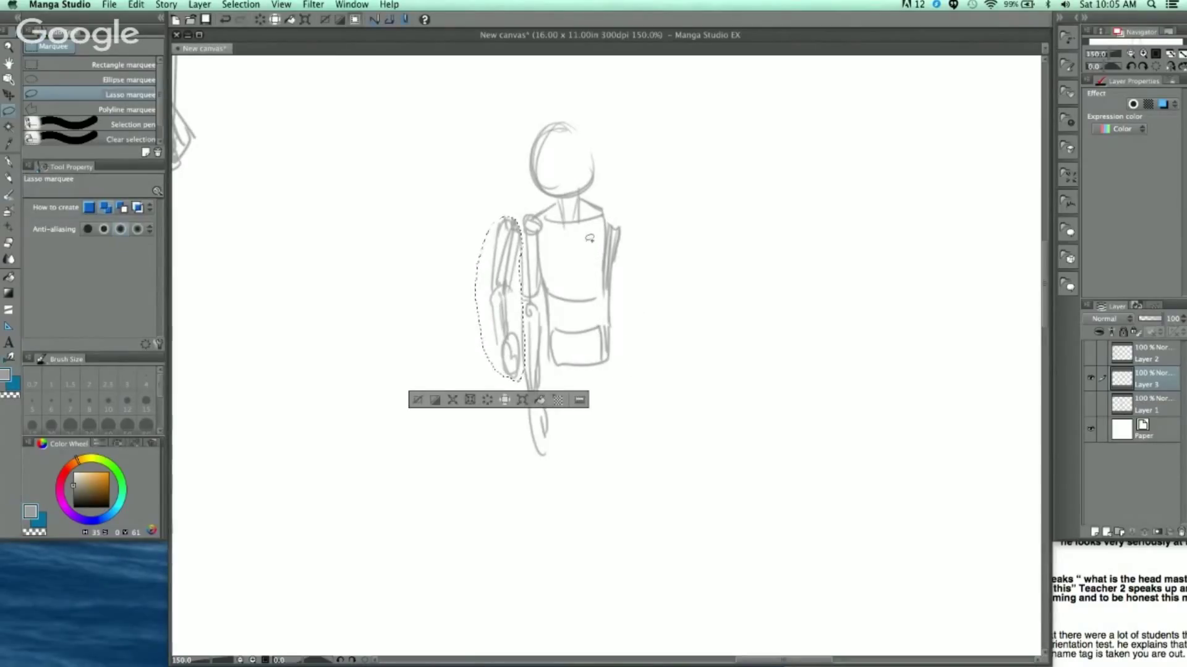
# Undo the arm's transformation, its lasso selection, the raised arm's contours and the waist lines
pyautogui.press('super+z')
pyautogui.press('super+z')
pyautogui.press('super+z')
pyautogui.press('super+z')
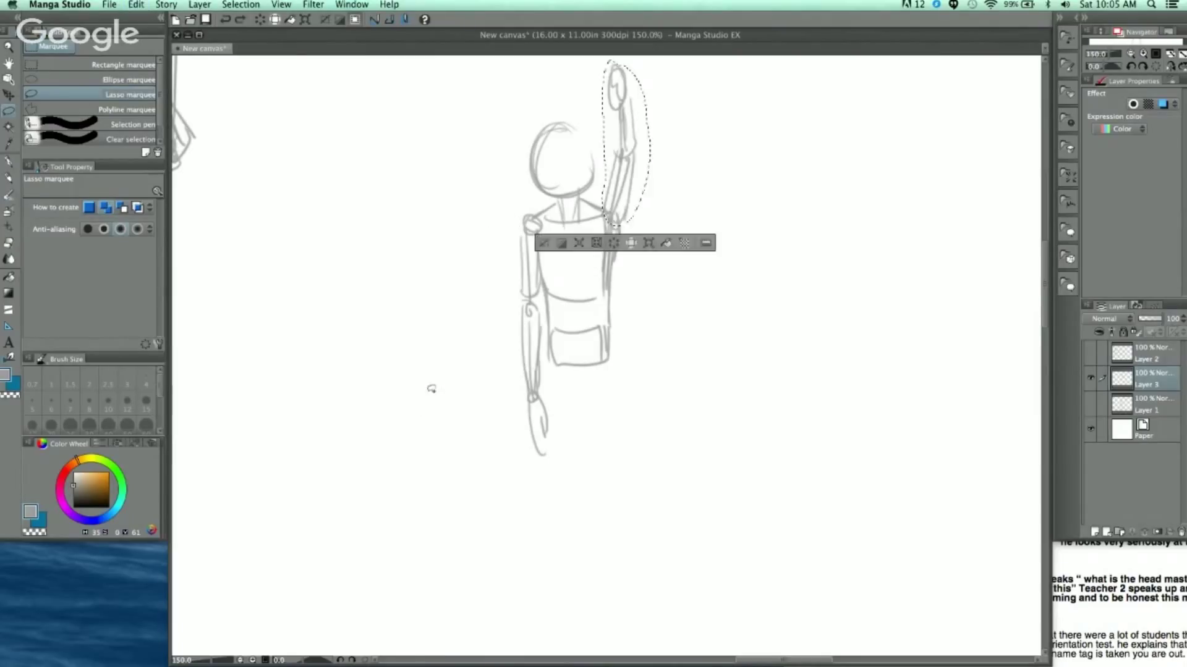
pyautogui.press('super+z')
pyautogui.press('super+z')
pyautogui.press('super+z')
pyautogui.press('super+z')
pyautogui.press('super+z')
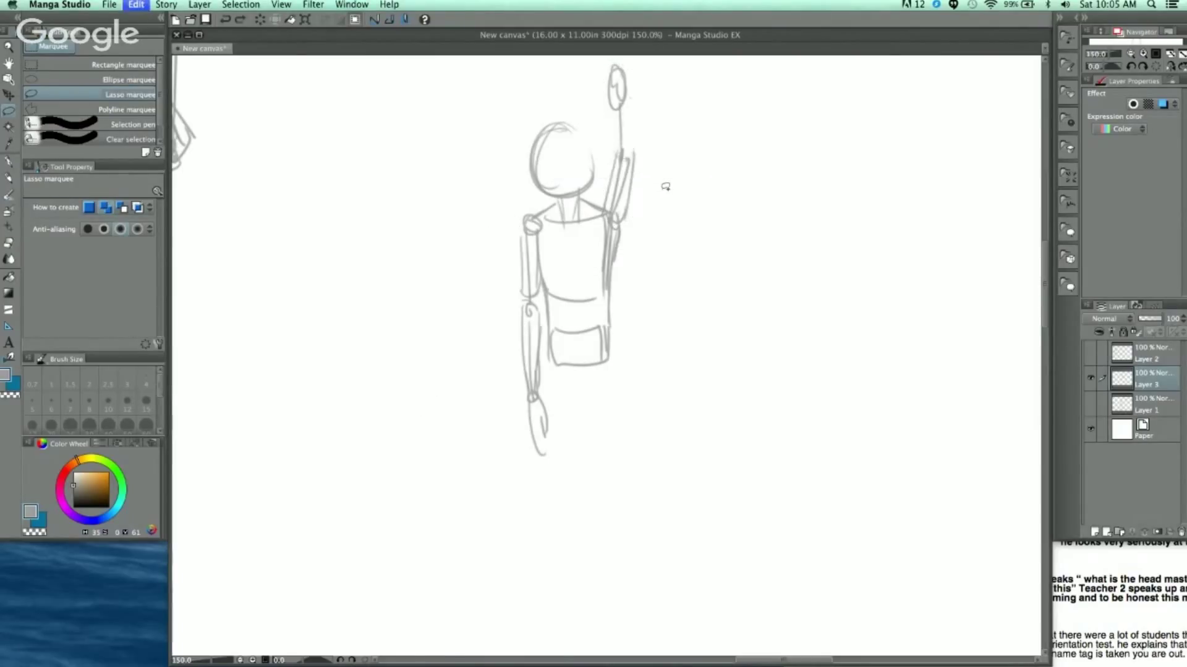
pyautogui.press('super+z')
pyautogui.press('super+z')
pyautogui.press('super+z')
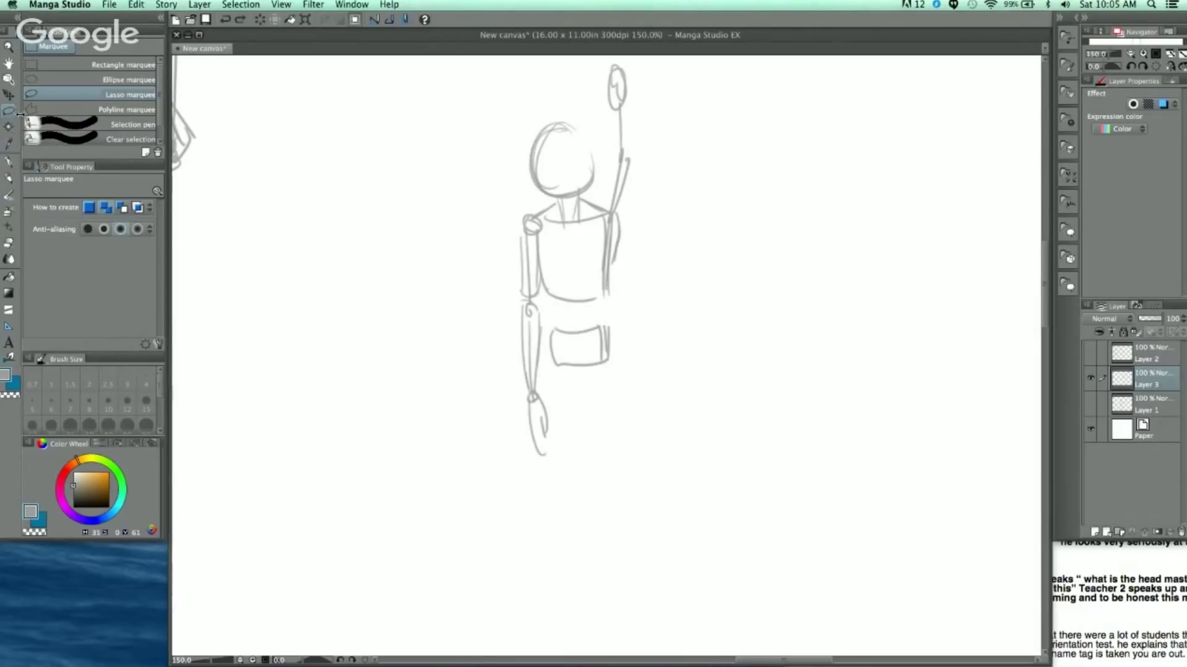
# Erase the small figure's raised arm with the pencil and redraw it hanging down with an upper arm, forearm and hand
pyautogui.click(9, 179)
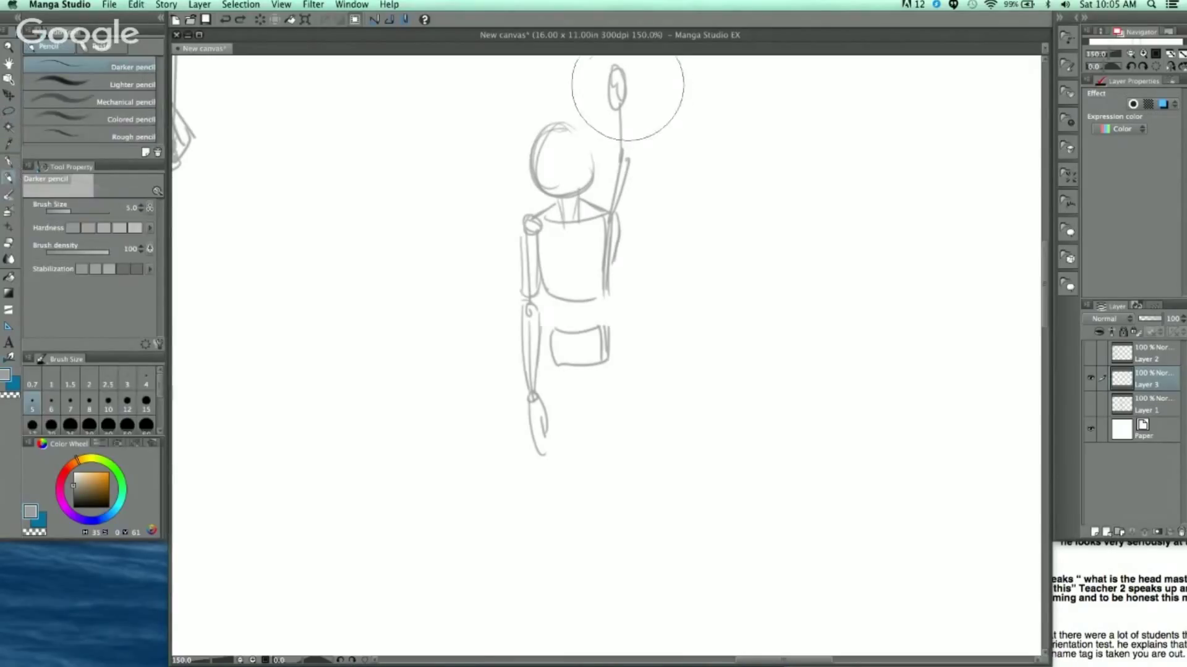
pyautogui.moveTo(627, 87)
pyautogui.mouseDown()
pyautogui.moveTo(660, 178)
pyautogui.moveTo(645, 95)
pyautogui.moveTo(655, 179)
pyautogui.mouseUp()
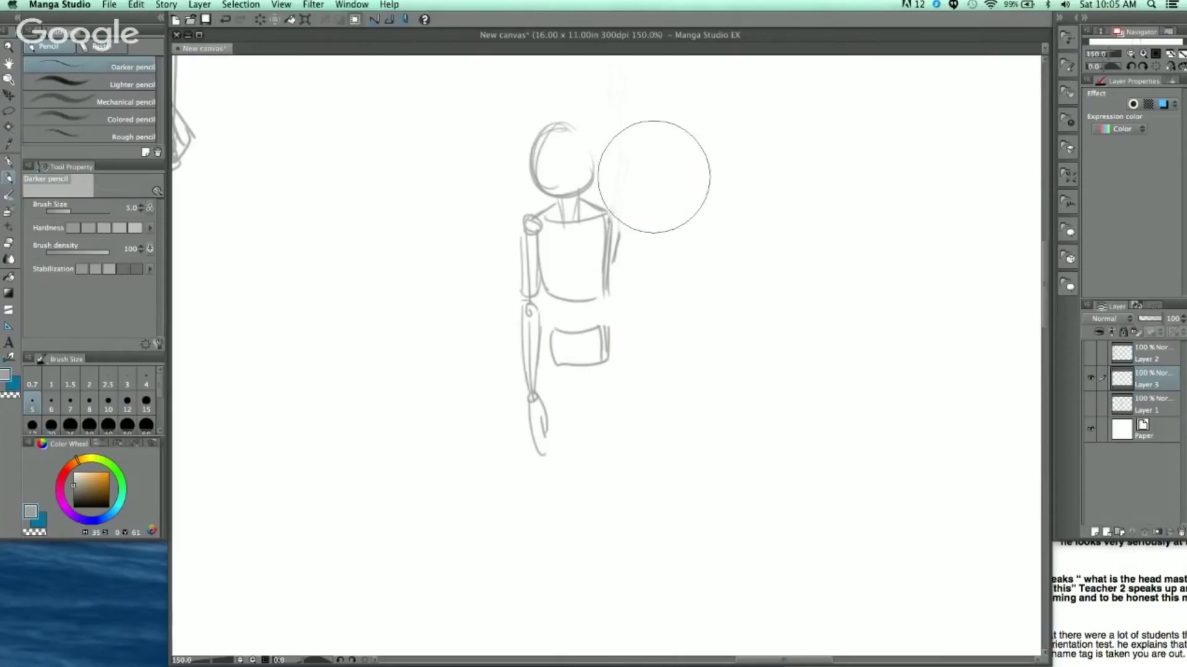
pyautogui.moveTo(613, 213)
pyautogui.mouseDown()
pyautogui.moveTo(629, 278)
pyautogui.moveTo(617, 282)
pyautogui.moveTo(644, 369)
pyautogui.mouseUp()
pyautogui.moveTo(620, 300)
pyautogui.mouseDown()
pyautogui.moveTo(643, 373)
pyautogui.moveTo(641, 419)
pyautogui.mouseUp()
pyautogui.moveTo(637, 370); pyautogui.dragTo(646, 414)
pyautogui.moveTo(606, 298); pyautogui.dragTo(612, 354)
# Connect the small figure's ribcage to the pelvis, add chest lines and refine both hanging hands
pyautogui.moveTo(537, 278); pyautogui.dragTo(551, 347)
pyautogui.moveTo(536, 247)
pyautogui.mouseDown()
pyautogui.moveTo(558, 258)
pyautogui.moveTo(619, 216)
pyautogui.mouseUp()
pyautogui.moveTo(528, 267)
pyautogui.mouseDown()
pyautogui.moveTo(535, 319)
pyautogui.moveTo(520, 353)
pyautogui.mouseUp()
pyautogui.moveTo(523, 339); pyautogui.dragTo(532, 369)
pyautogui.moveTo(533, 319); pyautogui.dragTo(535, 370)
pyautogui.moveTo(523, 331); pyautogui.dragTo(528, 365)
pyautogui.moveTo(635, 309); pyautogui.dragTo(640, 346)
# Sketch the small figure's two thighs below the pelvis
pyautogui.moveTo(560, 279); pyautogui.dragTo(555, 390)
pyautogui.moveTo(548, 303); pyautogui.dragTo(552, 373)
pyautogui.moveTo(553, 361); pyautogui.dragTo(556, 398)
pyautogui.moveTo(572, 309)
pyautogui.mouseDown()
pyautogui.moveTo(559, 413)
pyautogui.moveTo(592, 334)
pyautogui.moveTo(609, 400)
pyautogui.mouseUp()
pyautogui.moveTo(609, 298); pyautogui.dragTo(614, 354)
pyautogui.moveTo(745, 313)
pyautogui.mouseDown()
pyautogui.moveTo(760, 367)
pyautogui.moveTo(788, 396)
pyautogui.mouseUp()
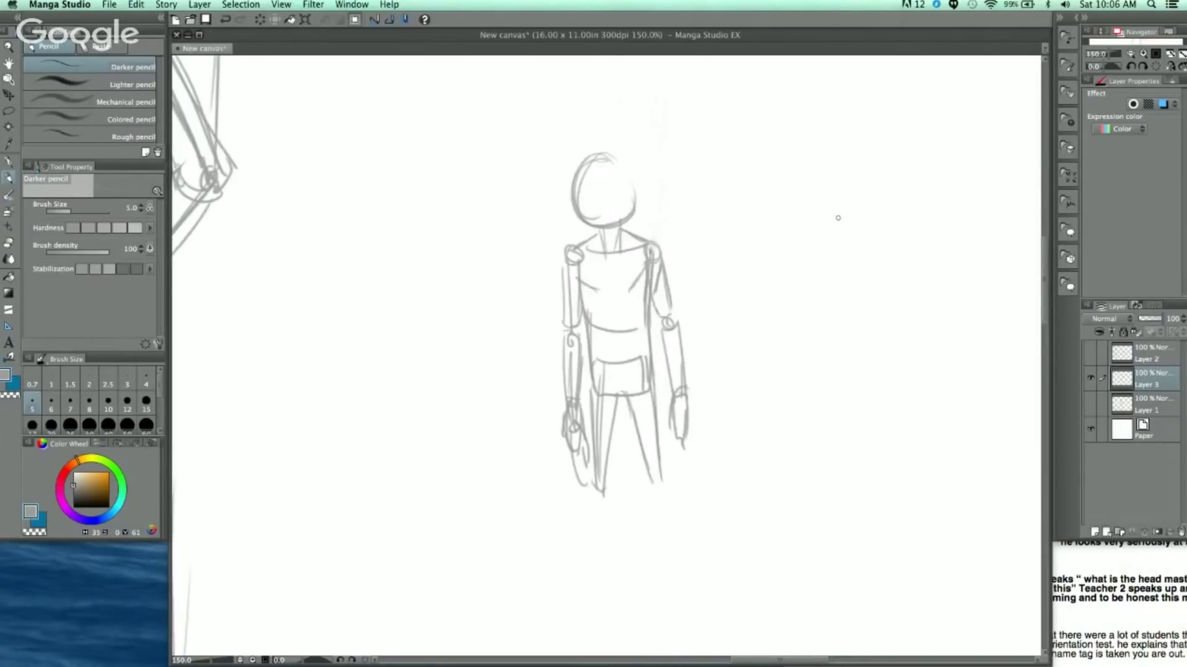
# Start a new figure in the empty canvas area with a three-quarter head, jaw, ear, neck and shoulder line
pyautogui.scroll(-3, 837, 217)
pyautogui.moveTo(575, 329); pyautogui.dragTo(971, 369)
pyautogui.scroll(1, 972, 369)
pyautogui.moveTo(606, 282); pyautogui.dragTo(733, 317)
pyautogui.scroll(1, 657, 309)
pyautogui.scroll(-1, 733, 317)
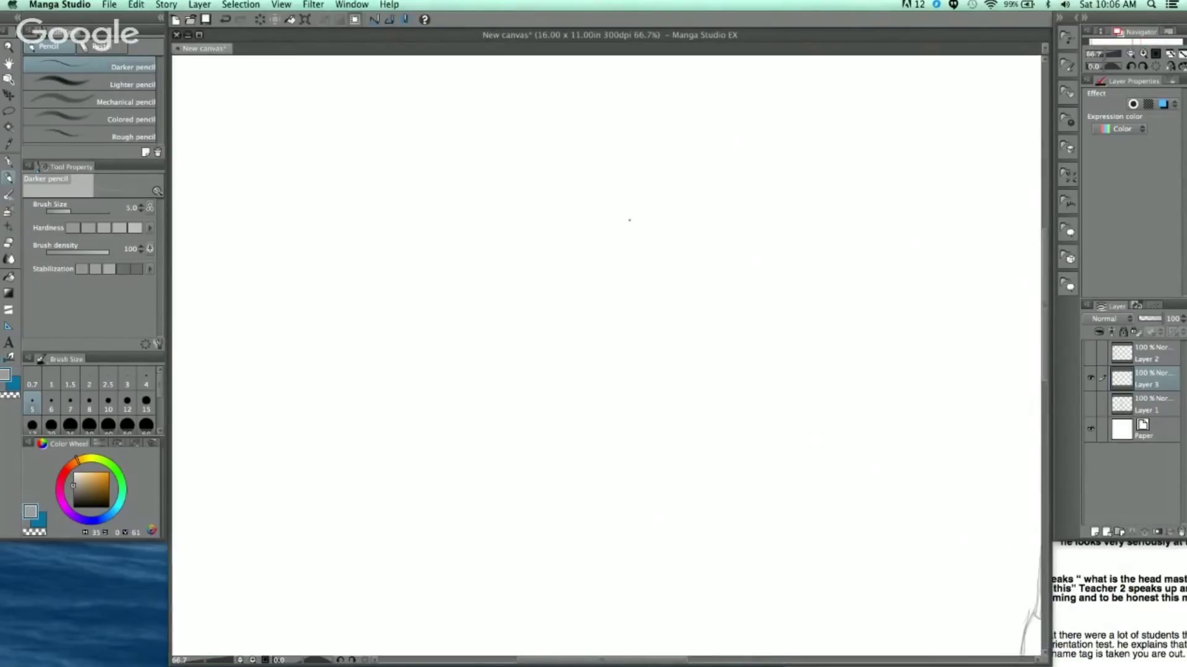
pyautogui.moveTo(530, 213)
pyautogui.mouseDown()
pyautogui.moveTo(618, 204)
pyautogui.moveTo(593, 163)
pyautogui.moveTo(538, 266)
pyautogui.moveTo(531, 240)
pyautogui.moveTo(544, 300)
pyautogui.moveTo(604, 296)
pyautogui.moveTo(615, 266)
pyautogui.moveTo(547, 291)
pyautogui.mouseUp()
pyautogui.moveTo(617, 251)
pyautogui.mouseDown()
pyautogui.moveTo(623, 303)
pyautogui.moveTo(646, 331)
pyautogui.mouseUp()
pyautogui.moveTo(568, 341); pyautogui.dragTo(532, 353)
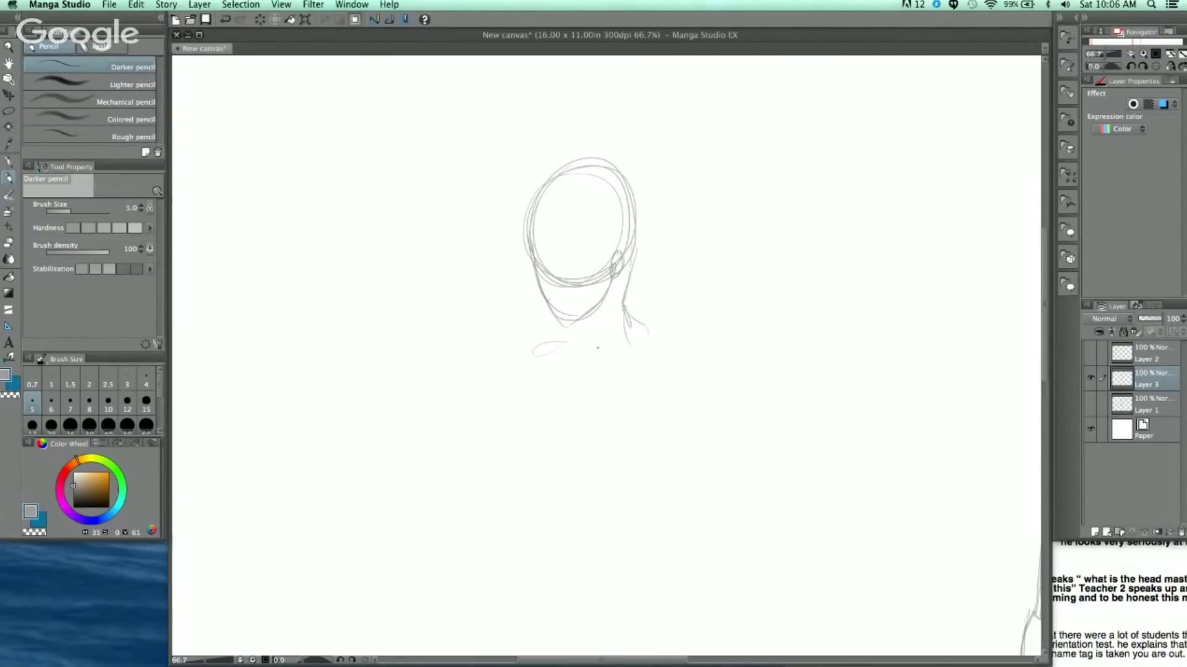
# Sketch the new figure's back and chest contours, a round shoulder joint and the outstretched upper arm
pyautogui.moveTo(622, 312); pyautogui.dragTo(649, 404)
pyautogui.moveTo(644, 420); pyautogui.dragTo(608, 513)
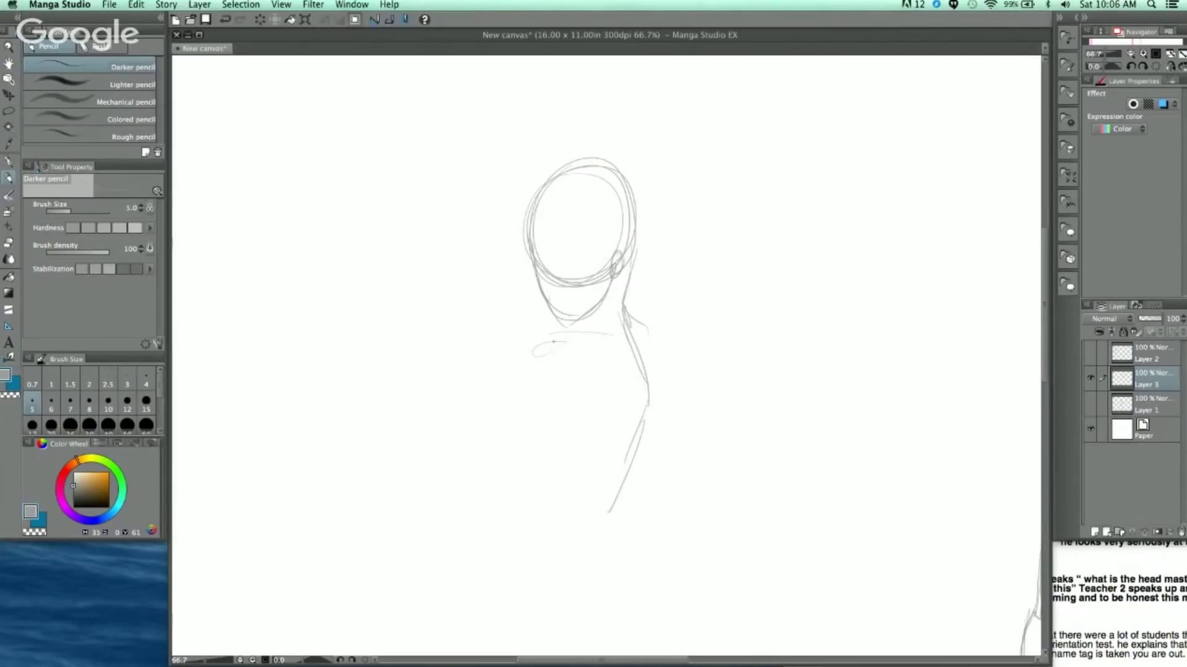
pyautogui.moveTo(531, 342)
pyautogui.mouseDown()
pyautogui.moveTo(595, 365)
pyautogui.moveTo(584, 339)
pyautogui.moveTo(684, 310)
pyautogui.moveTo(612, 314)
pyautogui.moveTo(634, 390)
pyautogui.mouseUp()
pyautogui.moveTo(599, 321)
pyautogui.mouseDown()
pyautogui.moveTo(634, 330)
pyautogui.moveTo(564, 405)
pyautogui.moveTo(649, 389)
pyautogui.mouseUp()
pyautogui.moveTo(595, 328)
pyautogui.mouseDown()
pyautogui.moveTo(552, 354)
pyautogui.moveTo(570, 408)
pyautogui.moveTo(653, 387)
pyautogui.moveTo(531, 359)
pyautogui.mouseUp()
pyautogui.moveTo(612, 410); pyautogui.dragTo(633, 473)
pyautogui.moveTo(752, 311)
pyautogui.mouseDown()
pyautogui.moveTo(746, 423)
pyautogui.moveTo(701, 491)
pyautogui.mouseUp()
pyautogui.moveTo(633, 430); pyautogui.dragTo(622, 486)
pyautogui.moveTo(696, 427); pyautogui.dragTo(718, 416)
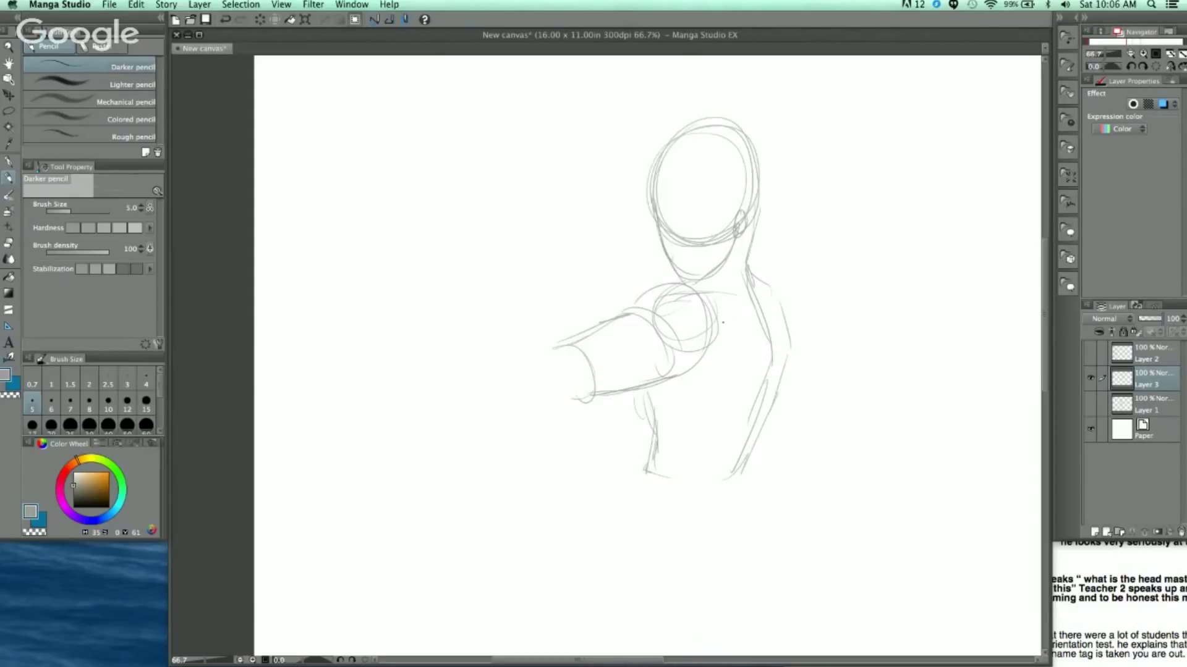
# Undo one stray arm stroke and extend the outstretched arm with an elbow joint and a tapering forearm
pyautogui.moveTo(546, 332); pyautogui.dragTo(613, 310)
pyautogui.press('super+z')
pyautogui.moveTo(648, 358); pyautogui.dragTo(684, 329)
pyautogui.moveTo(575, 315)
pyautogui.mouseDown()
pyautogui.moveTo(622, 356)
pyautogui.moveTo(612, 368)
pyautogui.moveTo(614, 358)
pyautogui.moveTo(565, 385)
pyautogui.moveTo(485, 392)
pyautogui.mouseUp()
pyautogui.moveTo(582, 382); pyautogui.dragTo(474, 392)
pyautogui.moveTo(573, 317)
pyautogui.mouseDown()
pyautogui.moveTo(527, 330)
pyautogui.moveTo(470, 390)
pyautogui.moveTo(449, 380)
pyautogui.mouseUp()
pyautogui.moveTo(618, 372); pyautogui.dragTo(479, 391)
pyautogui.moveTo(616, 315); pyautogui.dragTo(556, 322)
# Strengthen the torso's front and back contours and close the ribcage with a curved lower edge
pyautogui.moveTo(615, 327)
pyautogui.mouseDown()
pyautogui.moveTo(618, 347)
pyautogui.moveTo(672, 361)
pyautogui.moveTo(689, 453)
pyautogui.mouseUp()
pyautogui.press('super+plus')
pyautogui.moveTo(678, 461); pyautogui.dragTo(662, 503)
pyautogui.press('super+minus')
pyautogui.moveTo(711, 377); pyautogui.dragTo(733, 389)
pyautogui.moveTo(721, 390); pyautogui.dragTo(740, 402)
pyautogui.moveTo(838, 298); pyautogui.dragTo(820, 350)
pyautogui.moveTo(834, 325); pyautogui.dragTo(815, 371)
pyautogui.moveTo(725, 394); pyautogui.dragTo(782, 398)
pyautogui.moveTo(788, 397); pyautogui.dragTo(811, 379)
pyautogui.moveTo(829, 338); pyautogui.dragTo(809, 381)
pyautogui.moveTo(817, 364); pyautogui.dragTo(766, 491)
# Reinforce the upper contour of the outstretched upper arm near the elbow
pyautogui.press('super+plus')
pyautogui.moveTo(642, 326); pyautogui.dragTo(726, 300)
pyautogui.moveTo(656, 318)
pyautogui.mouseDown()
pyautogui.moveTo(732, 304)
pyautogui.moveTo(717, 297)
pyautogui.mouseUp()
pyautogui.moveTo(754, 393); pyautogui.dragTo(751, 284)
pyautogui.moveTo(696, 367)
pyautogui.mouseDown()
pyautogui.moveTo(784, 424)
pyautogui.moveTo(829, 426)
pyautogui.mouseUp()
# Draw a round wrist joint and an upright bent-back hand with a thumb at the end of the forearm
pyautogui.moveTo(428, 353); pyautogui.dragTo(463, 374)
pyautogui.moveTo(453, 341)
pyautogui.mouseDown()
pyautogui.moveTo(481, 427)
pyautogui.moveTo(401, 384)
pyautogui.mouseUp()
pyautogui.moveTo(436, 433)
pyautogui.mouseDown()
pyautogui.moveTo(390, 352)
pyautogui.moveTo(378, 270)
pyautogui.moveTo(478, 396)
pyautogui.mouseUp()
pyautogui.moveTo(404, 276)
pyautogui.mouseDown()
pyautogui.moveTo(443, 326)
pyautogui.moveTo(480, 419)
pyautogui.moveTo(458, 343)
pyautogui.moveTo(411, 371)
pyautogui.moveTo(409, 412)
pyautogui.mouseUp()
pyautogui.moveTo(409, 413)
pyautogui.mouseDown()
pyautogui.moveTo(387, 361)
pyautogui.moveTo(401, 363)
pyautogui.mouseUp()
pyautogui.moveTo(391, 361); pyautogui.dragTo(428, 437)
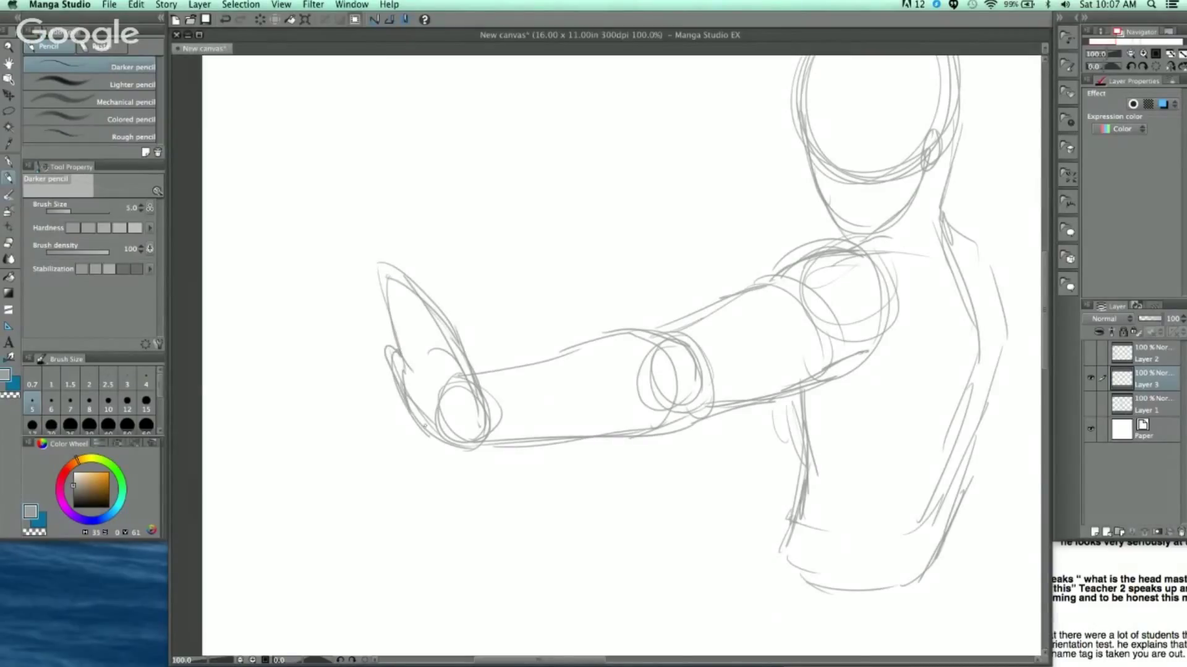
pyautogui.moveTo(418, 376); pyautogui.dragTo(440, 408)
pyautogui.moveTo(403, 348); pyautogui.dragTo(453, 360)
pyautogui.moveTo(403, 349)
pyautogui.mouseDown()
pyautogui.moveTo(453, 360)
pyautogui.moveTo(486, 411)
pyautogui.mouseUp()
# Add the vertical and horizontal face guidelines and extend the back of the head
pyautogui.moveTo(880, 391)
pyautogui.mouseDown()
pyautogui.moveTo(705, 393)
pyautogui.moveTo(640, 380)
pyautogui.mouseUp()
pyautogui.moveTo(617, 262); pyautogui.dragTo(685, 251)
pyautogui.moveTo(764, 268); pyautogui.dragTo(696, 378)
pyautogui.moveTo(702, 297); pyautogui.dragTo(726, 236)
pyautogui.moveTo(614, 126)
pyautogui.mouseDown()
pyautogui.moveTo(722, 149)
pyautogui.moveTo(722, 250)
pyautogui.moveTo(720, 152)
pyautogui.mouseUp()
pyautogui.moveTo(568, 253); pyautogui.dragTo(687, 257)
pyautogui.moveTo(592, 170)
pyautogui.mouseDown()
pyautogui.moveTo(619, 368)
pyautogui.moveTo(612, 345)
pyautogui.moveTo(655, 317)
pyautogui.mouseUp()
pyautogui.moveTo(548, 418)
pyautogui.mouseDown()
pyautogui.moveTo(825, 251)
pyautogui.moveTo(755, 291)
pyautogui.mouseUp()
# Switch the drawing colour to blue and draw curly braces above the forearm and upper arm
pyautogui.press('x')
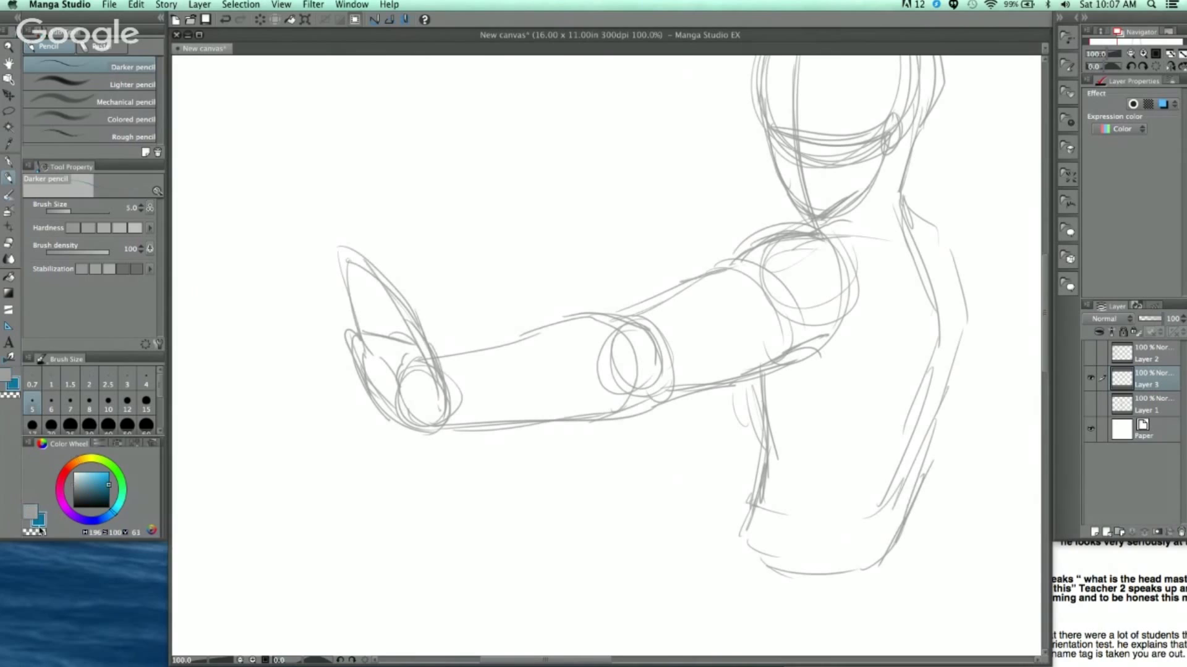
pyautogui.press('super+minus')
pyautogui.moveTo(775, 398)
pyautogui.mouseDown()
pyautogui.moveTo(810, 395)
pyautogui.moveTo(674, 388)
pyautogui.moveTo(642, 333)
pyautogui.mouseUp()
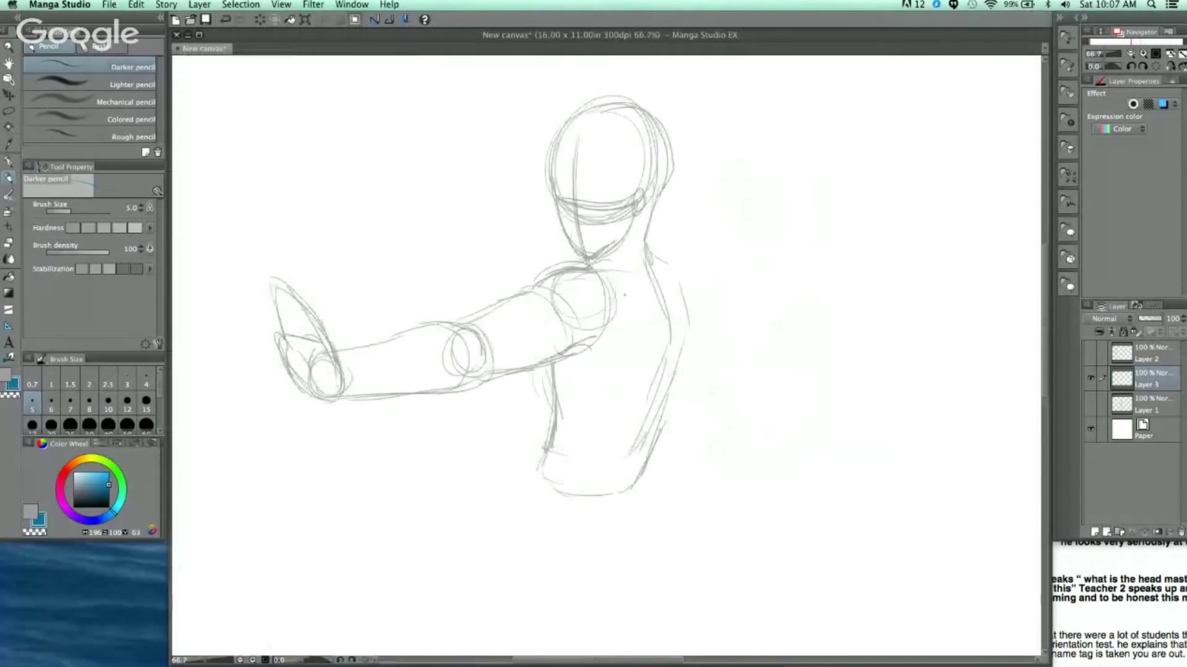
pyautogui.scroll(2, 867, 422)
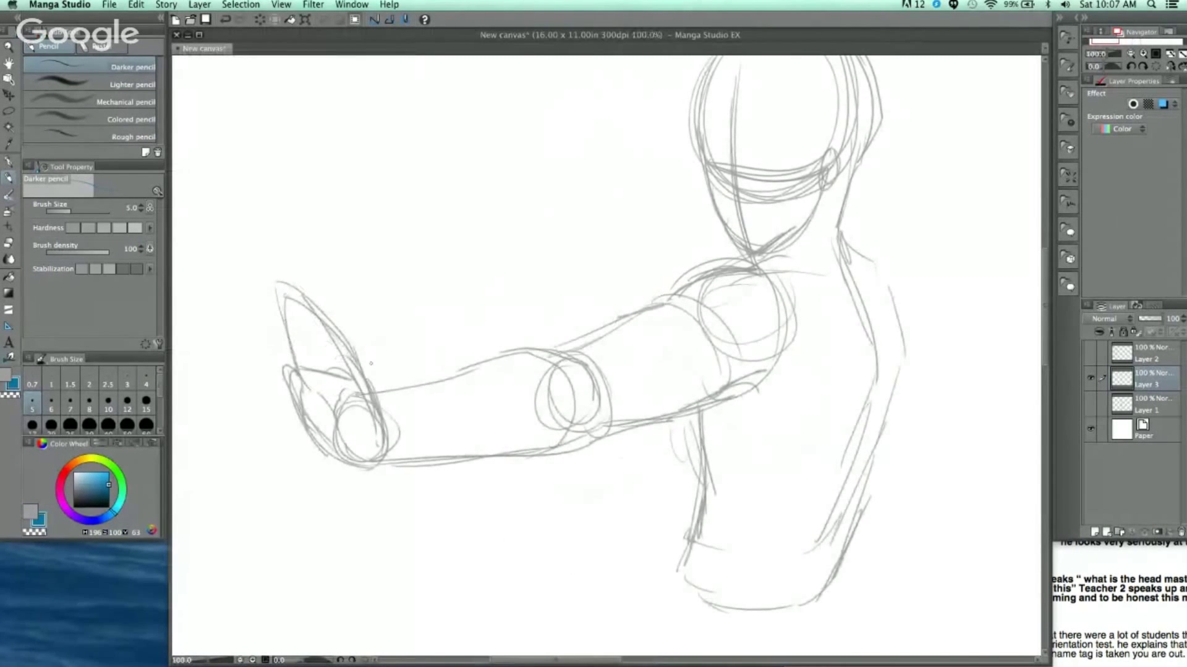
pyautogui.moveTo(366, 367)
pyautogui.mouseDown()
pyautogui.moveTo(422, 330)
pyautogui.moveTo(518, 334)
pyautogui.moveTo(624, 289)
pyautogui.moveTo(666, 298)
pyautogui.mouseUp()
pyautogui.moveTo(754, 299)
pyautogui.mouseDown()
pyautogui.moveTo(751, 266)
pyautogui.moveTo(760, 323)
pyautogui.moveTo(782, 195)
pyautogui.mouseUp()
pyautogui.moveTo(635, 371); pyautogui.dragTo(716, 277)
pyautogui.moveTo(615, 257)
pyautogui.mouseDown()
pyautogui.moveTo(643, 321)
pyautogui.moveTo(705, 378)
pyautogui.mouseUp()
# Trace the ribcage in blue and add arcs from the elbow to the head and ribcage base, bracing the lower one
pyautogui.moveTo(595, 280)
pyautogui.mouseDown()
pyautogui.moveTo(620, 337)
pyautogui.moveTo(735, 410)
pyautogui.mouseUp()
pyautogui.moveTo(731, 275)
pyautogui.mouseDown()
pyautogui.moveTo(742, 340)
pyautogui.moveTo(771, 364)
pyautogui.moveTo(795, 357)
pyautogui.mouseUp()
pyautogui.moveTo(825, 337)
pyautogui.mouseDown()
pyautogui.moveTo(881, 243)
pyautogui.moveTo(862, 291)
pyautogui.mouseUp()
pyautogui.moveTo(875, 227); pyautogui.dragTo(768, 373)
pyautogui.moveTo(727, 219)
pyautogui.mouseDown()
pyautogui.moveTo(730, 290)
pyautogui.moveTo(837, 328)
pyautogui.moveTo(887, 208)
pyautogui.mouseUp()
pyautogui.scroll(-1, 878, 246)
pyautogui.scroll(-1, 868, 245)
pyautogui.moveTo(863, 343)
pyautogui.mouseDown()
pyautogui.moveTo(752, 406)
pyautogui.moveTo(841, 365)
pyautogui.moveTo(810, 363)
pyautogui.moveTo(766, 635)
pyautogui.mouseUp()
pyautogui.scroll(2, 828, 356)
pyautogui.moveTo(522, 340)
pyautogui.mouseDown()
pyautogui.moveTo(643, 127)
pyautogui.moveTo(677, 107)
pyautogui.moveTo(639, 130)
pyautogui.mouseUp()
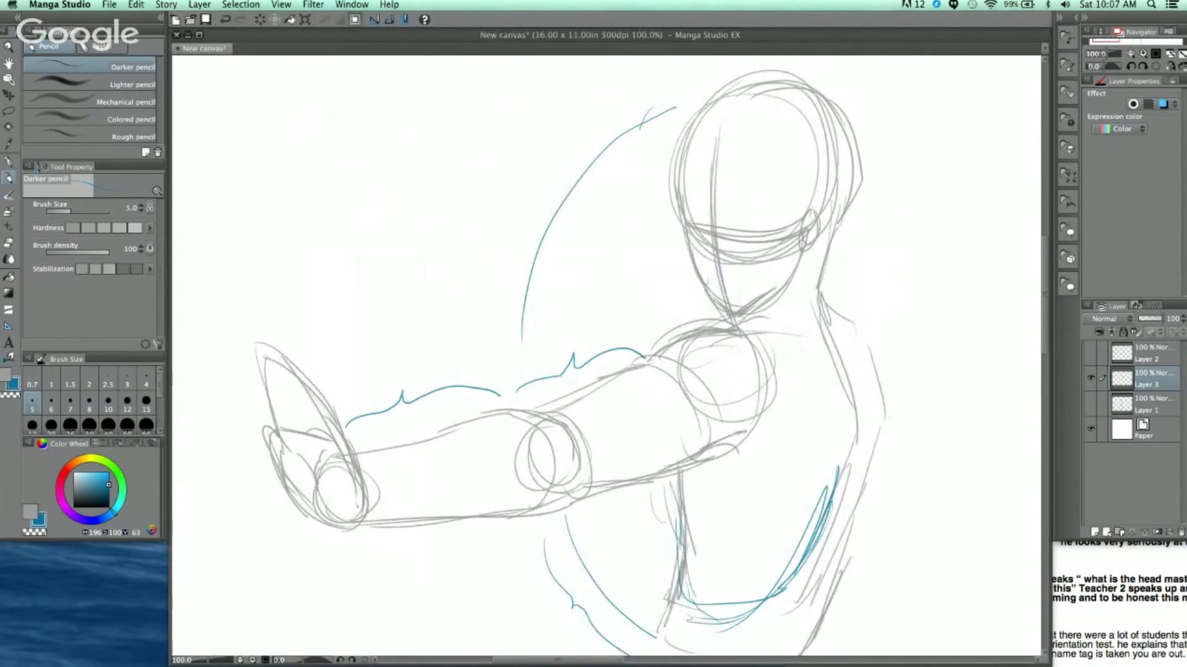
# Label the two braced arm segments "Forearm" and "Bicep" in blue handwriting
pyautogui.press('super+plus')
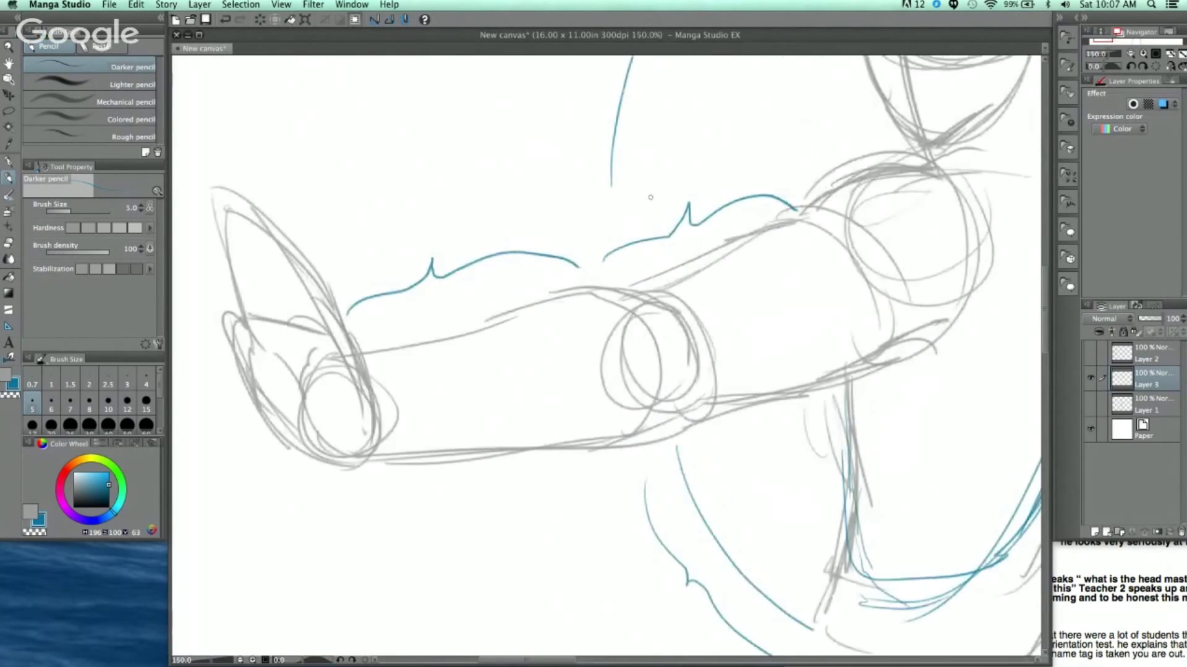
pyautogui.moveTo(650, 197); pyautogui.dragTo(730, 330)
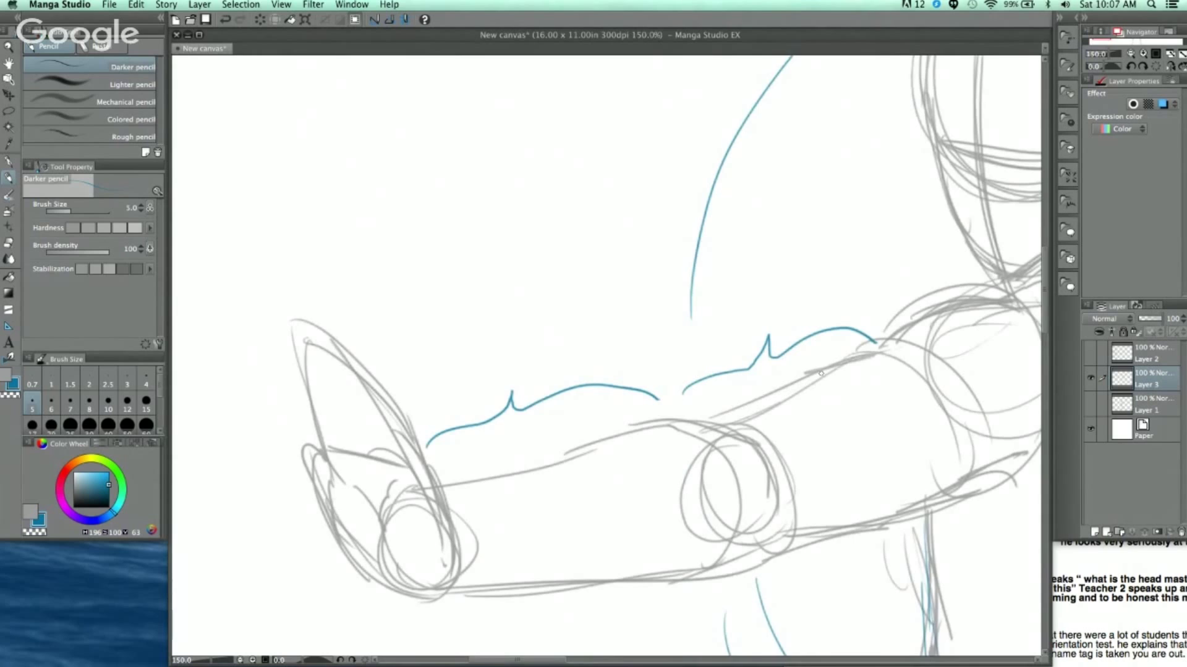
pyautogui.moveTo(820, 374); pyautogui.dragTo(797, 224)
pyautogui.press('super+minus')
pyautogui.press('super+plus')
pyautogui.moveTo(654, 248)
pyautogui.mouseDown()
pyautogui.moveTo(662, 283)
pyautogui.moveTo(733, 249)
pyautogui.mouseUp()
pyautogui.moveTo(381, 315)
pyautogui.mouseDown()
pyautogui.moveTo(391, 351)
pyautogui.moveTo(393, 309)
pyautogui.moveTo(388, 333)
pyautogui.mouseUp()
pyautogui.moveTo(403, 323); pyautogui.dragTo(459, 316)
pyautogui.moveTo(464, 315)
pyautogui.mouseDown()
pyautogui.moveTo(474, 301)
pyautogui.moveTo(508, 303)
pyautogui.mouseUp()
# Hide Layer 3 and show Layer 1 and Layer 2 to display the whole proportion chart
pyautogui.press('super+minus')
pyautogui.press('super+minus')
pyautogui.moveTo(834, 246); pyautogui.dragTo(776, 369)
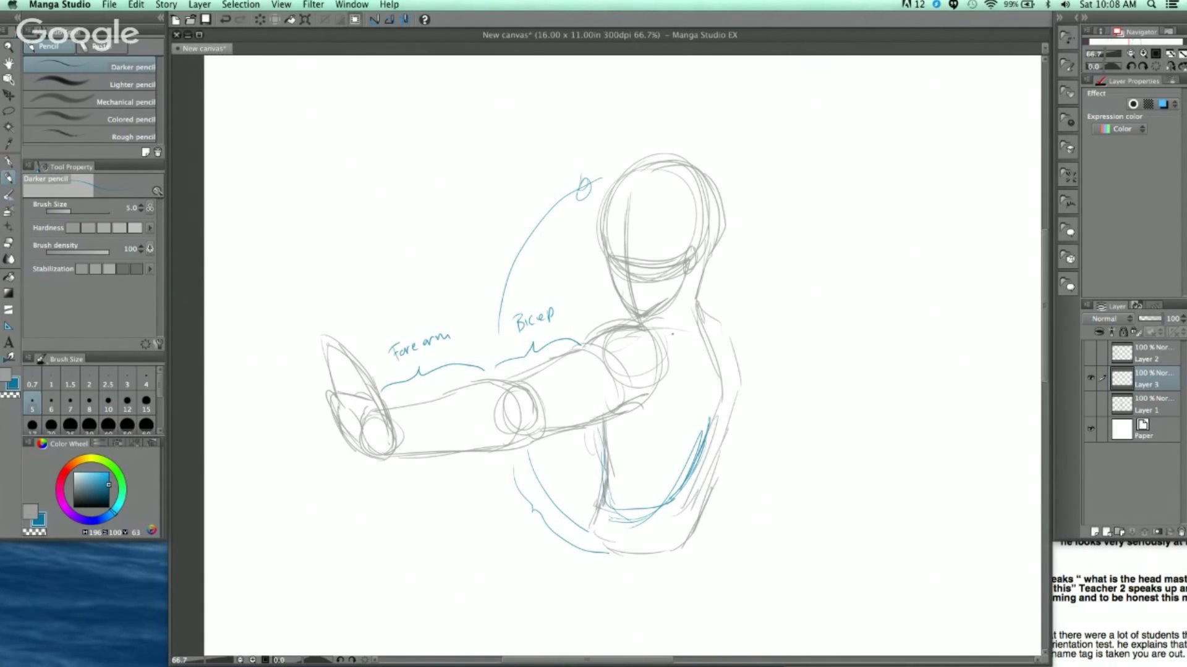
pyautogui.moveTo(748, 369)
pyautogui.mouseDown()
pyautogui.moveTo(762, 339)
pyautogui.moveTo(763, 373)
pyautogui.moveTo(747, 329)
pyautogui.moveTo(806, 336)
pyautogui.moveTo(776, 302)
pyautogui.moveTo(803, 368)
pyautogui.mouseUp()
pyautogui.press('super+plus')
pyautogui.press('super+minus')
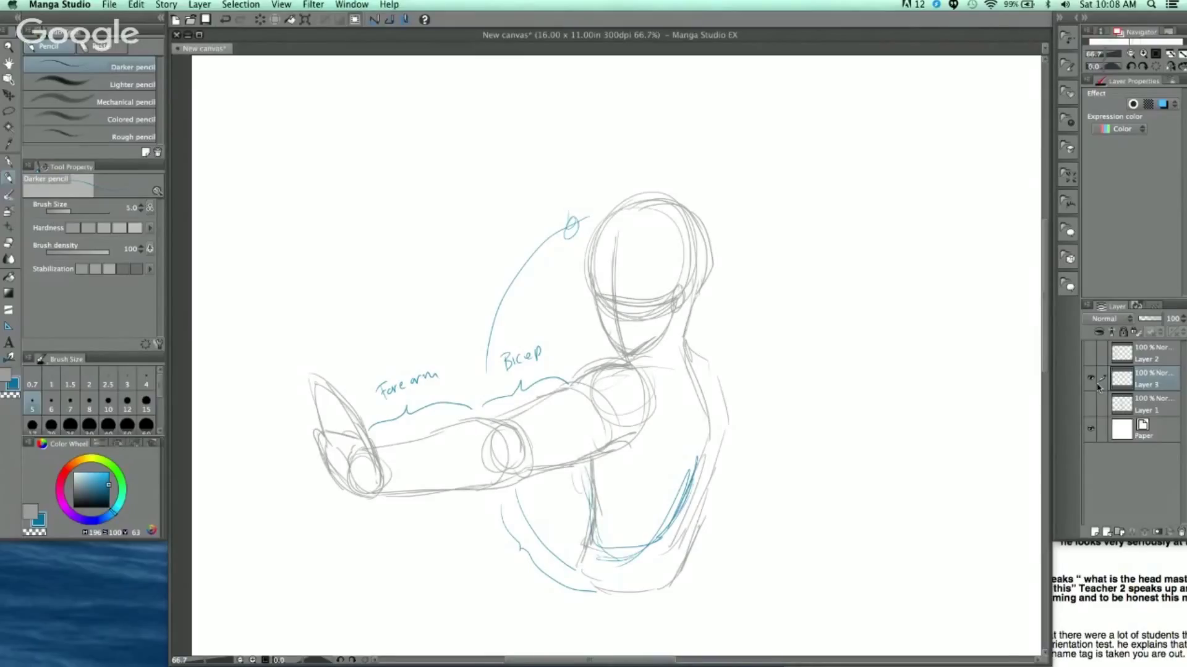
pyautogui.click(1093, 379)
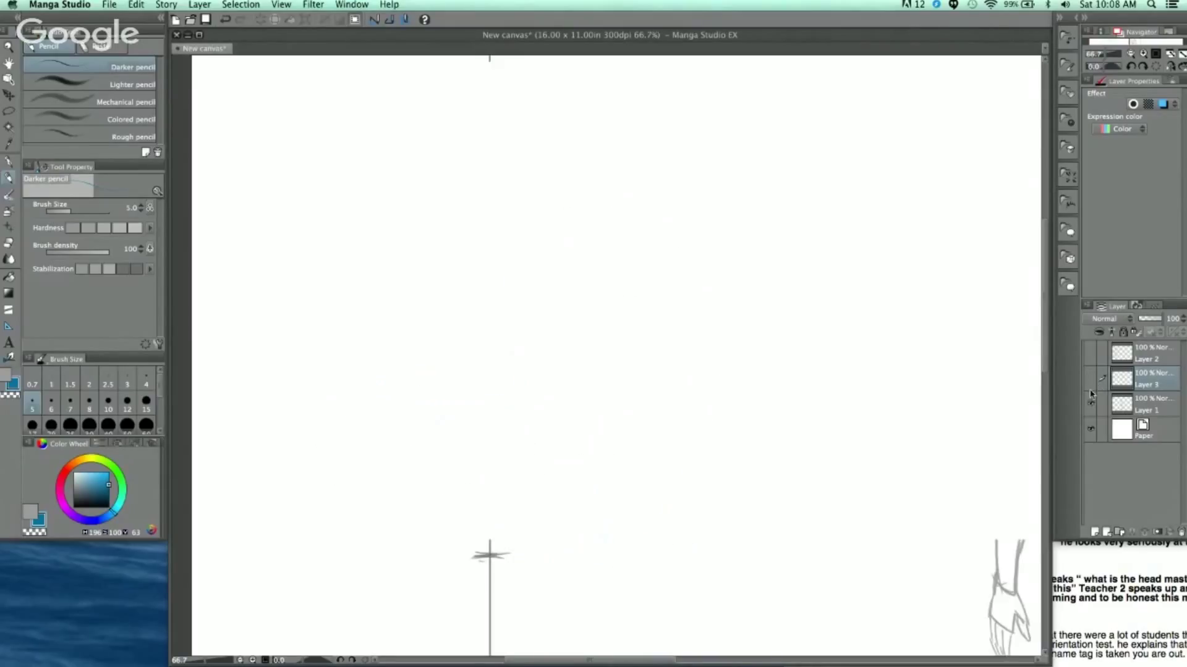
pyautogui.click(1090, 353)
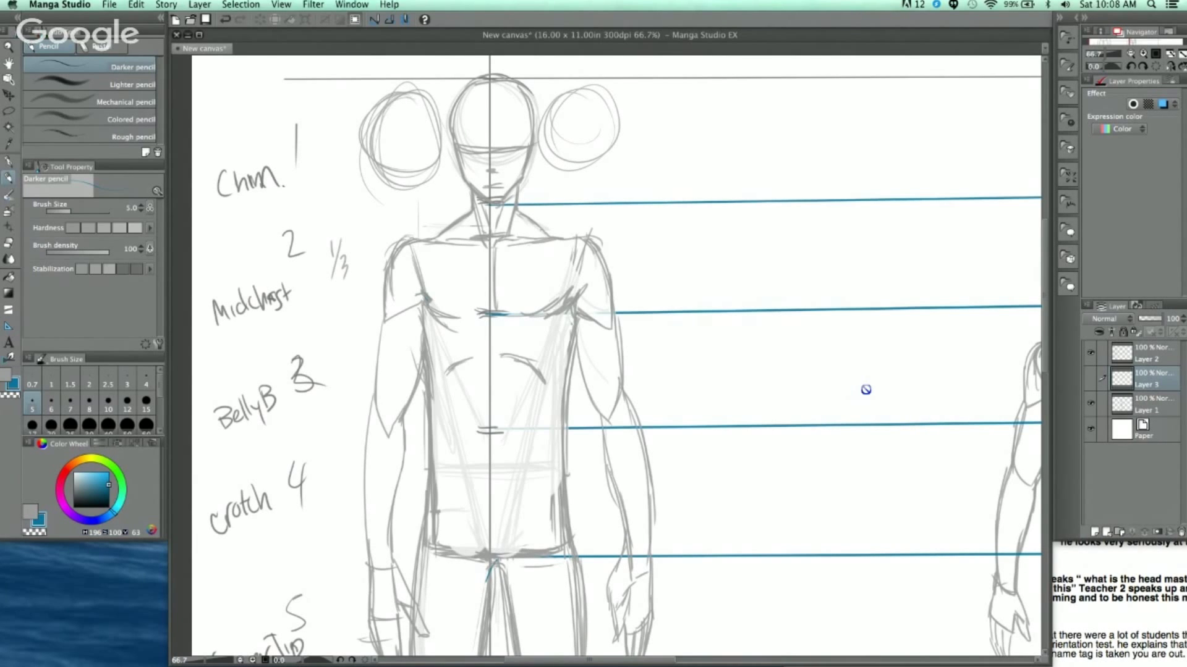
pyautogui.press('super+minus')
pyautogui.press('super+minus')
pyautogui.moveTo(853, 362); pyautogui.dragTo(835, 379)
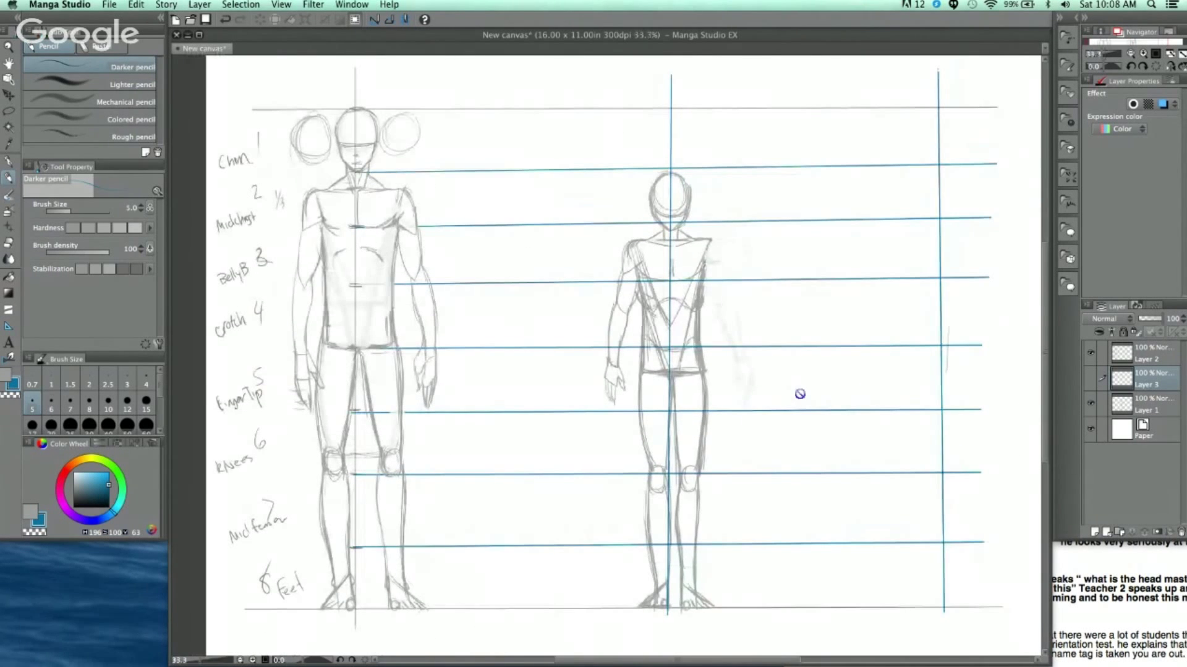
pyautogui.moveTo(816, 492); pyautogui.dragTo(839, 468)
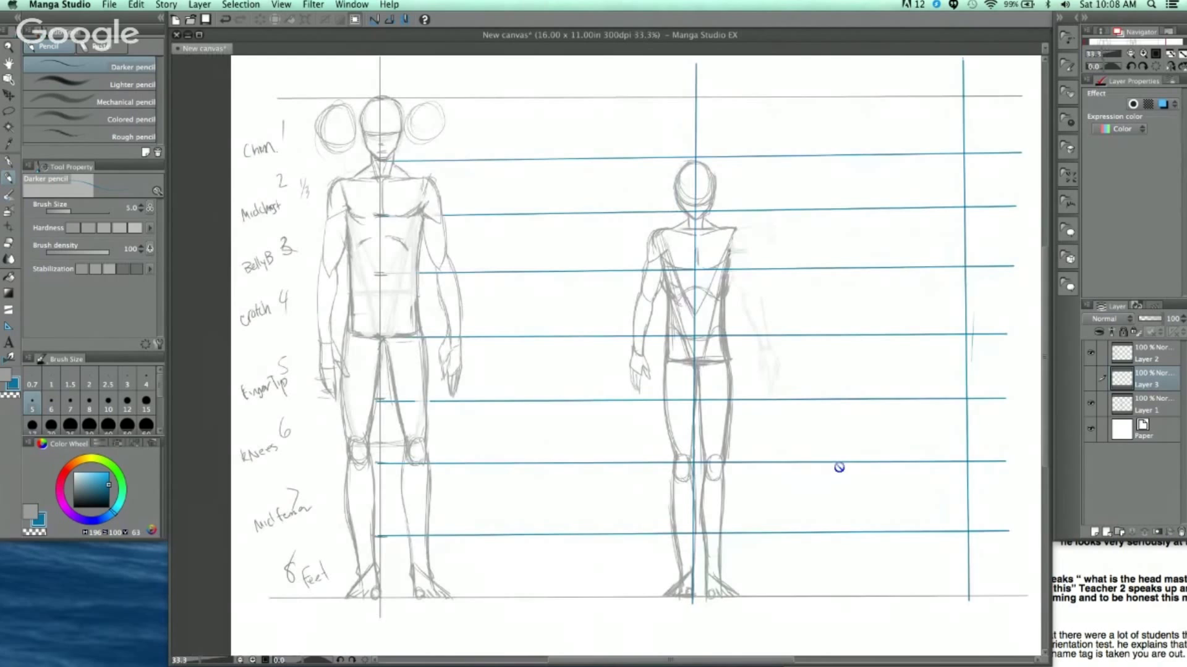